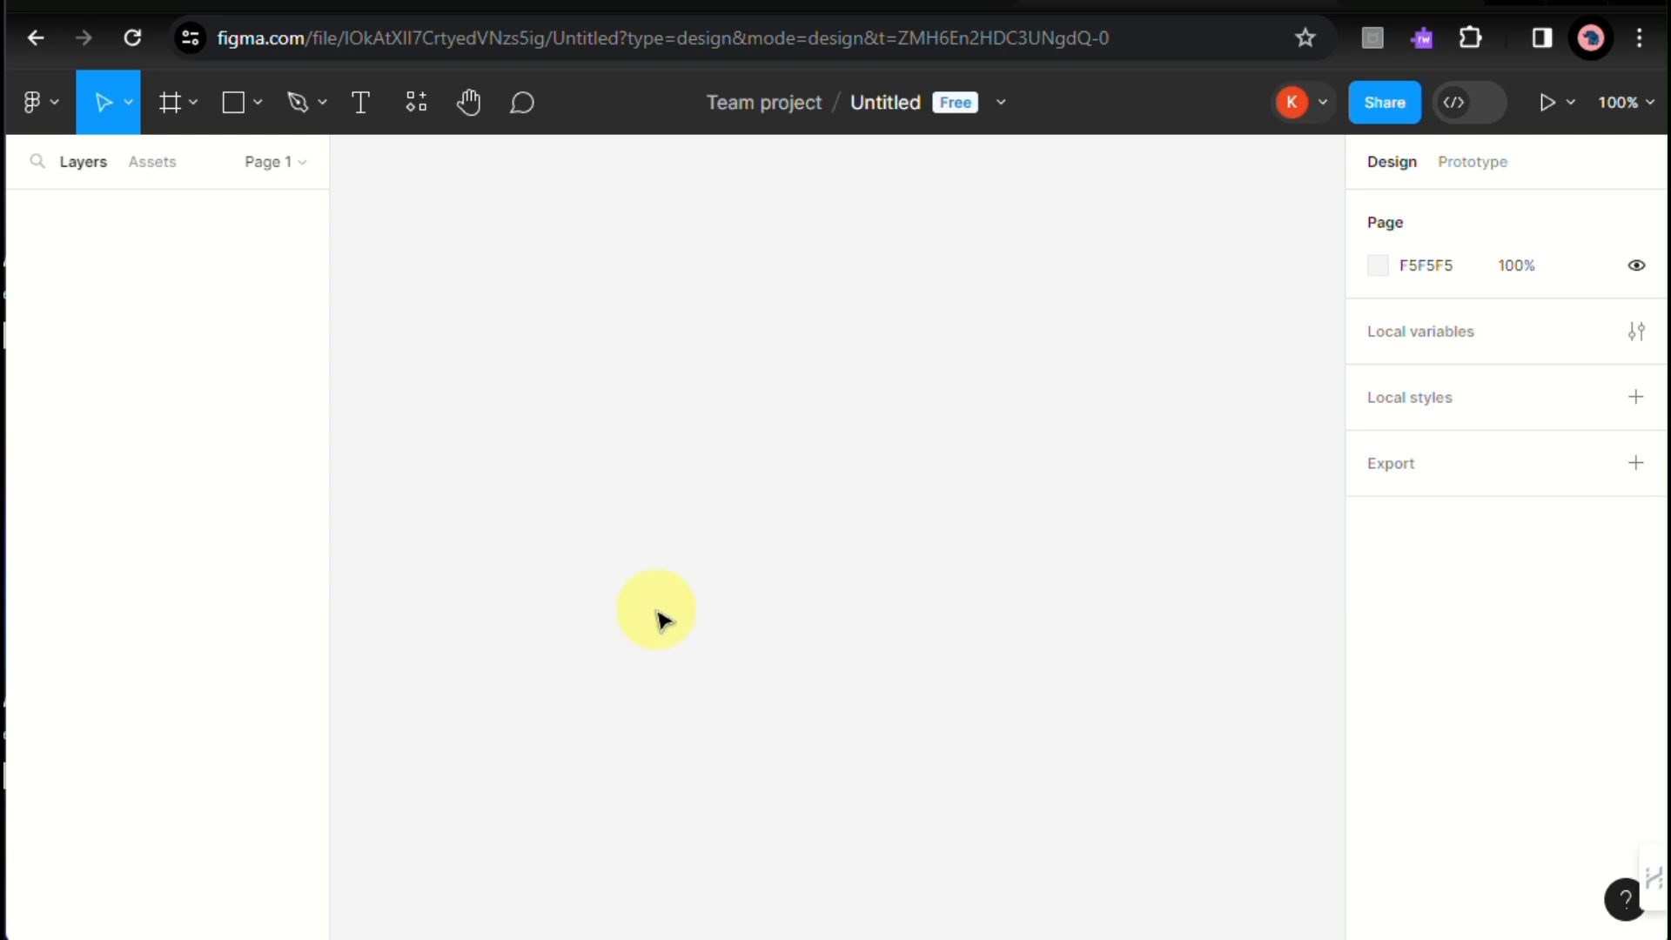
Step: Create a frame on the empty page using the Desktop preset, 1440 × 1024
click(189, 101)
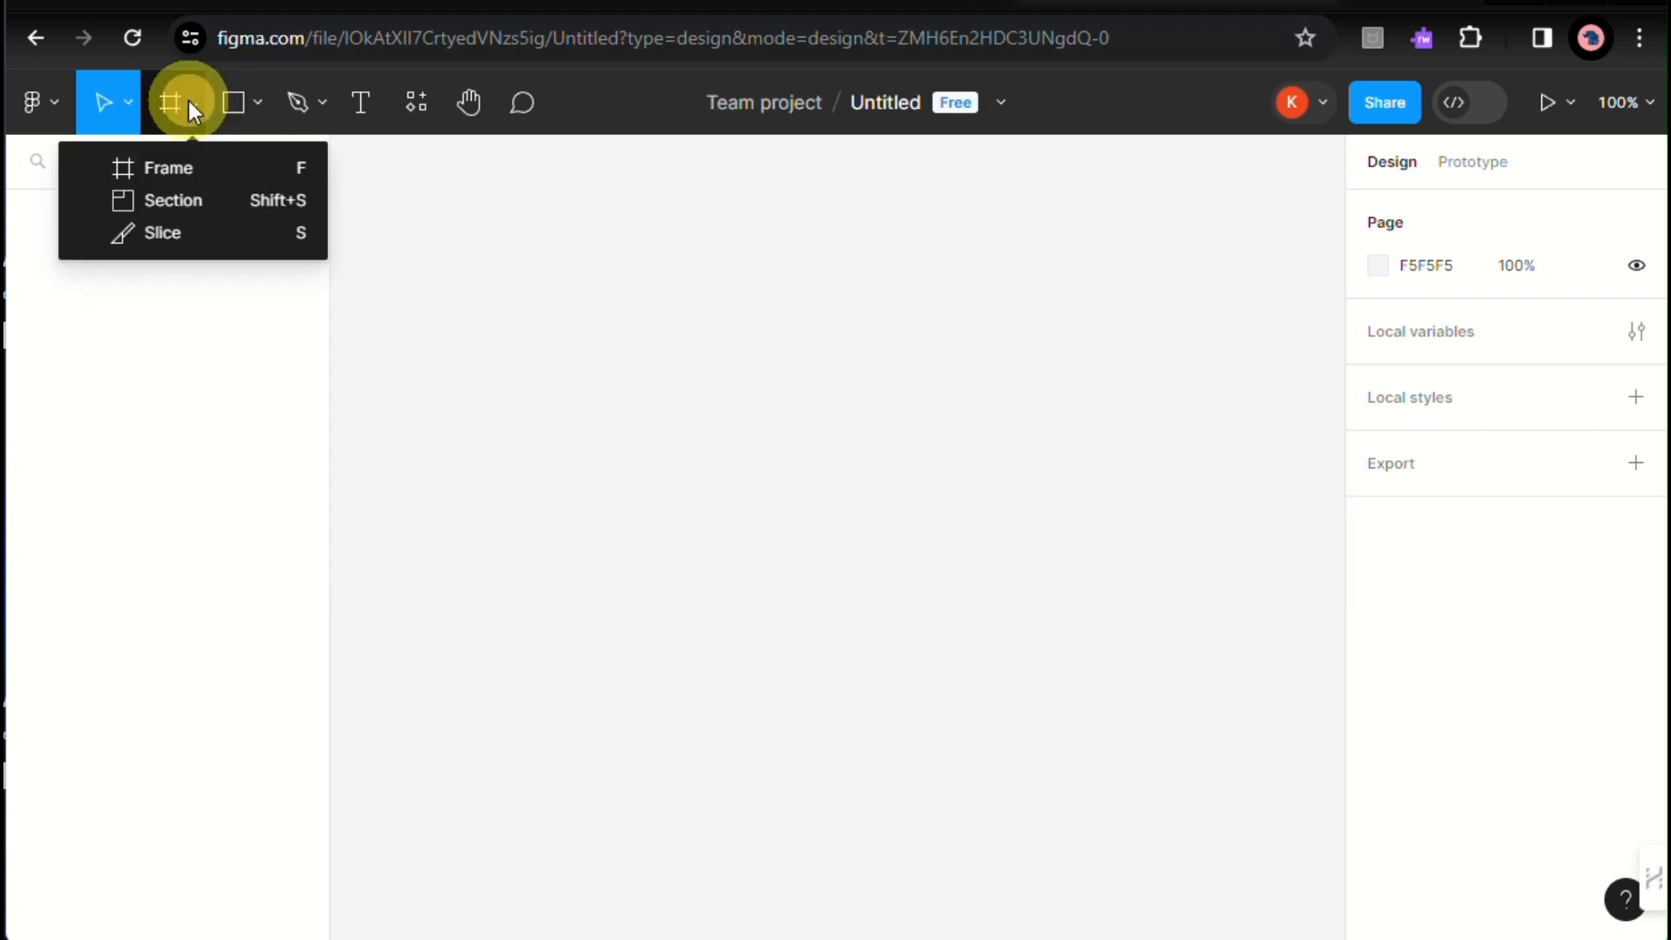
click(186, 153)
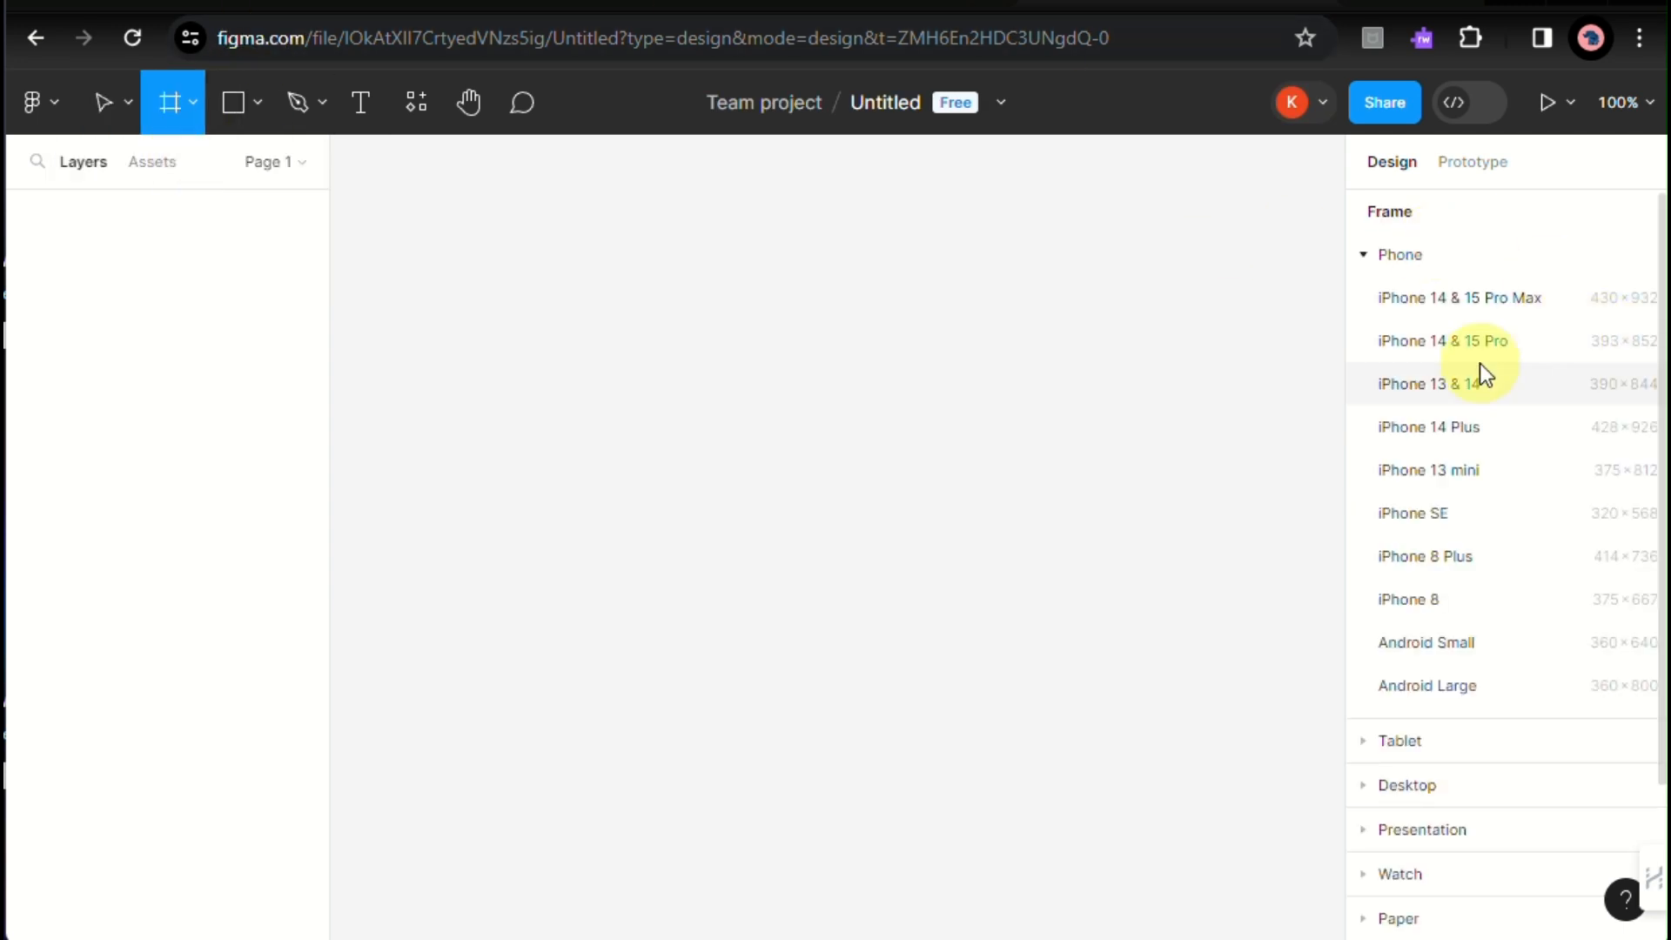
scroll(1436, 557, down, 3)
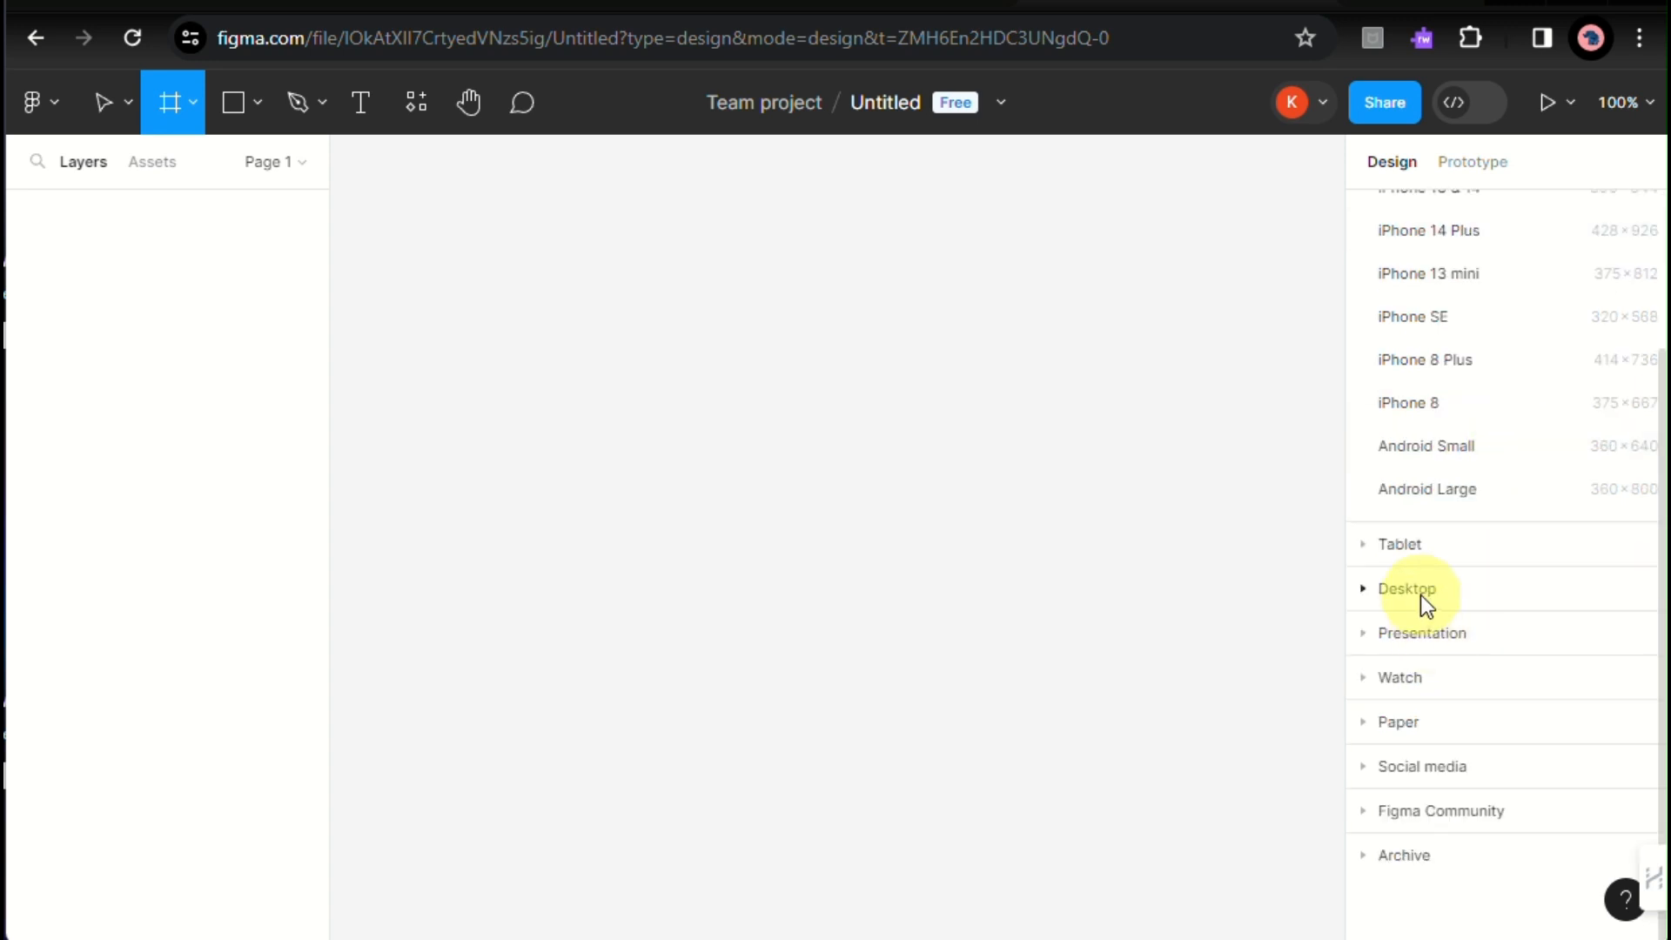
click(1421, 594)
click(1410, 516)
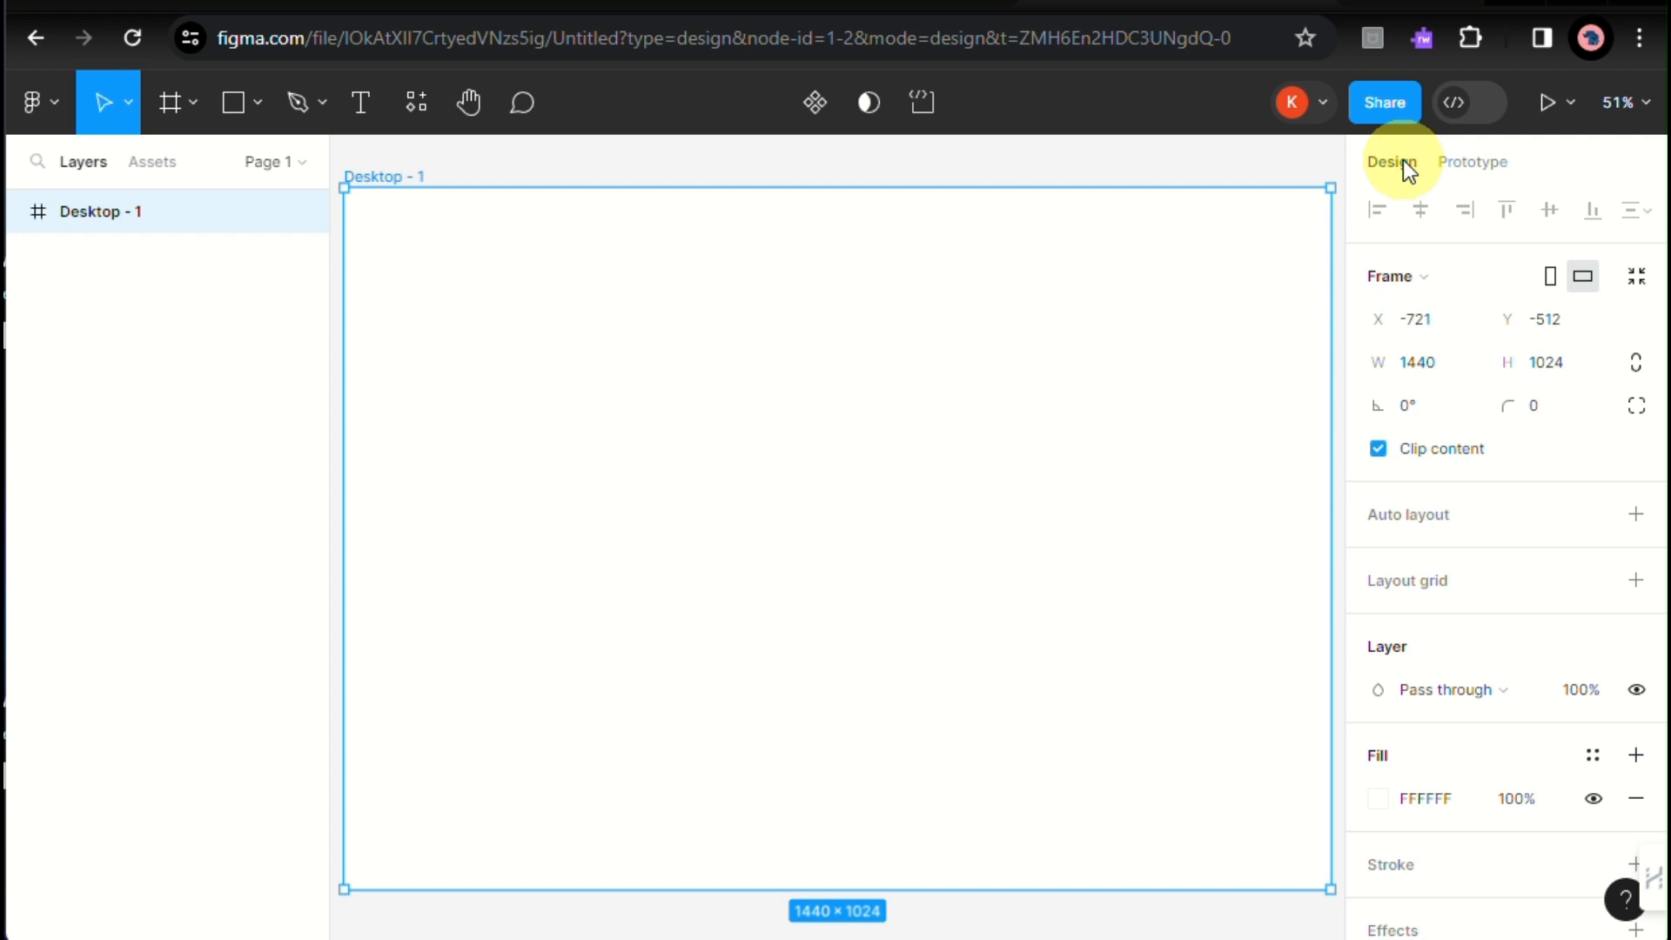
click(1419, 278)
scroll(1445, 522, down, 3)
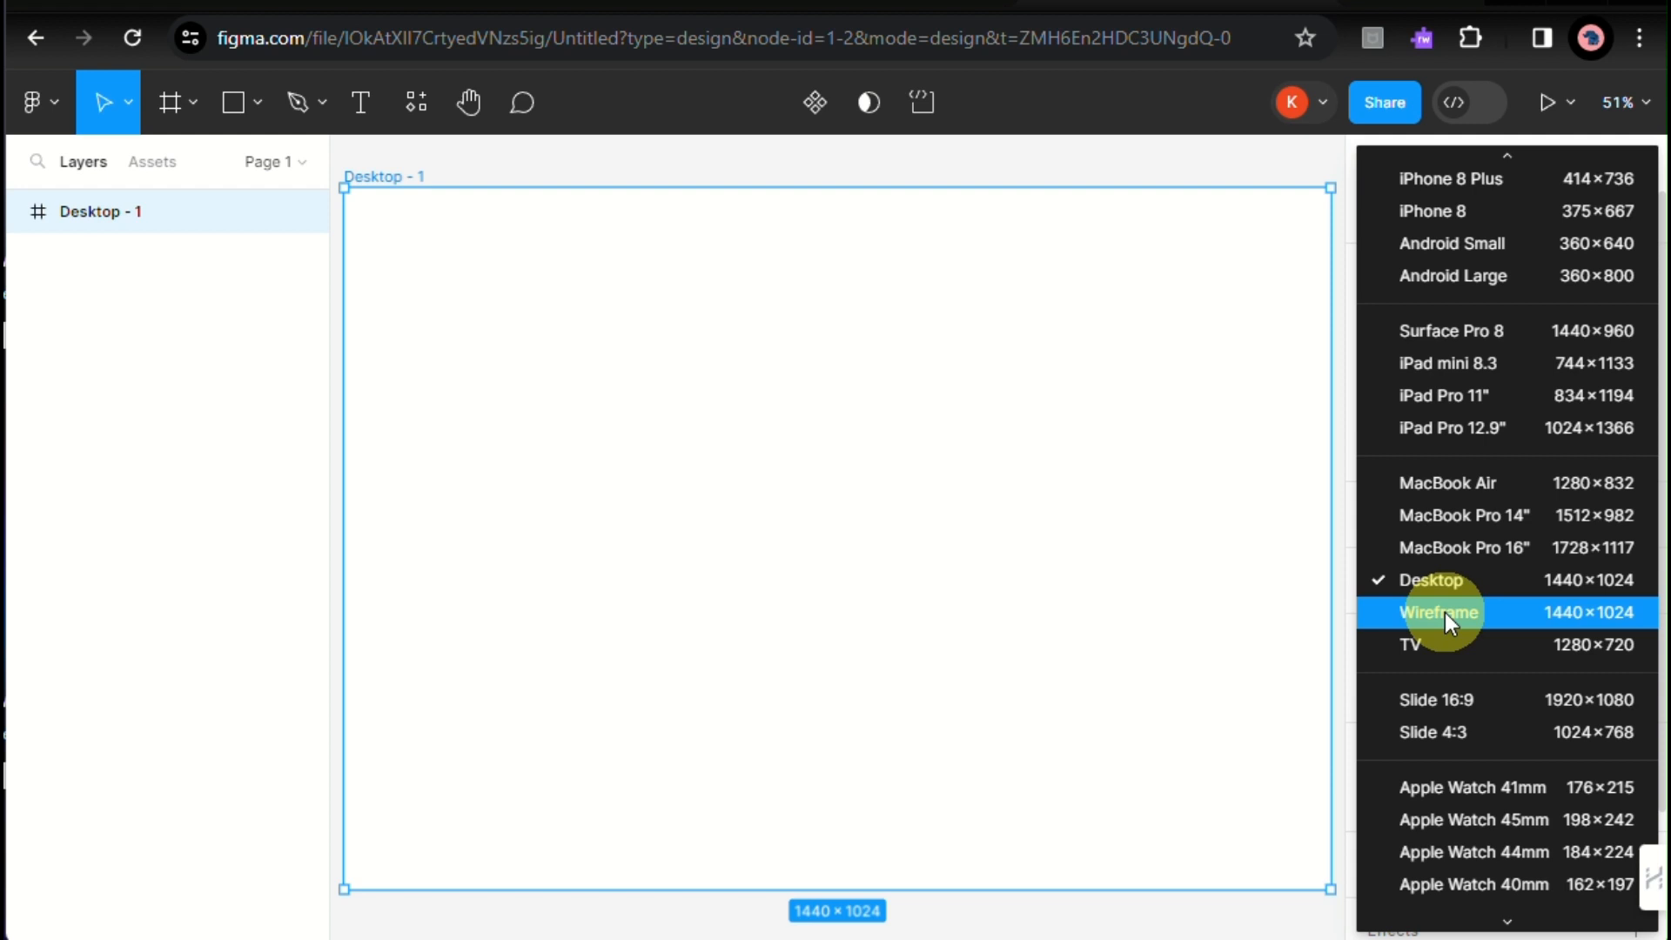
click(1448, 583)
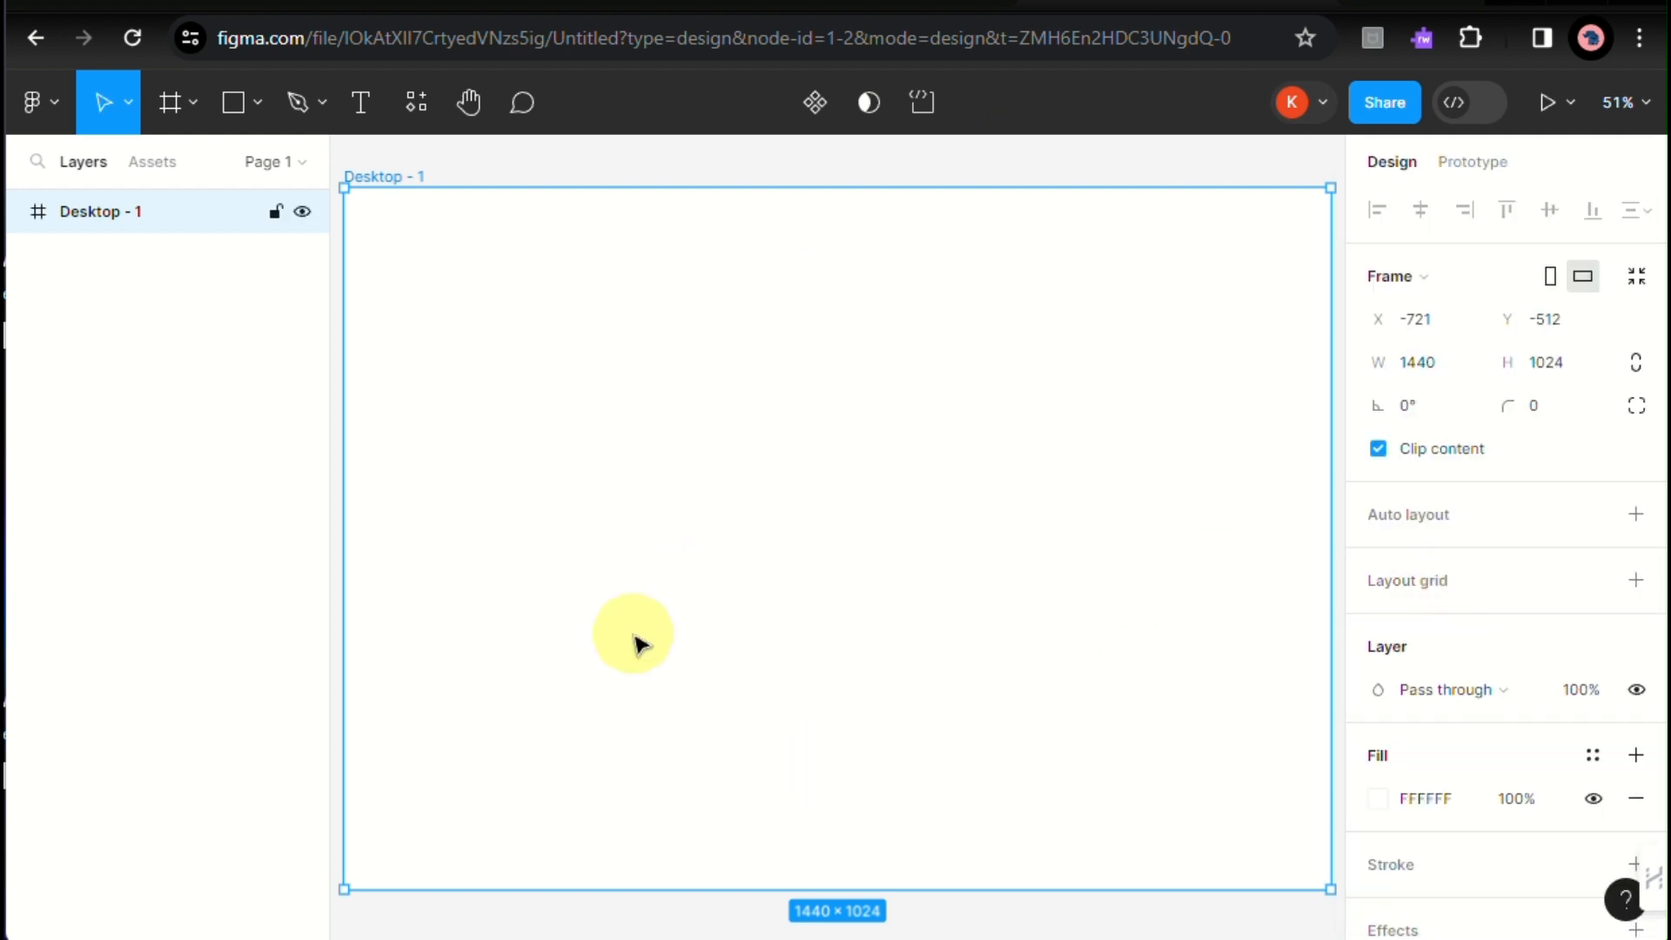
Step: Try a green fill on the Desktop - 1 frame and adjust its shade
click(258, 102)
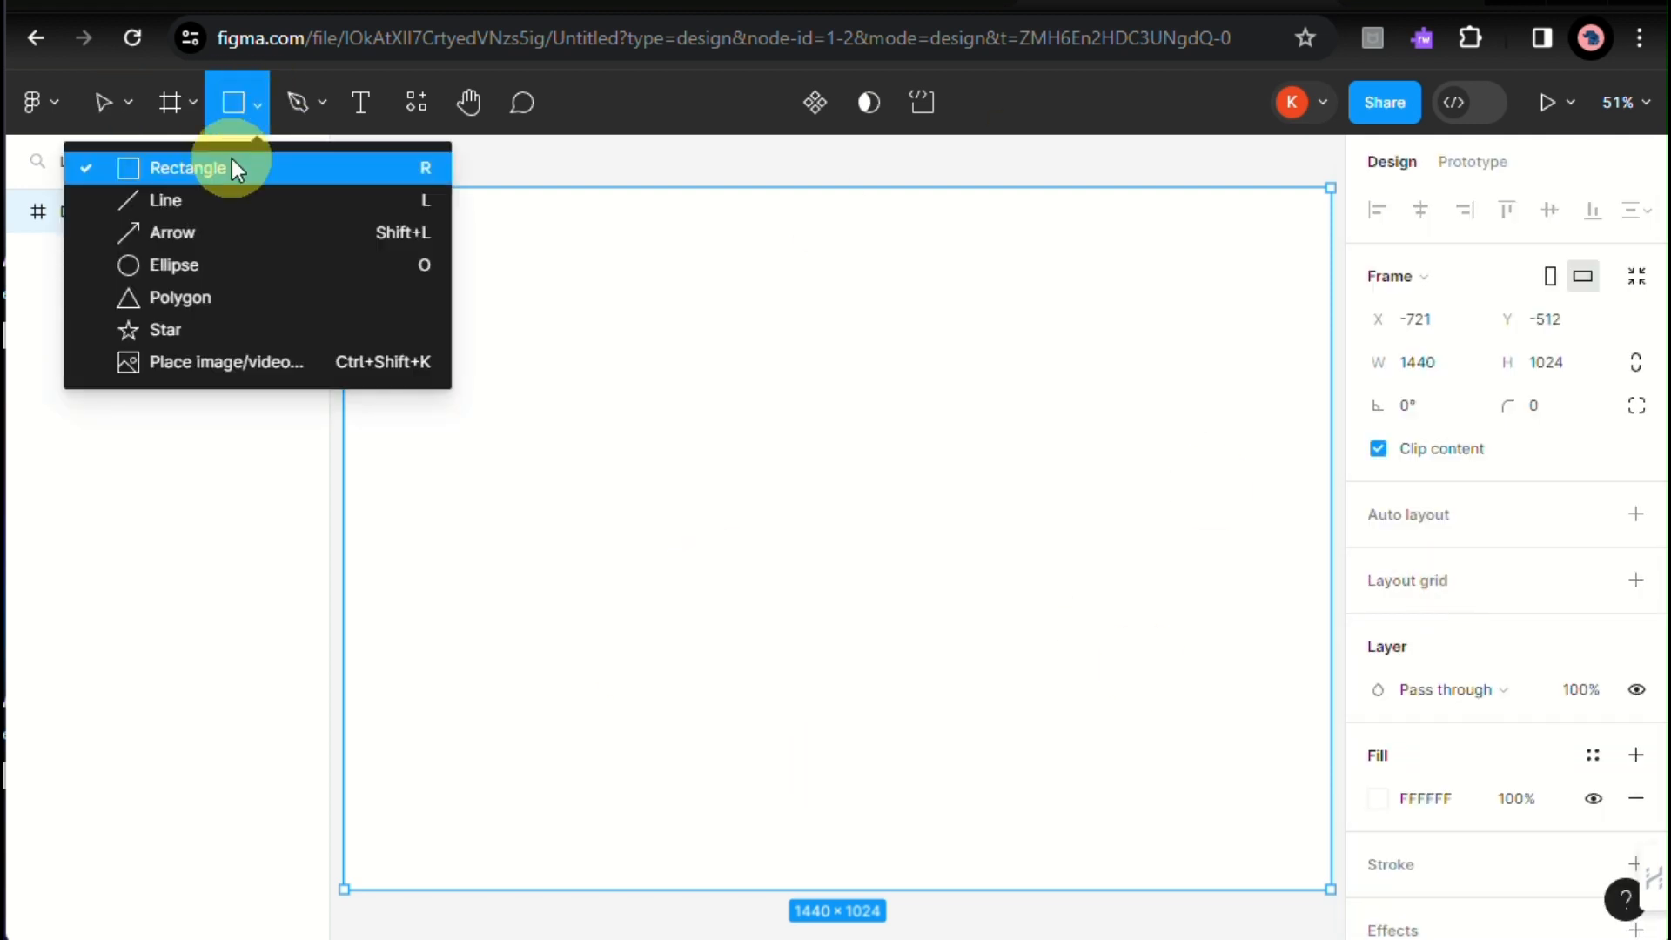
click(232, 166)
scroll(1590, 744, down, 2)
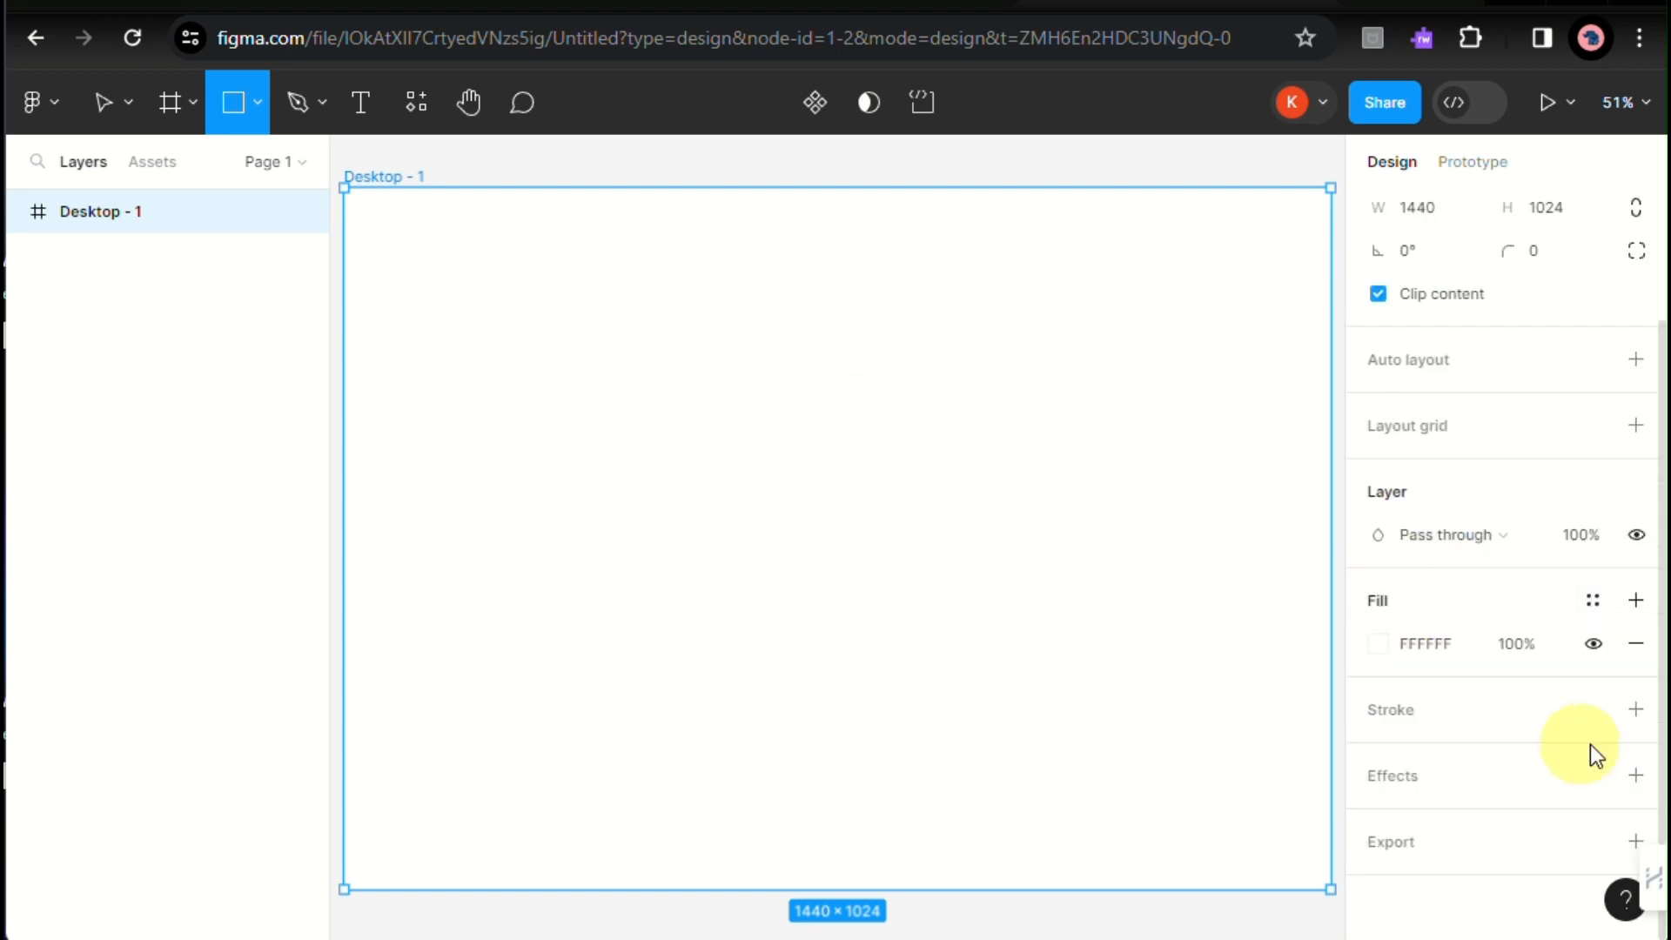
click(1391, 642)
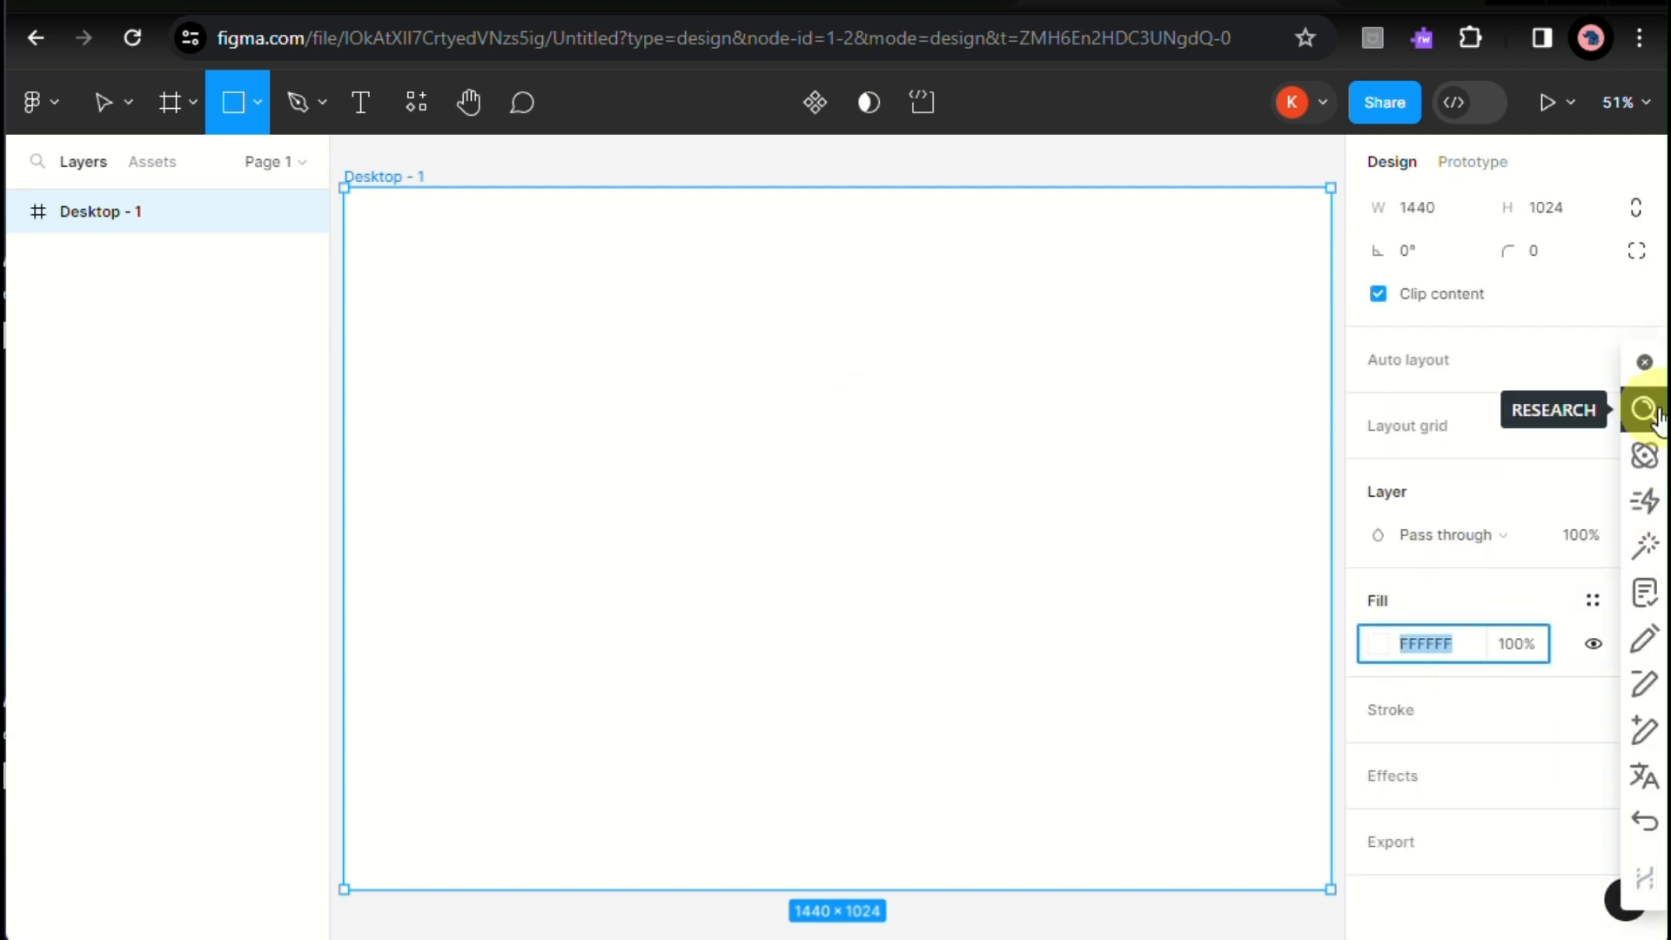
click(1380, 641)
drag(1104, 602, 1166, 603)
click(1230, 263)
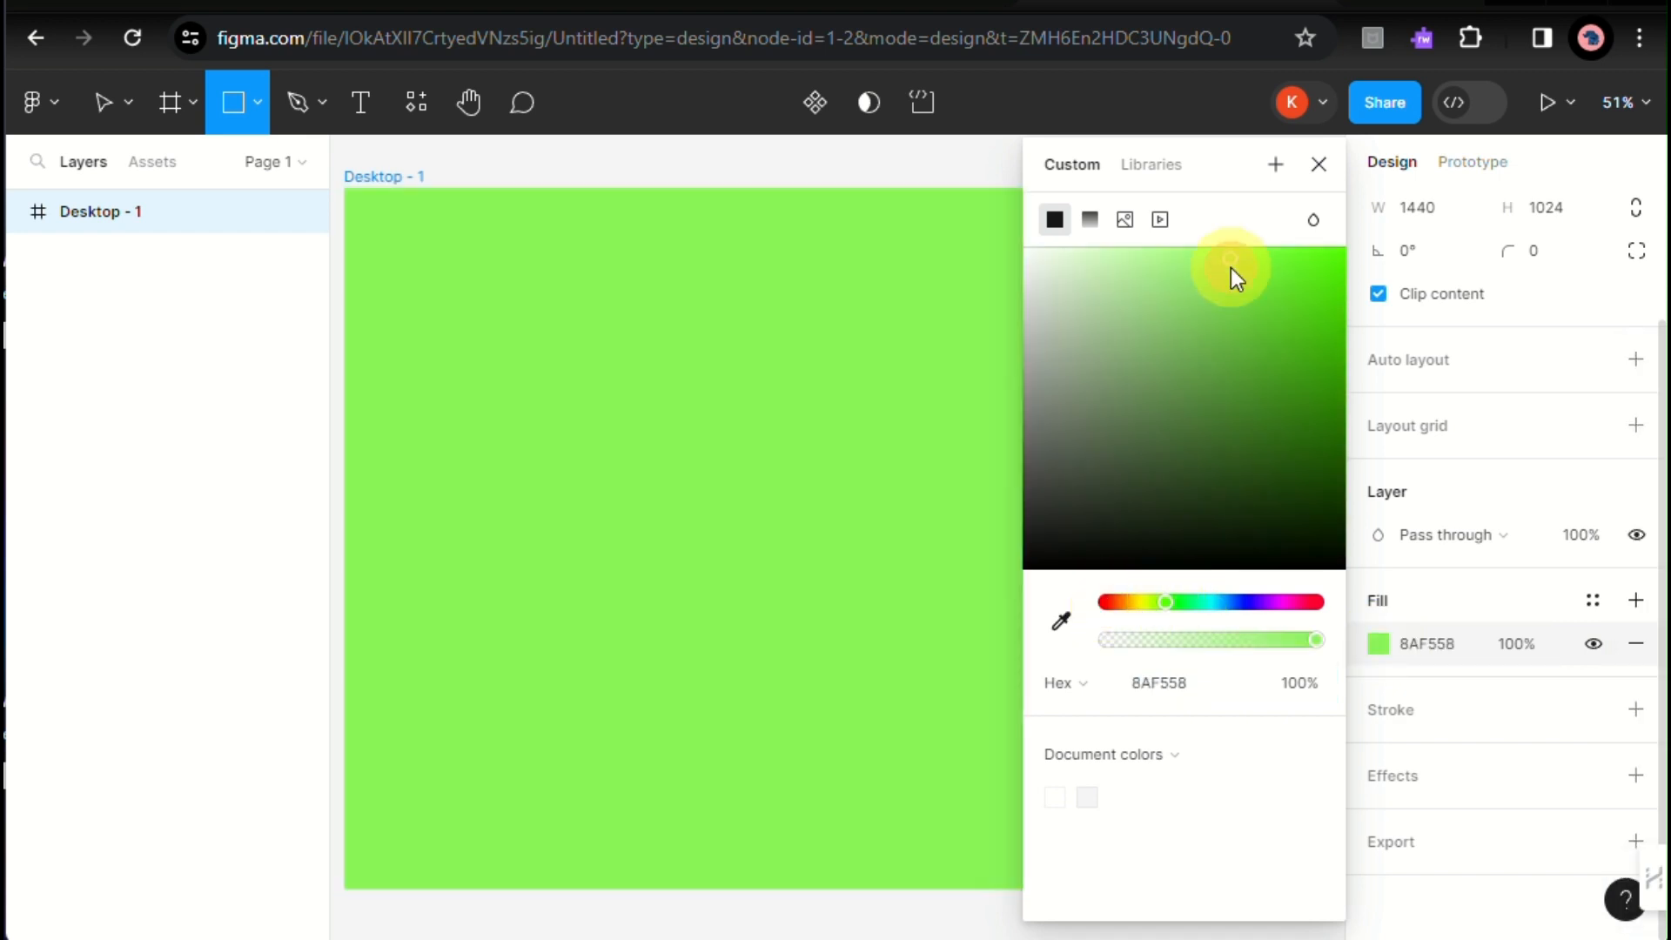
drag(1231, 268, 1156, 351)
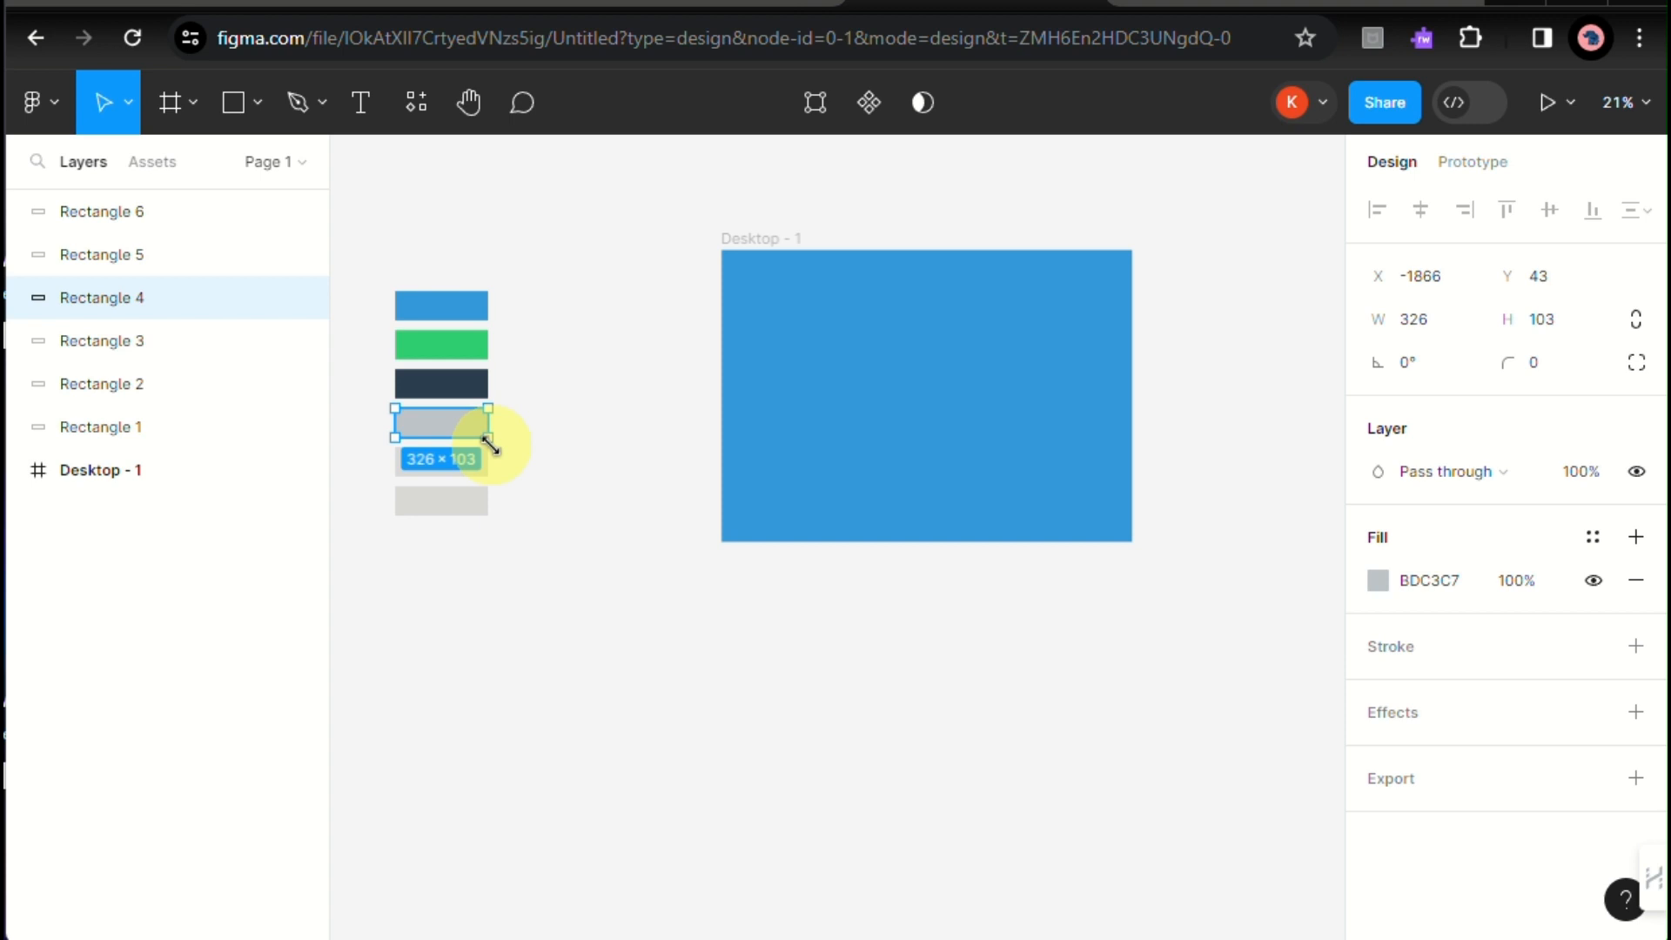
Step: Select the fifth swatch of the colour palette and switch to the other window
click(477, 474)
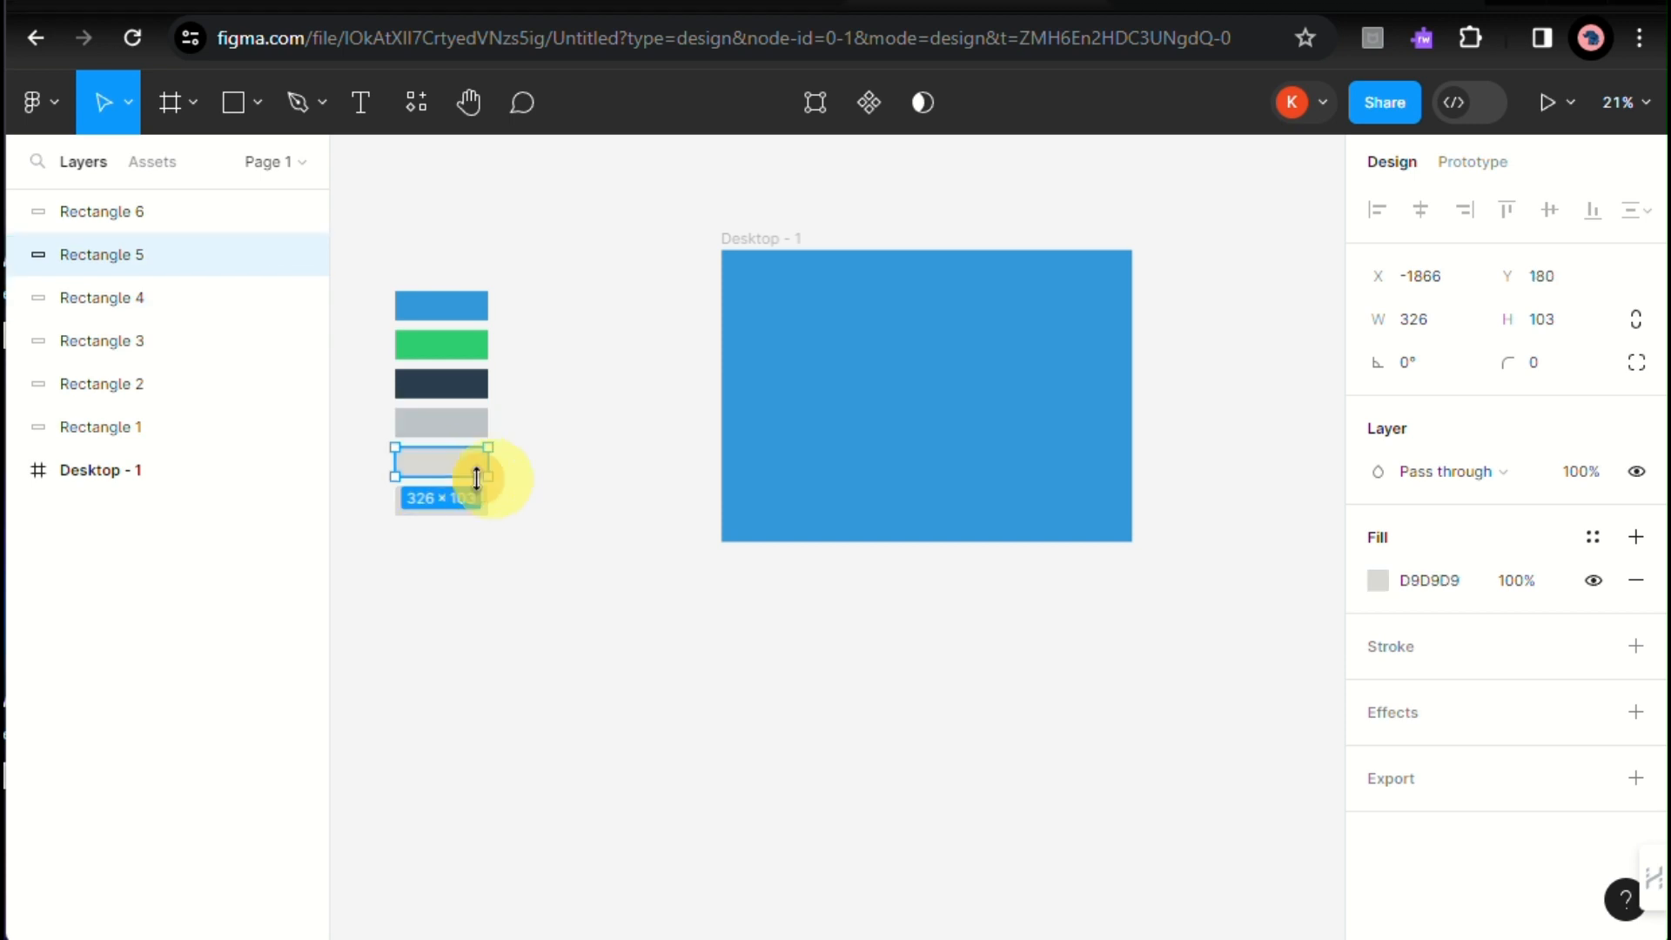
key(alt+Tab)
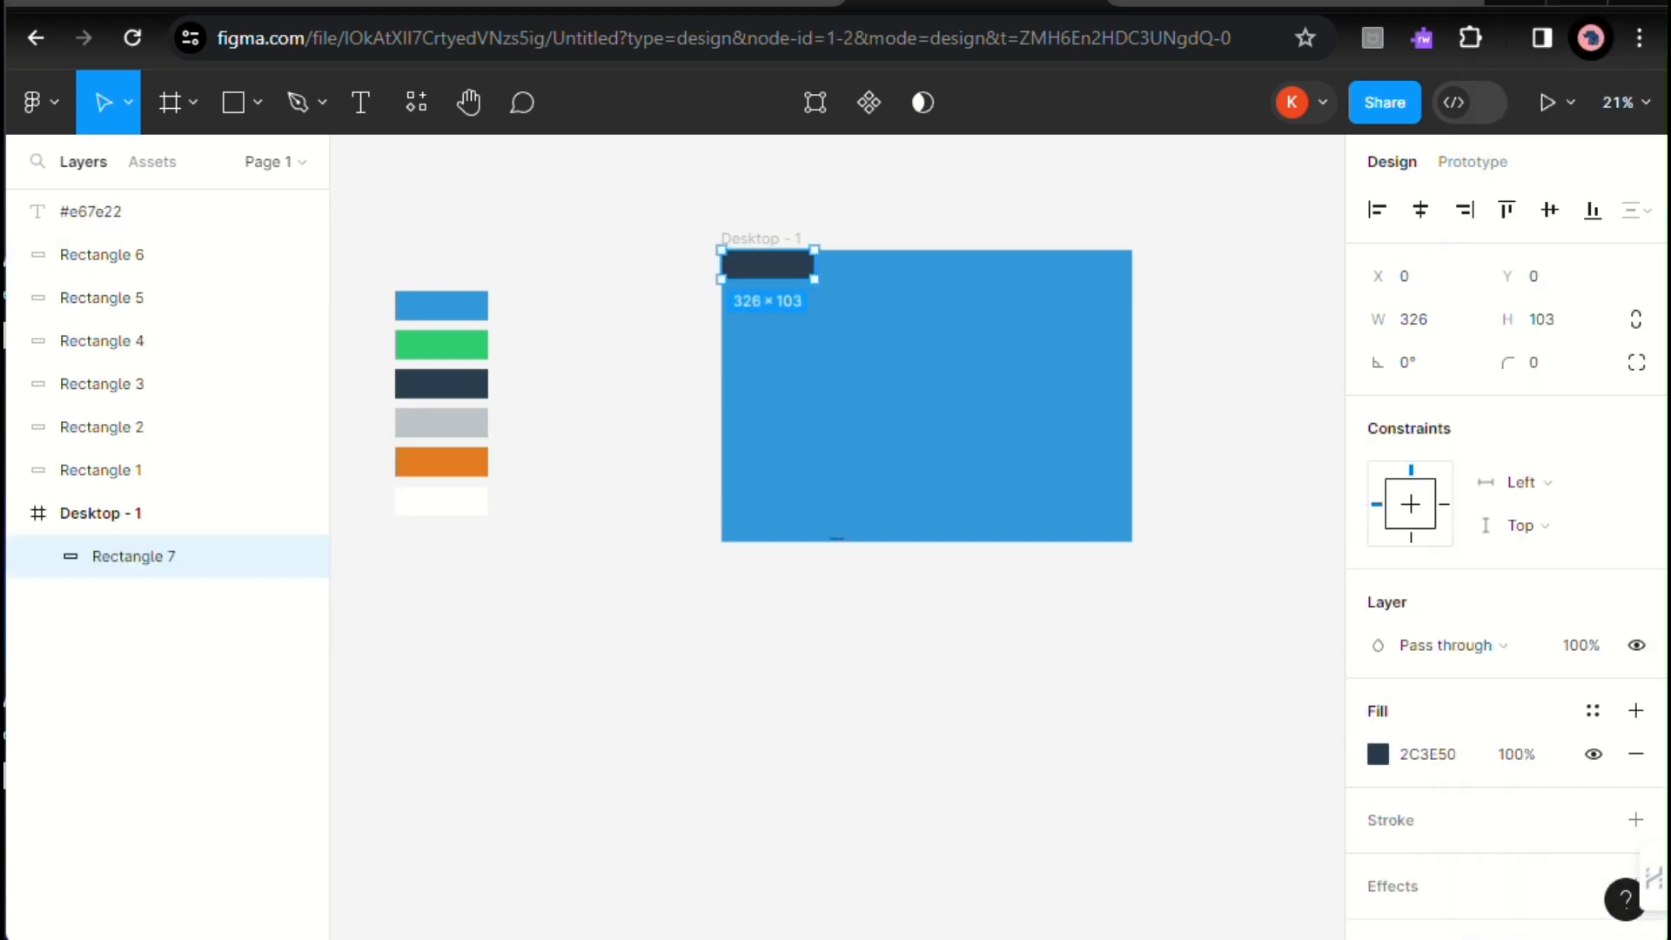
Step: Stretch the dark rectangle over the full frame height and slightly less than half the frame's width
click(809, 280)
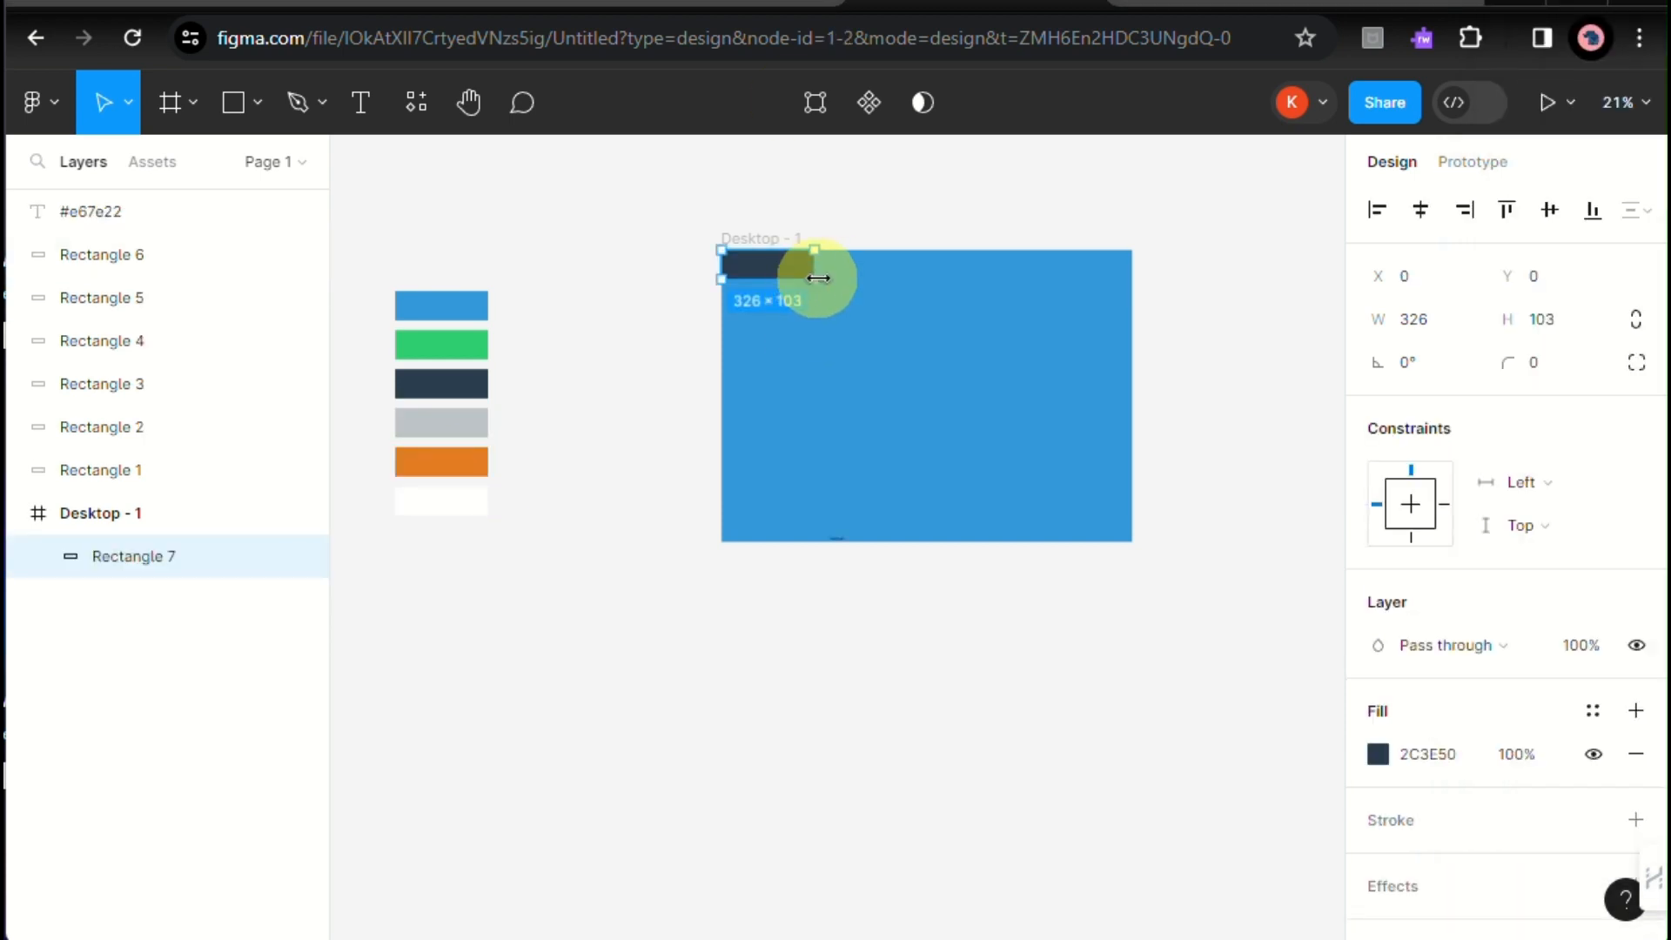
drag(816, 284, 905, 540)
click(665, 296)
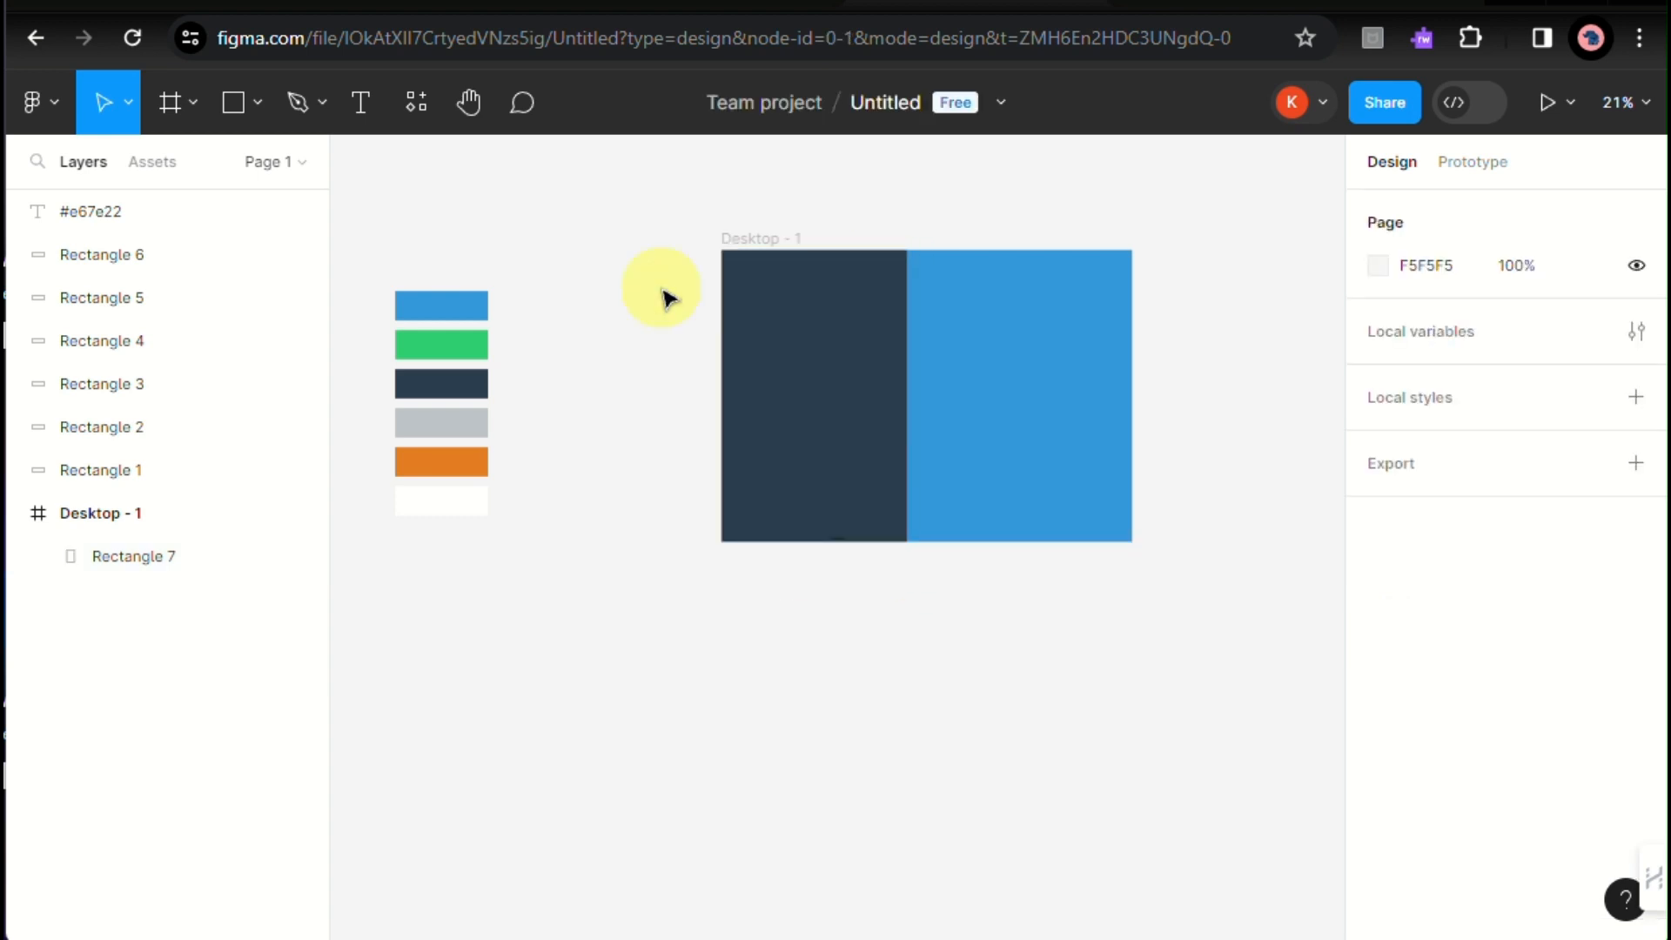
Step: Try the orange and white palette swatches on the dark panel and return them to the palette column
click(467, 432)
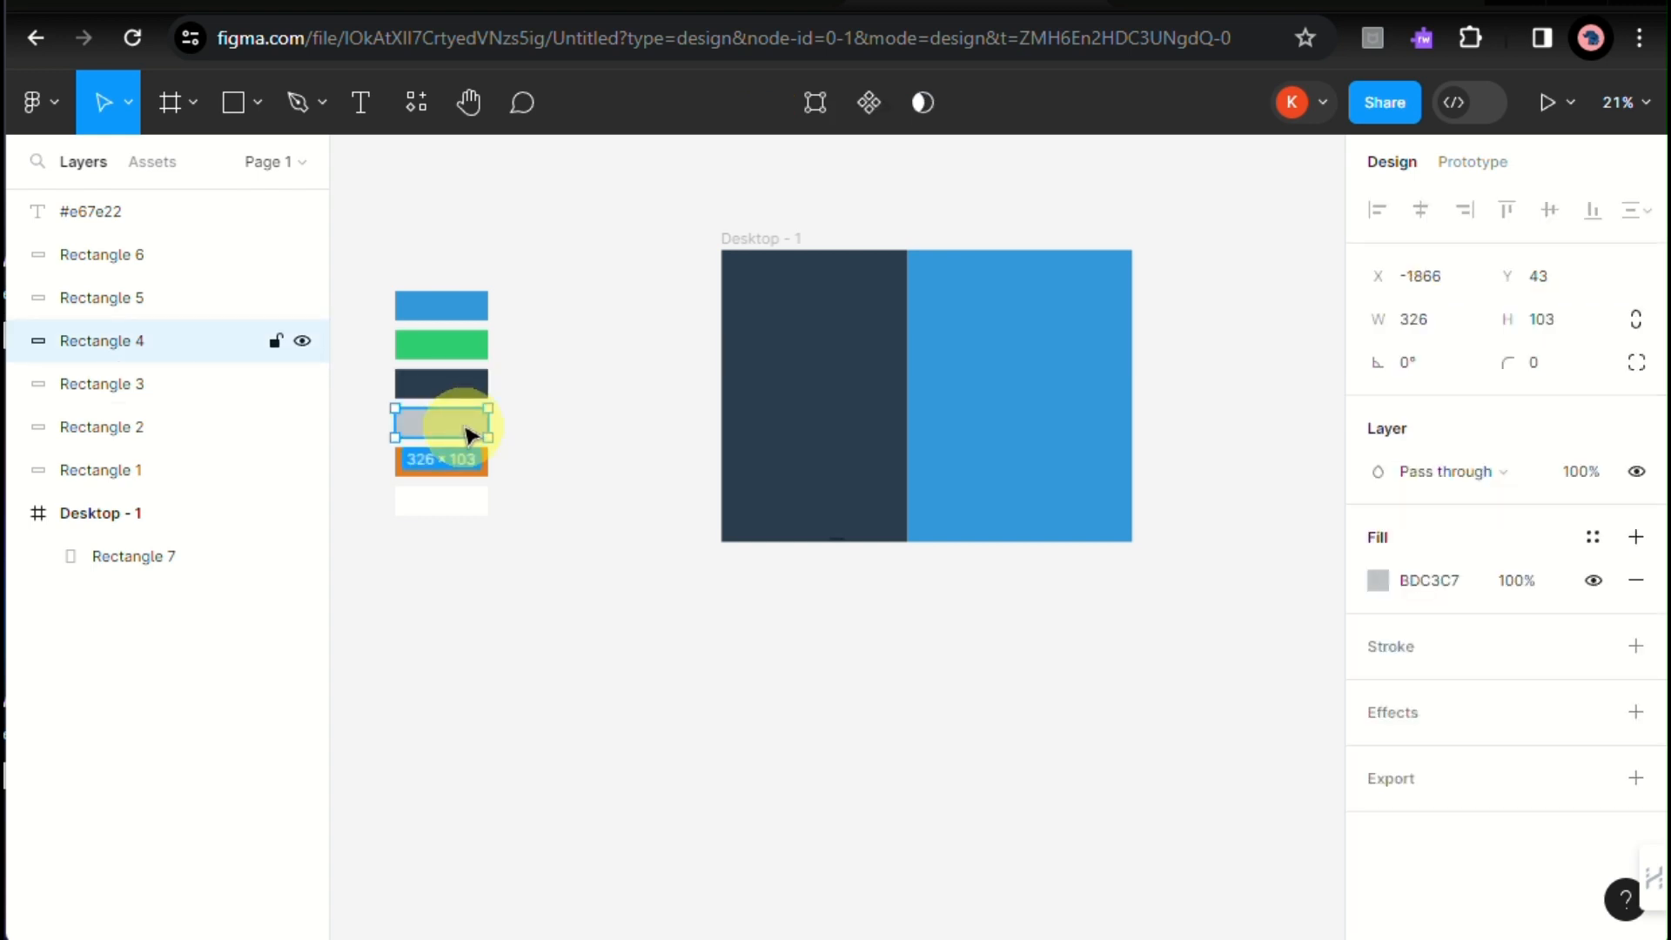
drag(446, 463, 810, 336)
drag(399, 509, 783, 435)
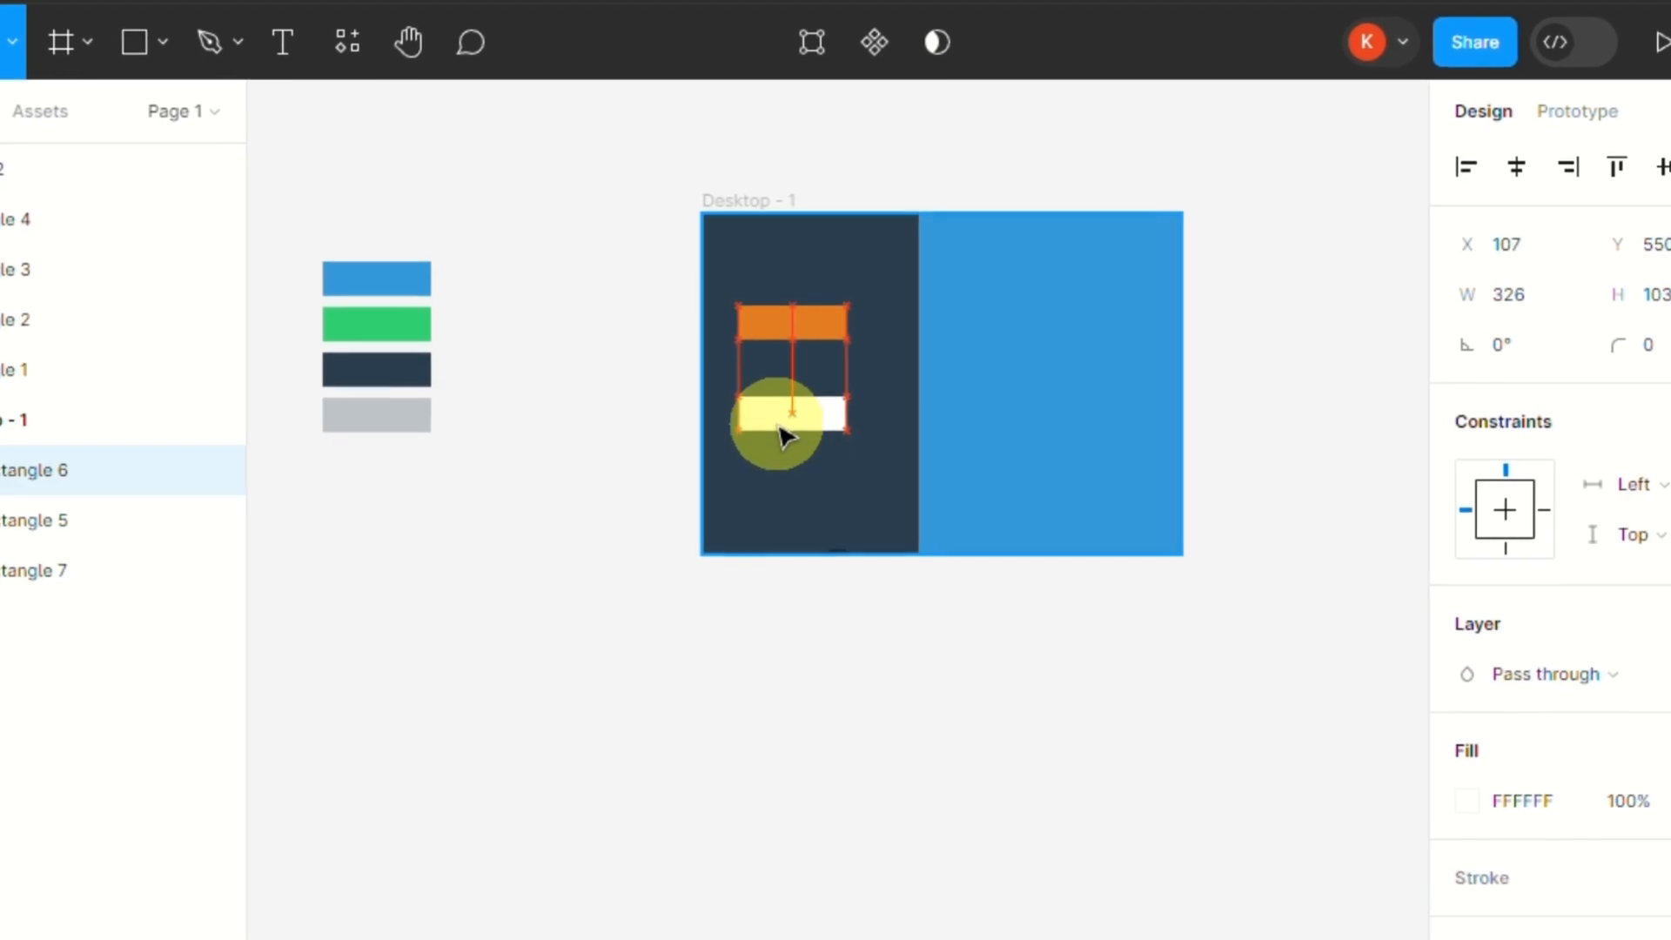
mouse_move(415, 338)
mouse_down()
mouse_move(820, 298)
mouse_move(836, 266)
mouse_move(325, 322)
mouse_move(393, 323)
mouse_up()
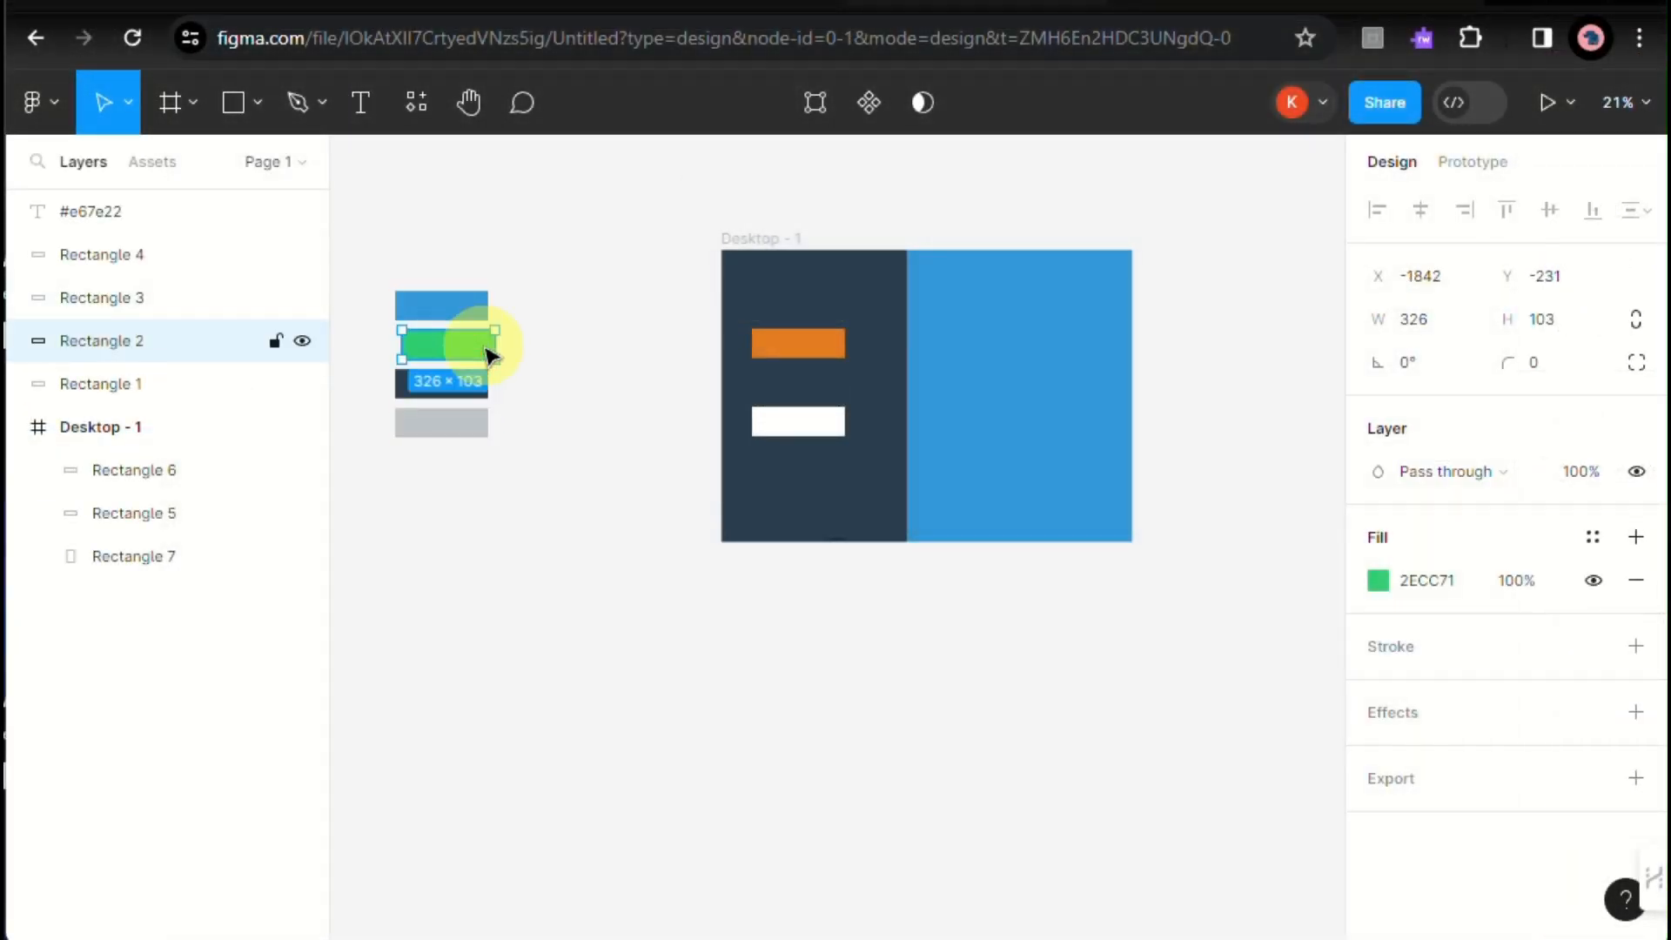
drag(490, 355, 476, 347)
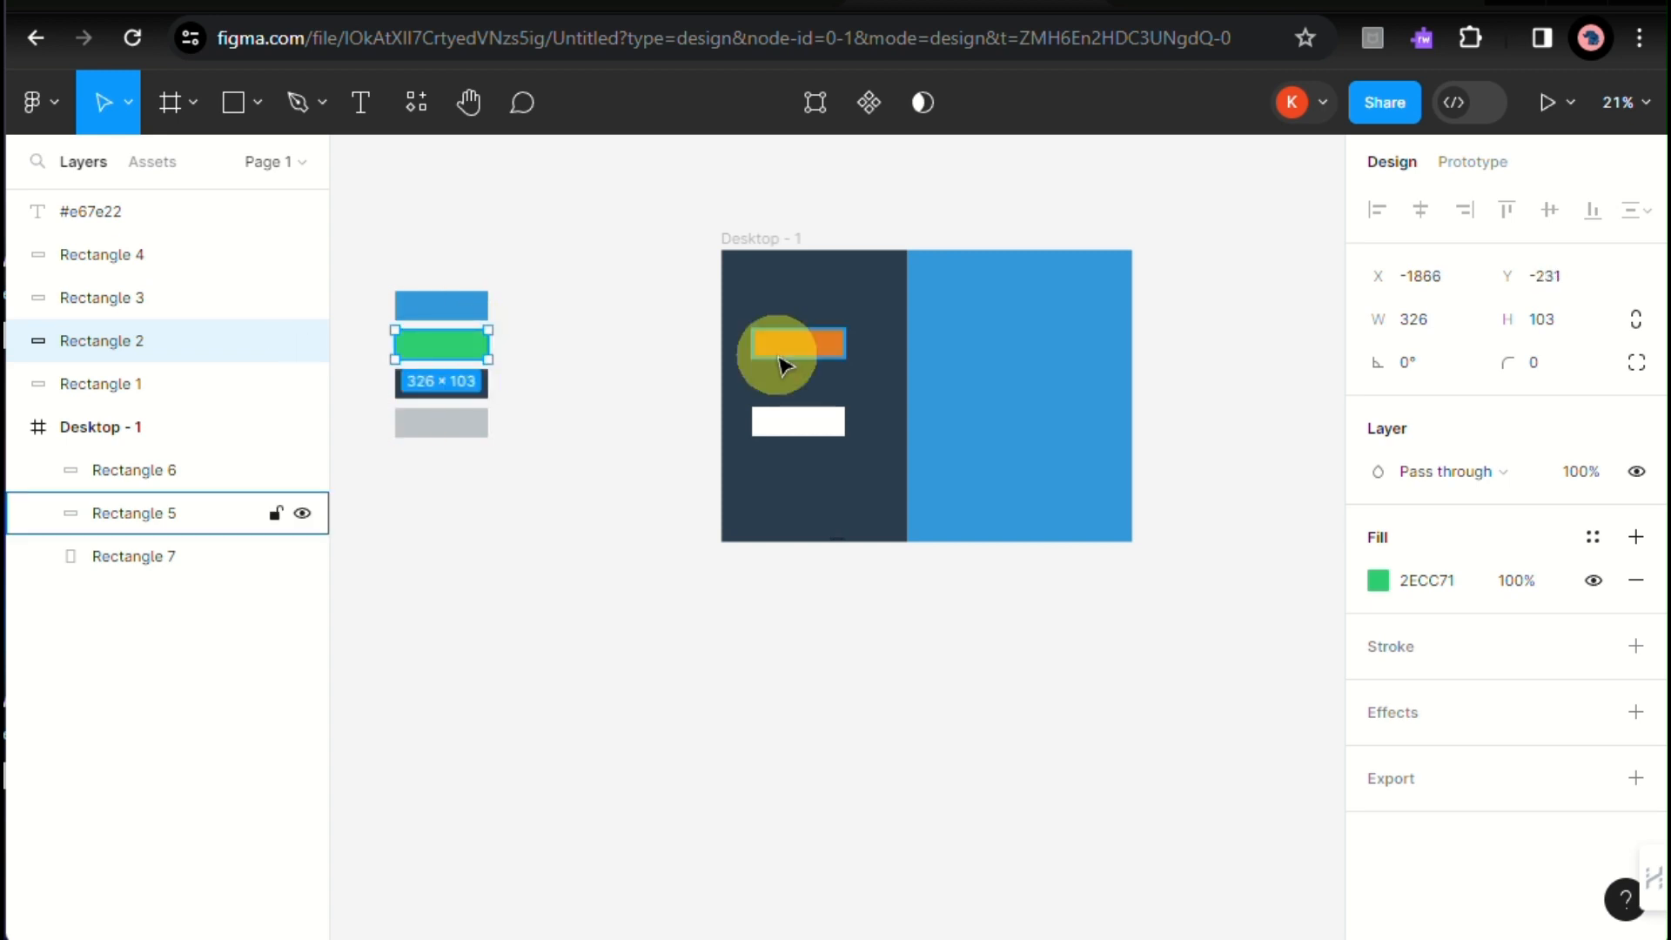
drag(783, 365, 433, 474)
drag(802, 422, 451, 519)
scroll(374, 436, down, 3)
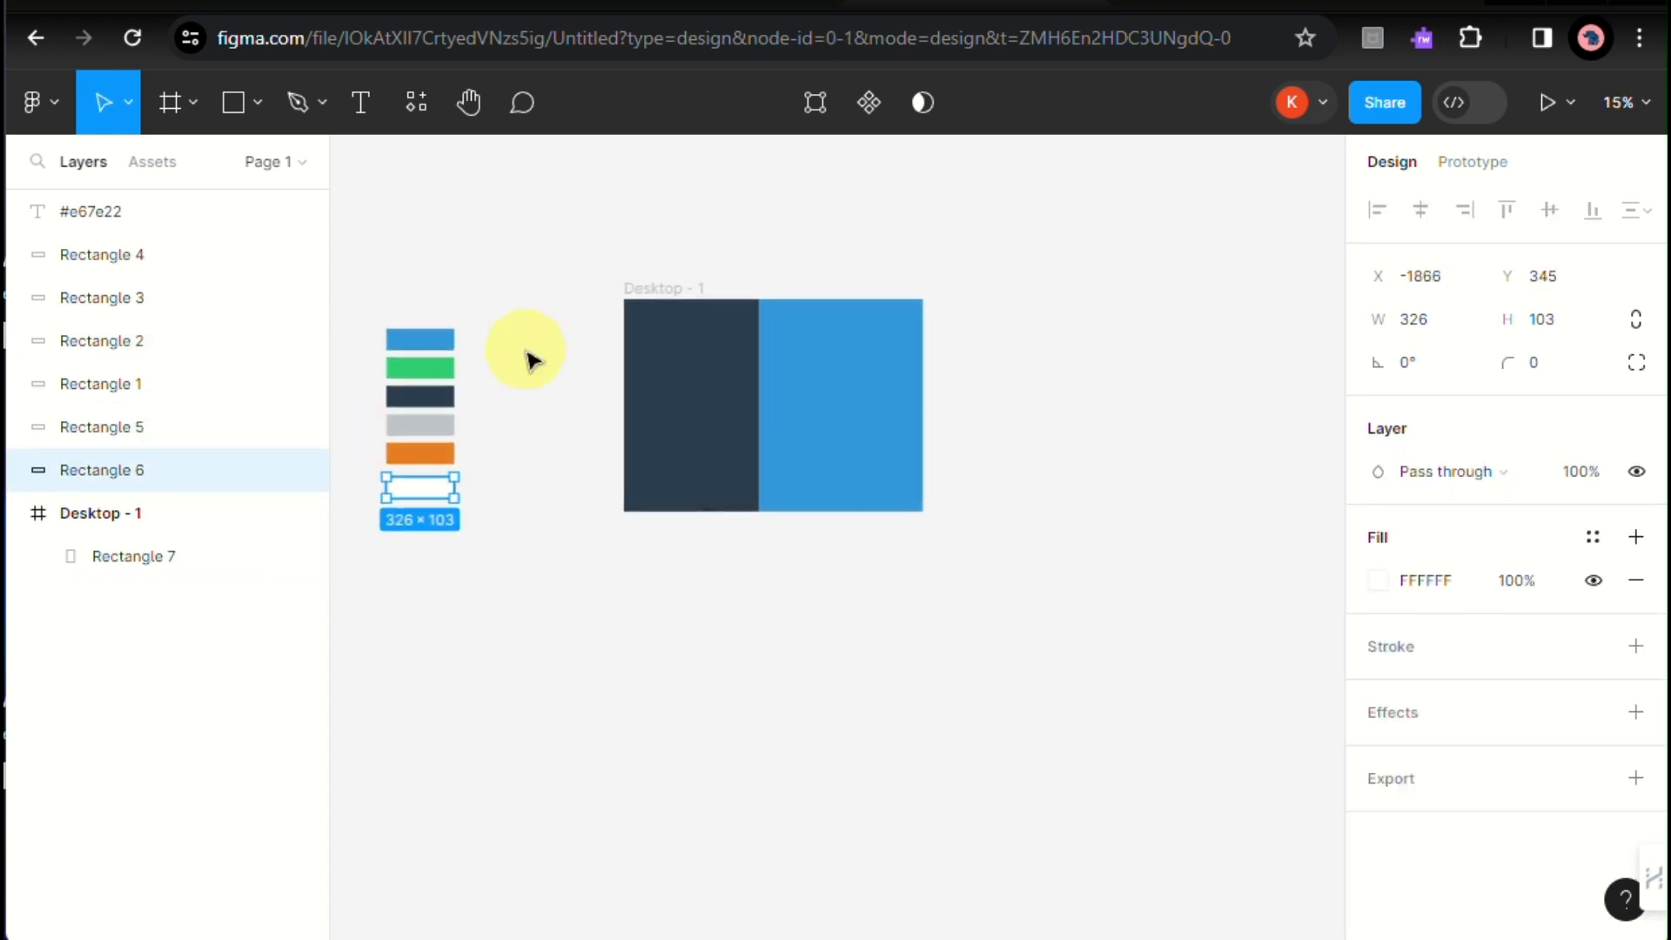
double_click(697, 329)
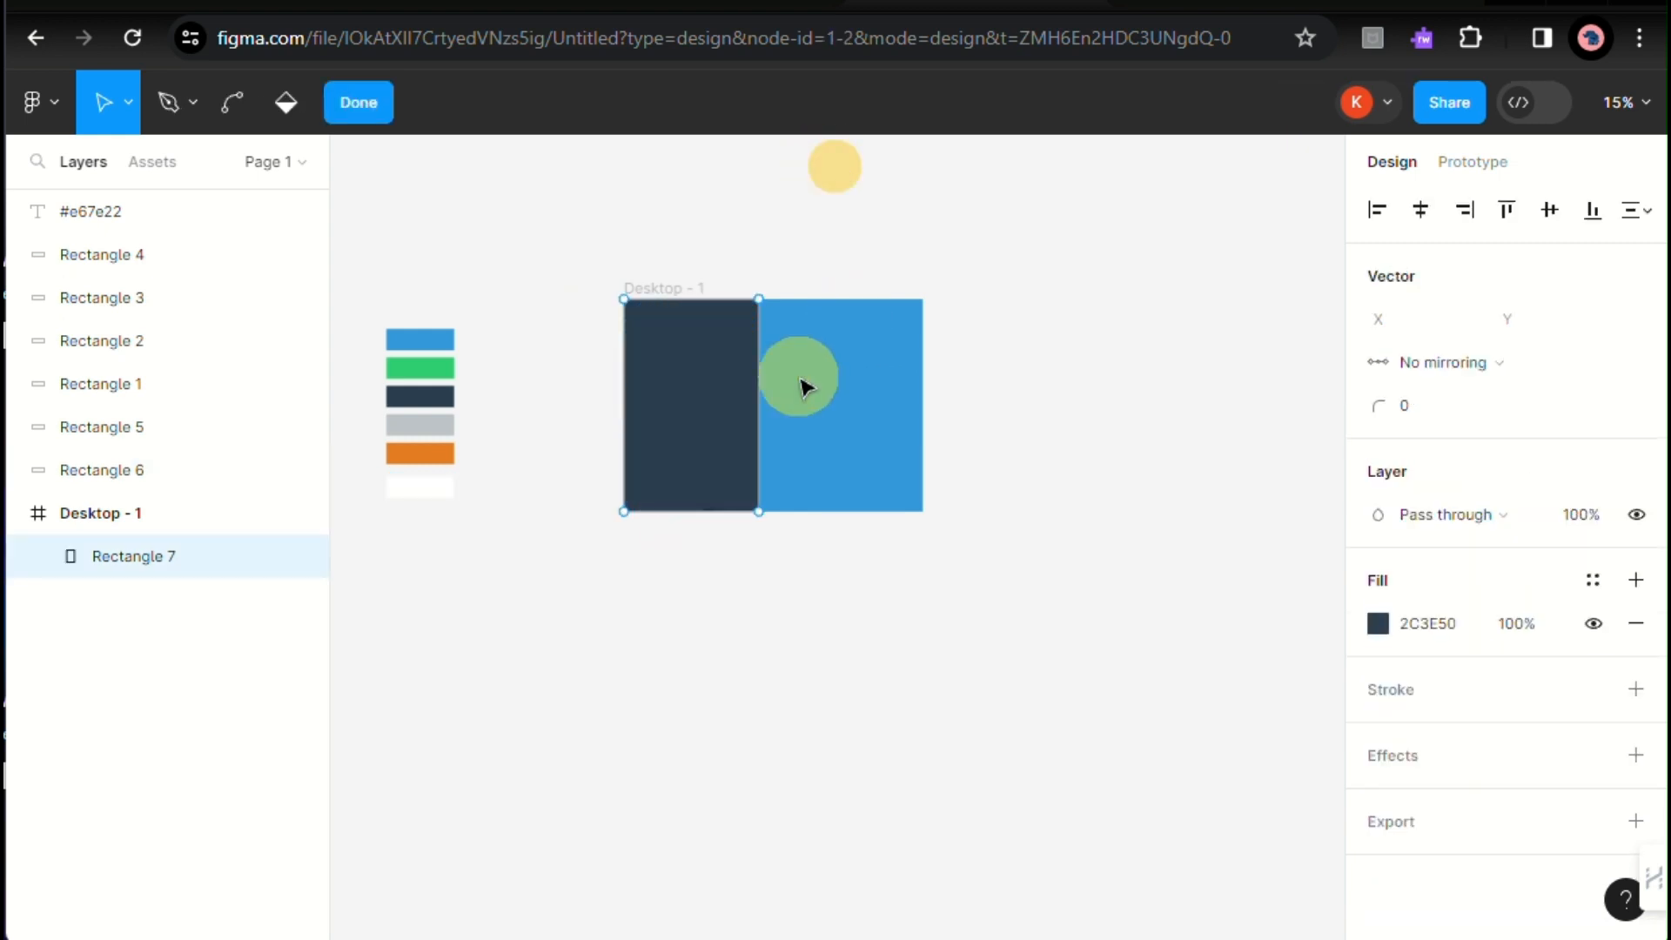
scroll(802, 384, up, 5)
drag(646, 829, 645, 828)
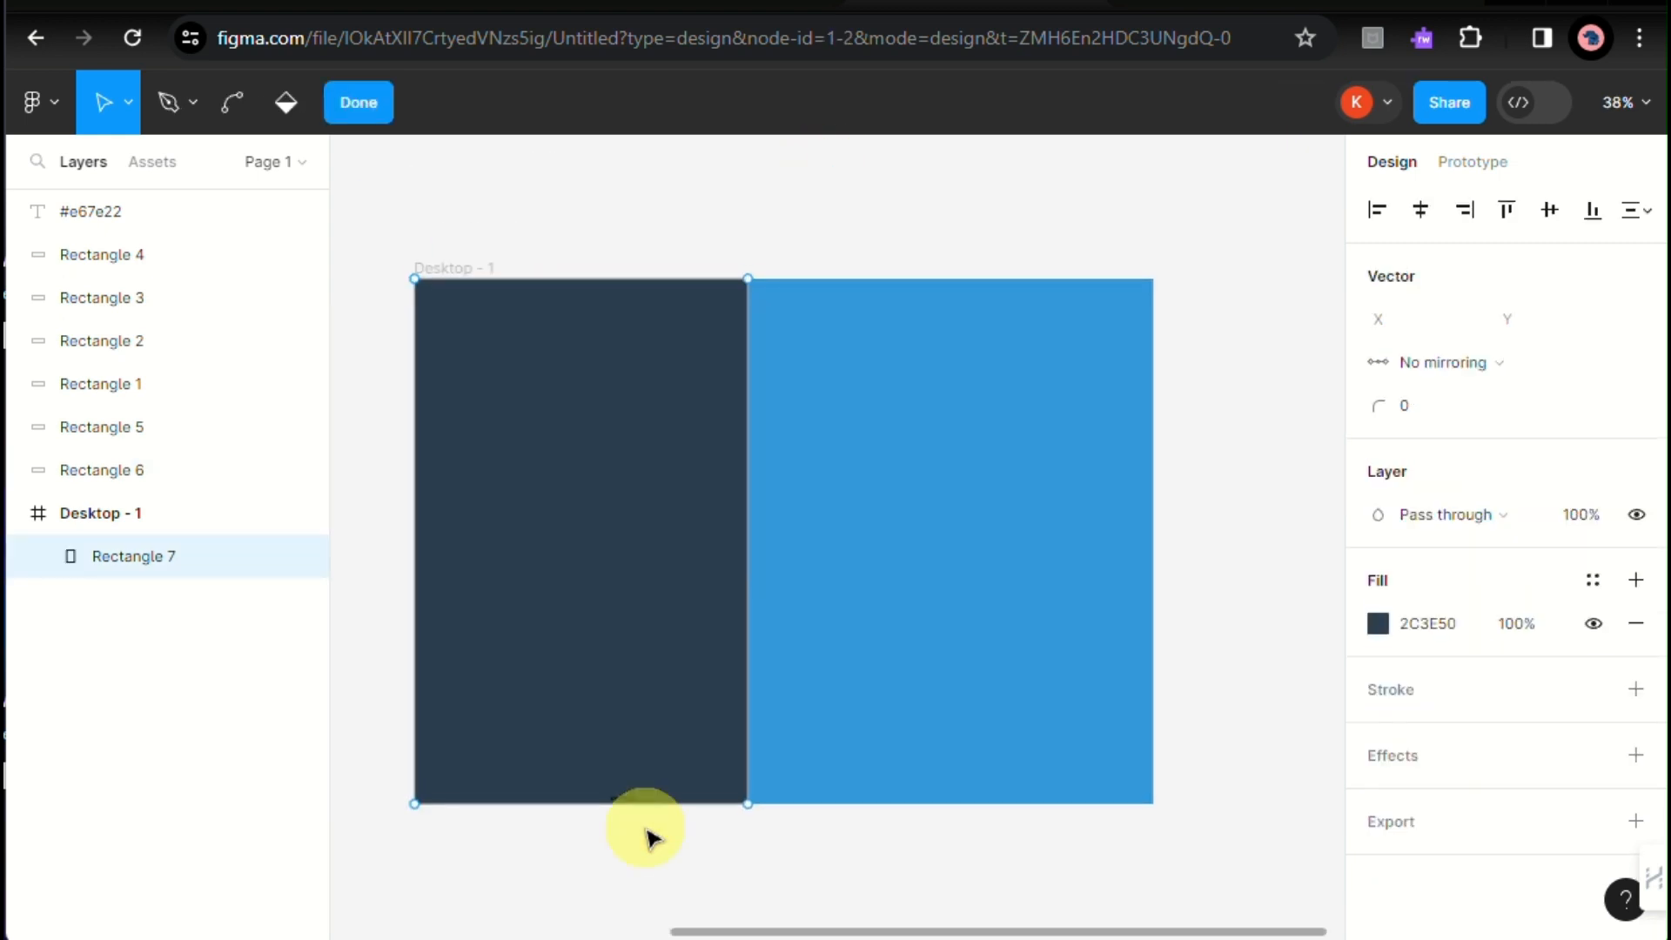
click(193, 98)
click(138, 99)
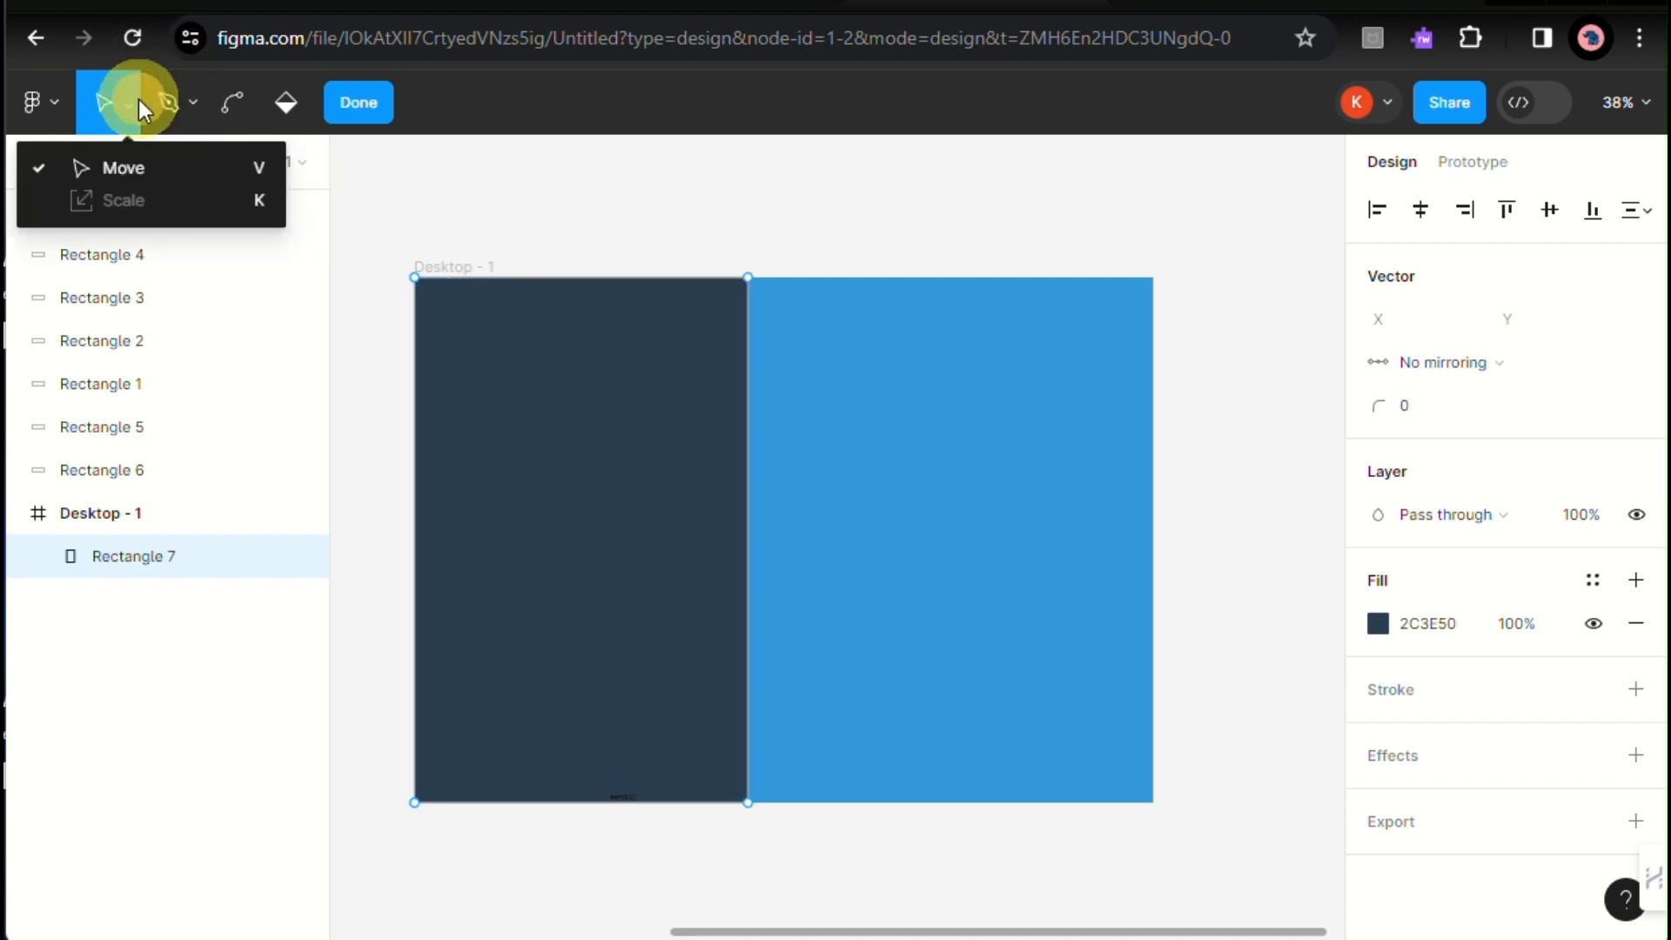
click(254, 780)
click(376, 106)
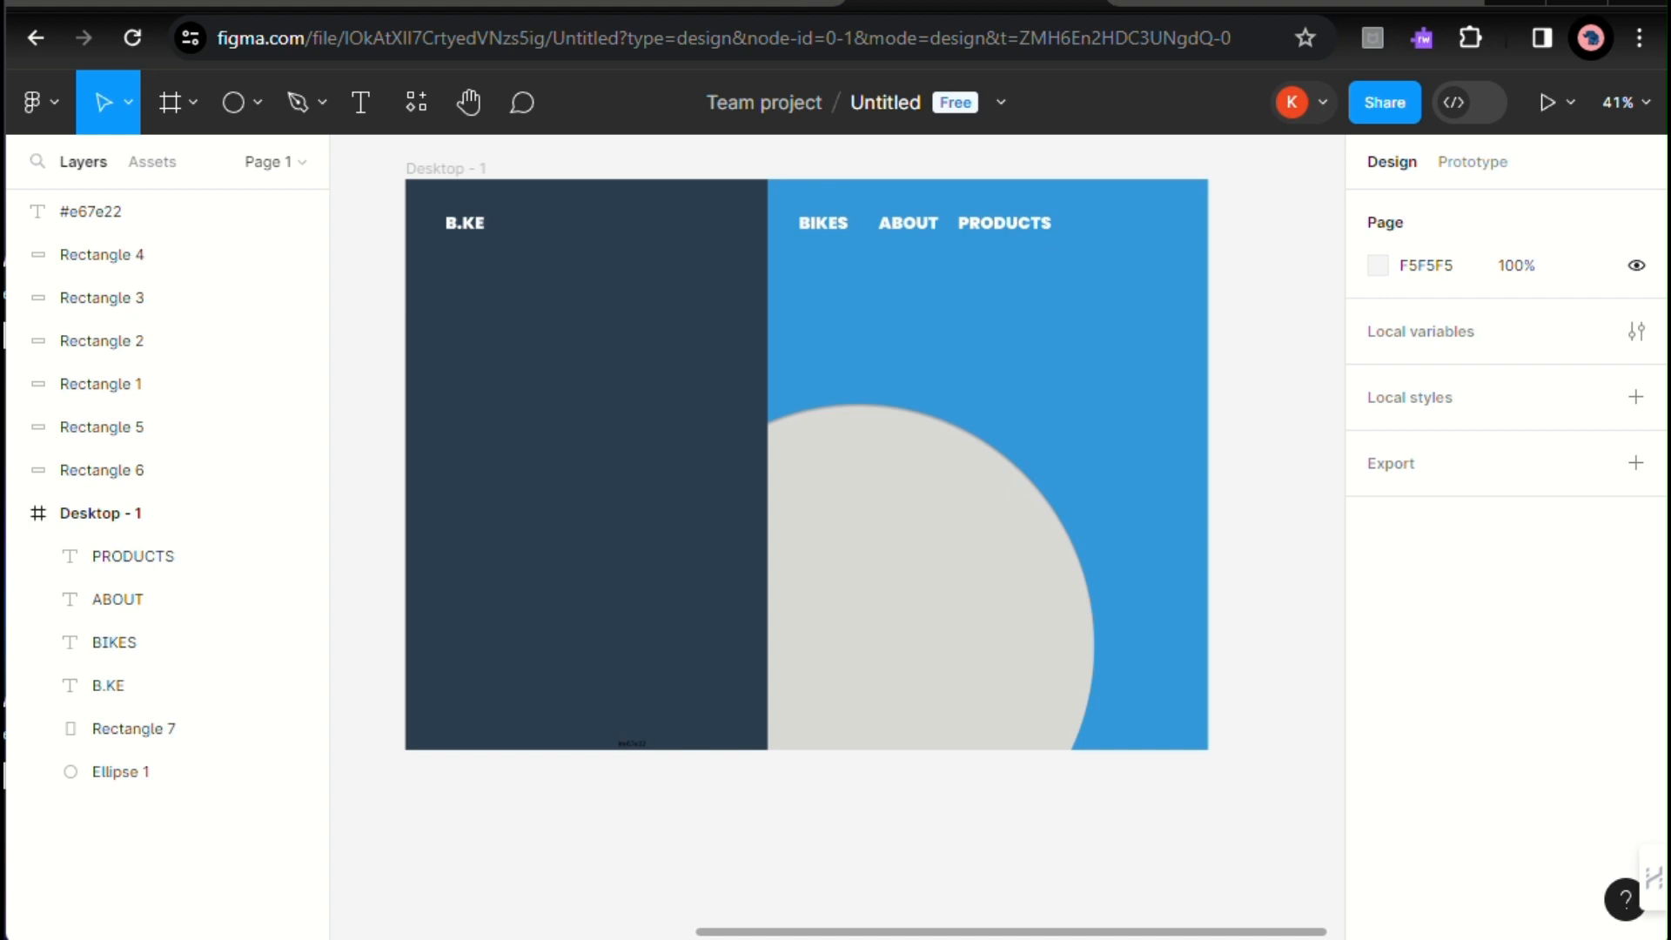
Step: Set the stroke opacity of the large circle in the frame to 0%
click(812, 385)
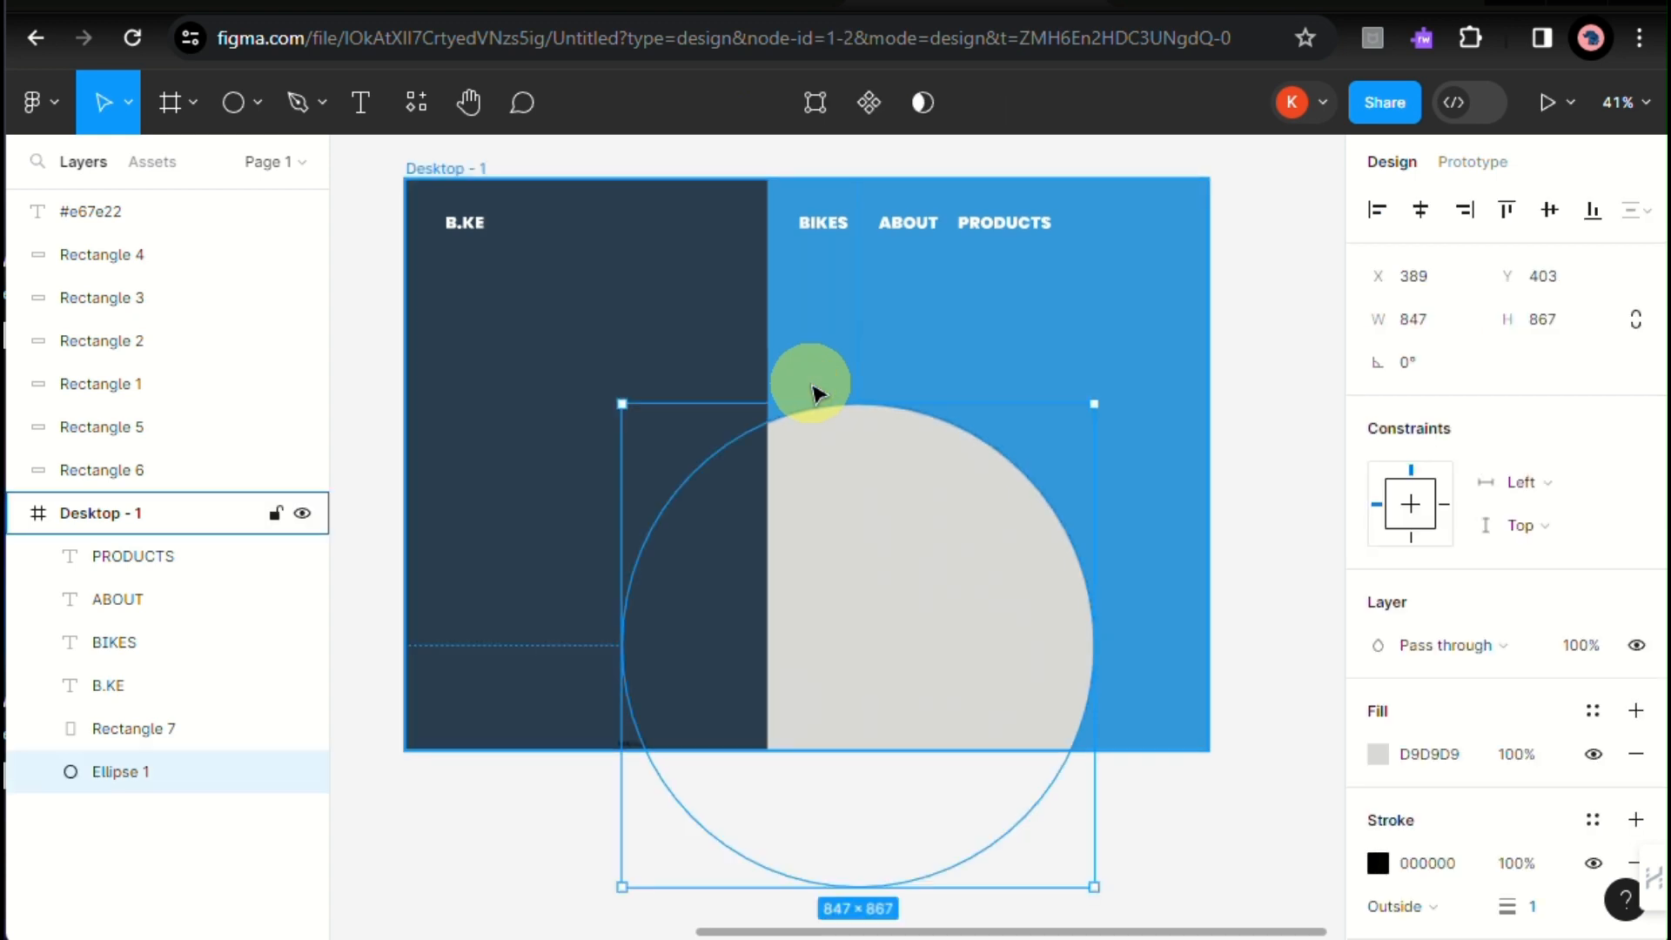
click(693, 251)
click(965, 435)
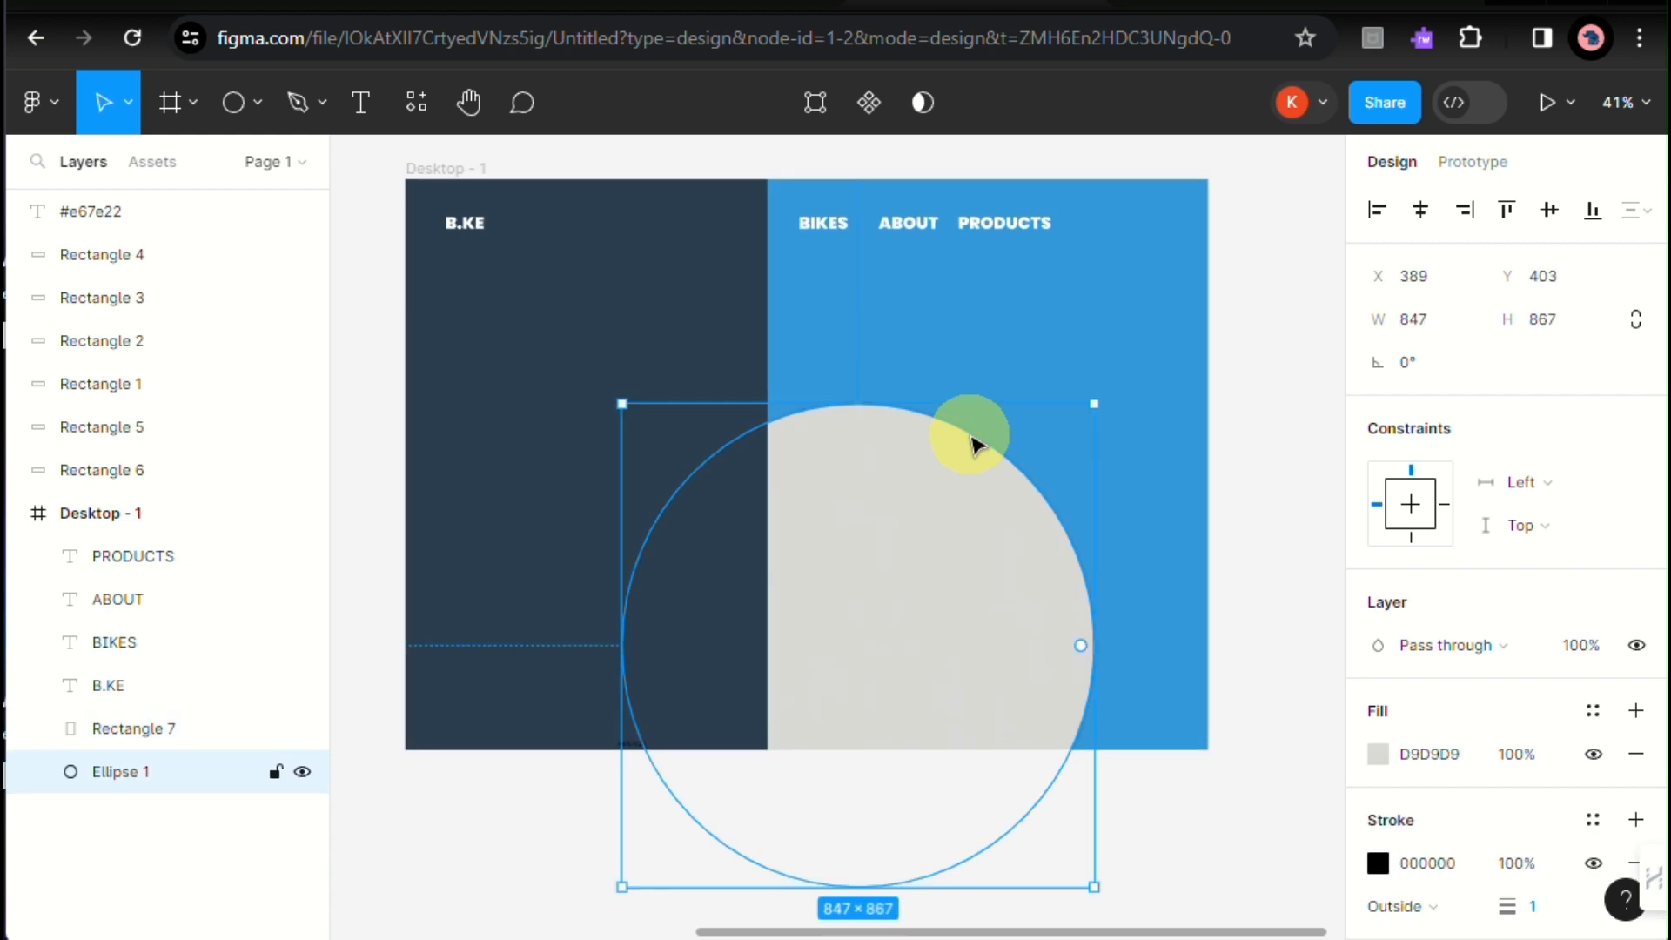
click(1378, 862)
drag(1314, 640, 1023, 663)
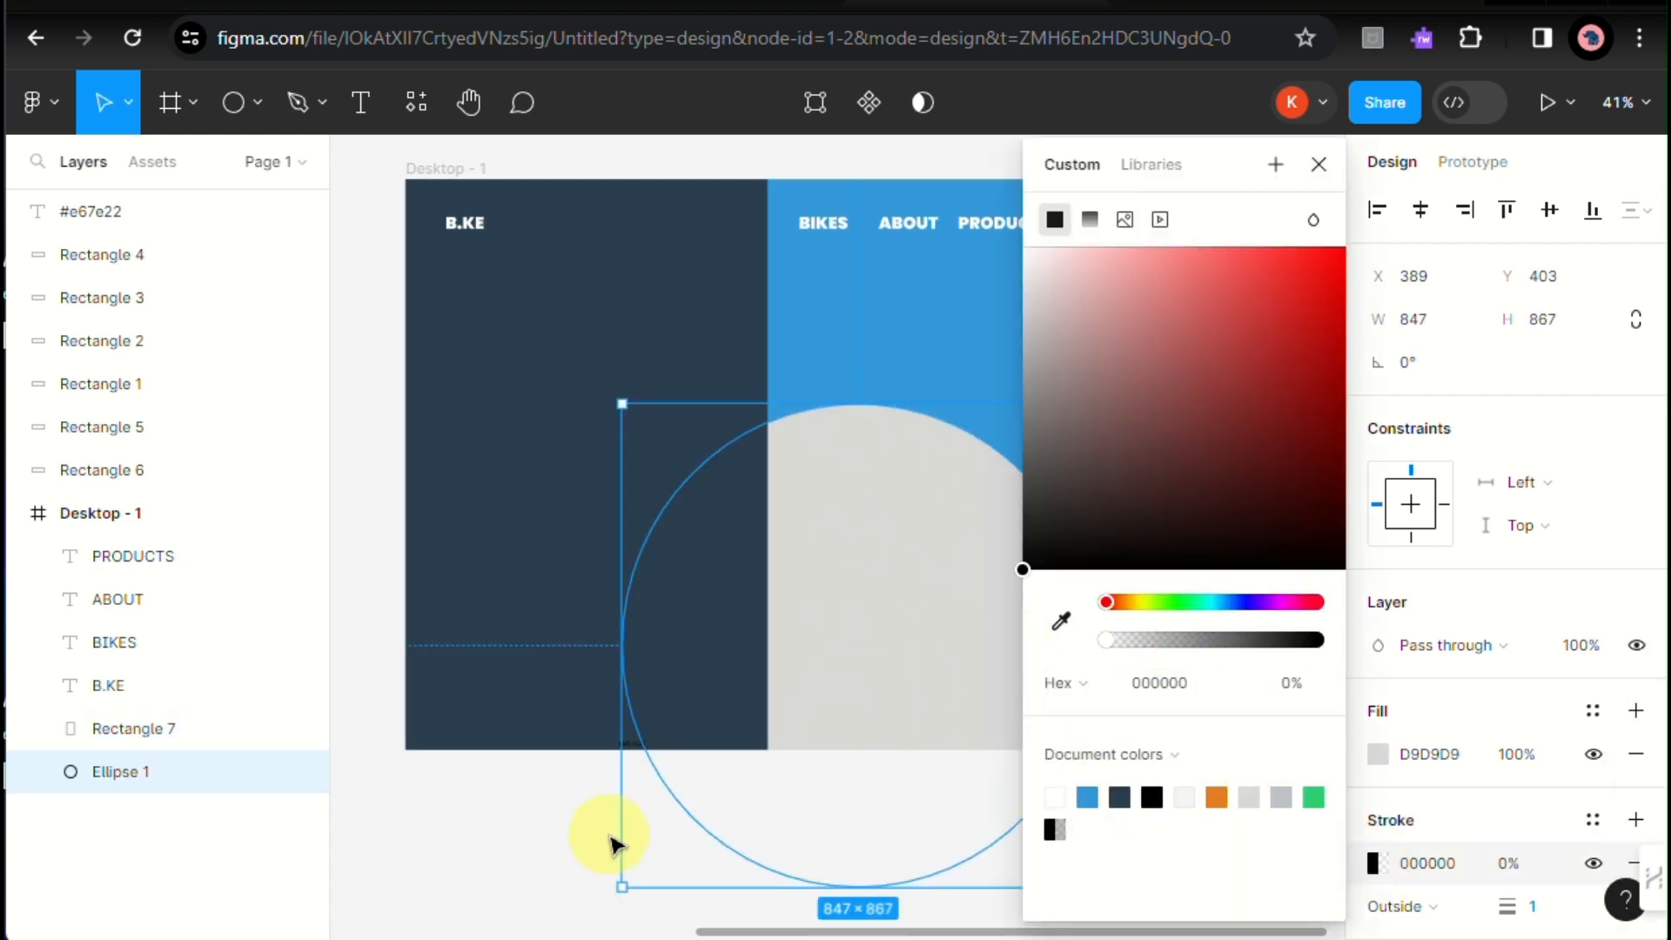
click(615, 839)
Step: Fill the circle with the palette's grey, BDC3C7, sampled from the grey swatch with the eyedropper
scroll(403, 455, left, 5)
click(403, 455)
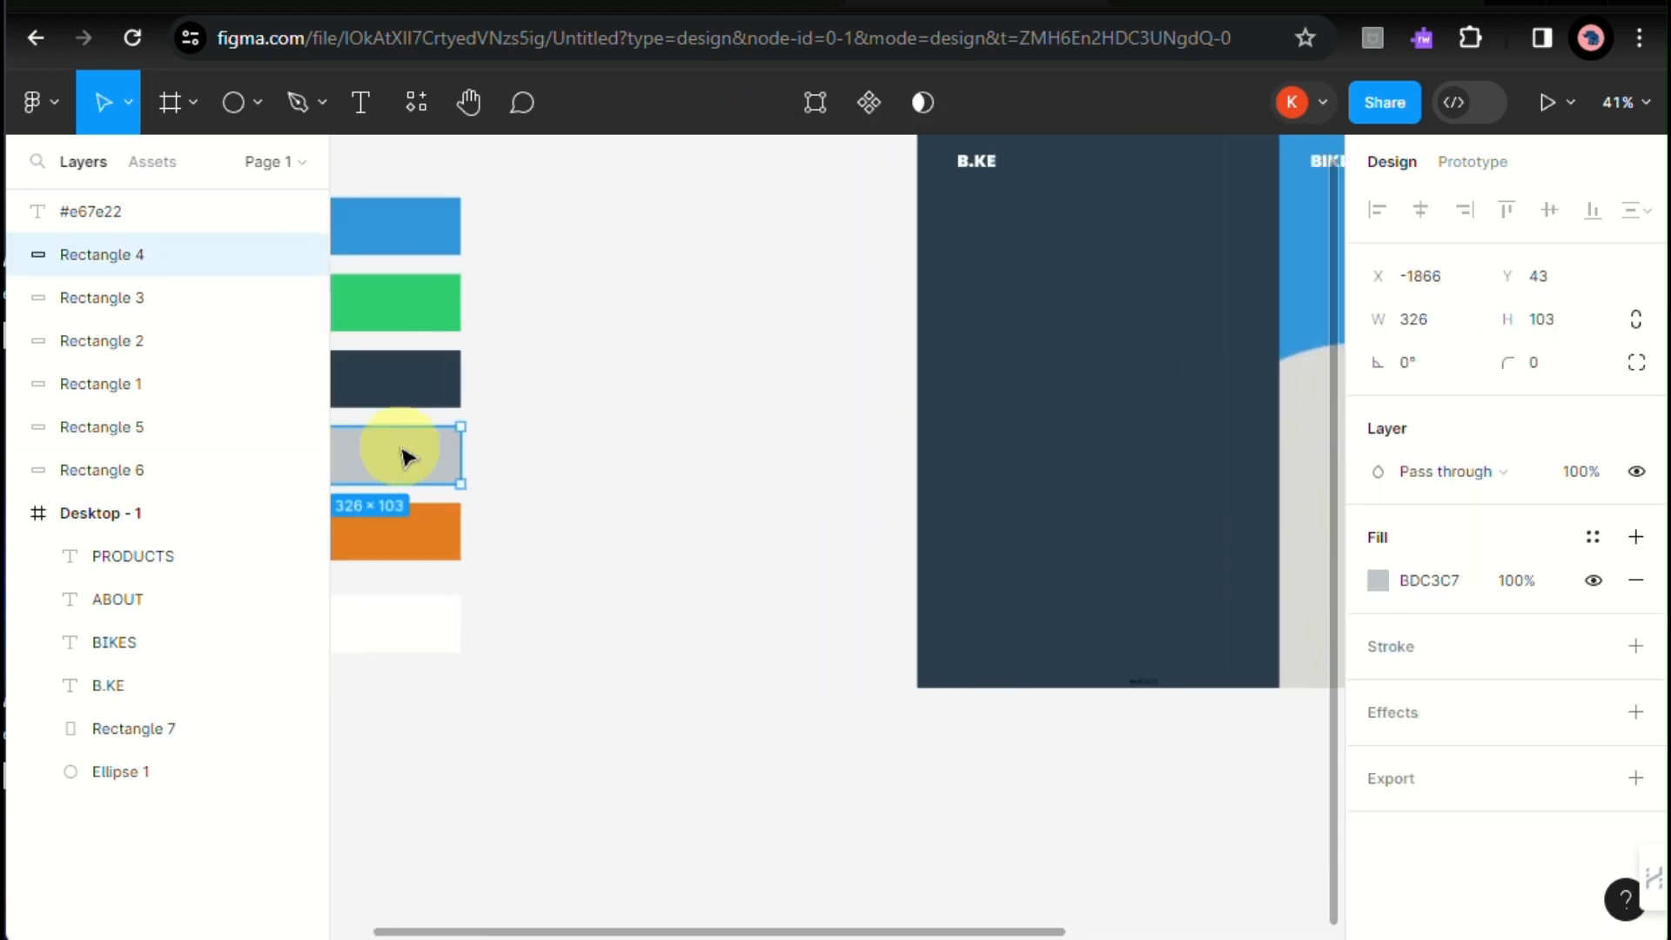
scroll(958, 453, right, 3)
click(1266, 533)
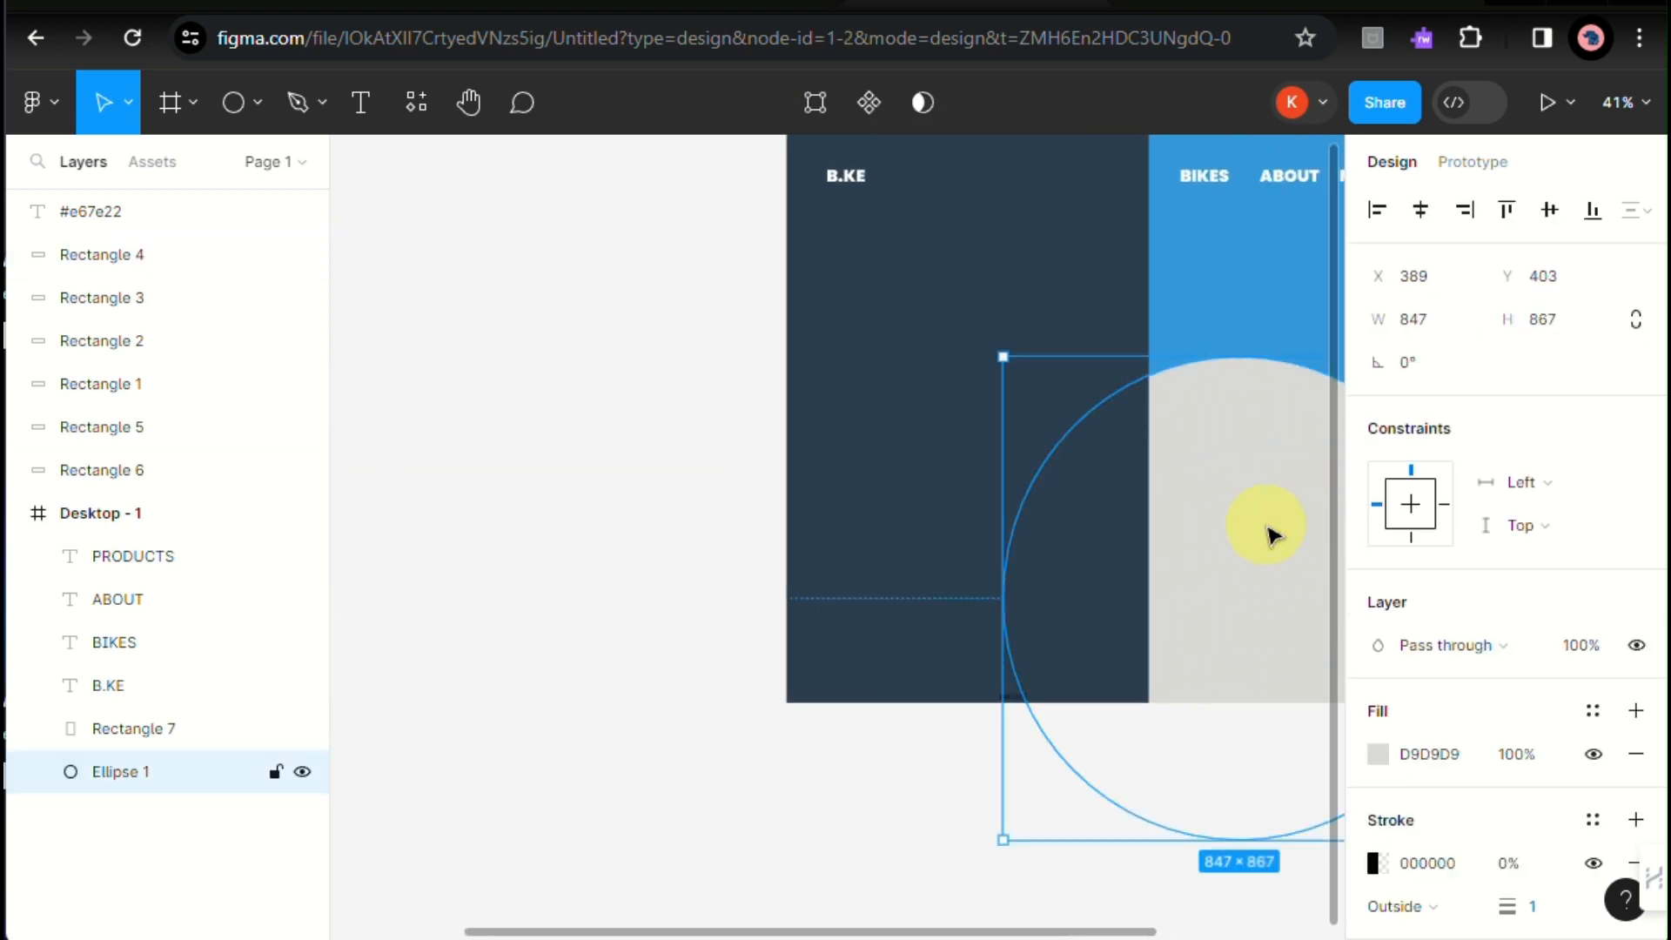
click(1378, 754)
scroll(818, 727, down, 5)
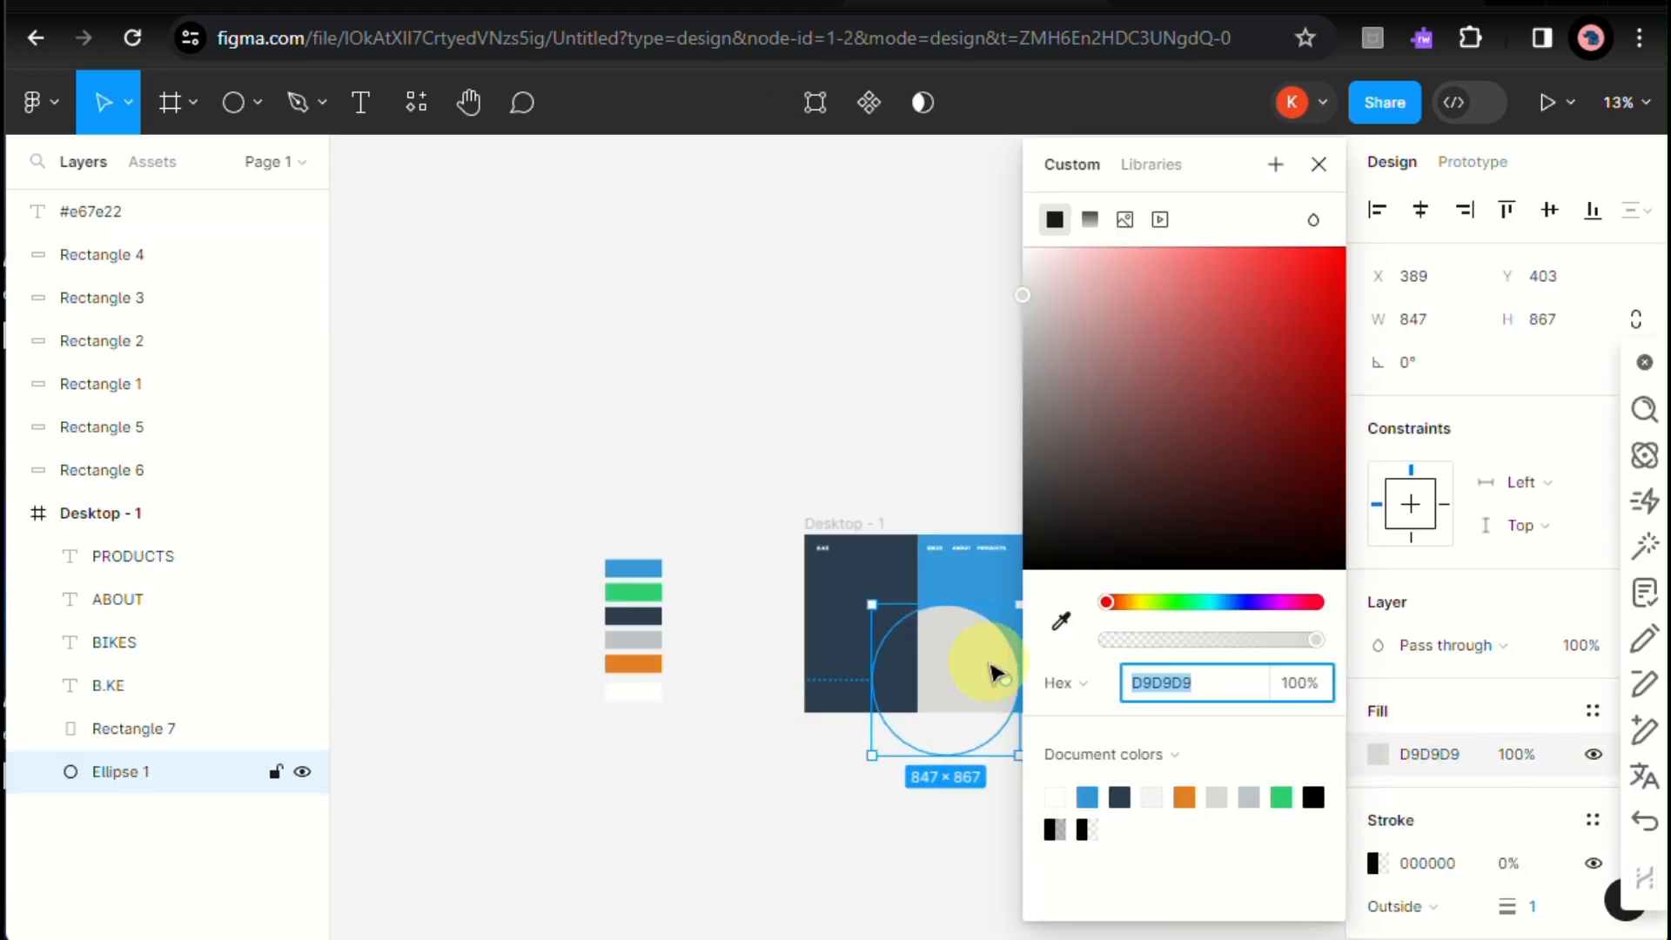
click(1061, 621)
click(654, 644)
Step: Reposition the circle and shrink it to about 751 × 769 at X 497, Y 544 in the frame
scroll(615, 641, up, 5)
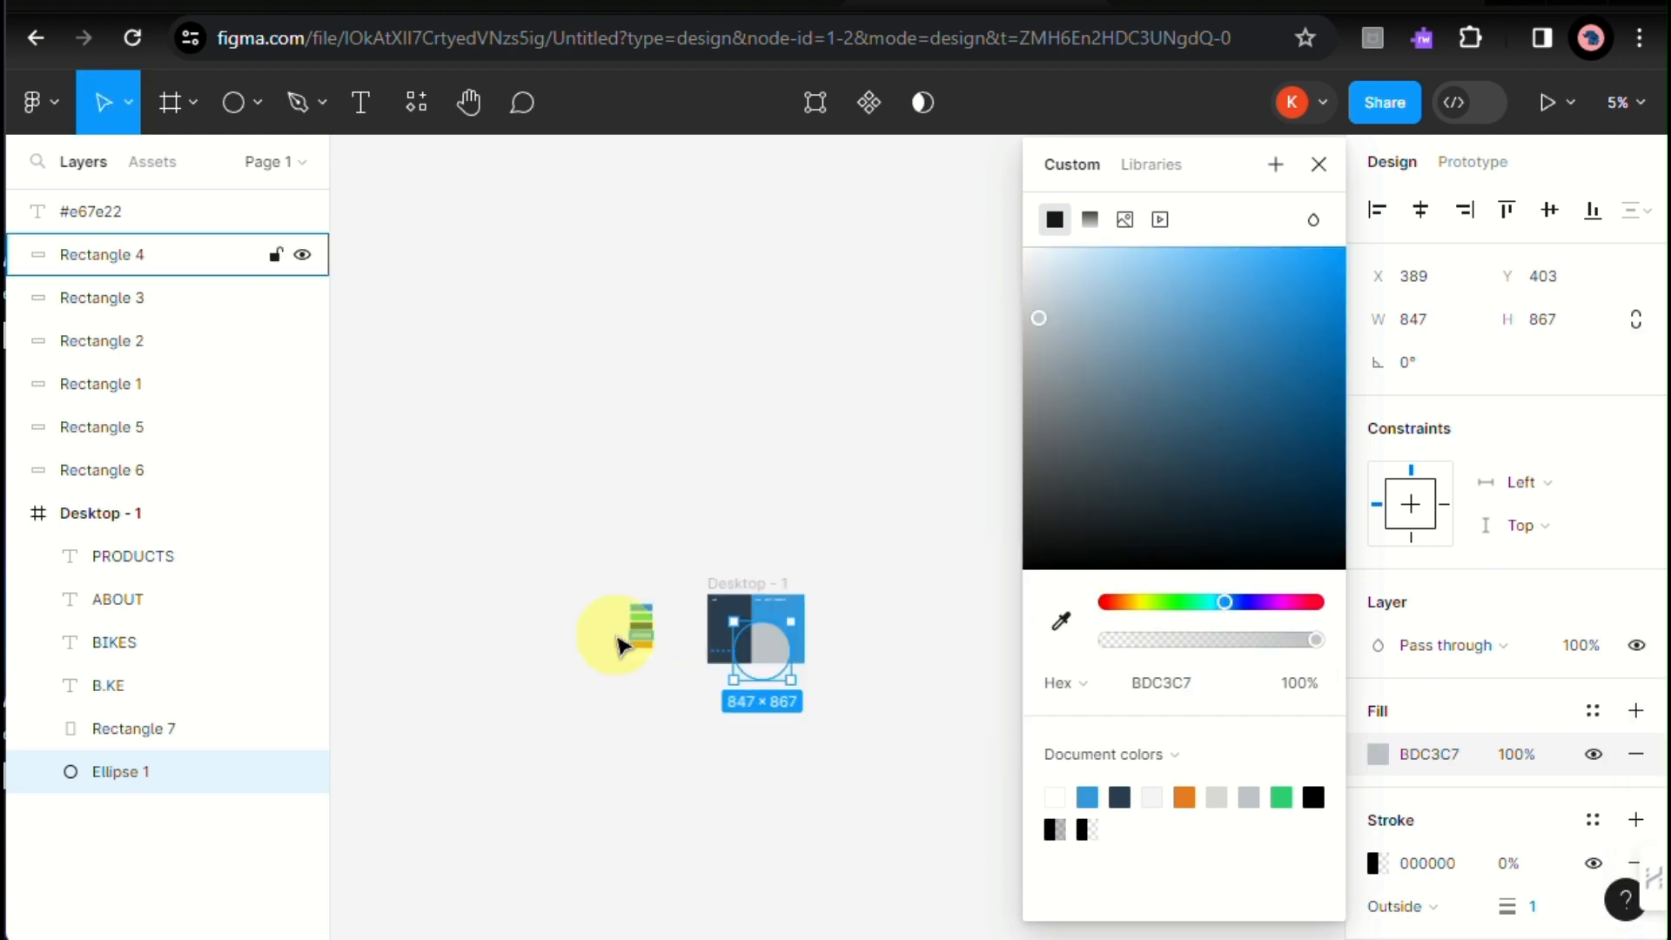
drag(803, 660, 851, 671)
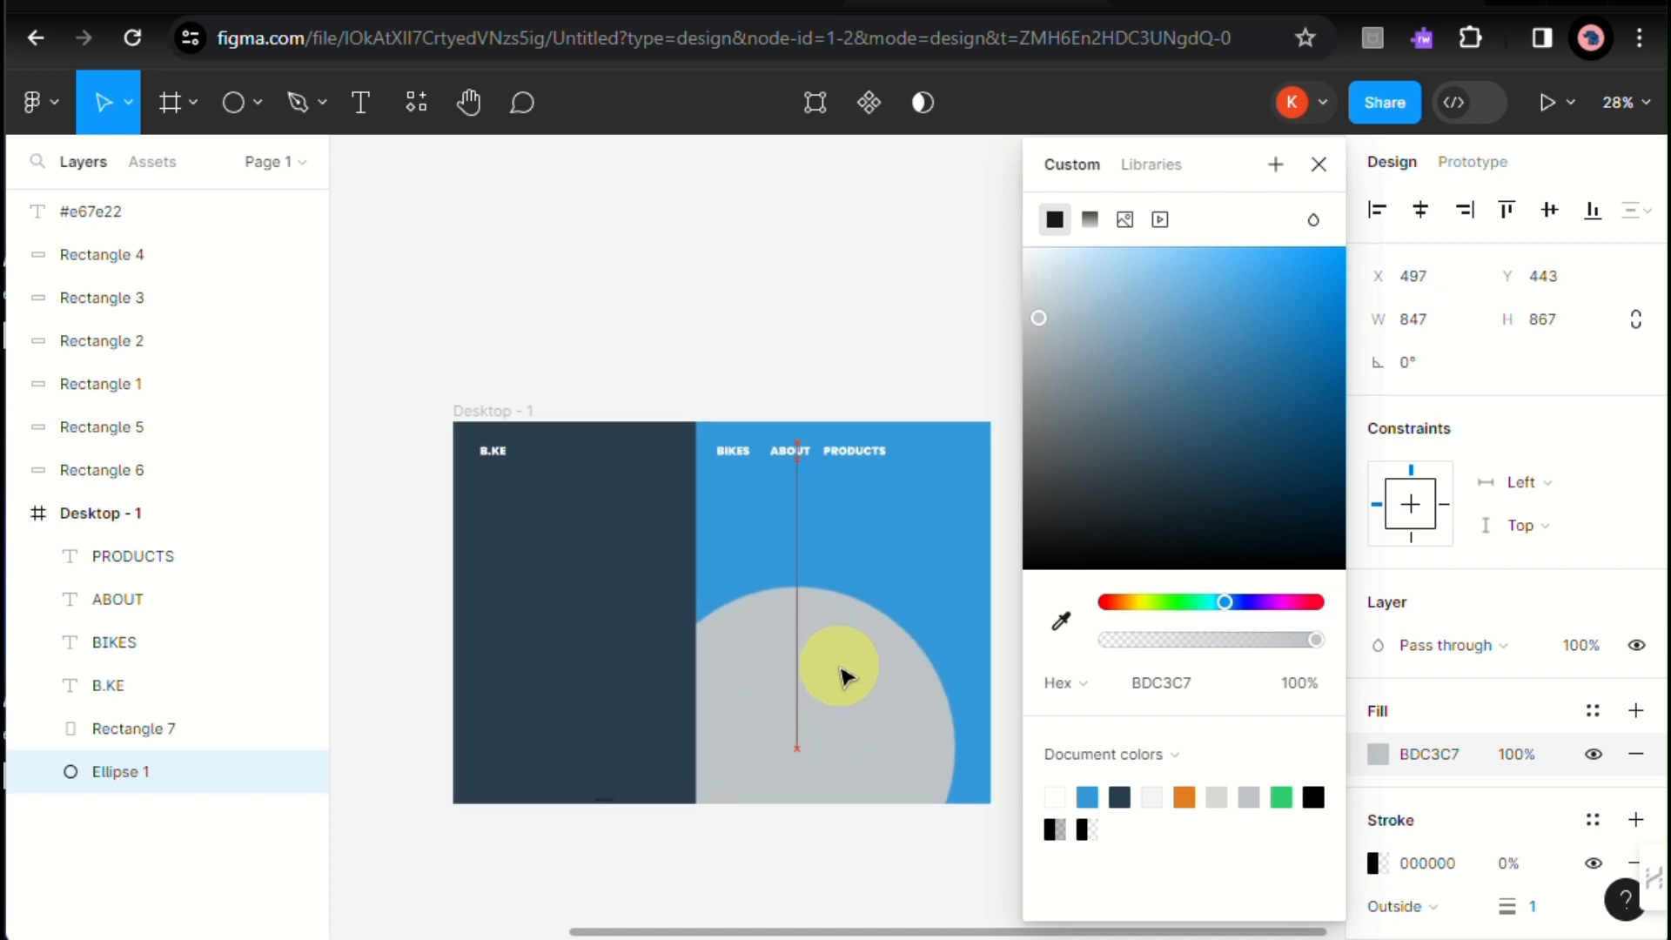
drag(963, 586, 920, 624)
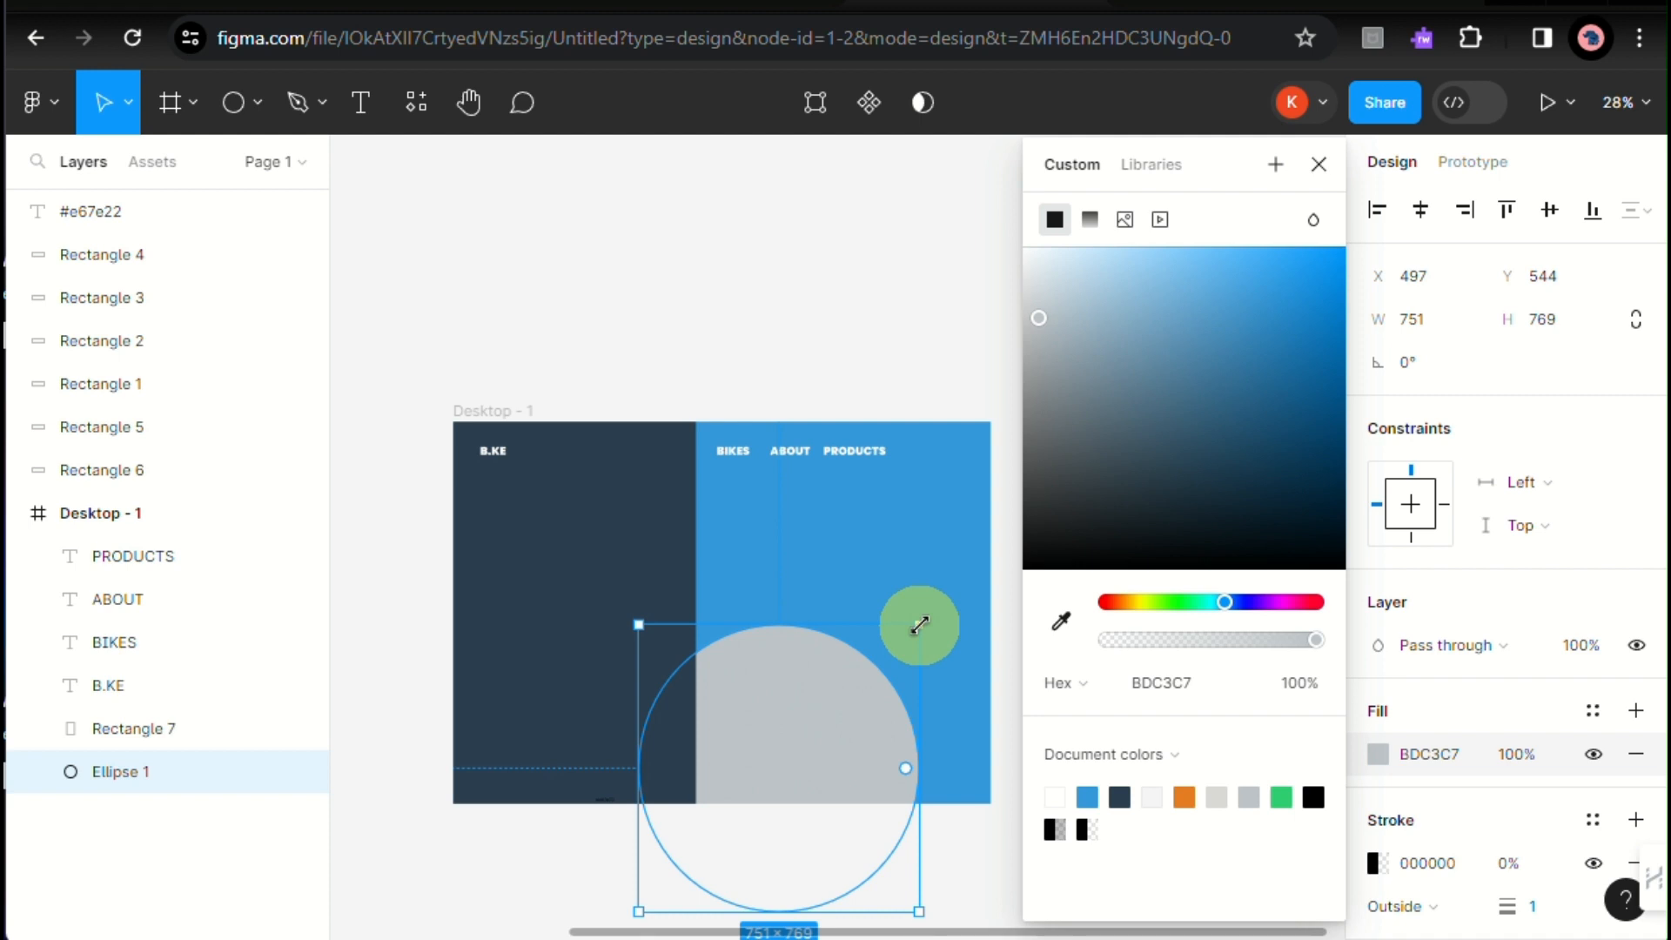
Step: Try moving the circle over the frame's far edge and pasting a copy of it
click(818, 740)
drag(816, 729, 990, 653)
key(ctrl+v)
key(ctrl+v)
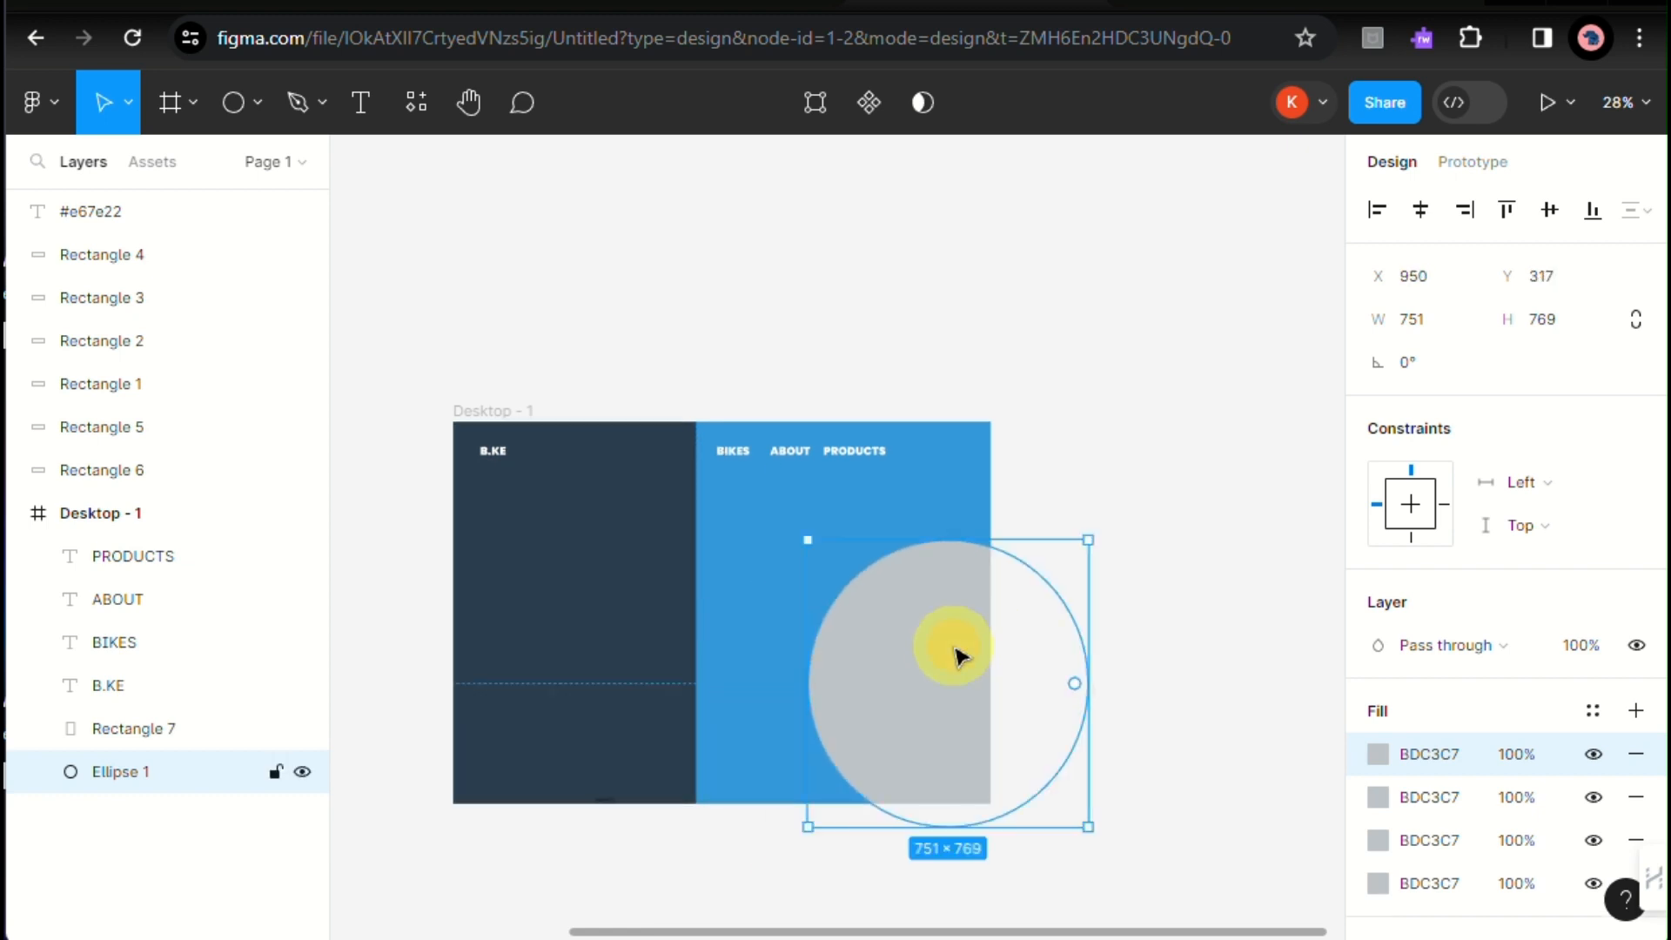
Step: Undo the pasted fills and the circle's last move
key(ctrl+z)
key(ctrl+z)
key(ctrl+z)
key(ctrl+z)
key(ctrl+z)
key(ctrl+z)
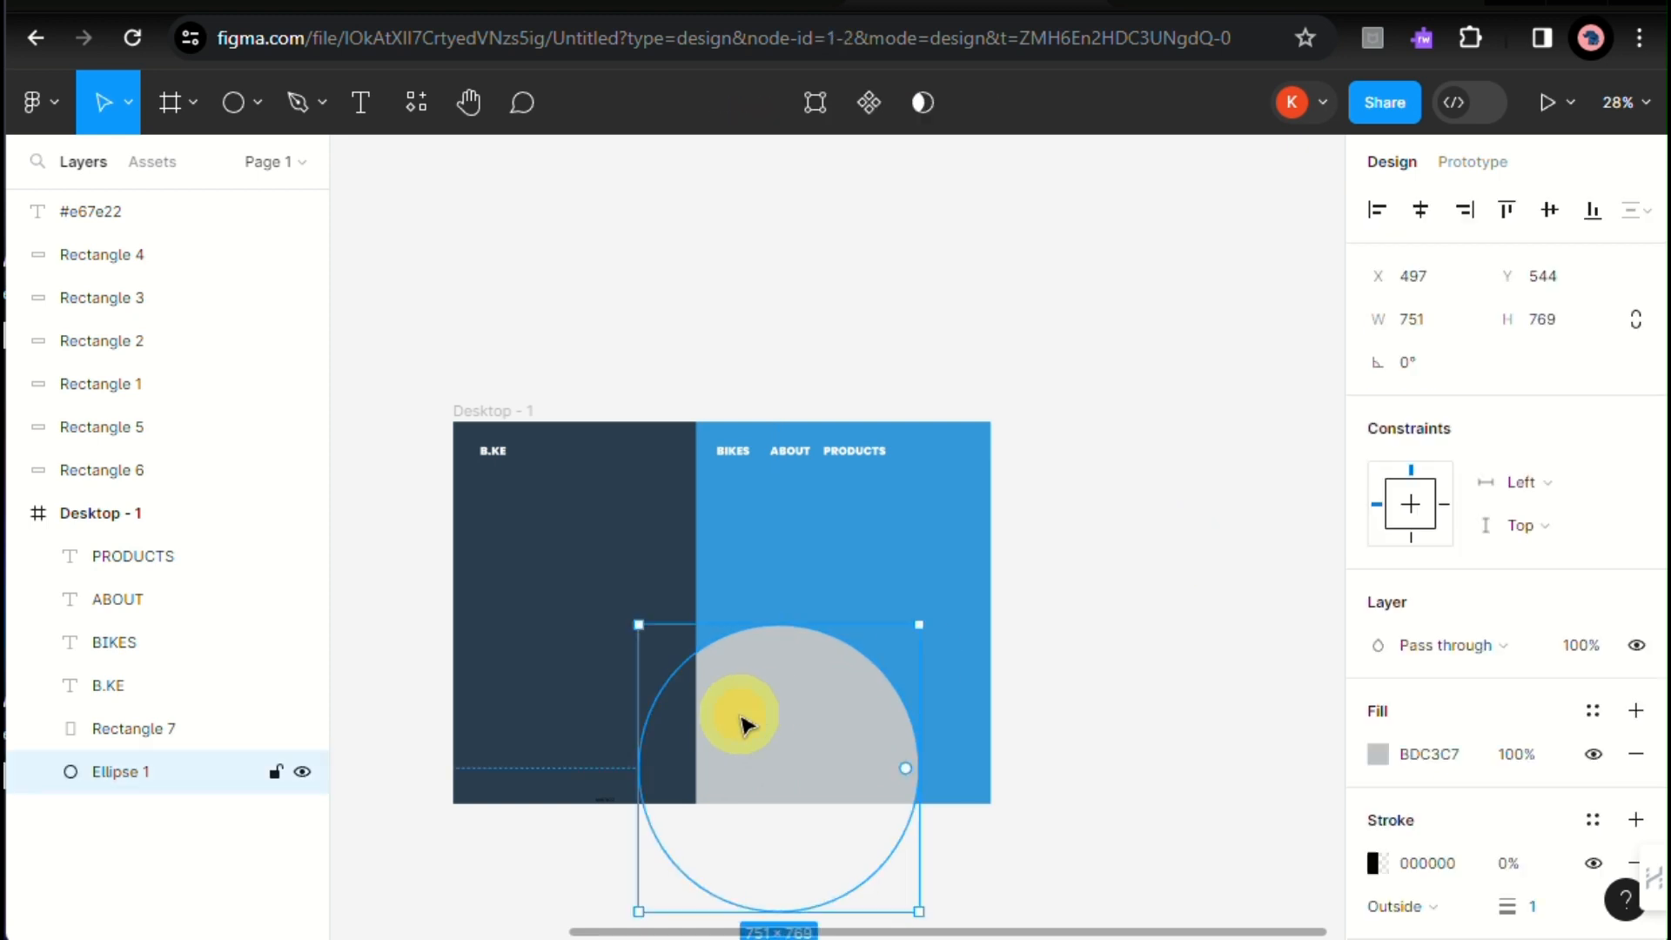
Step: Duplicate the grey circle, shrink the copy and place it overlapping the upper right corner of the desktop frame
key(ctrl+d)
drag(746, 720, 1000, 526)
drag(796, 690, 787, 741)
click(1007, 664)
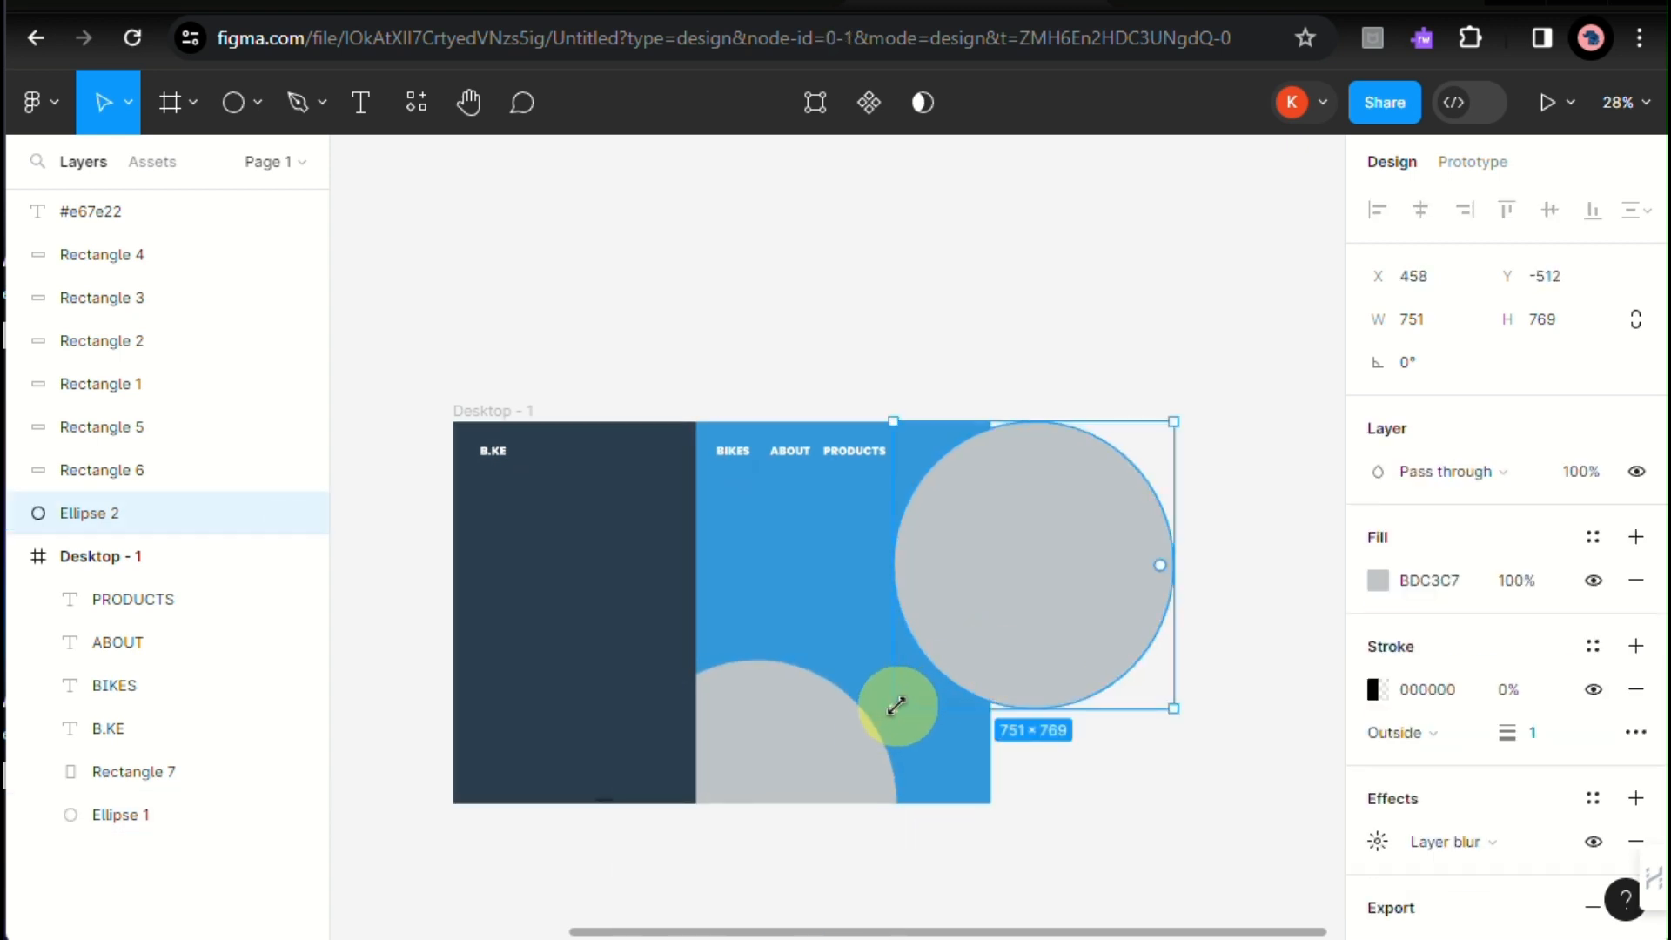
drag(897, 706, 929, 635)
drag(1051, 488, 1007, 526)
Step: Enlarge the original grey circle to about 912 × 934 and place it at about X 393, Y 492 in the frame
click(794, 733)
drag(887, 659, 958, 604)
drag(862, 746, 843, 753)
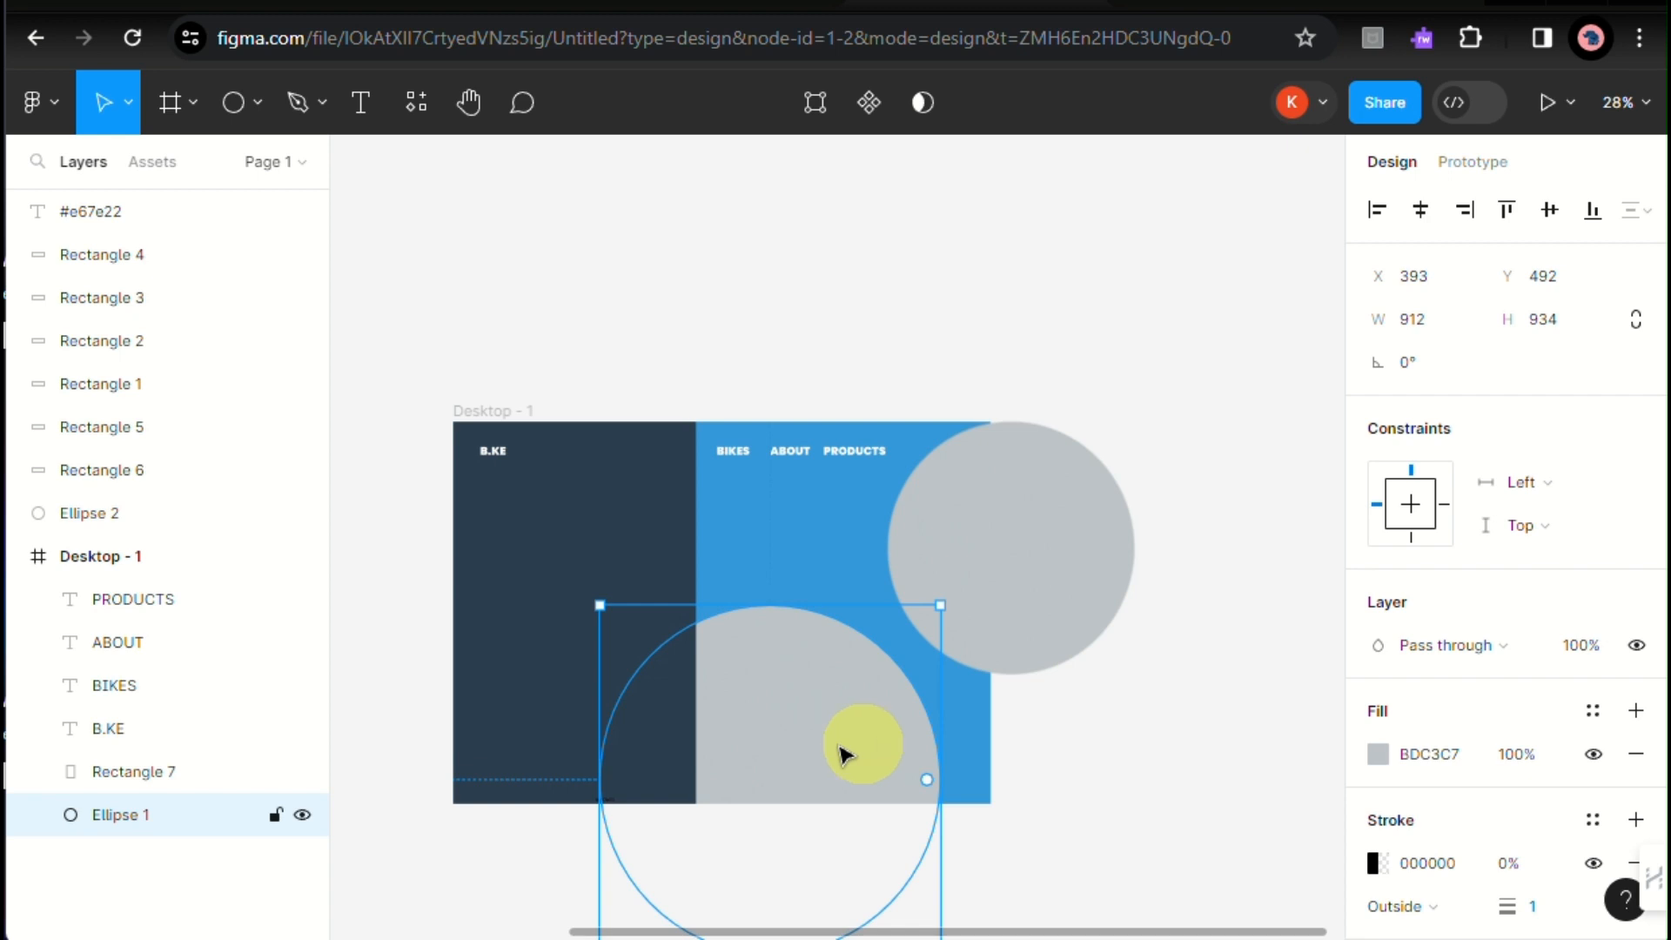
click(1145, 776)
Step: Examine the overall layout of the two grey circles, the split background and the navigation text
scroll(813, 683, up, 5)
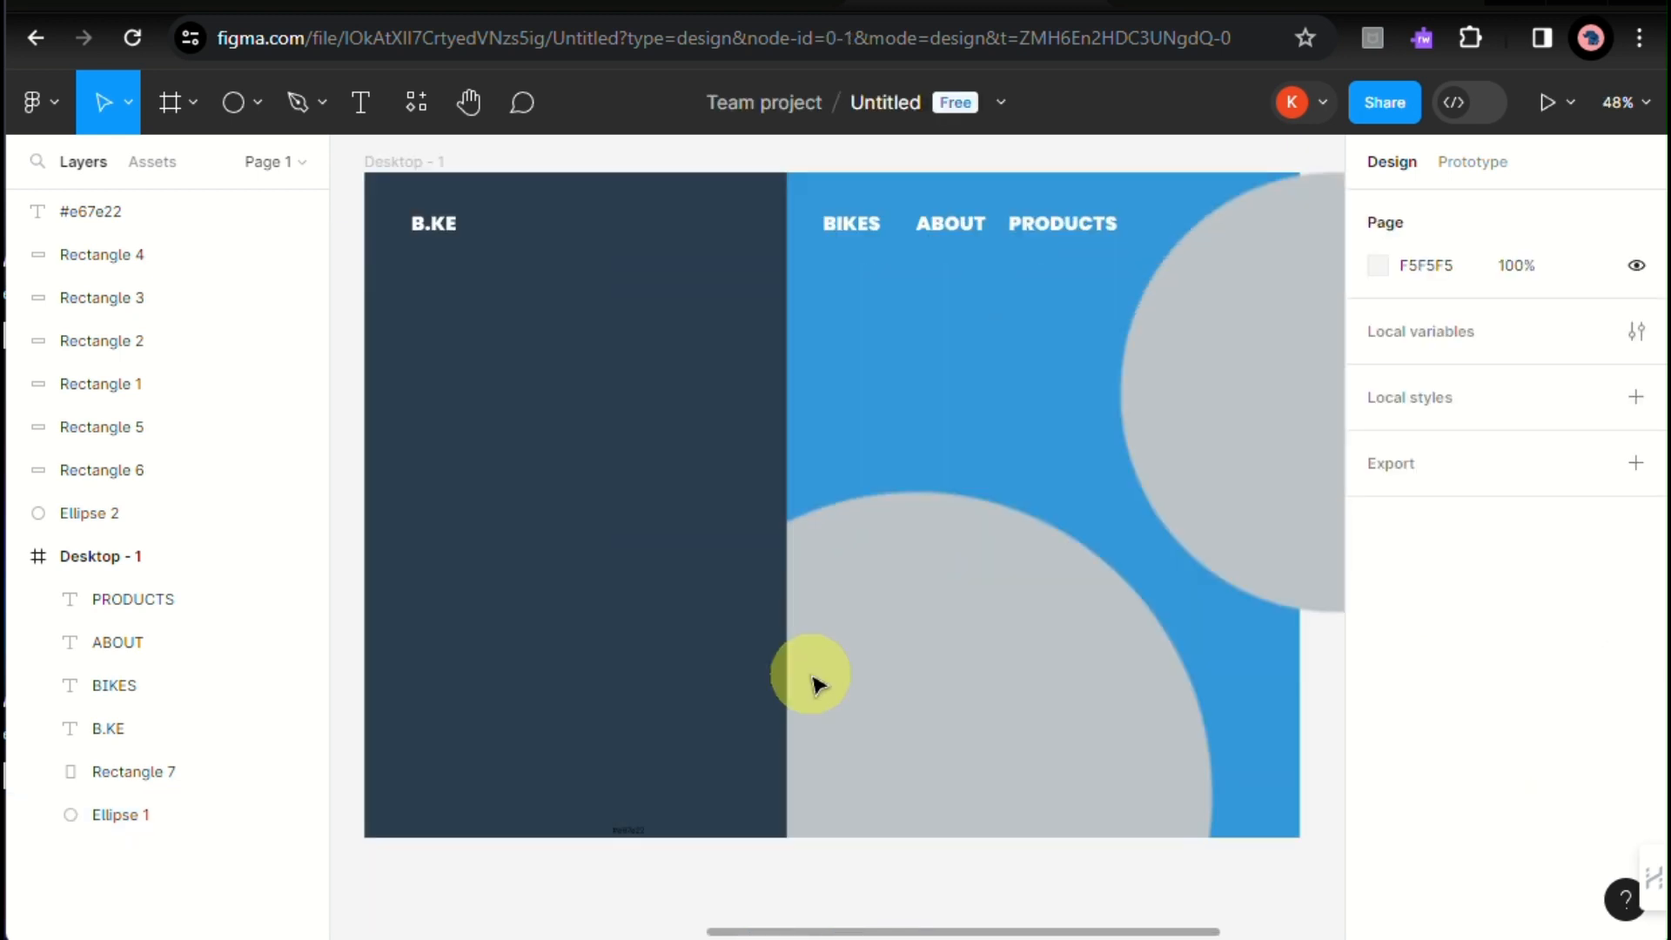
scroll(814, 682, up, 2)
scroll(814, 681, down, 4)
scroll(813, 682, up, 3)
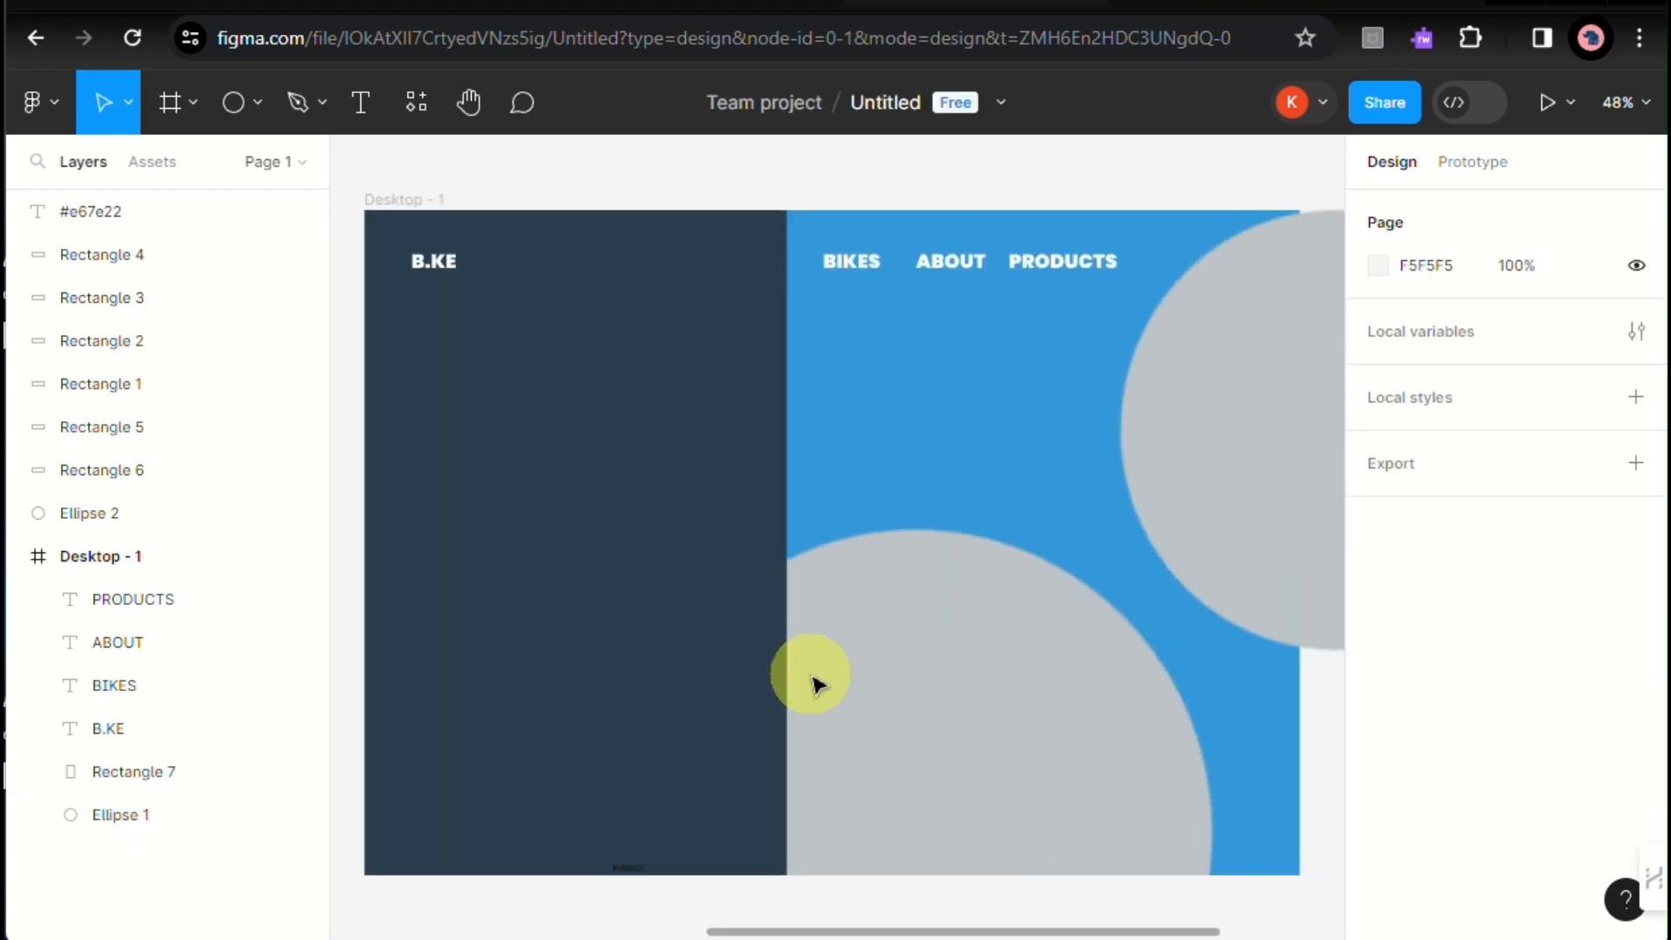
scroll(814, 681, right, 1)
scroll(813, 682, right, 2)
scroll(814, 682, left, 3)
scroll(813, 682, down, 1)
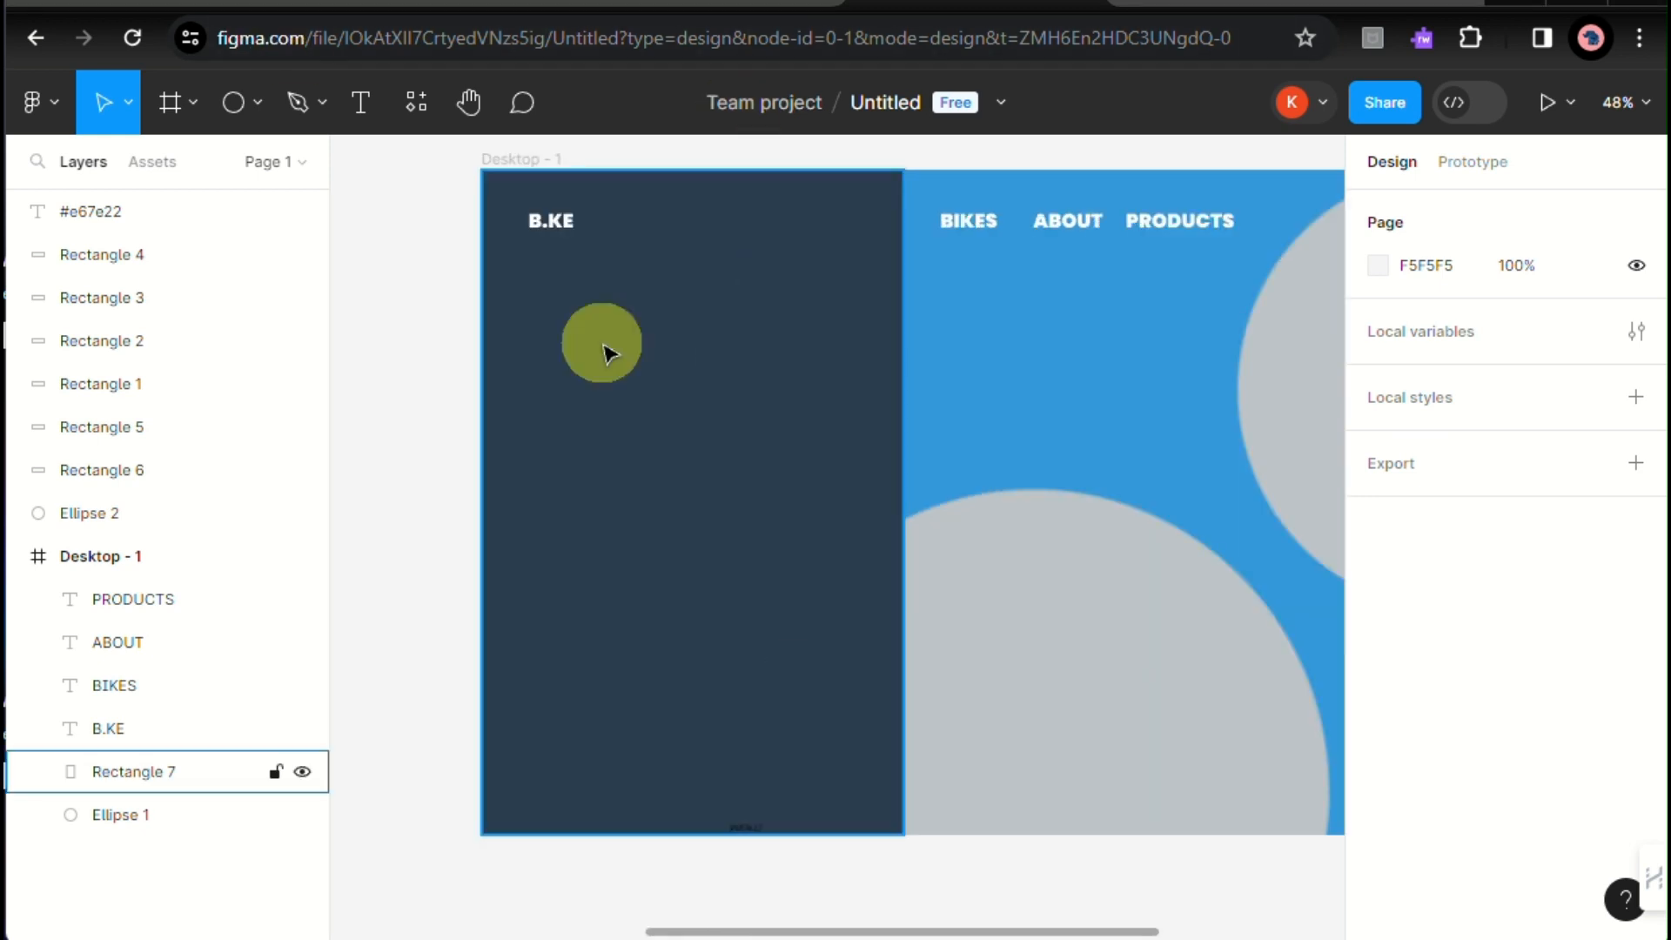
scroll(566, 212, up, 5)
scroll(526, 224, down, 6)
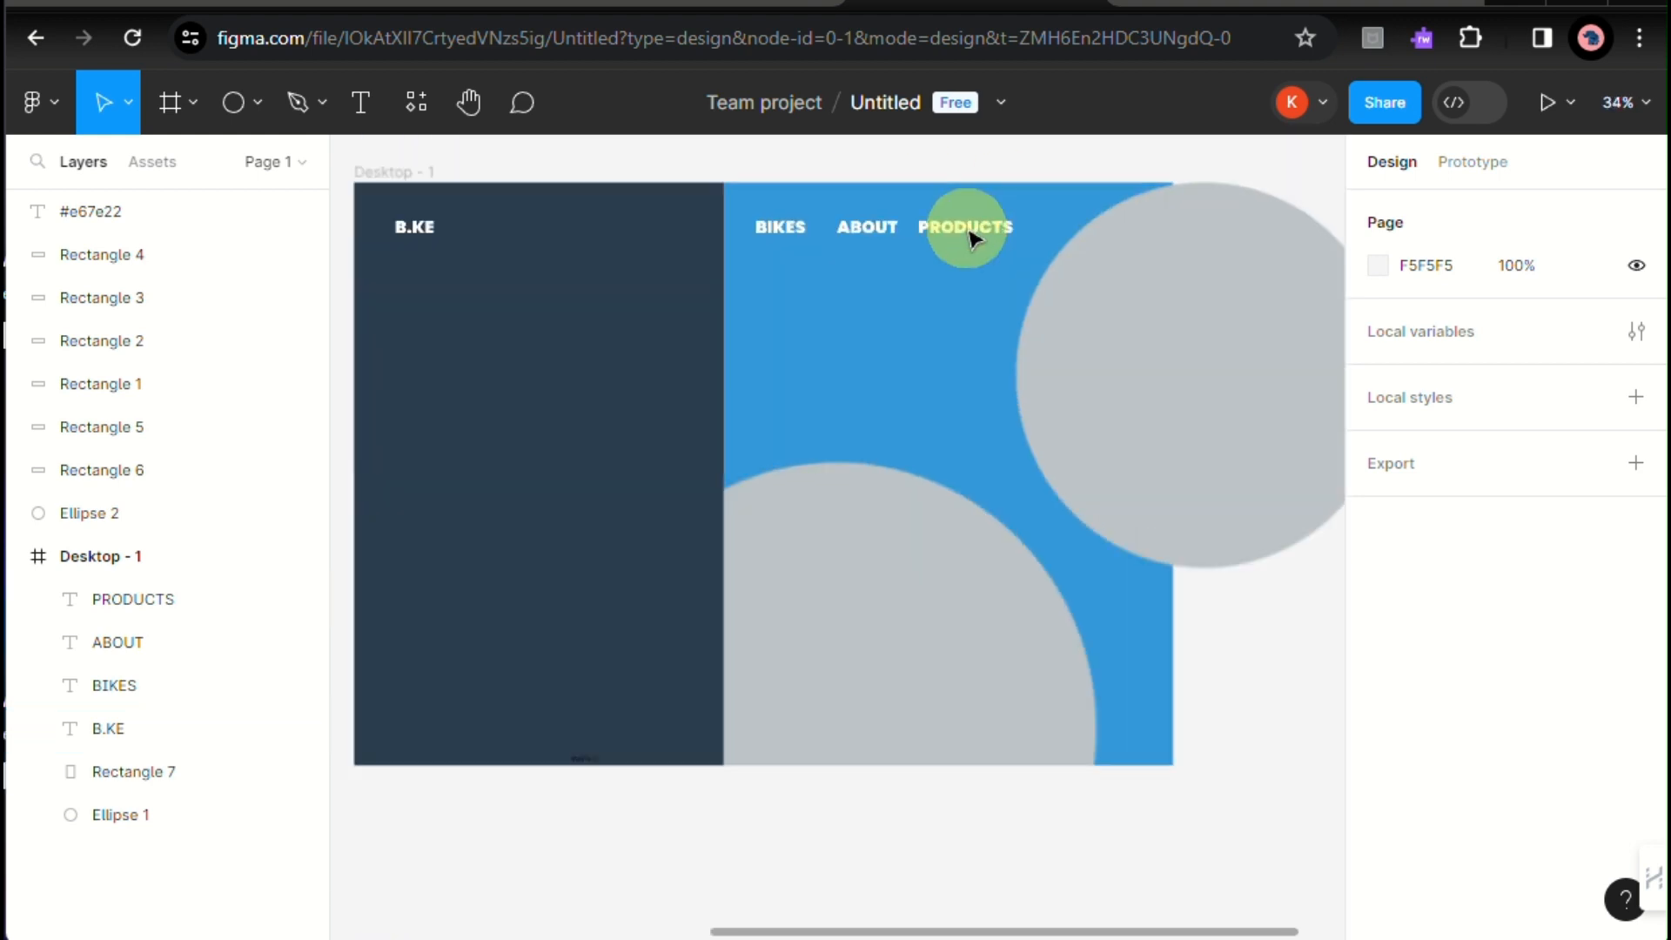
scroll(976, 231, up, 4)
scroll(880, 227, down, 5)
scroll(696, 322, up, 3)
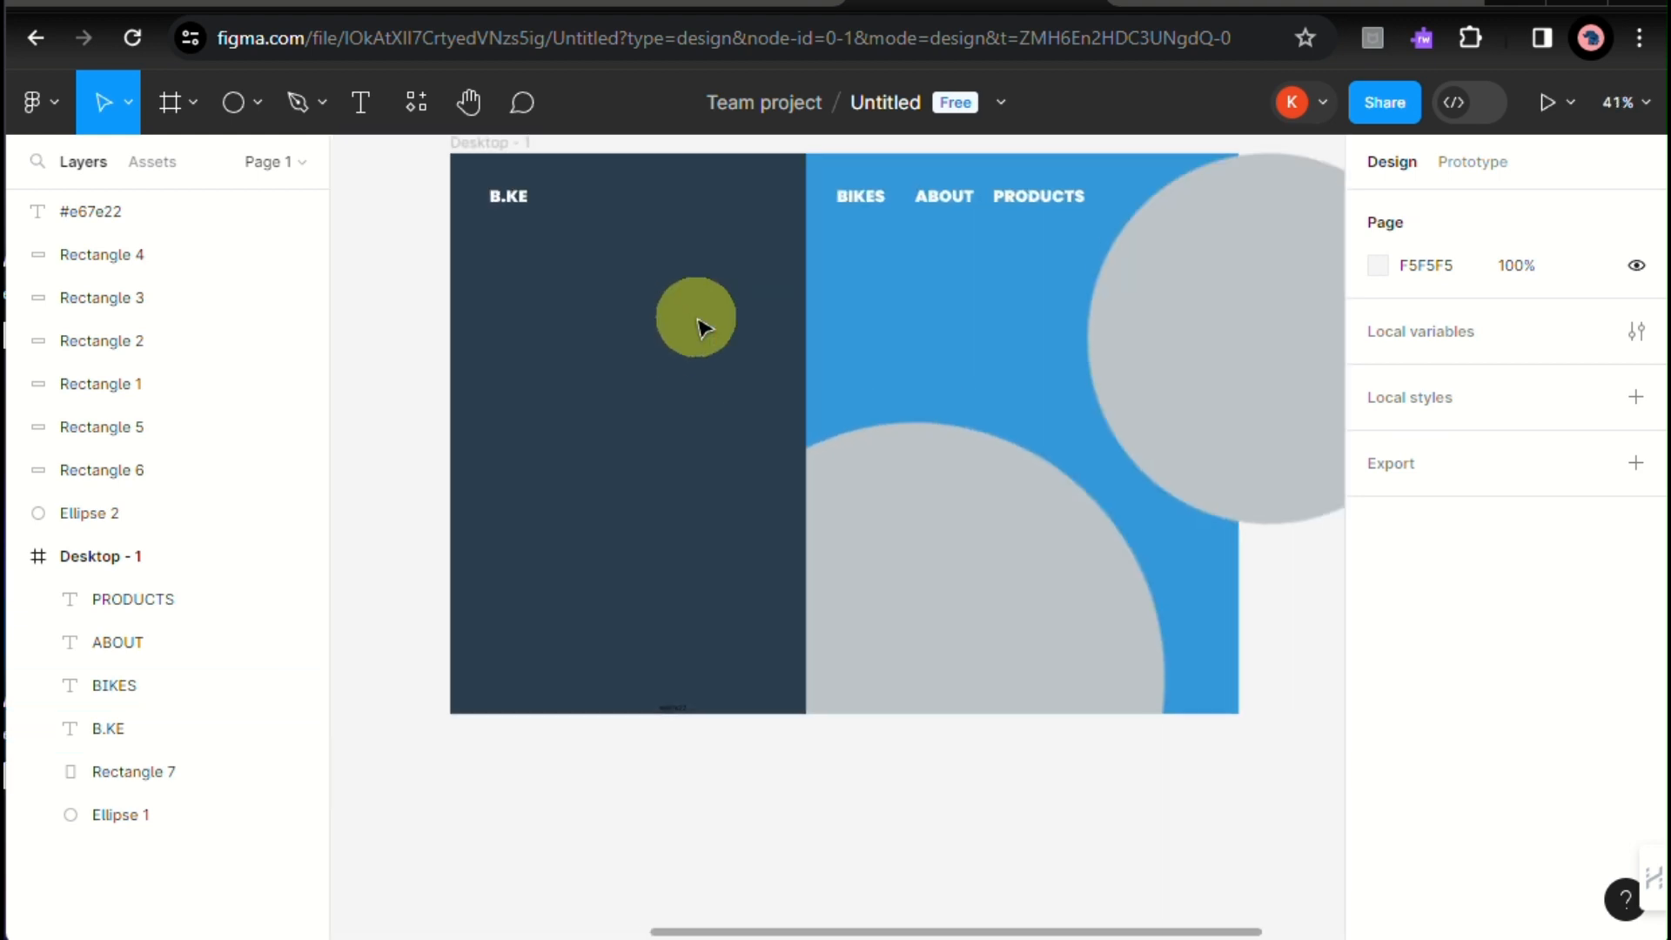
Step: Duplicate the B.KE text below the original and replace the copy's text with "Elevate Your Journey: Powering Your Ride, Empowering Your Lifestyle with Our Eco-Friendly E-Bikes!"
click(453, 258)
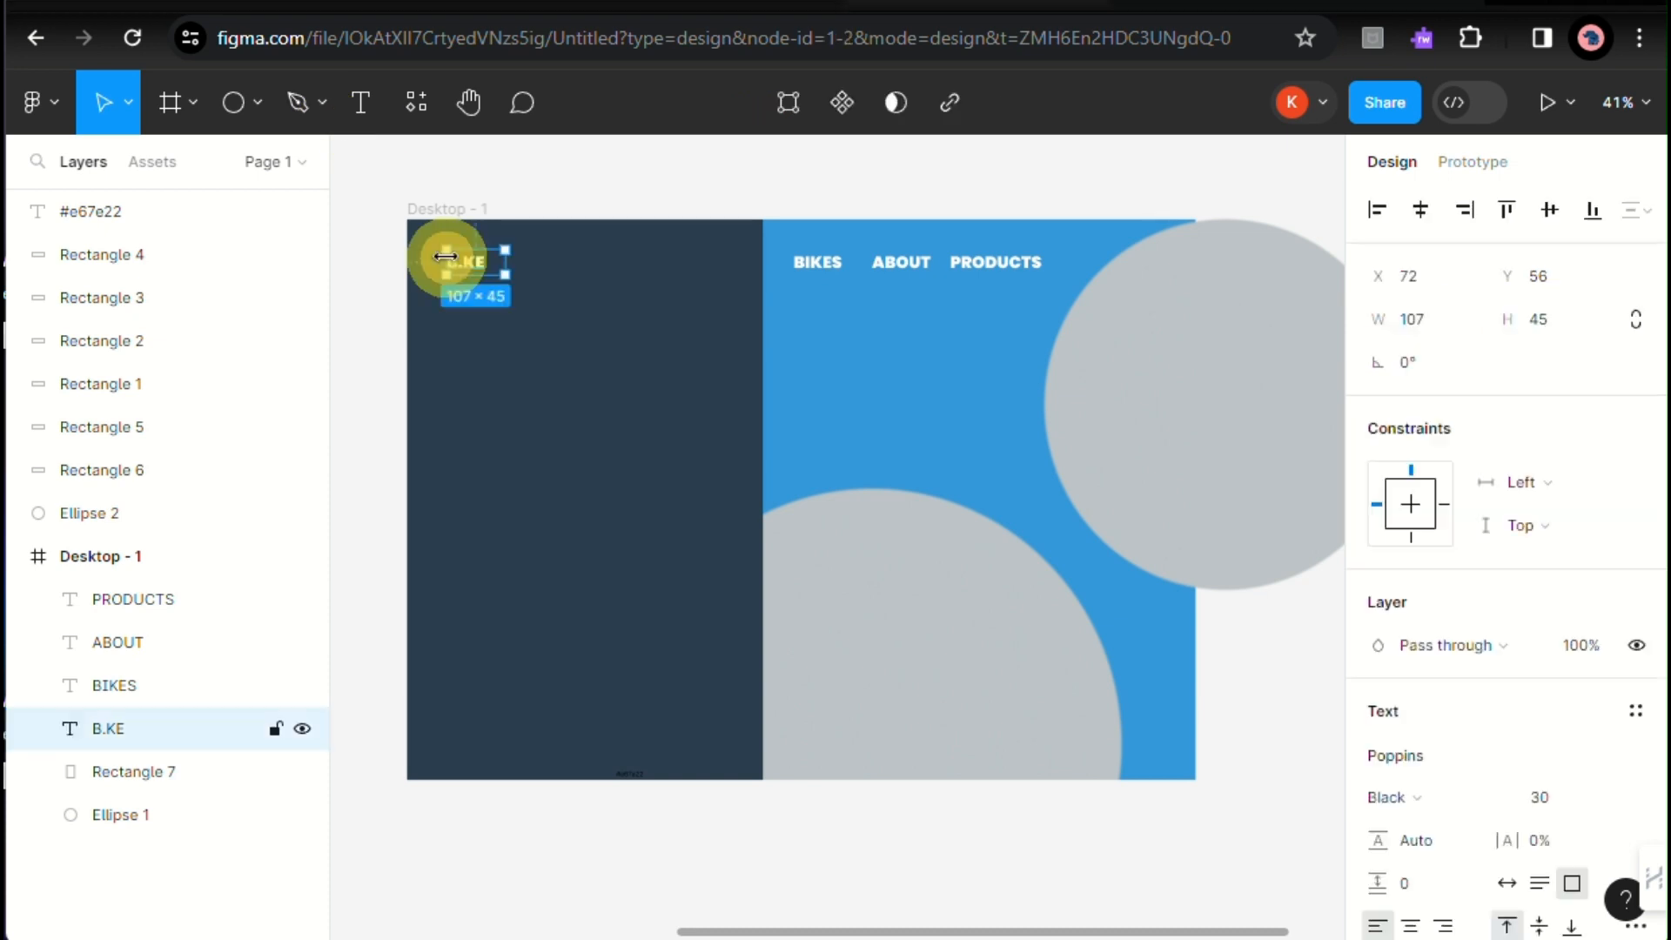
key(ctrl+d)
drag(490, 248, 496, 387)
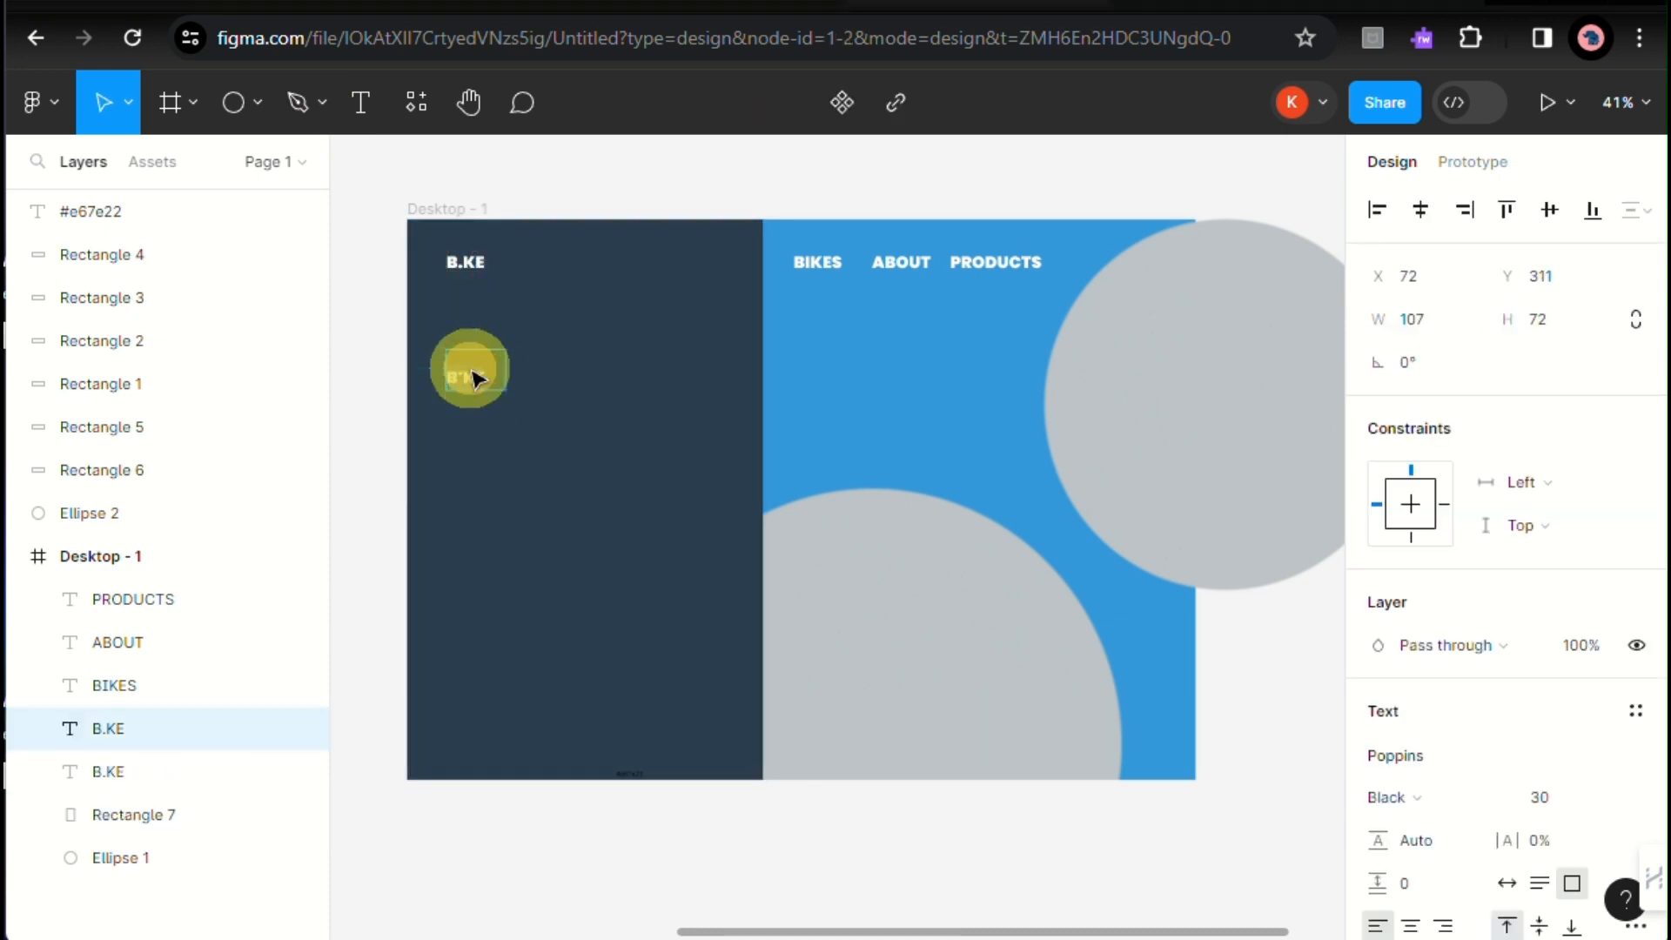
double_click(496, 378)
key(ctrl+v)
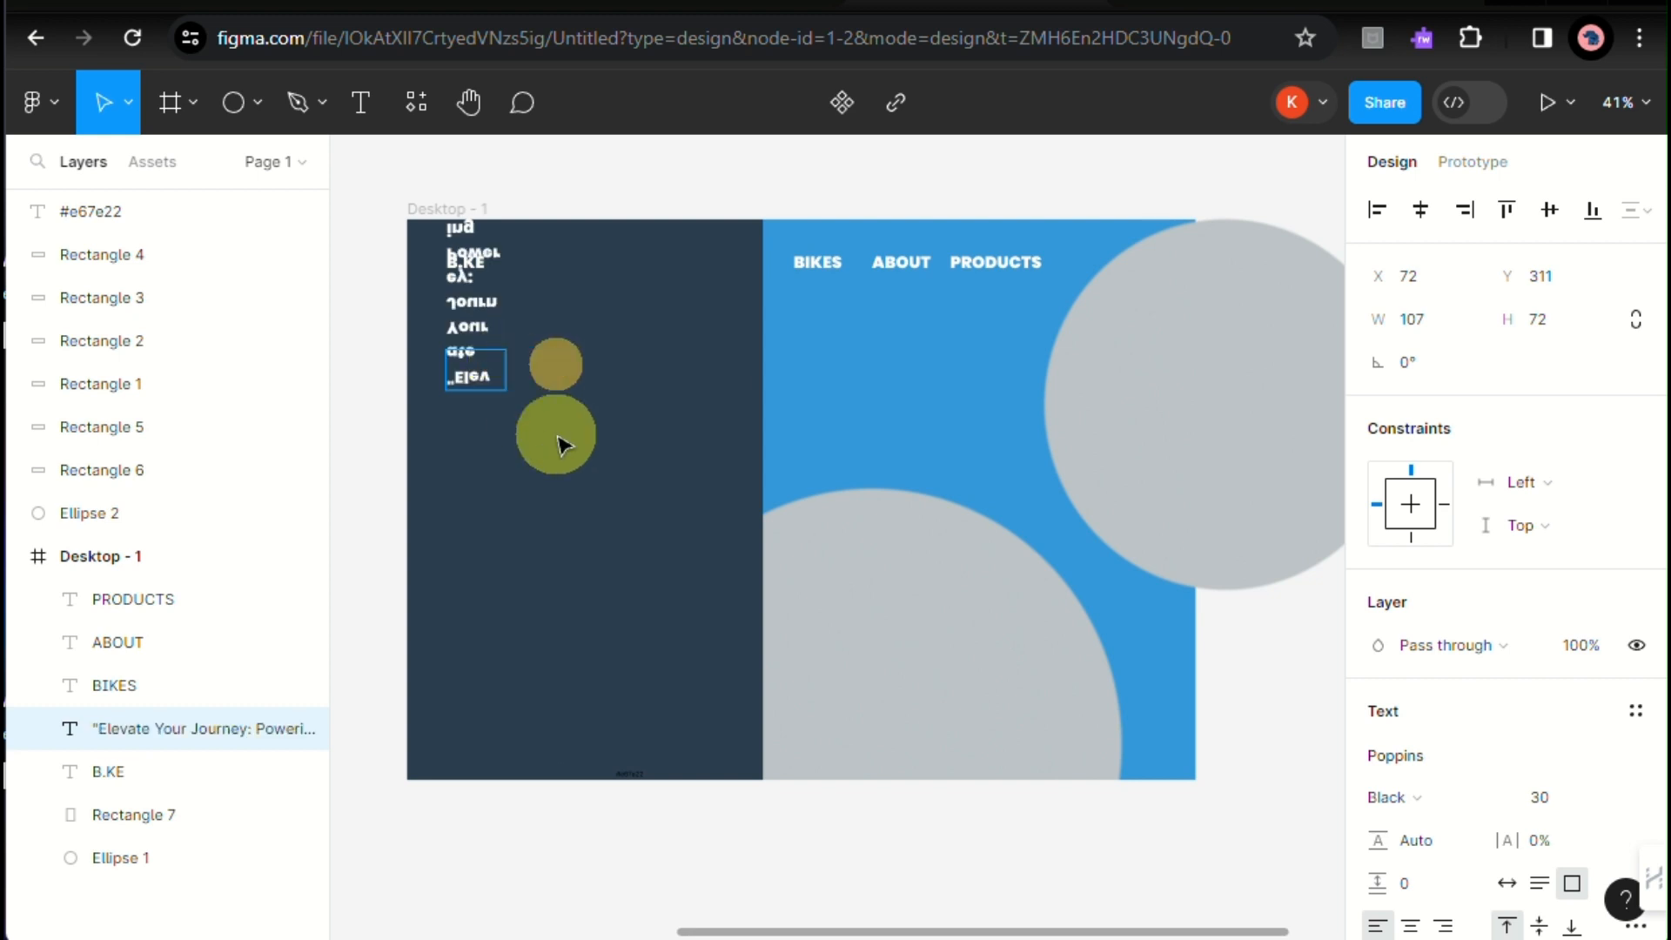
Step: Widen the slogan's text box, flip its upside-down text upright and resize the box to about 477 × 68
drag(505, 349, 746, 449)
key(ctrl+z)
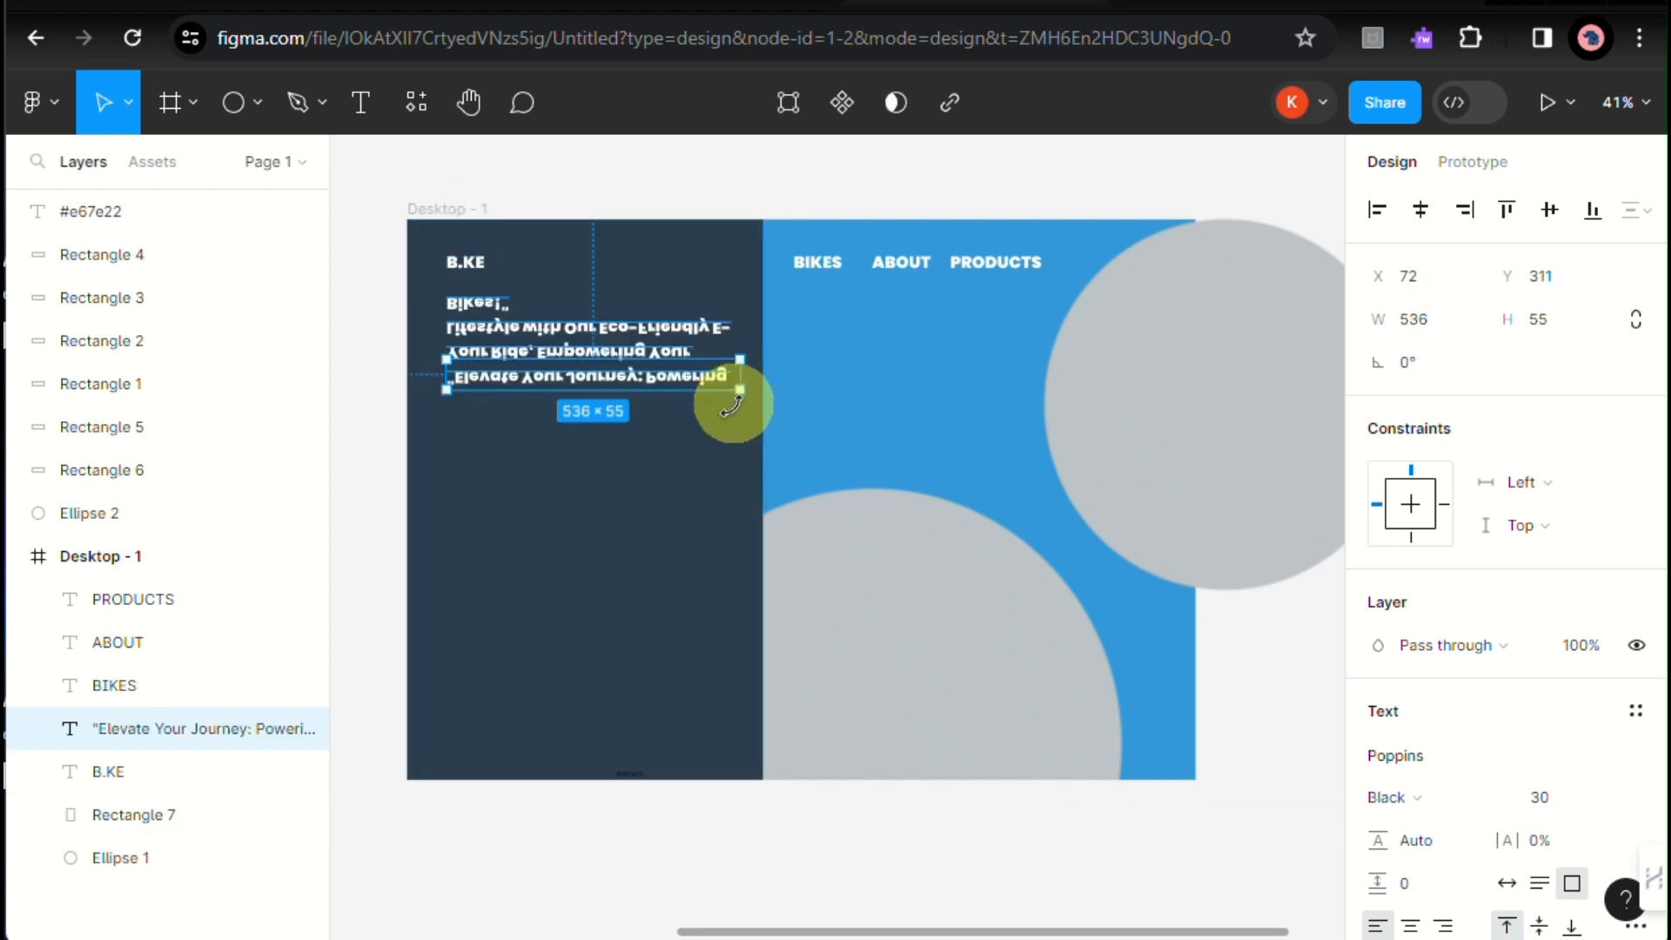
drag(737, 392, 741, 316)
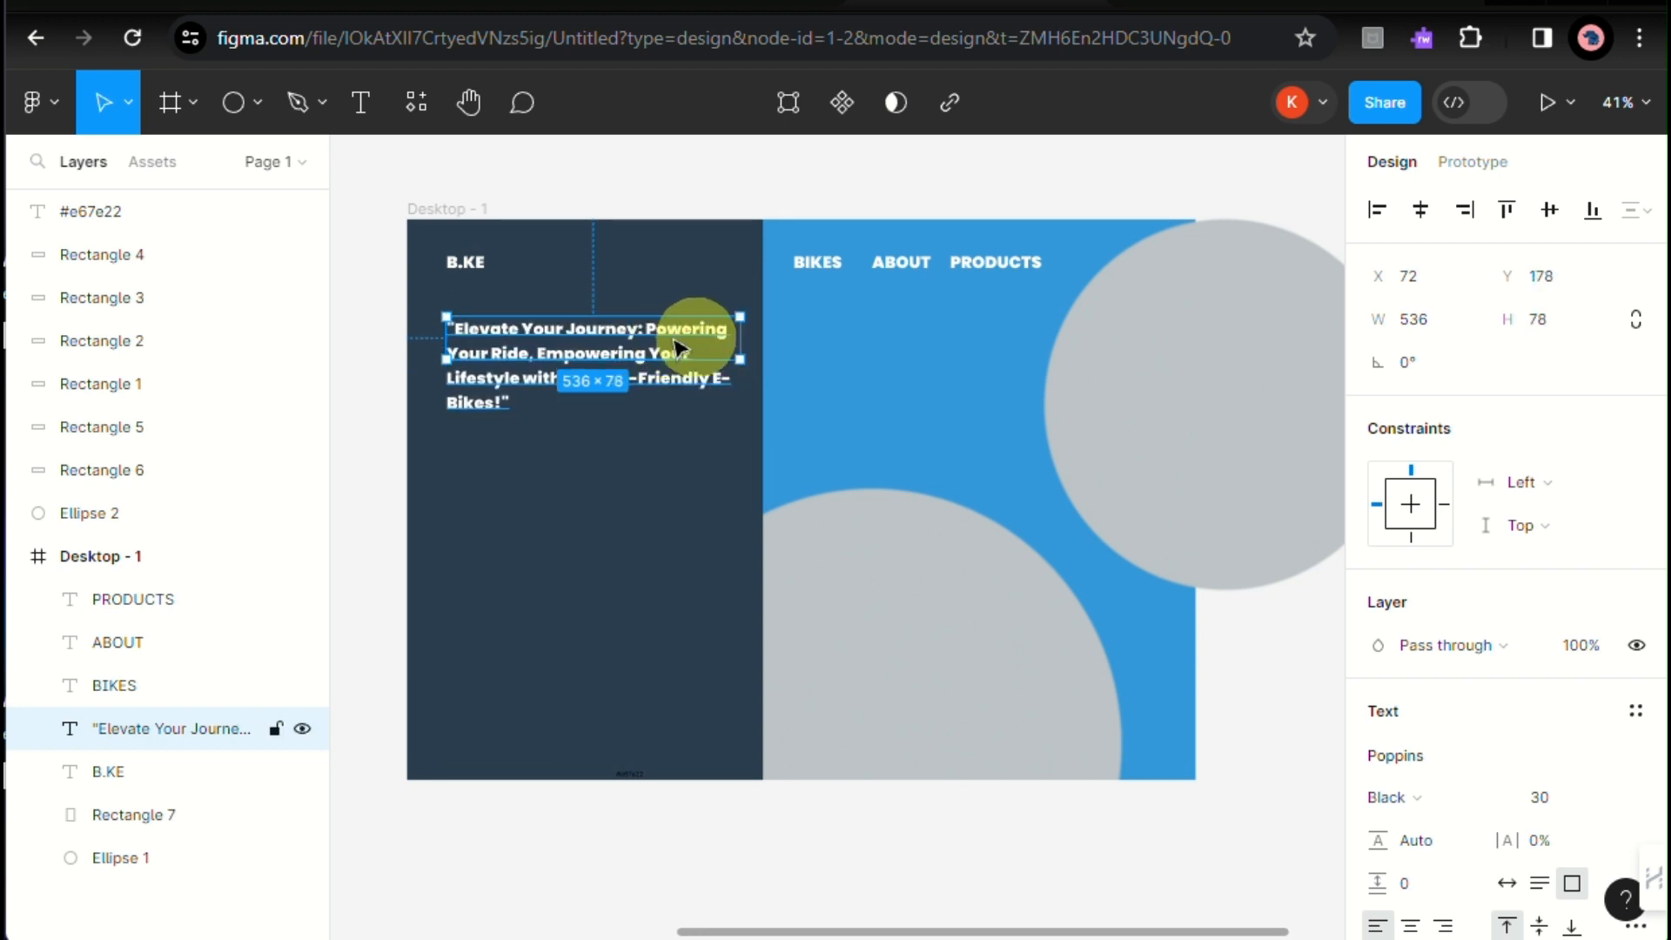
scroll(1463, 930, down, 2)
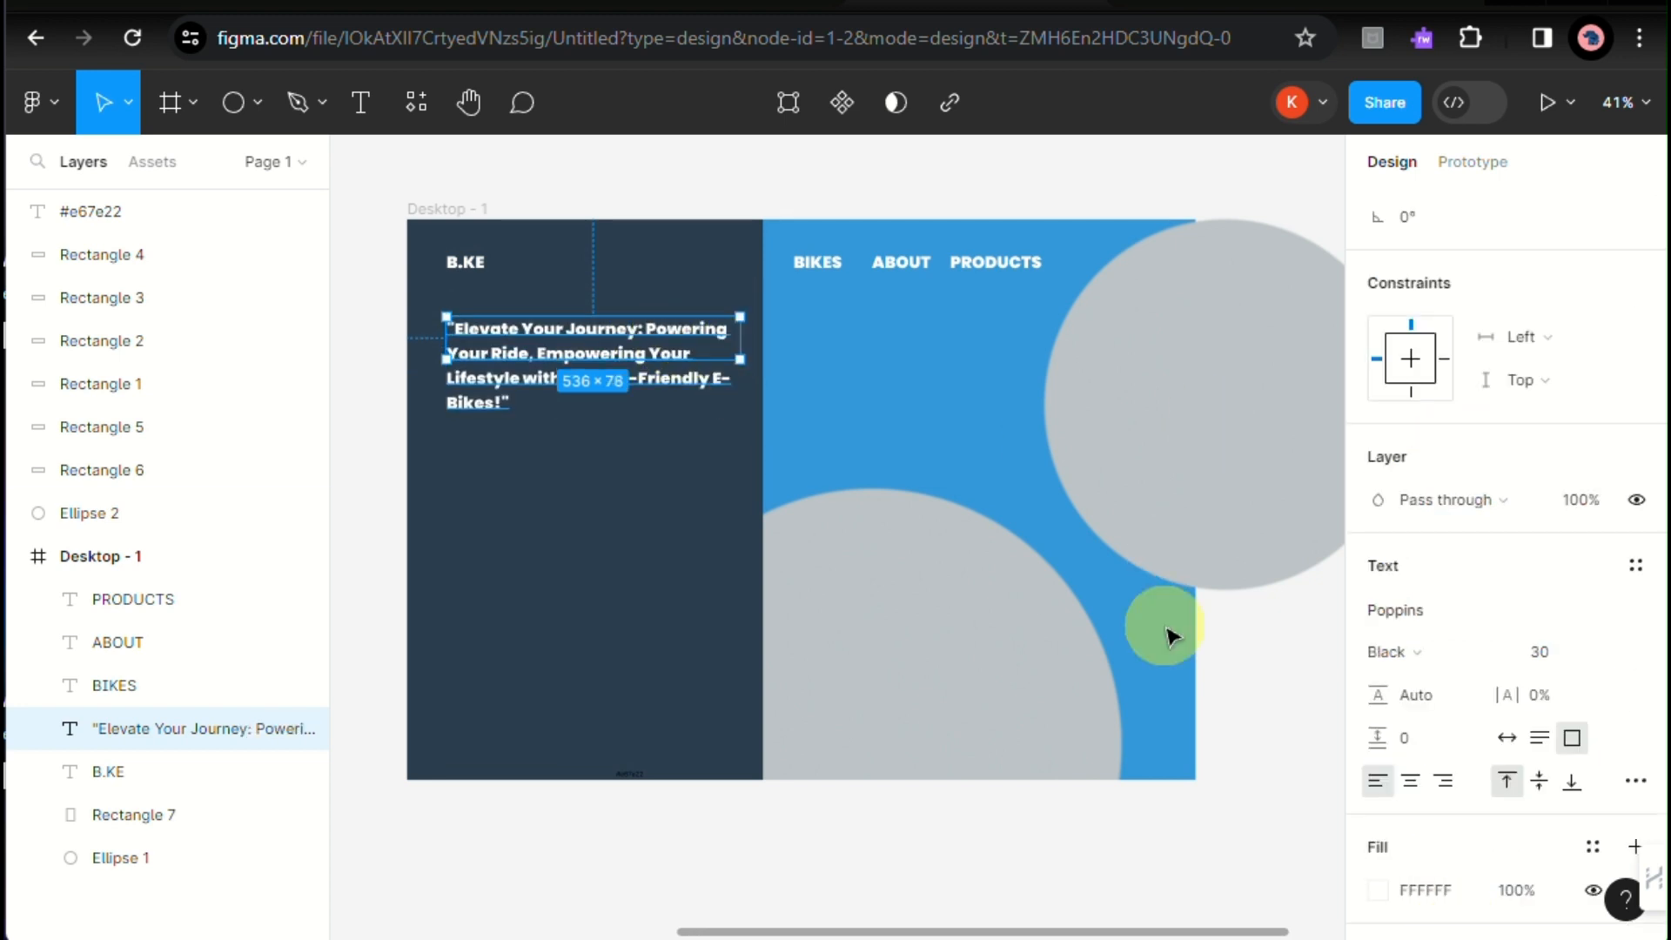
drag(738, 357, 705, 355)
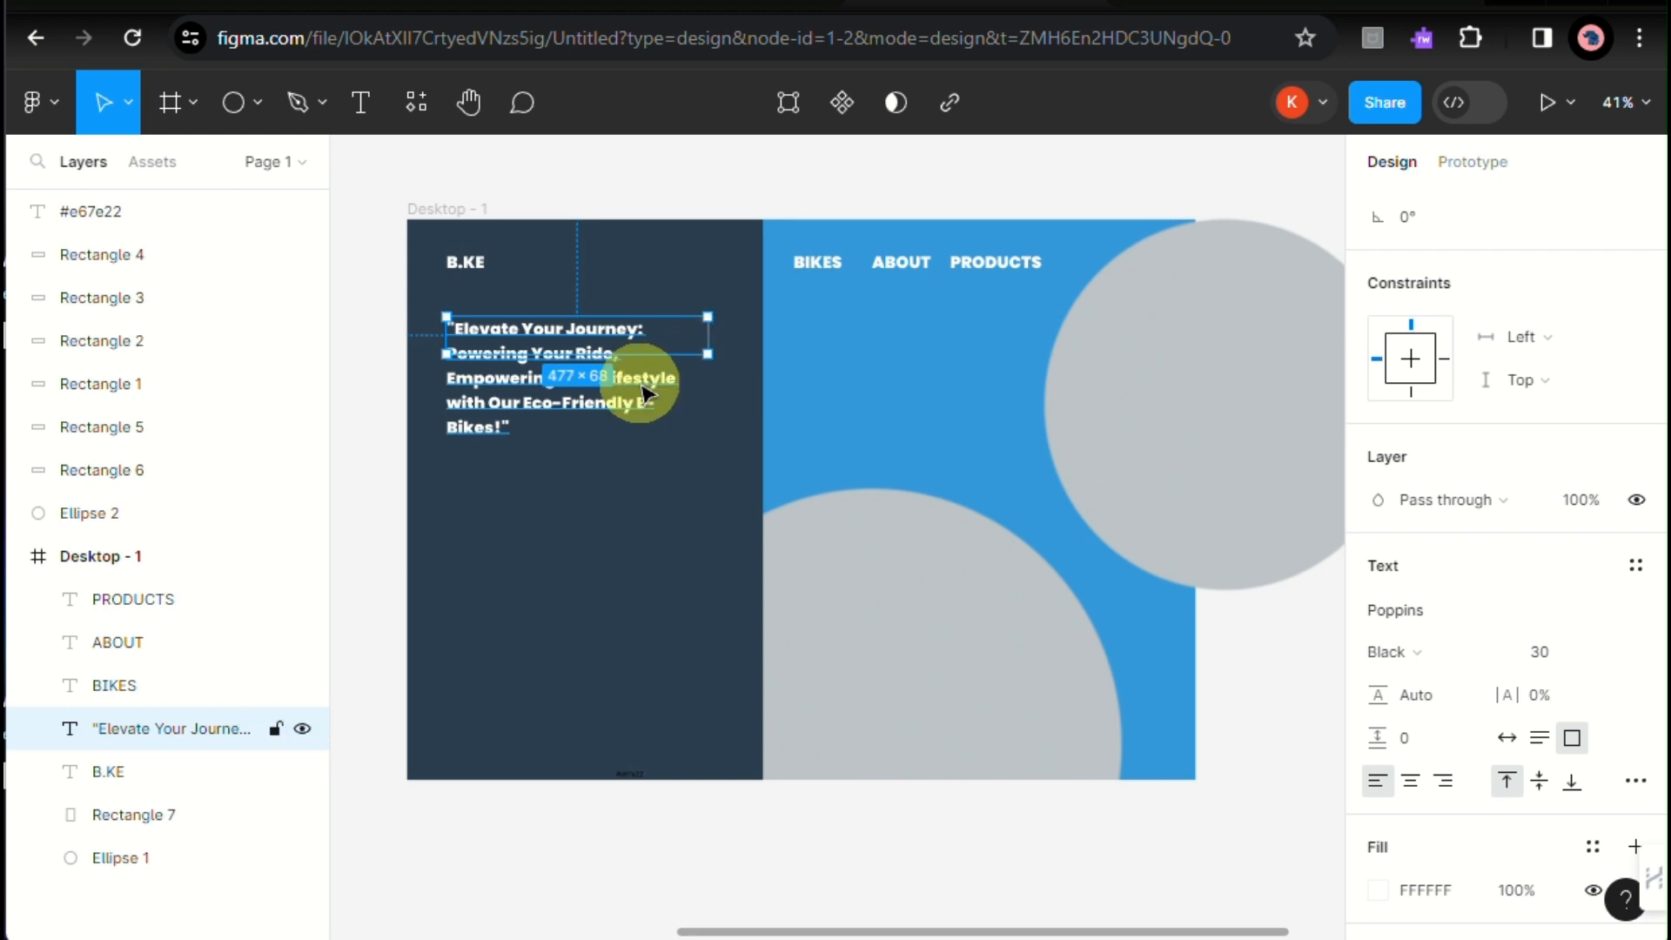
click(623, 394)
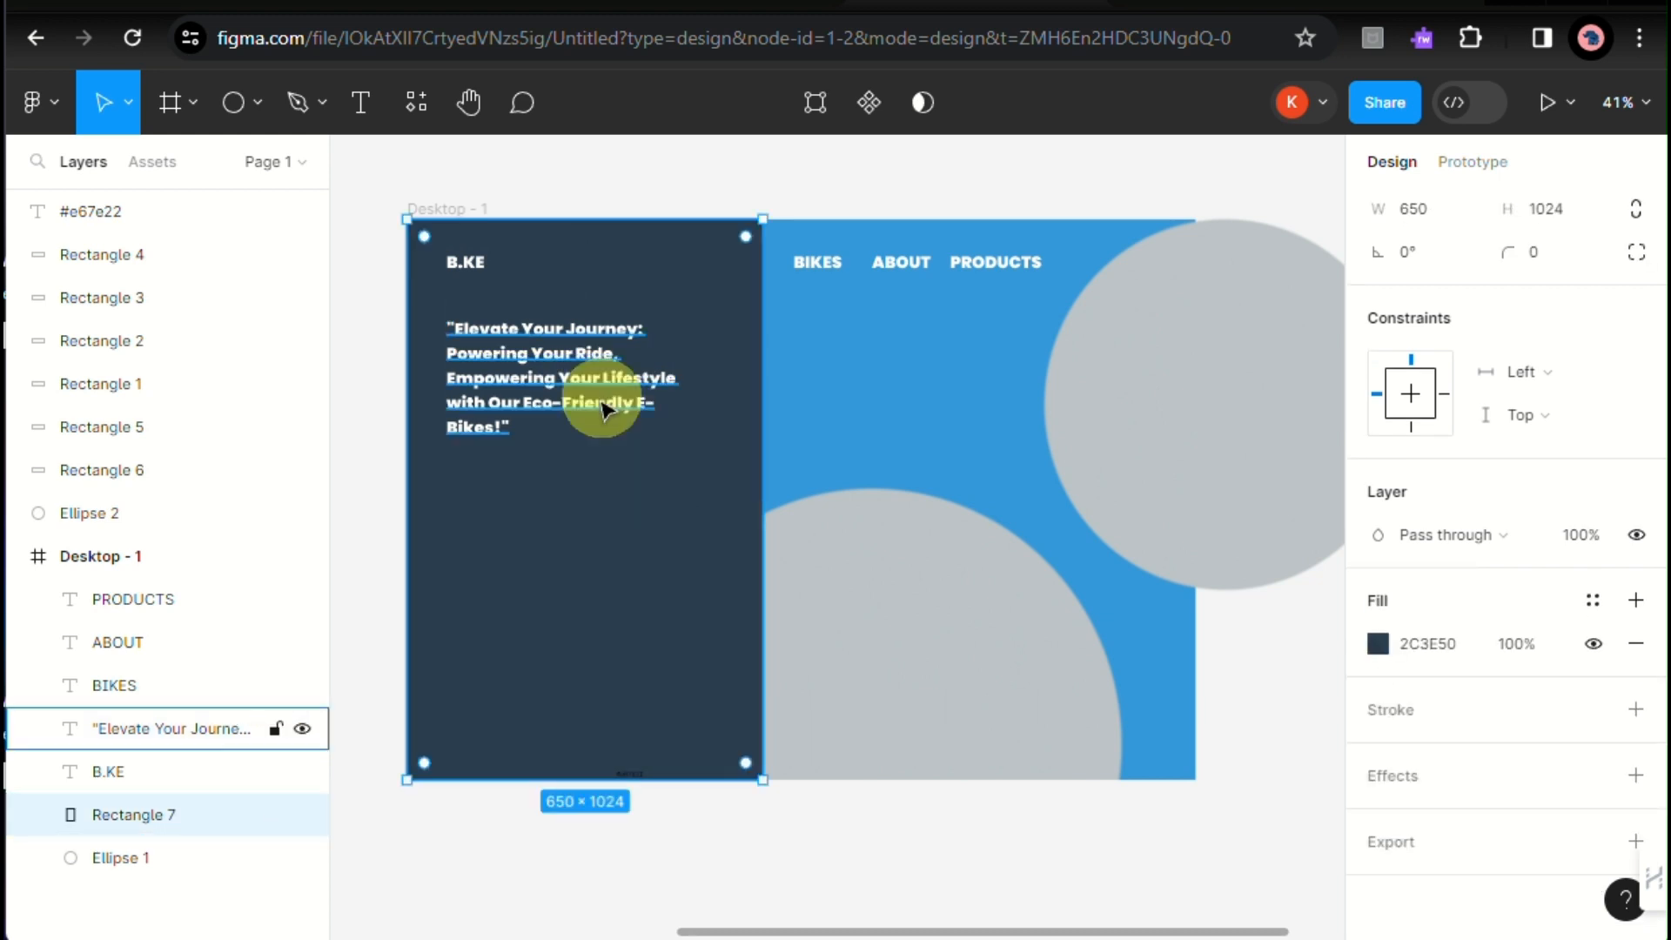
Step: Delete the opening quotation mark in front of the slogan's first word, "Elevate"
click(459, 336)
scroll(453, 326, up, 2)
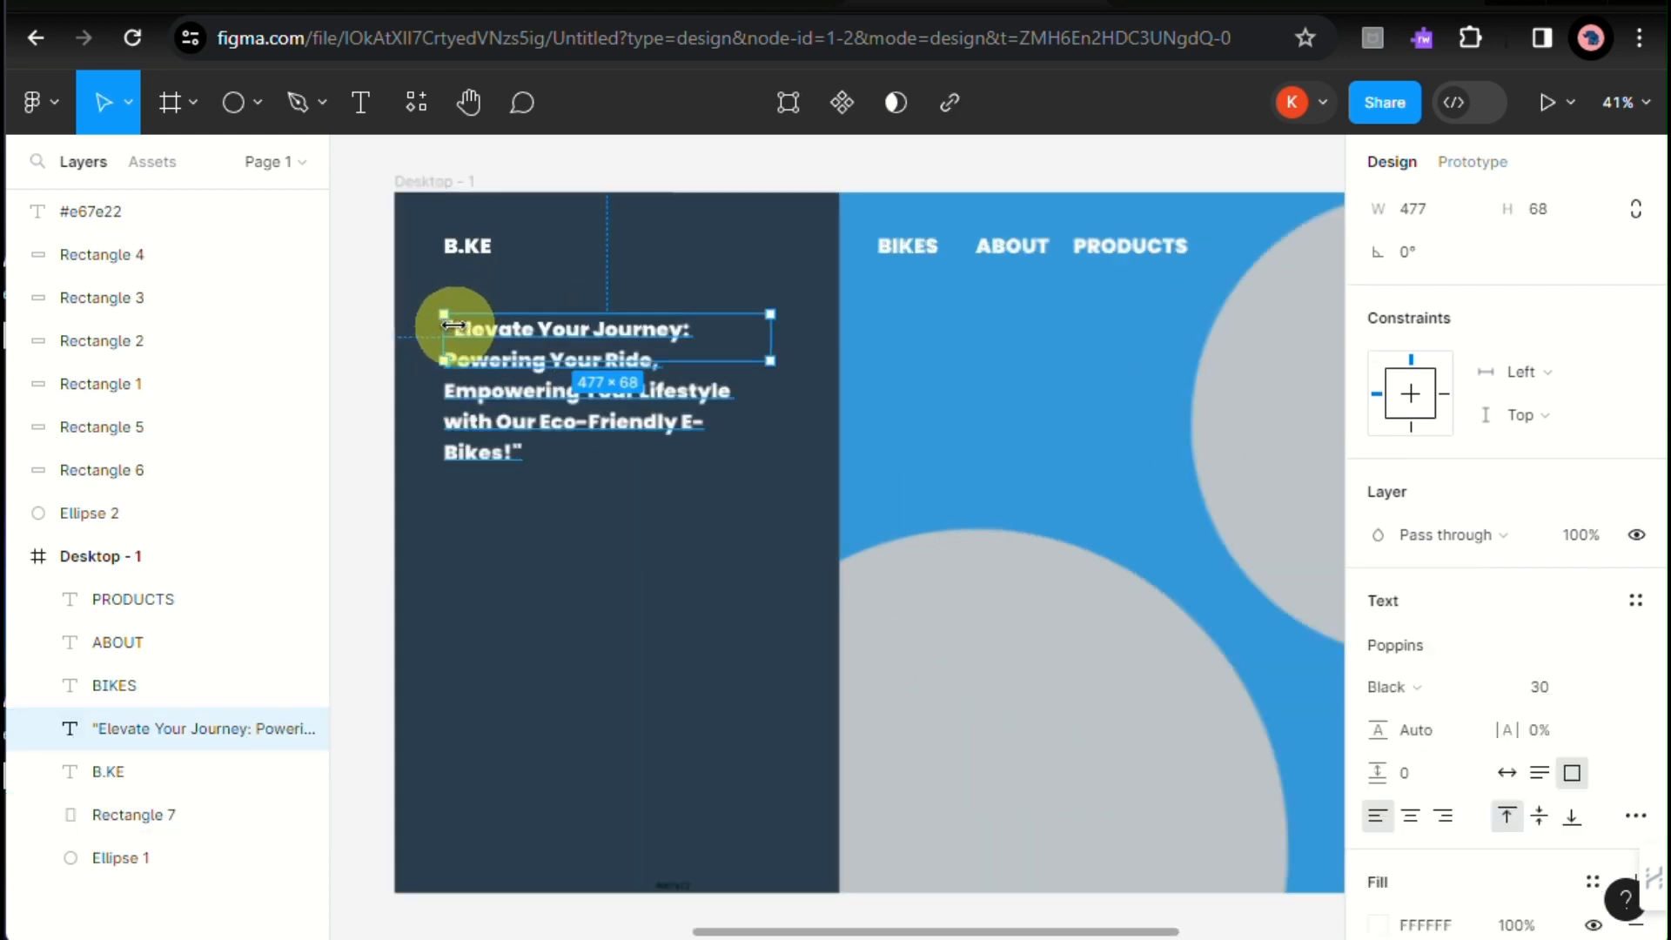
scroll(453, 326, up, 5)
double_click(464, 326)
click(463, 327)
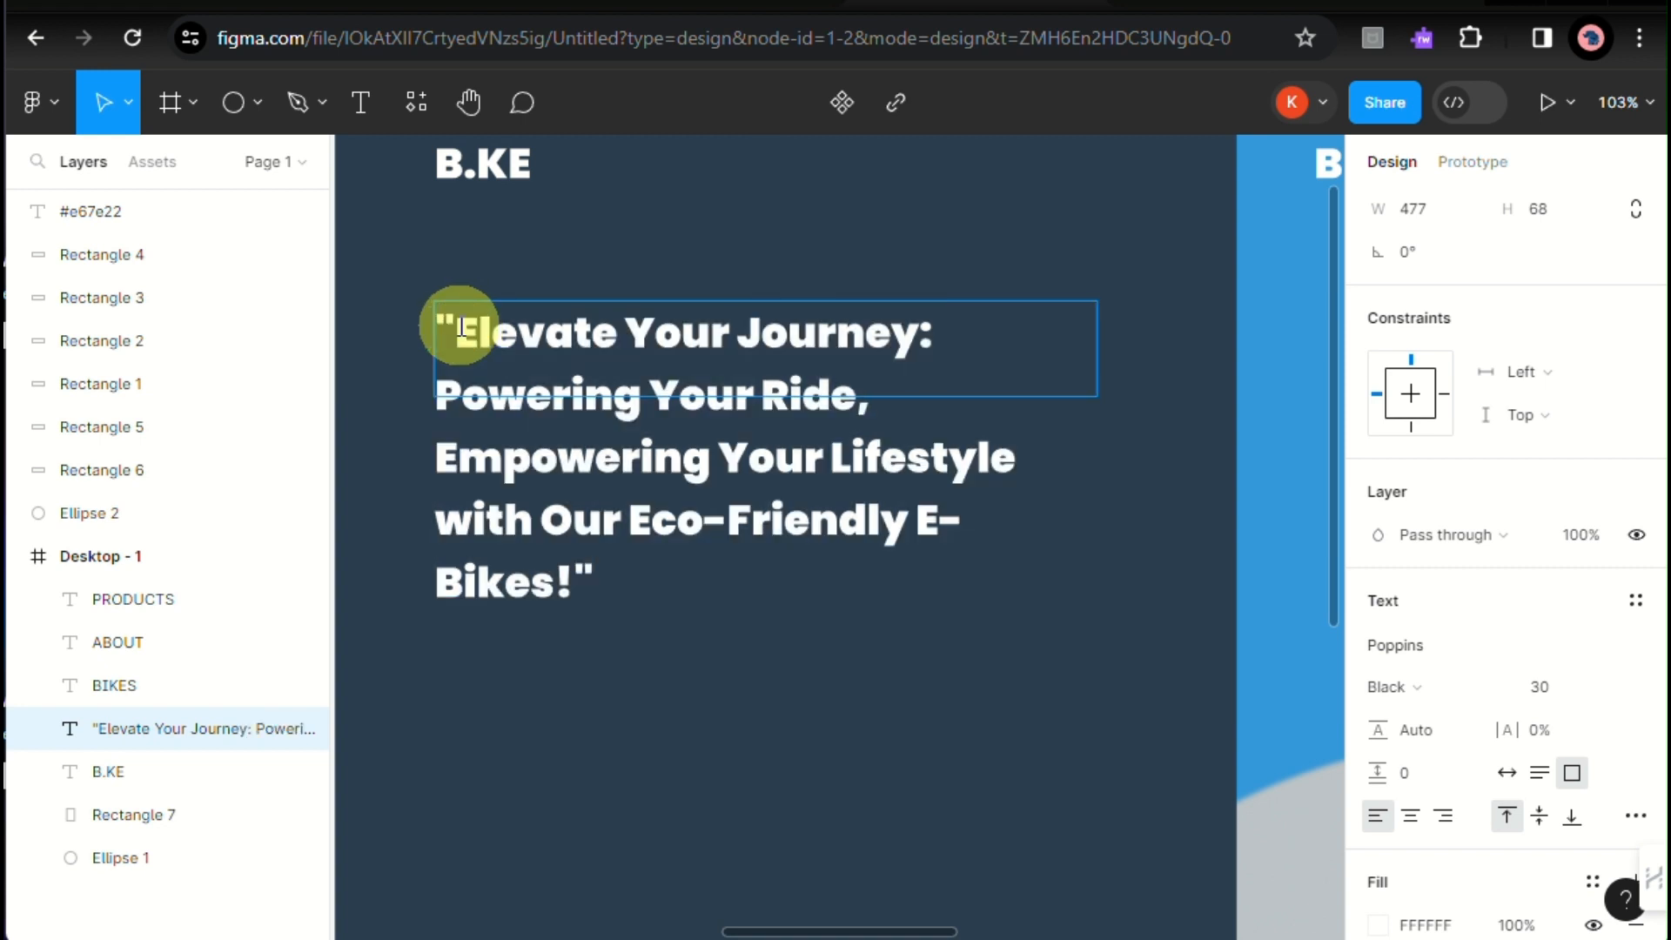
key(BackSpace)
Step: Delete the closing quotation mark after "E-Bikes!" at the end of the slogan
click(577, 585)
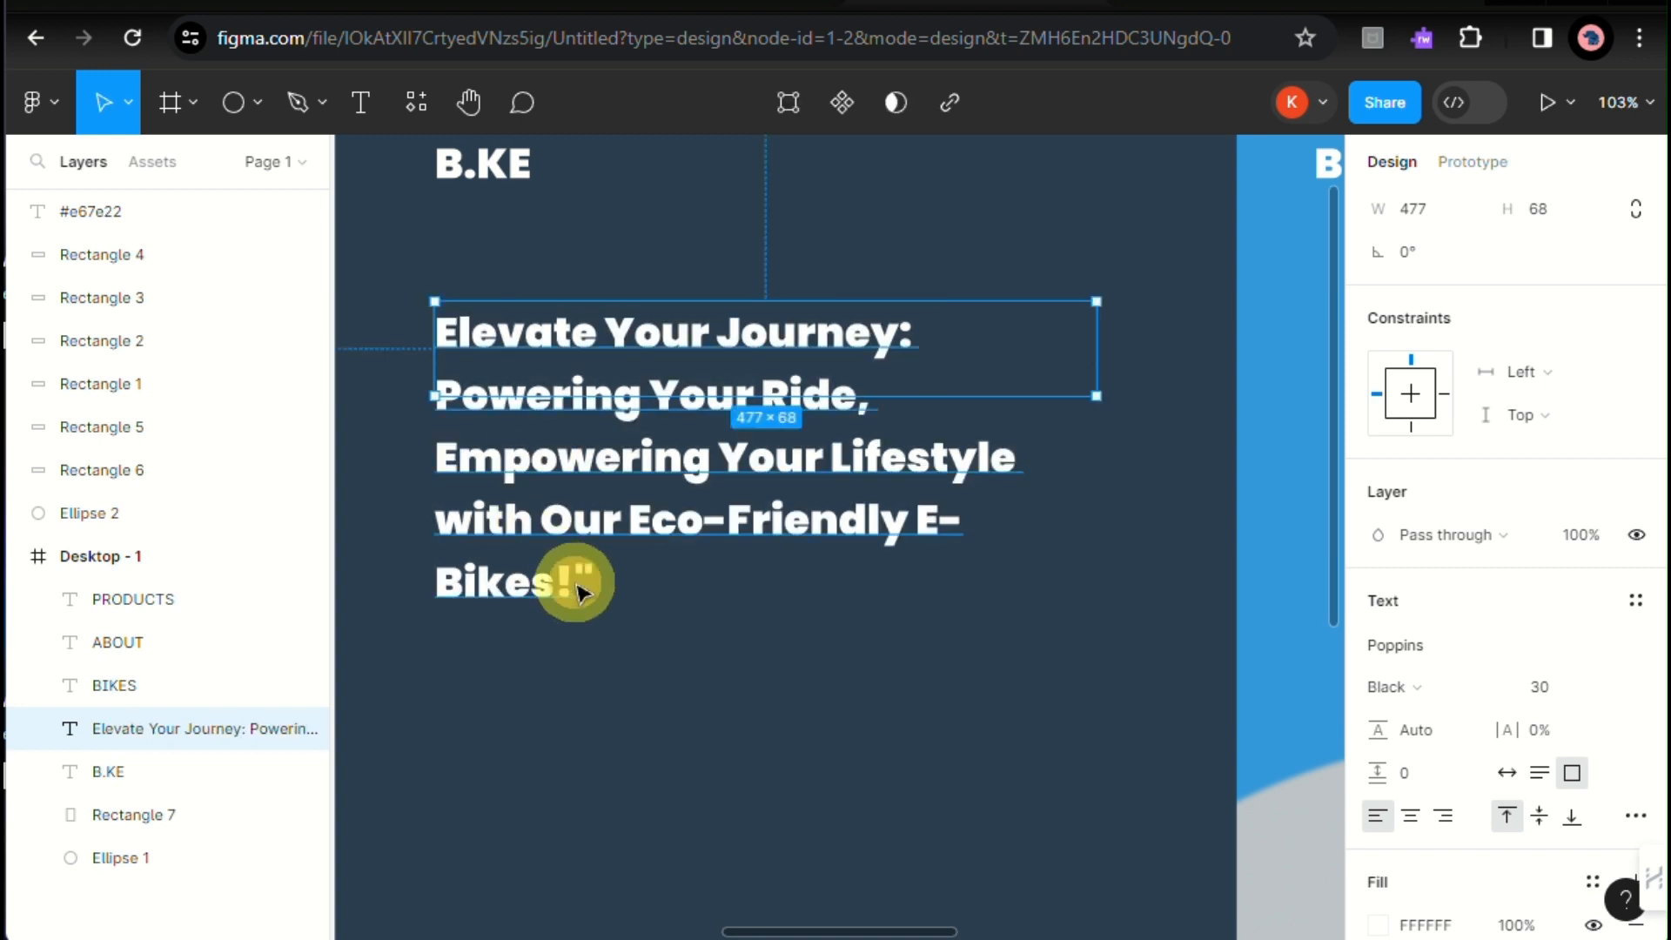
double_click(531, 406)
click(532, 406)
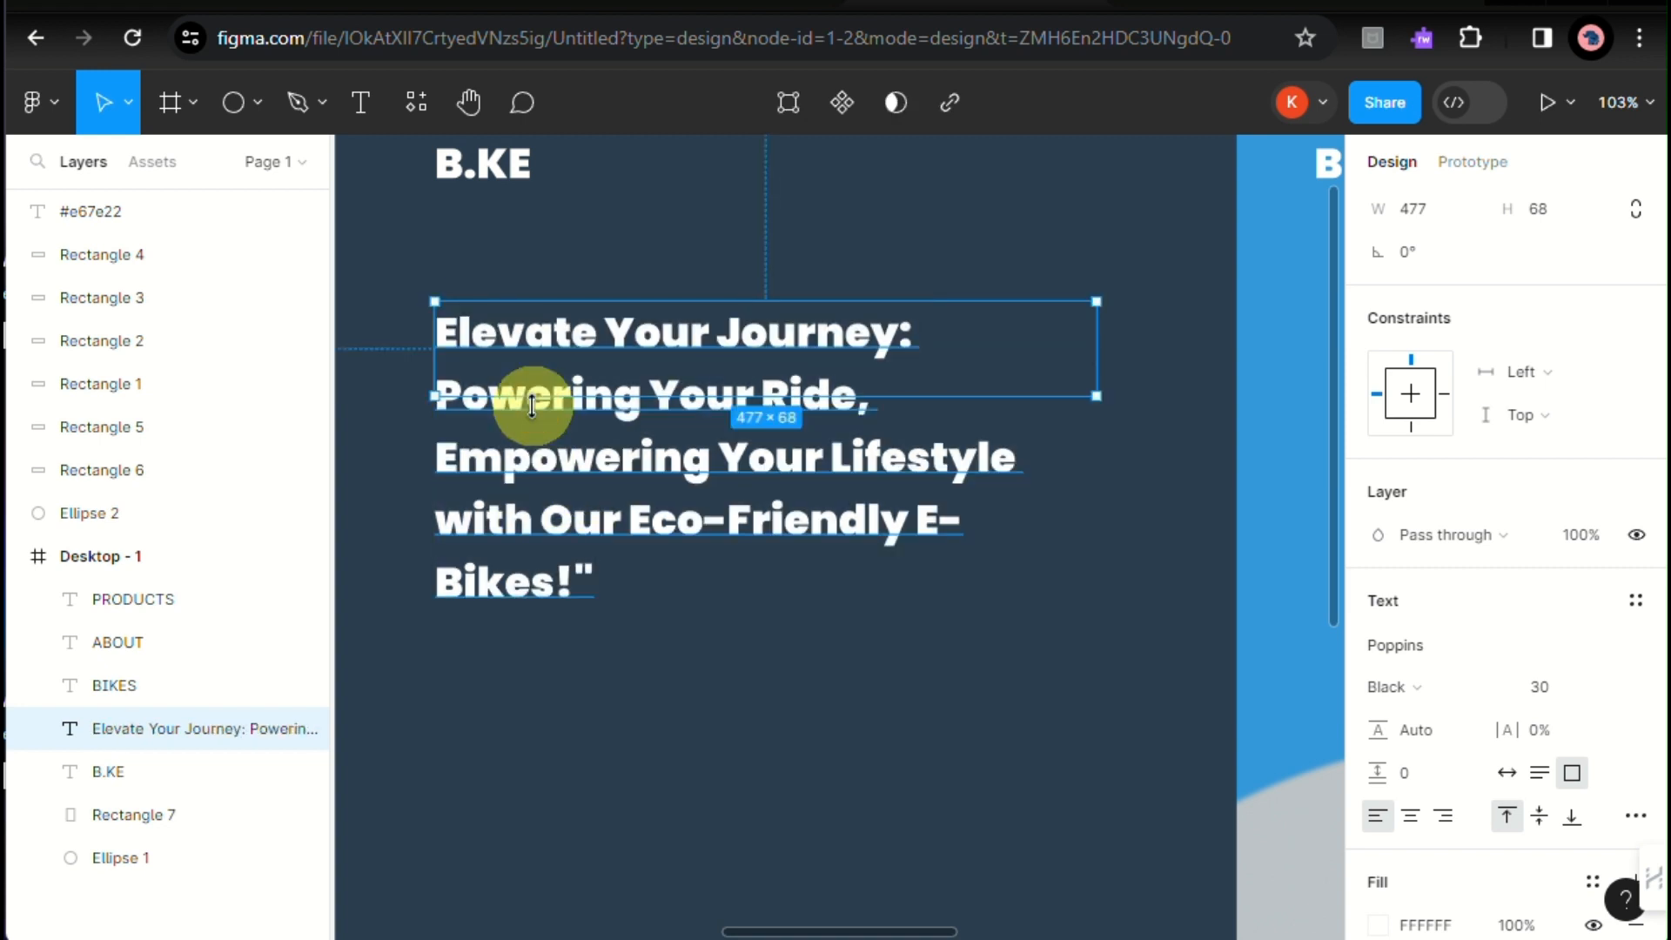
key(Escape)
click(587, 581)
double_click(579, 579)
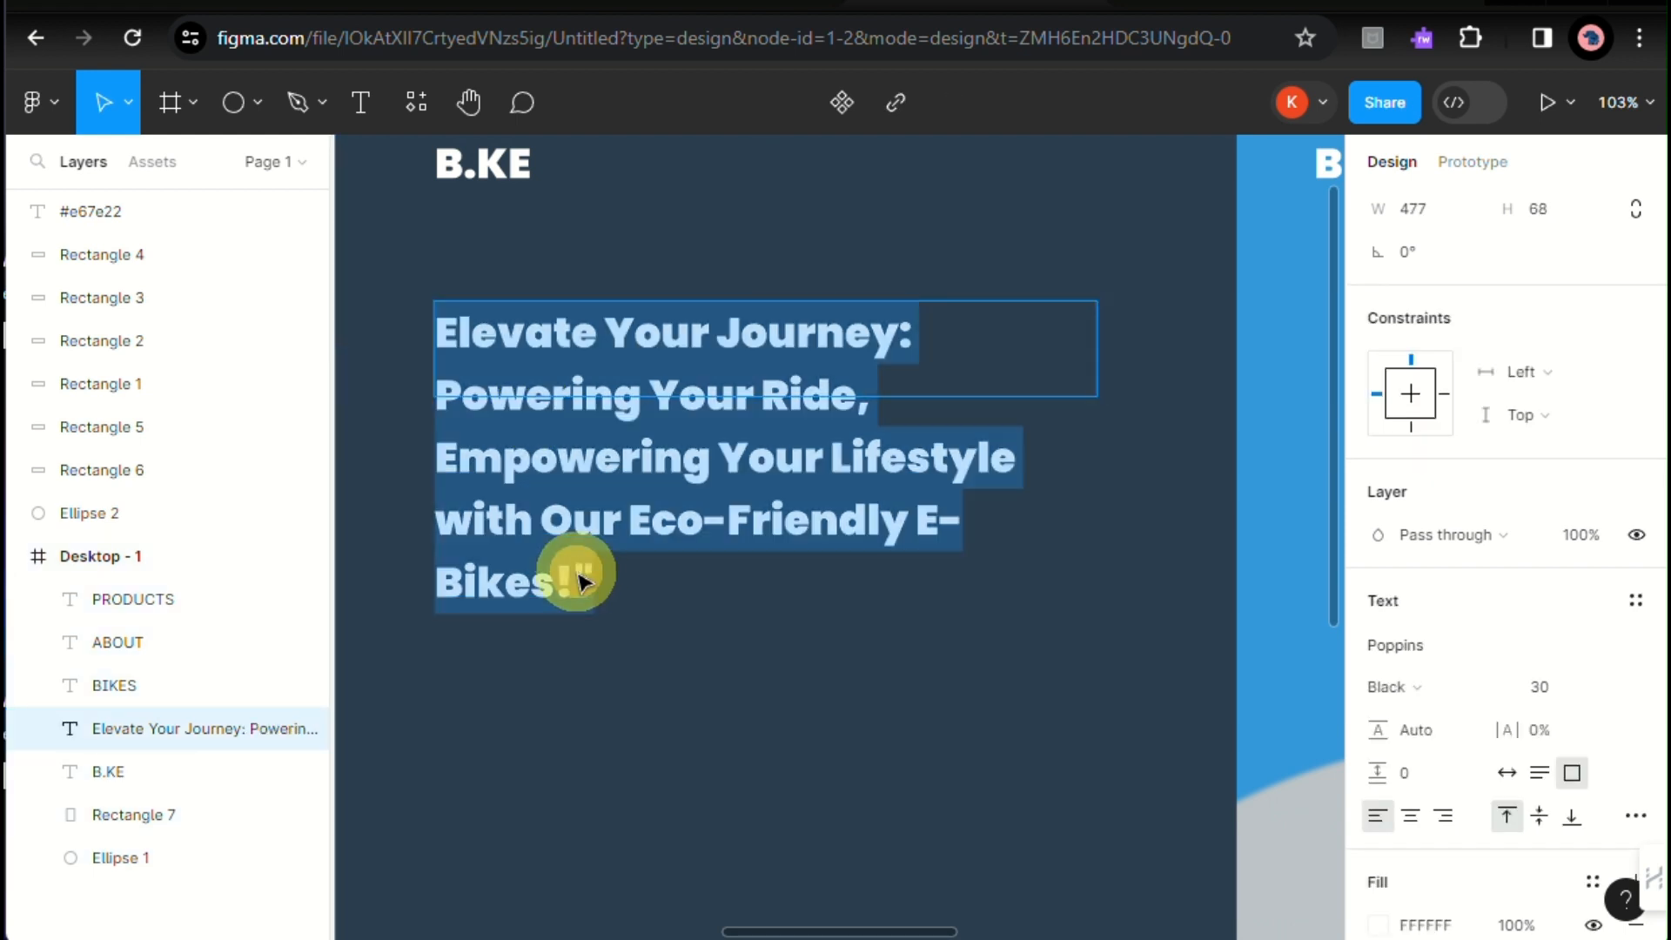
click(588, 573)
double_click(861, 344)
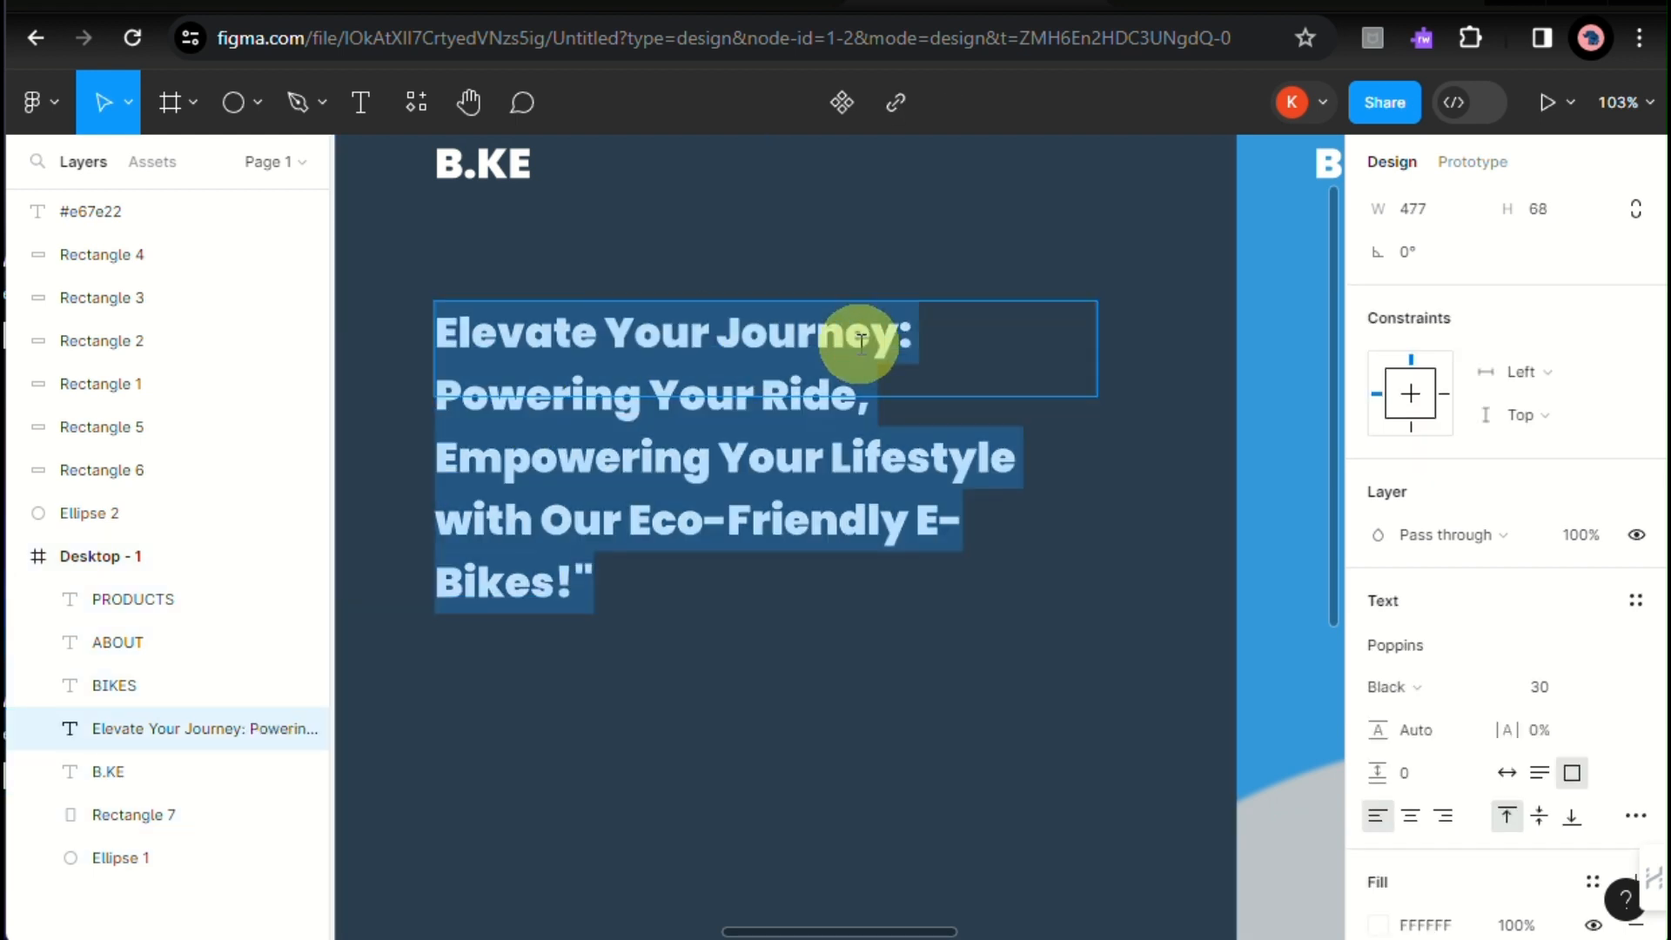
click(880, 345)
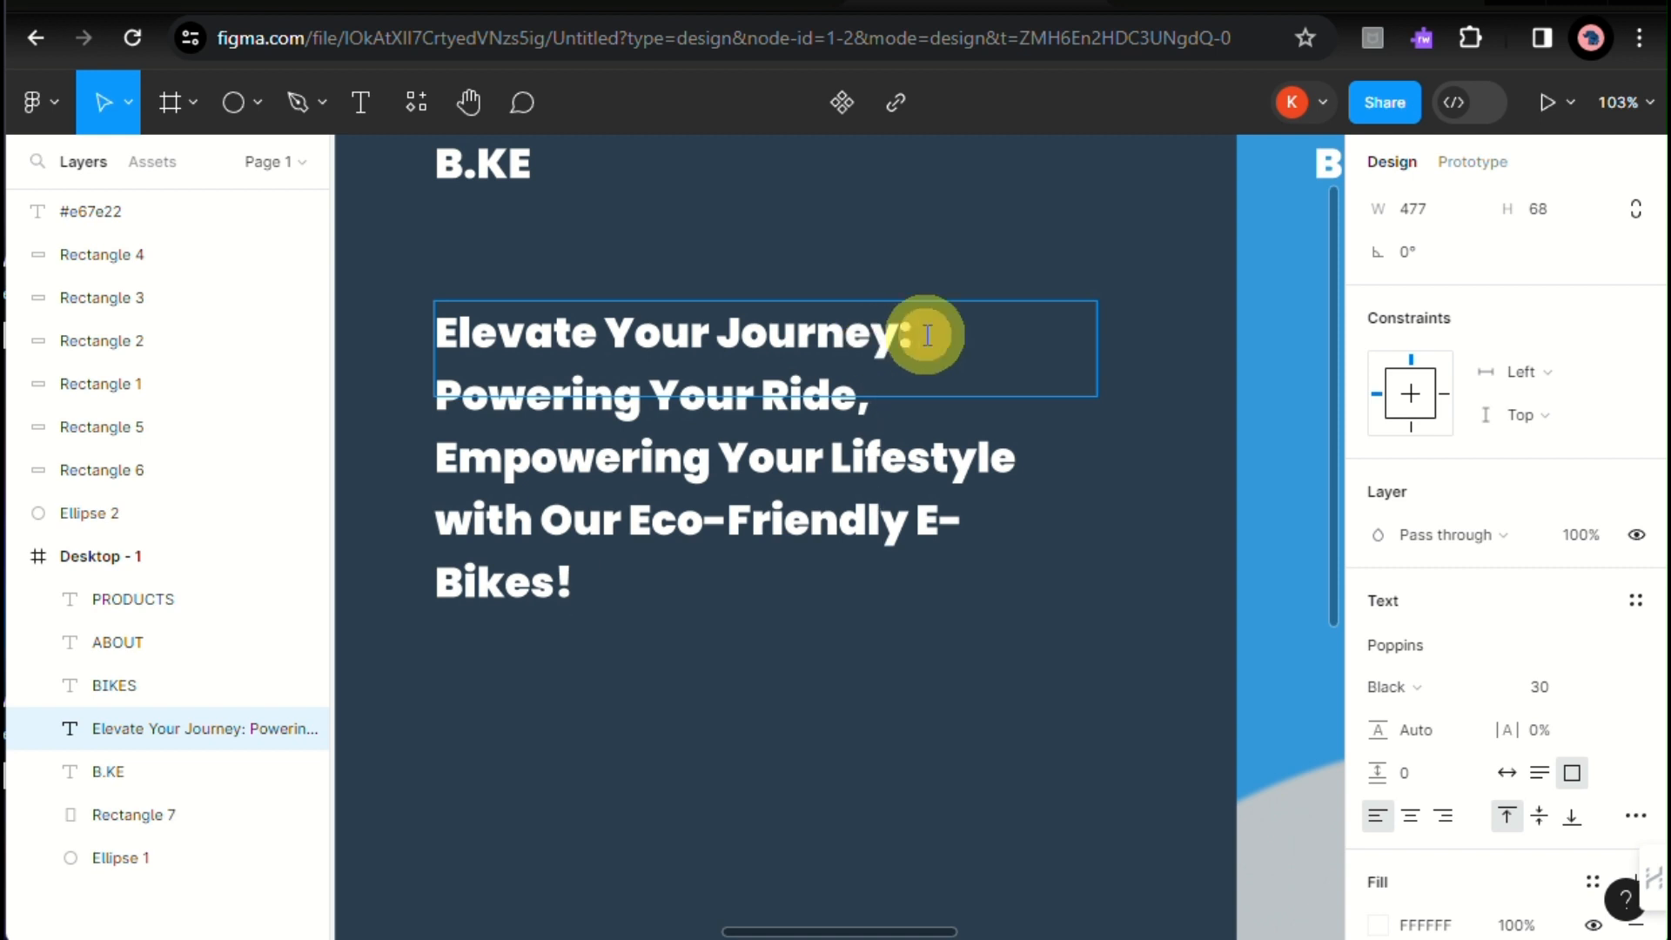
Step: Set the font size of the words "Elevate Your Journey:" in the slogan to 50
drag(910, 343, 438, 342)
click(1555, 691)
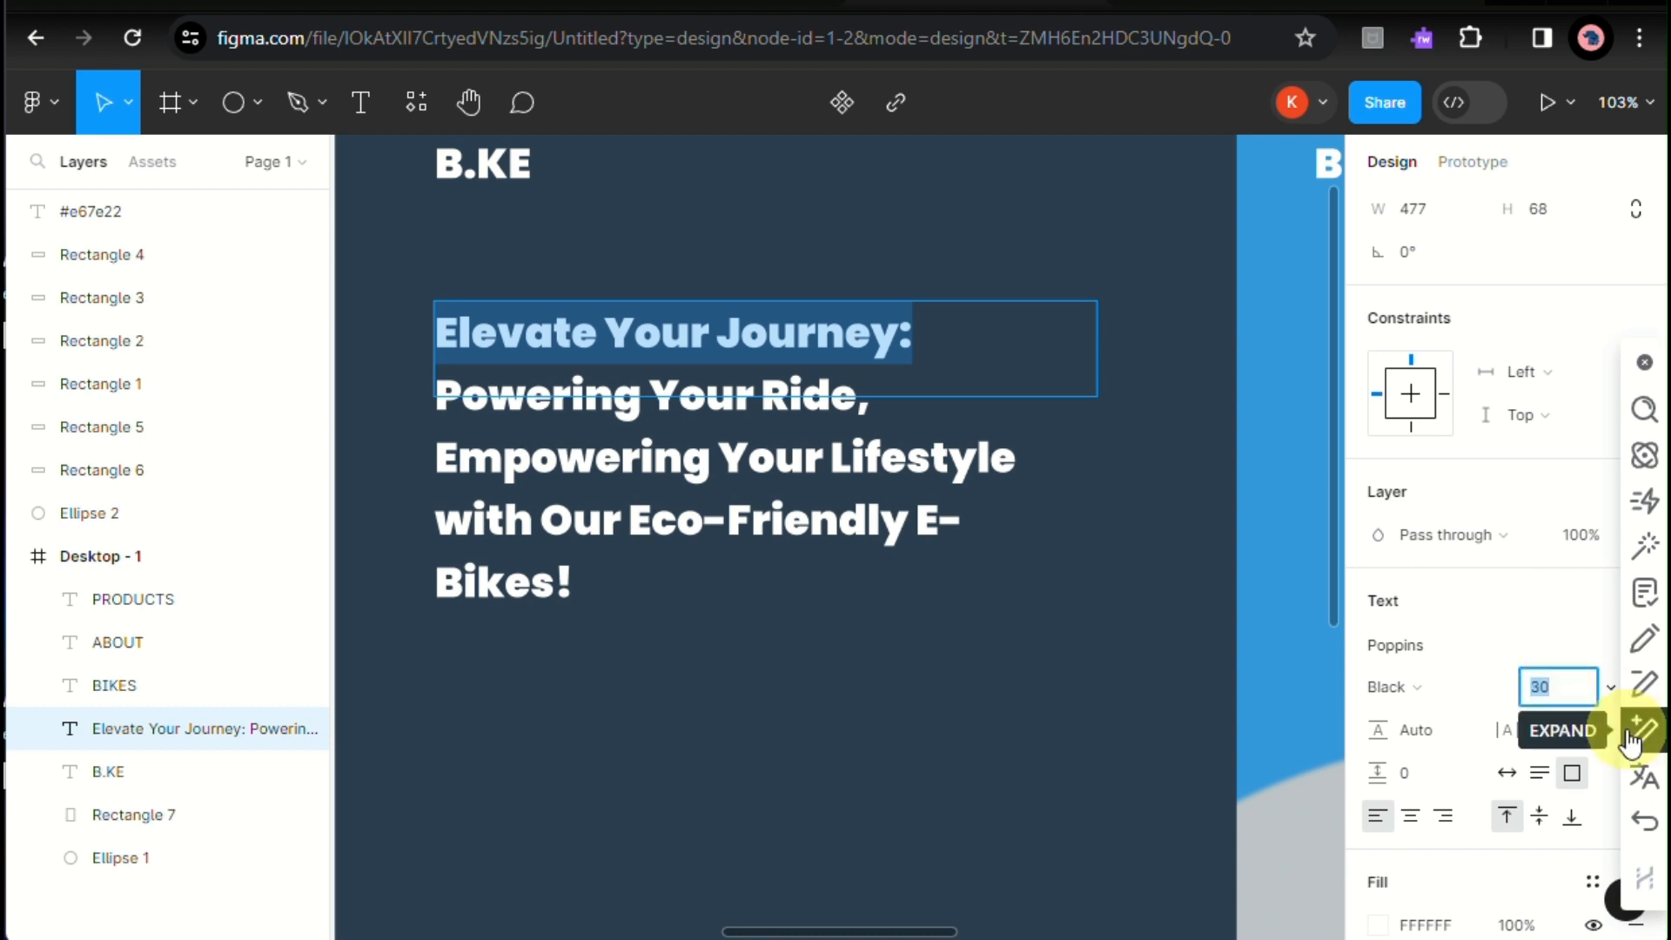
text(50)
key(Return)
key(Escape)
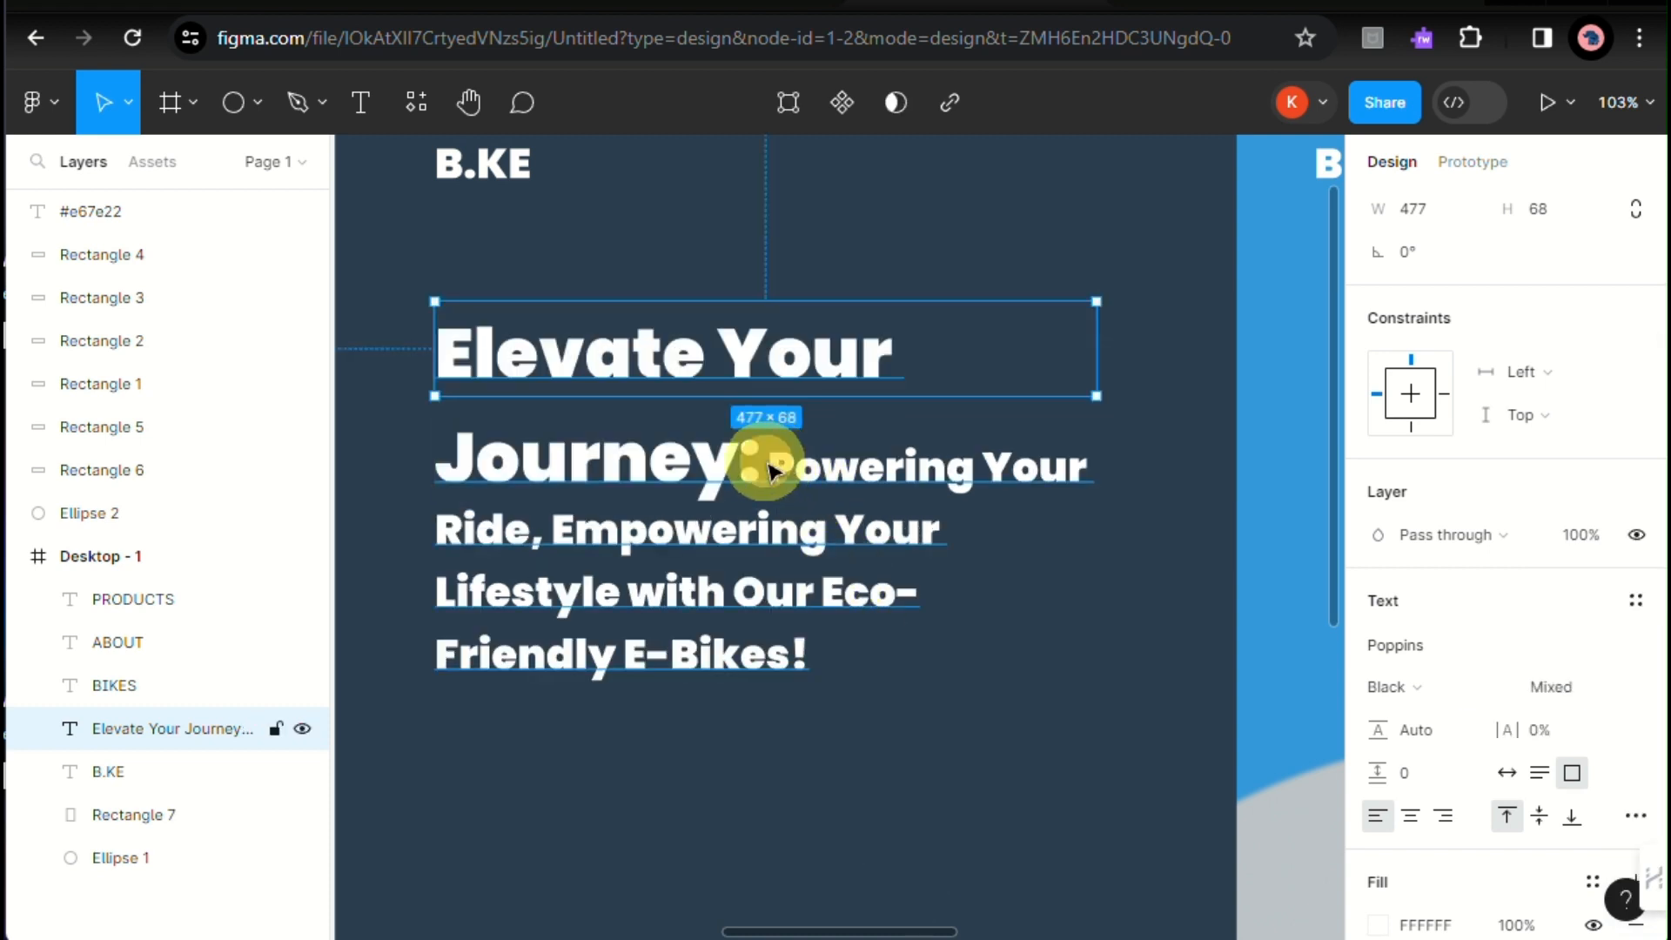
Step: Start a new line after "Elevate Your Journey:" and remove the leading space before "Powering"
drag(766, 463, 752, 358)
key(ctrl+z)
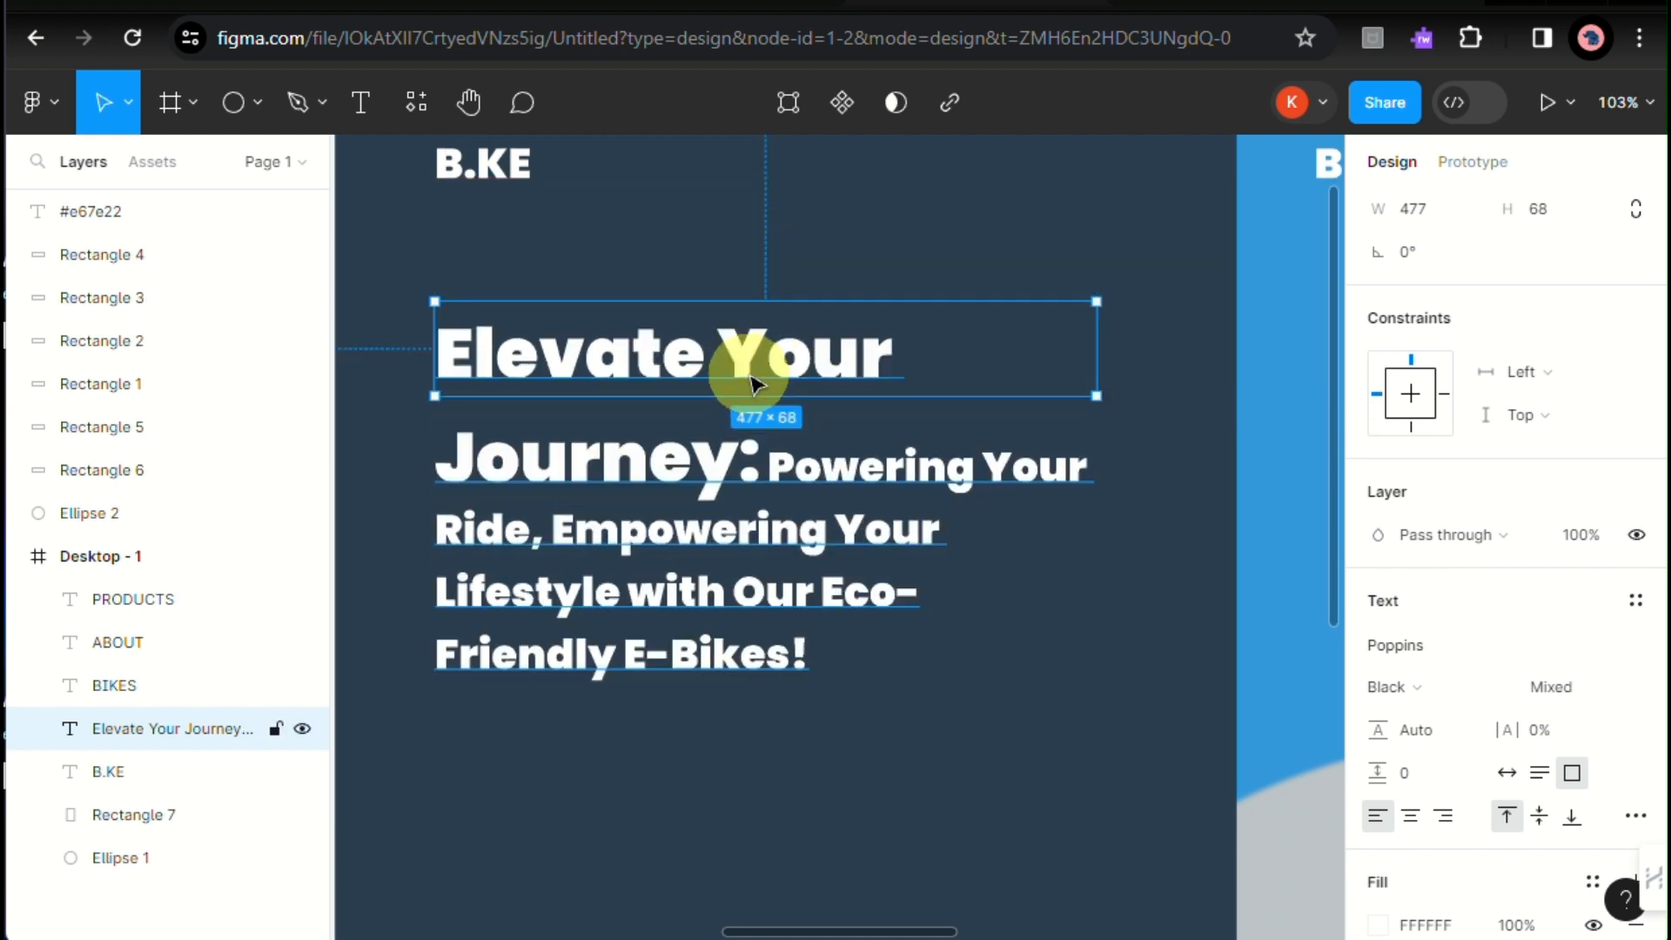
double_click(764, 452)
key(Escape)
double_click(777, 465)
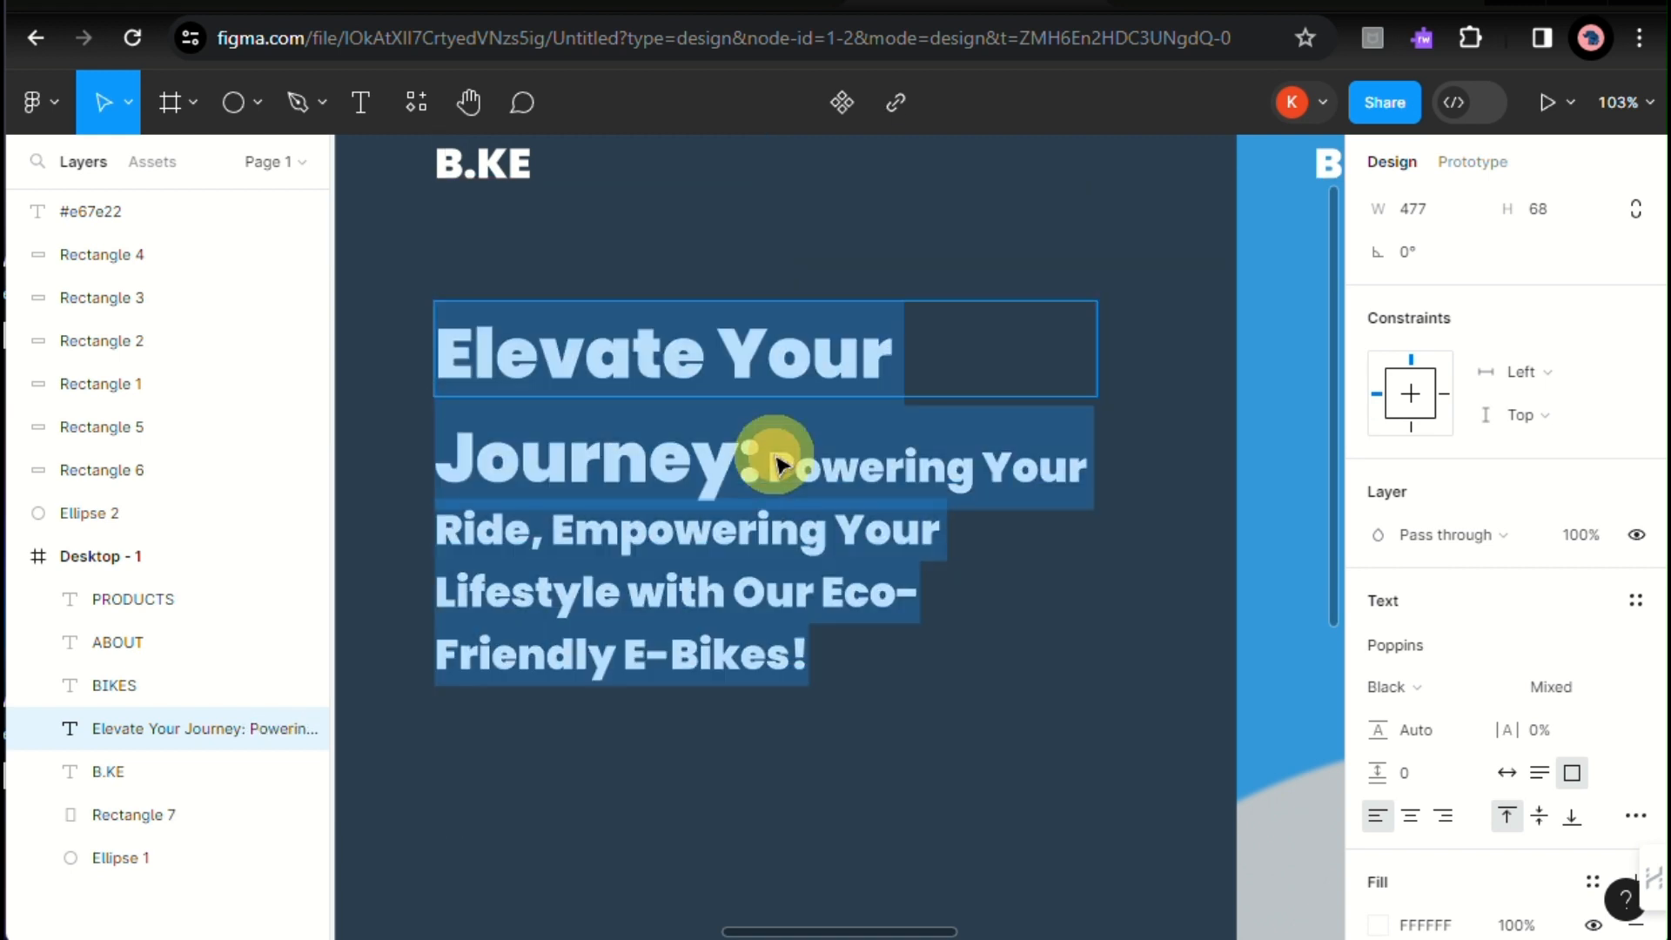
key(Escape)
double_click(778, 465)
click(777, 465)
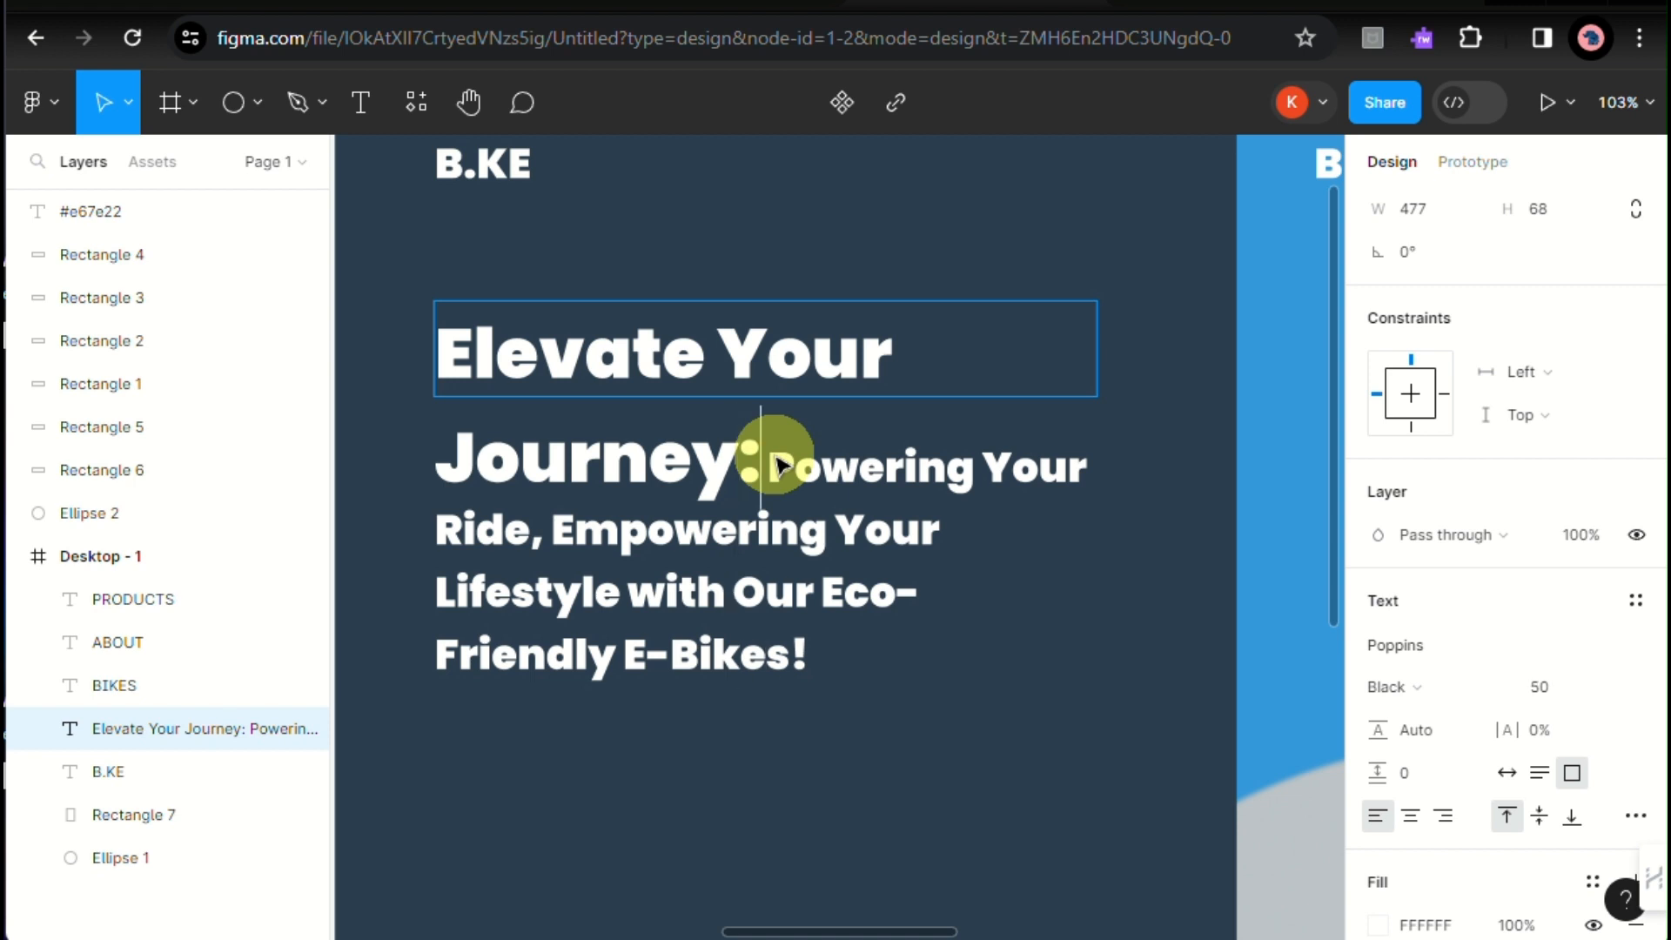
key(Return)
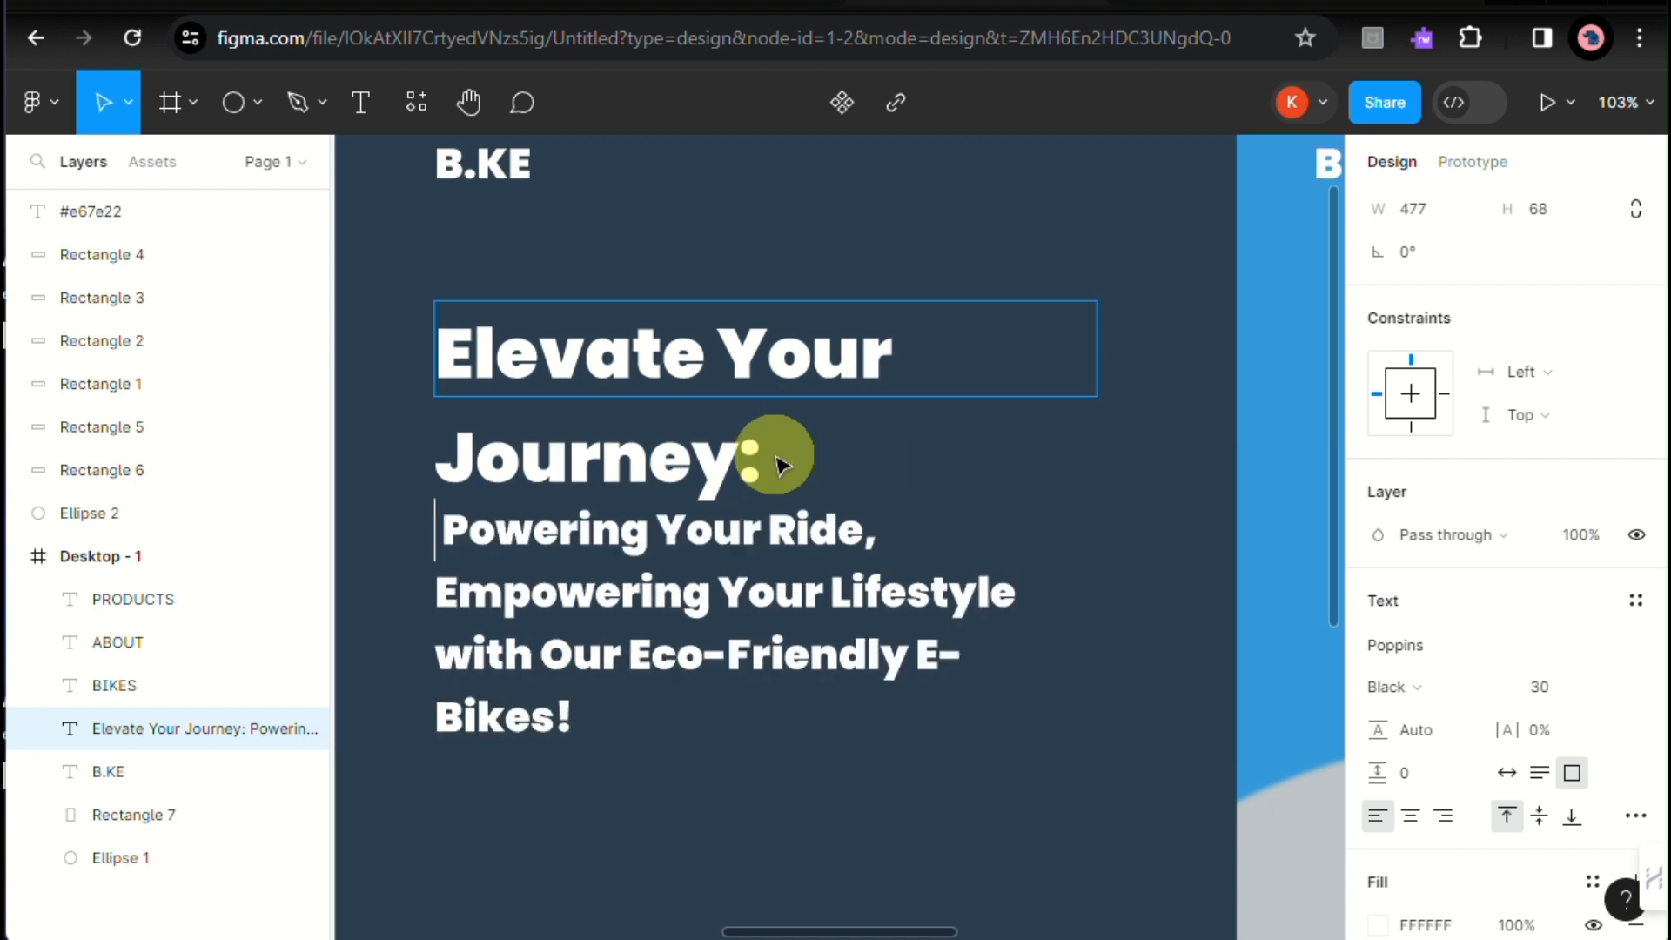
key(Delete)
click(435, 531)
key(Escape)
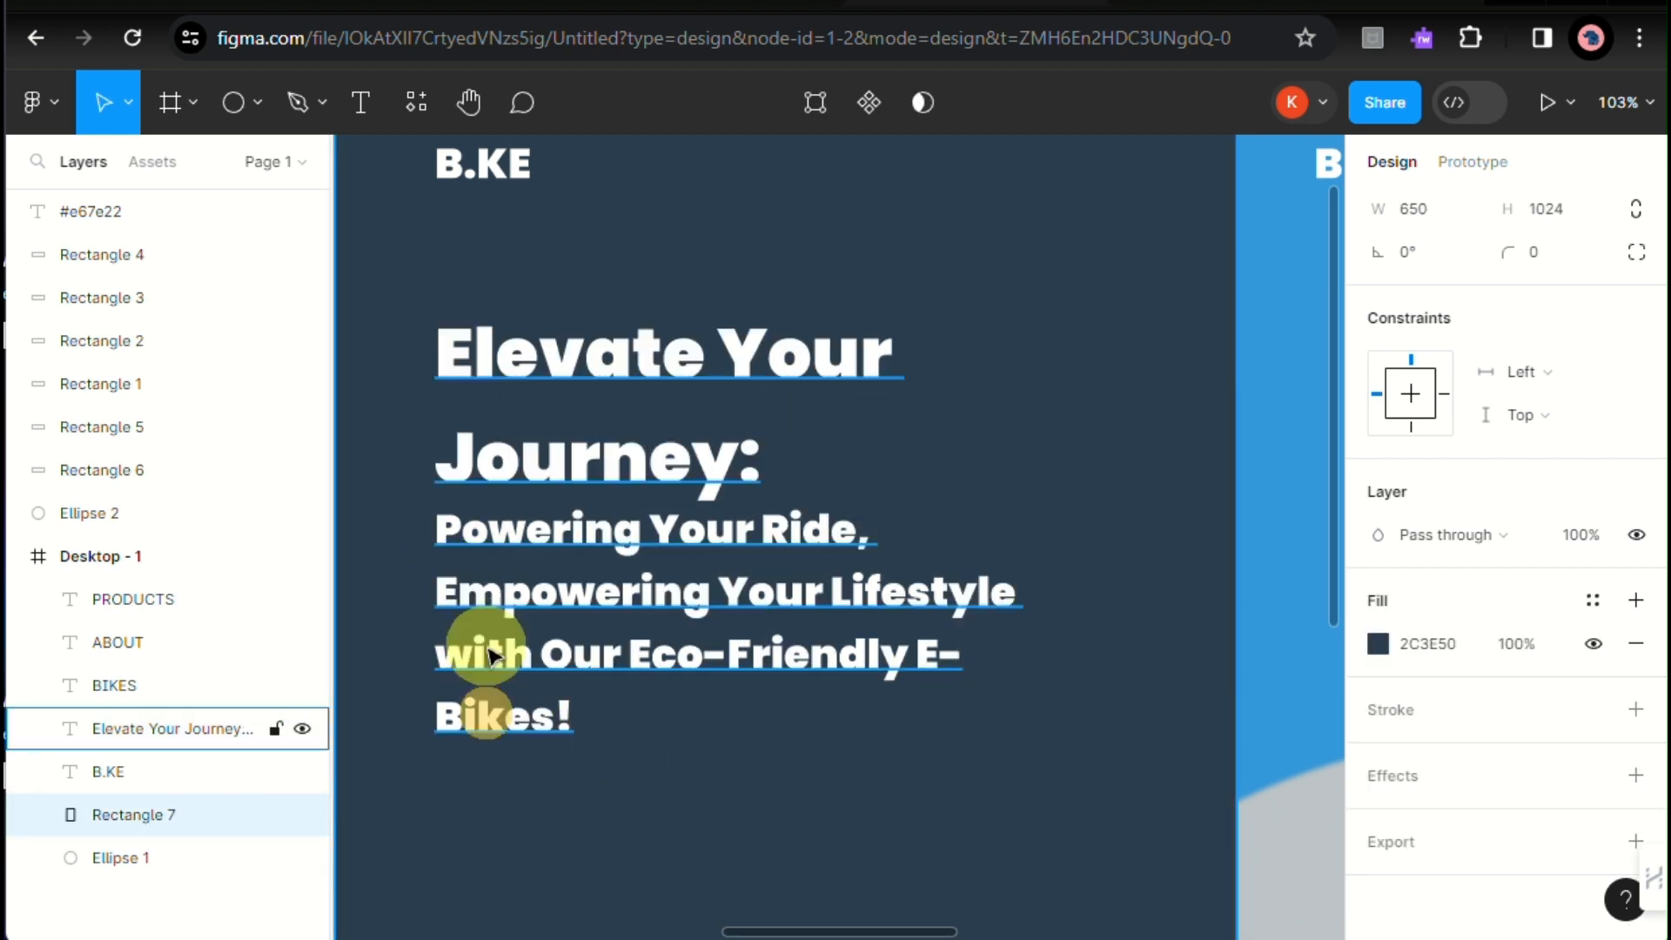
Step: Enlarge the slogan's text box to about 506 × 319 so that it encloses all of its lines
double_click(720, 421)
click(767, 357)
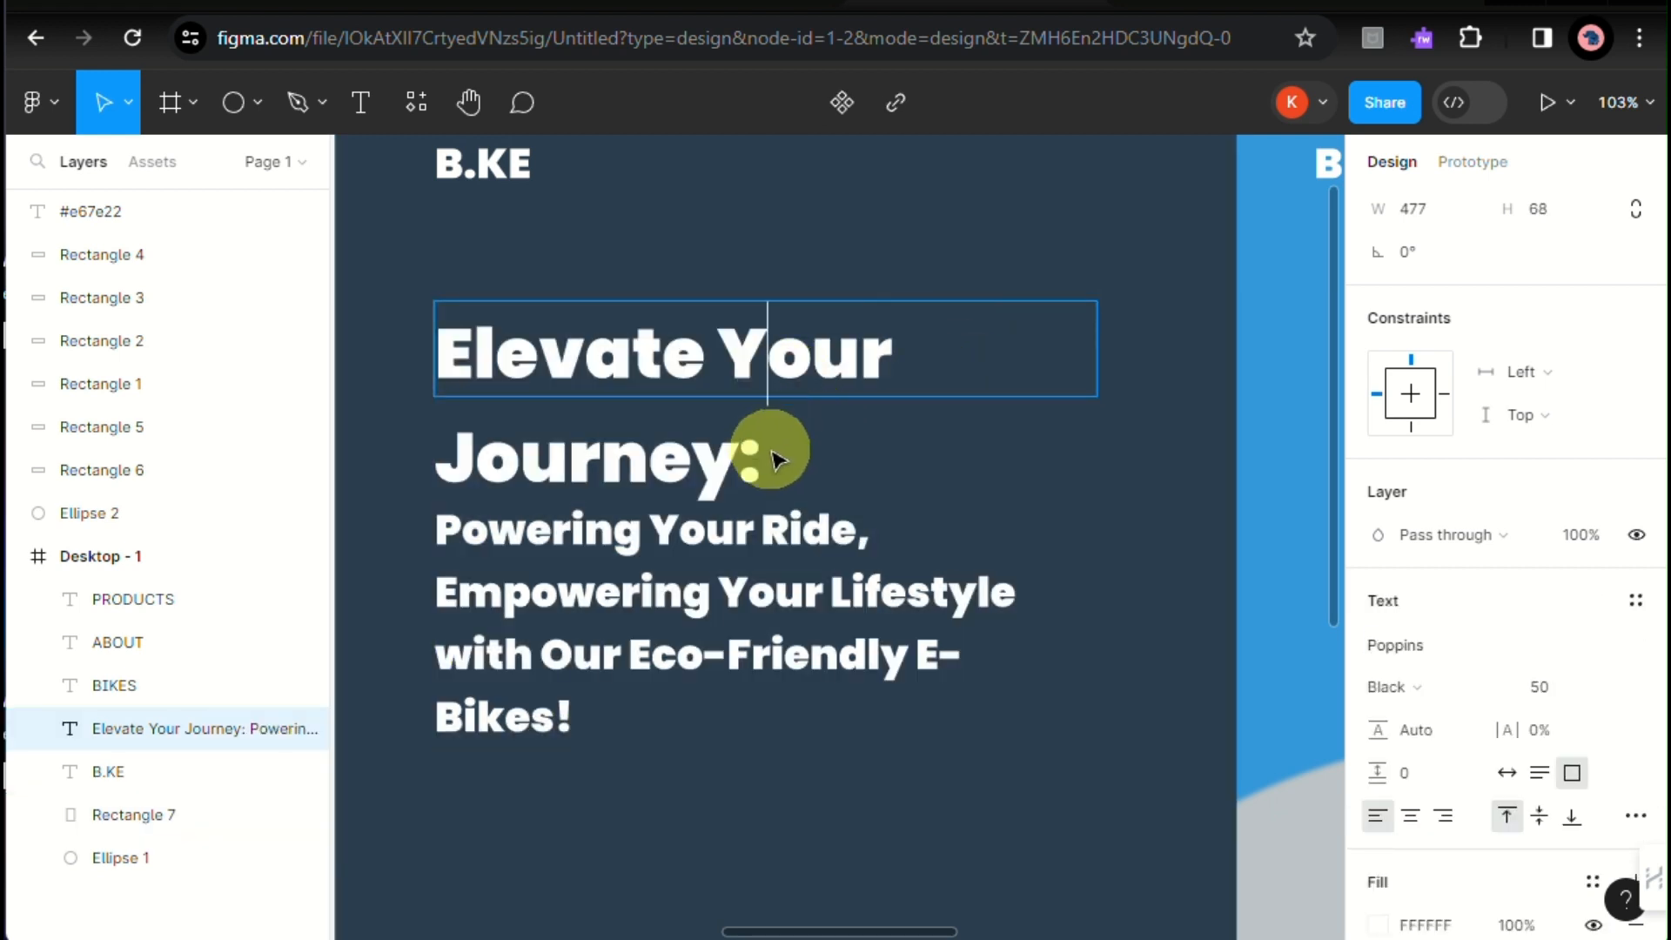
key(Escape)
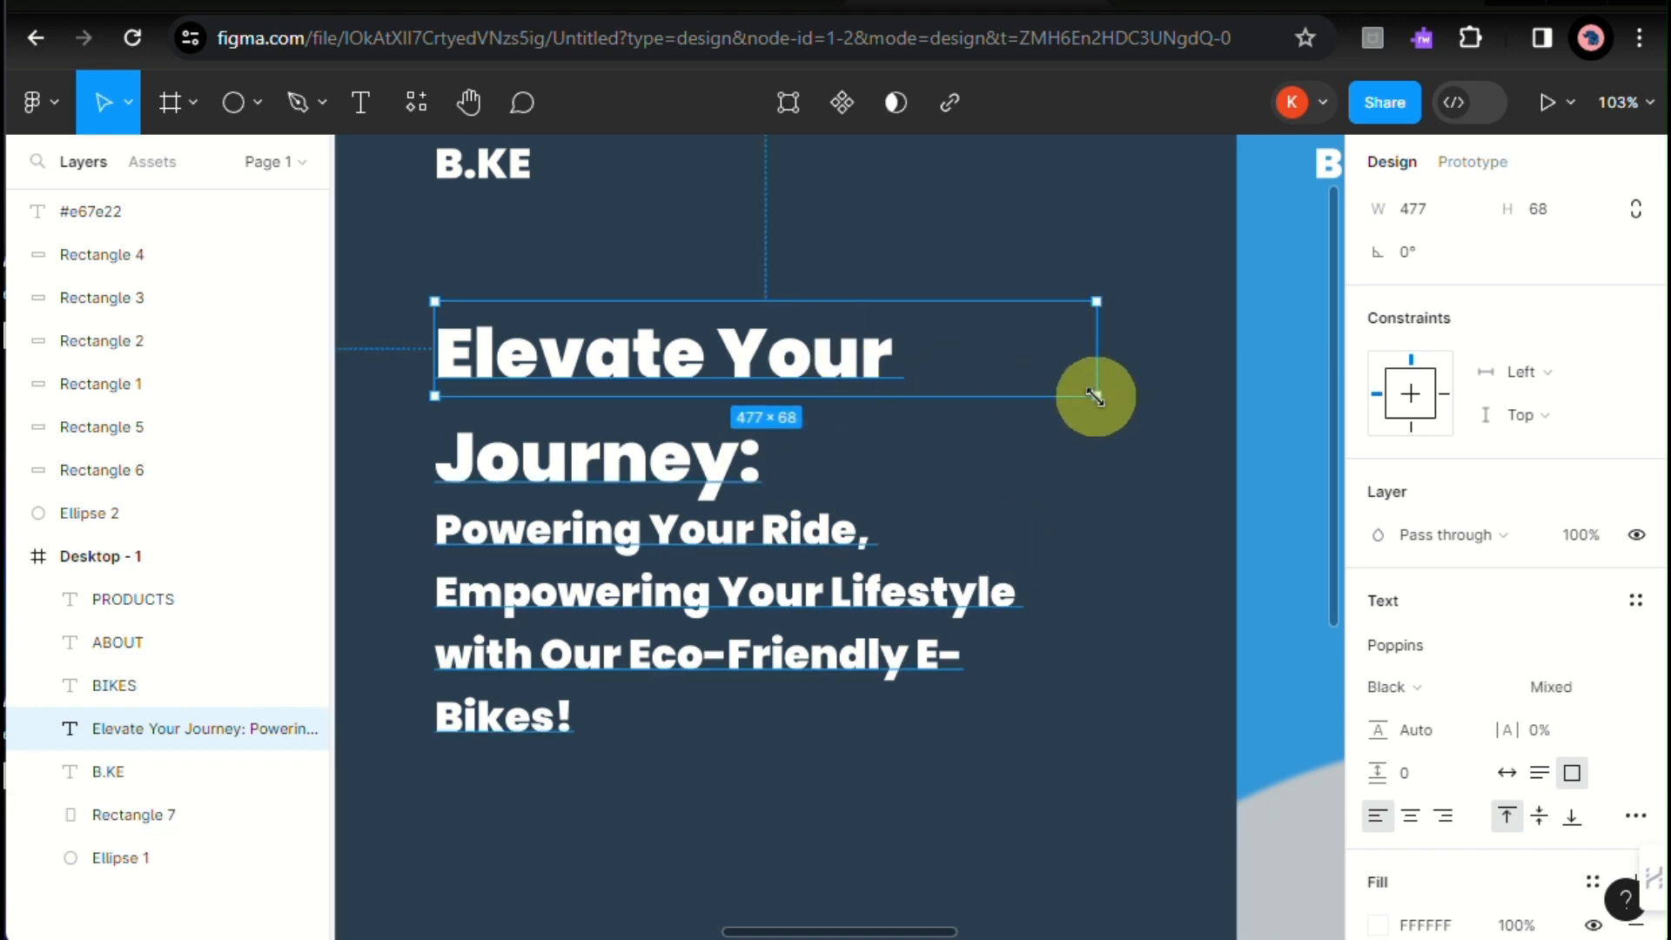
drag(1095, 393, 1137, 744)
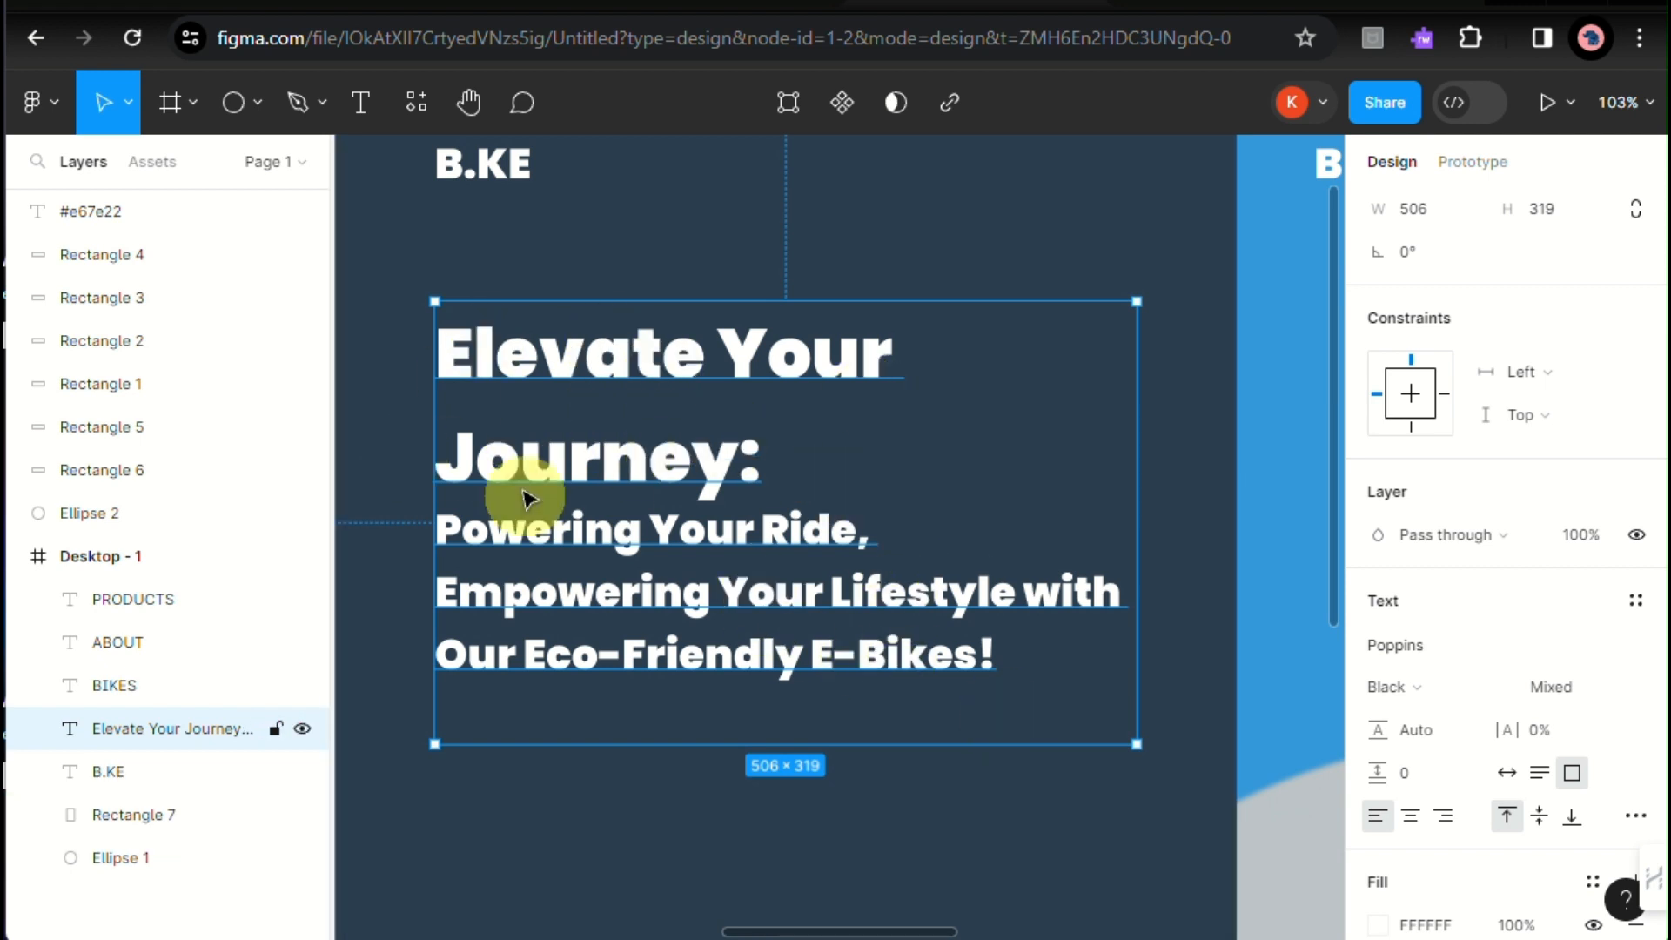
Step: Set the font weight of the slogan's second paragraph, starting with "Powering Your Ride", to Medium
triple_click(636, 579)
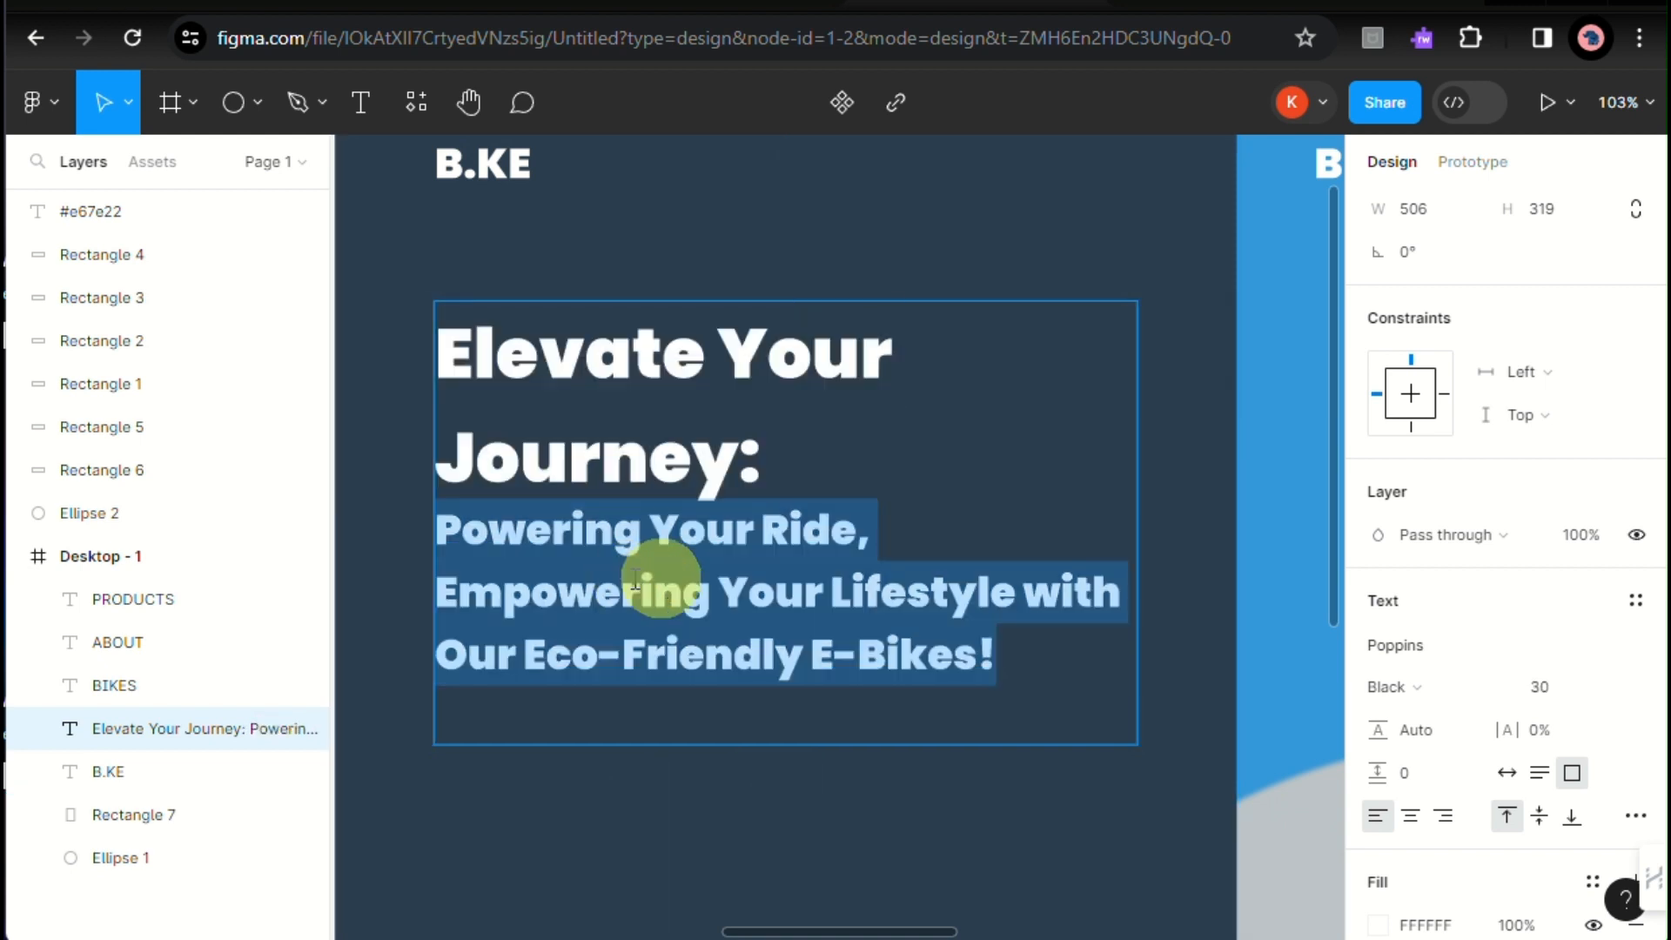
click(1414, 680)
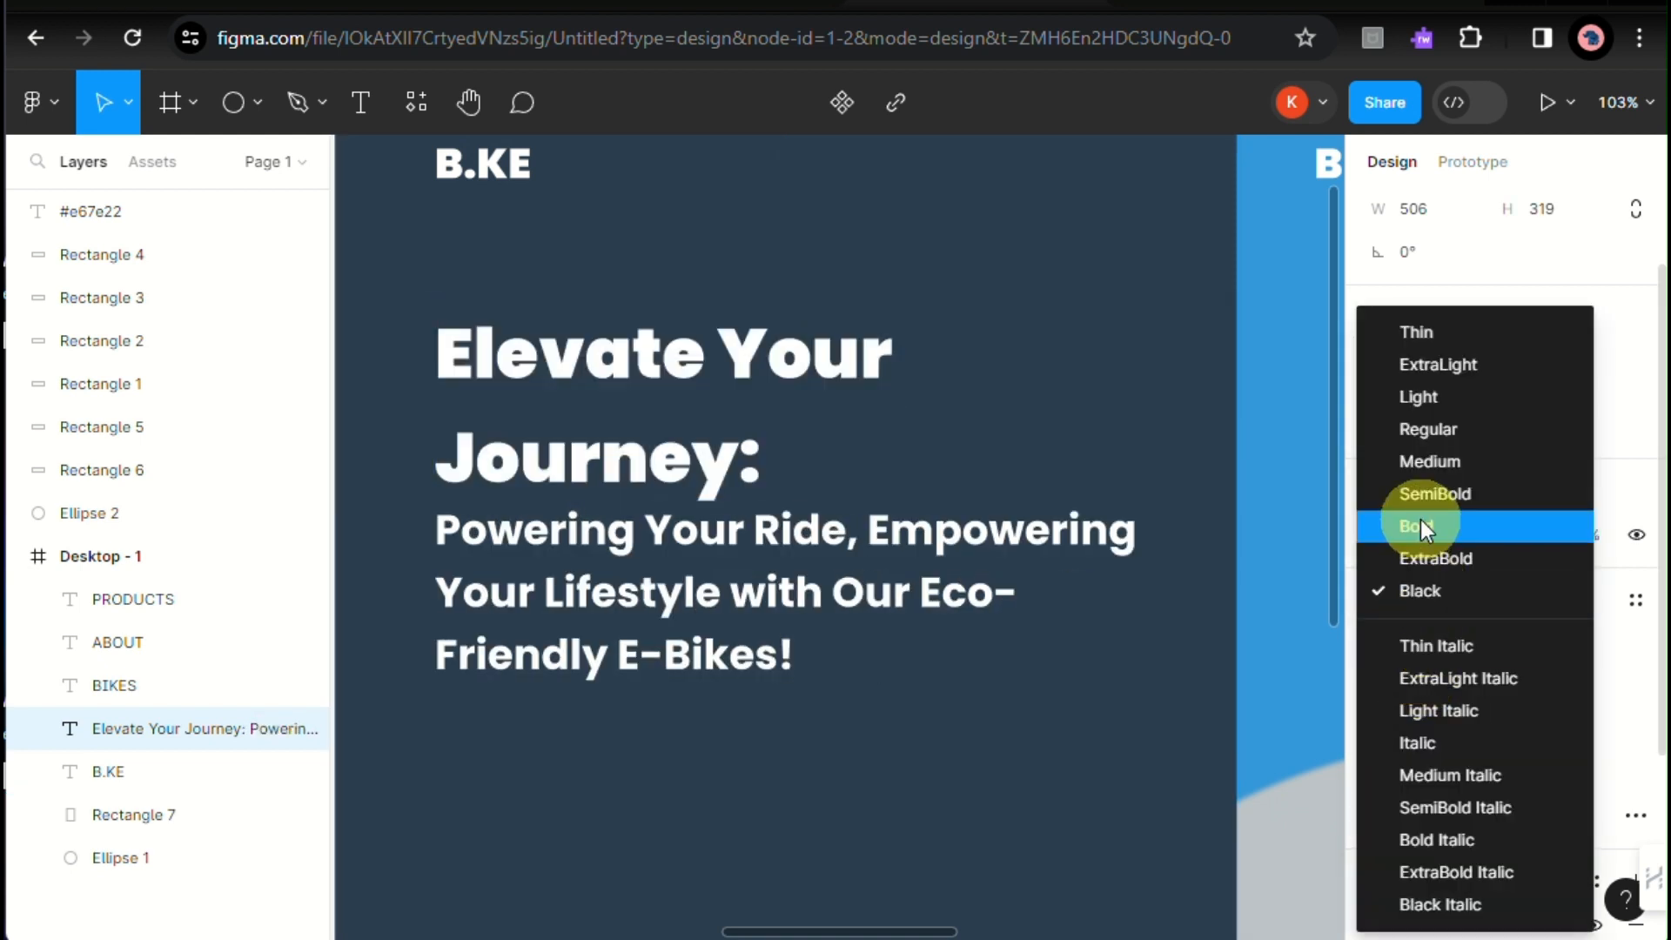
click(1429, 459)
click(1150, 678)
scroll(1150, 678, down, 5)
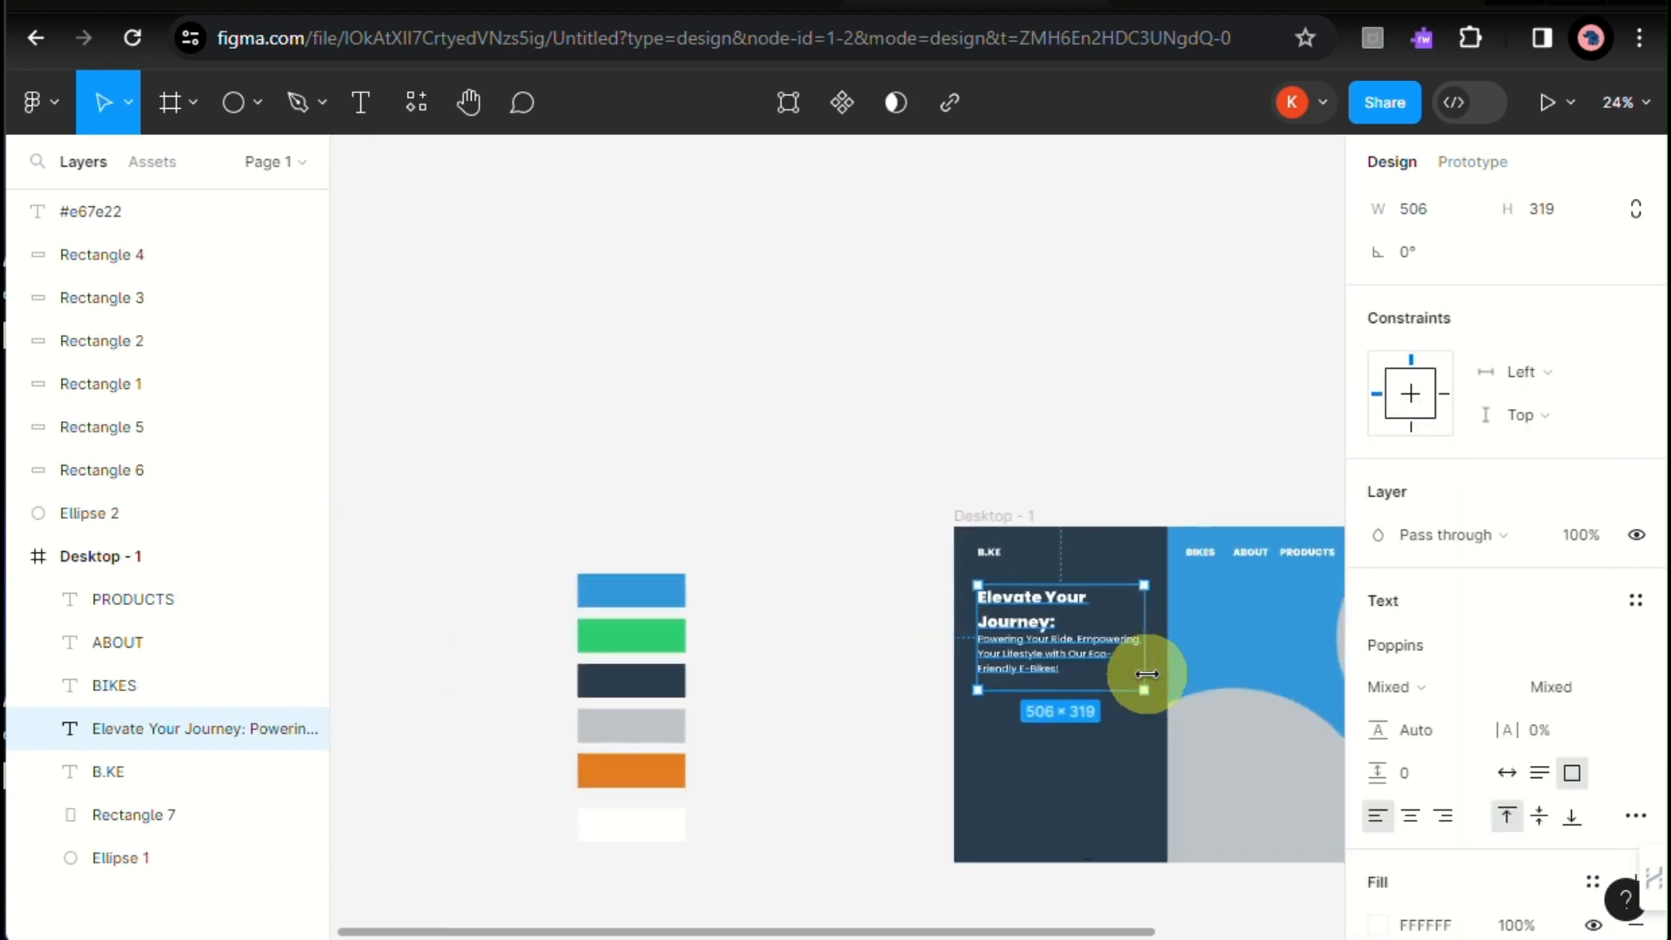
Step: Draw a rectangle about 231 × 65 below the slogan on the dark part of the desktop frame
click(1074, 483)
scroll(1074, 483, right, 3)
scroll(1074, 483, down, 2)
scroll(1074, 483, up, 3)
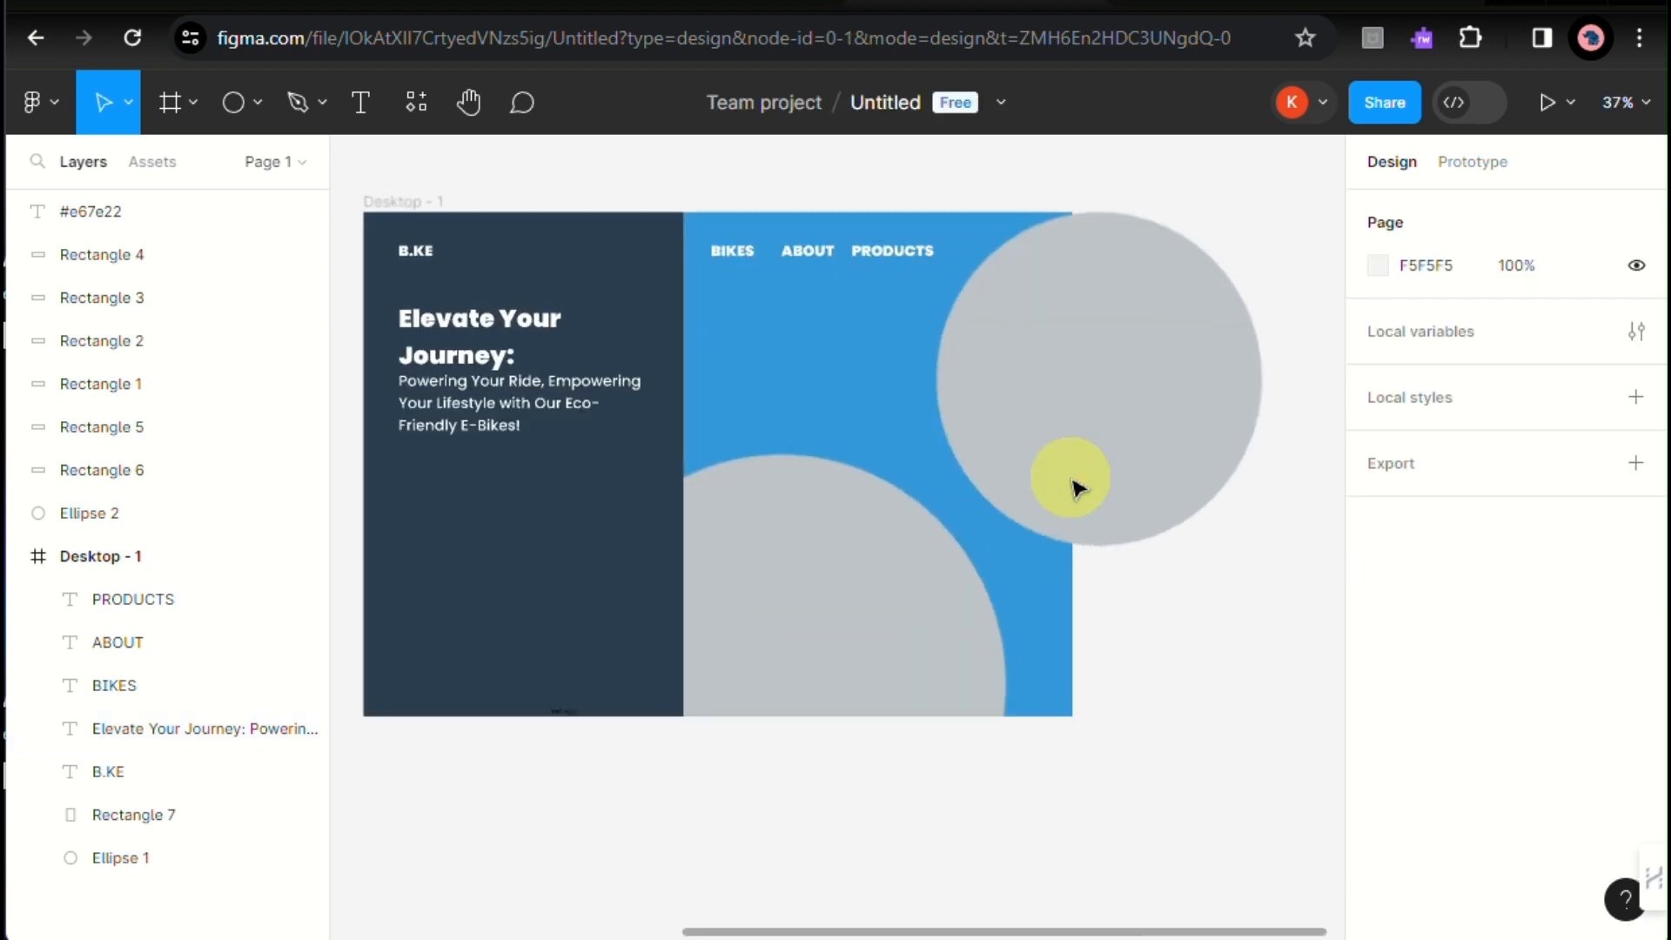
scroll(1074, 485, left, 2)
scroll(766, 444, up, 2)
scroll(764, 446, left, 2)
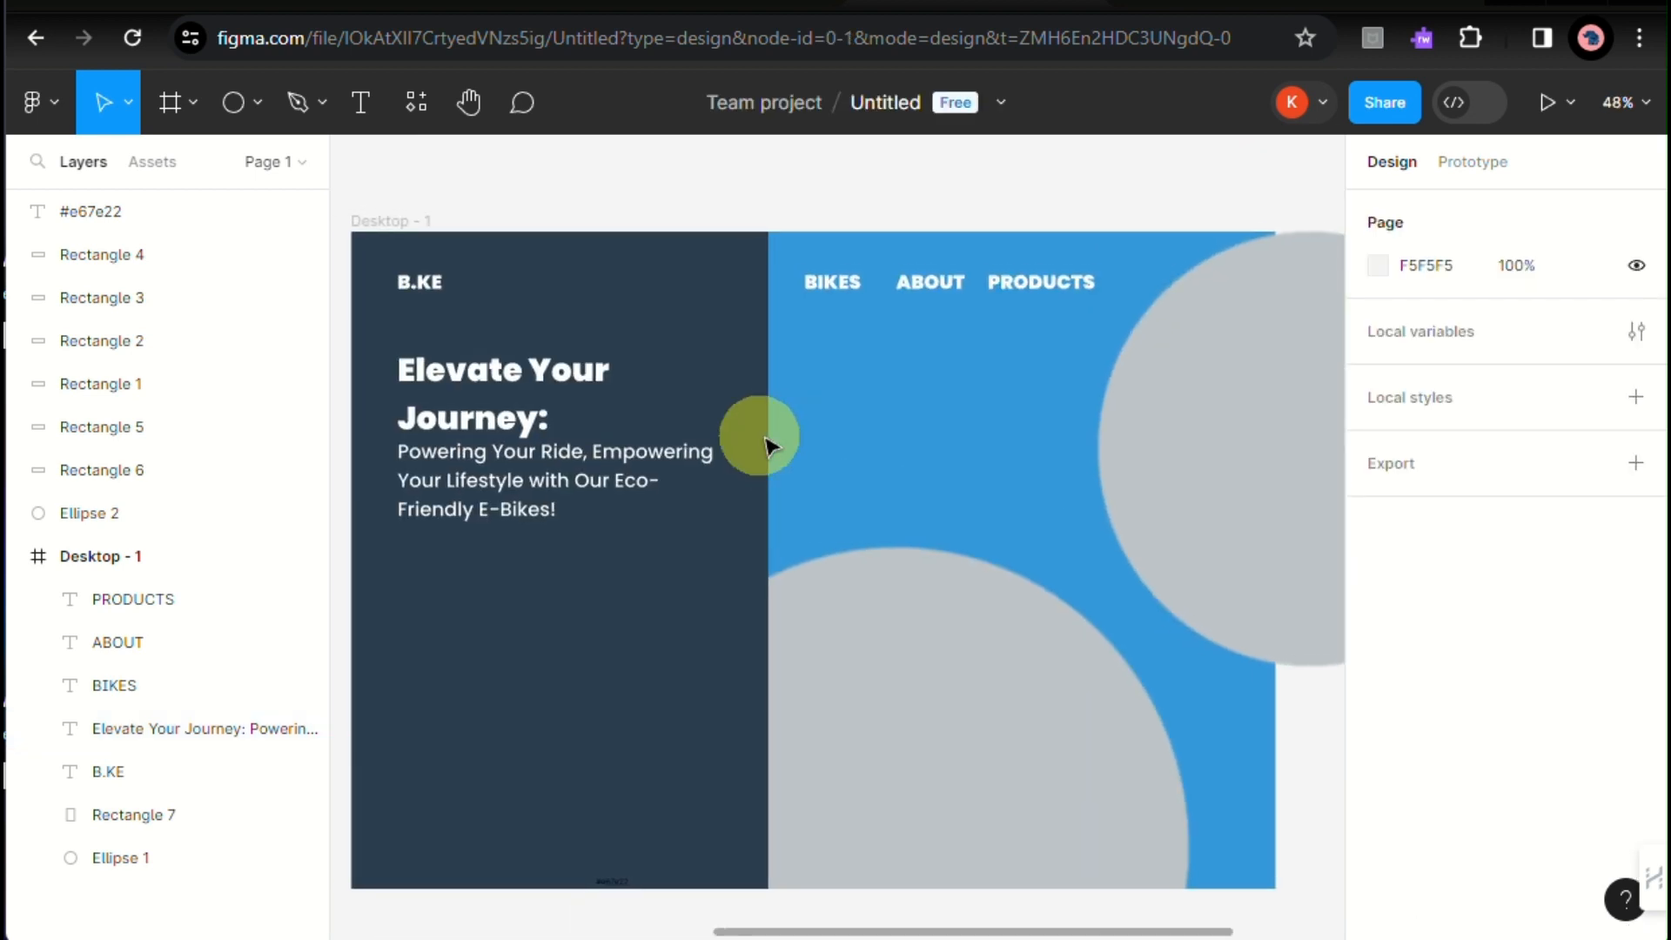
click(258, 103)
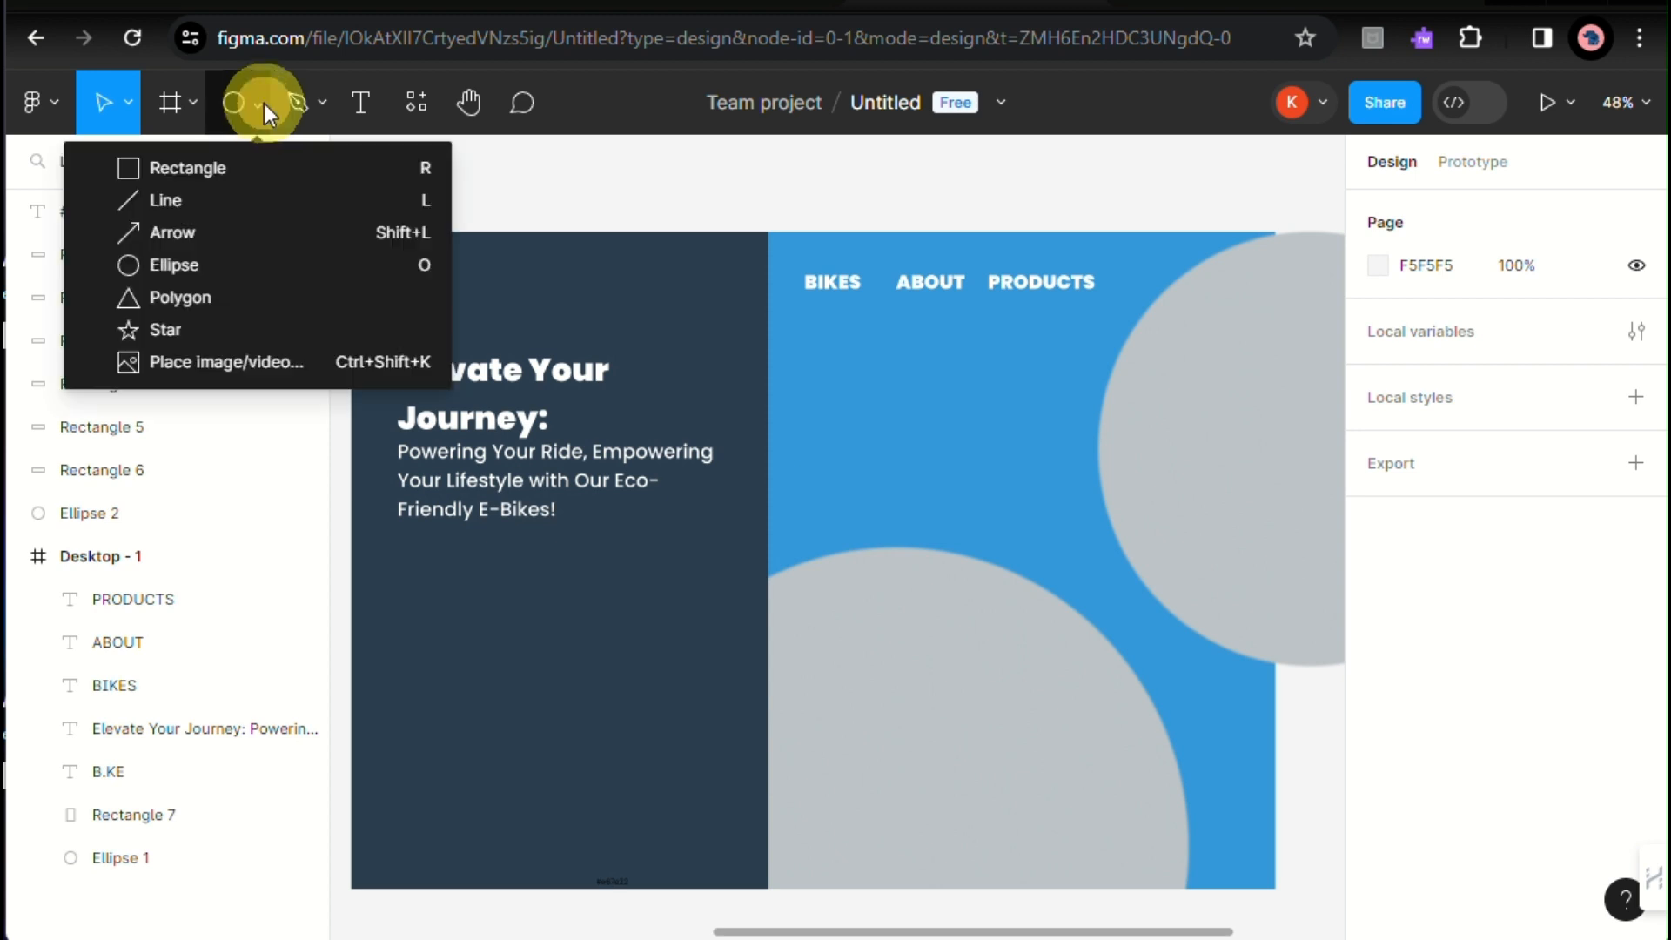
click(242, 165)
mouse_move(463, 628)
mouse_down()
mouse_move(604, 687)
mouse_move(611, 669)
mouse_up()
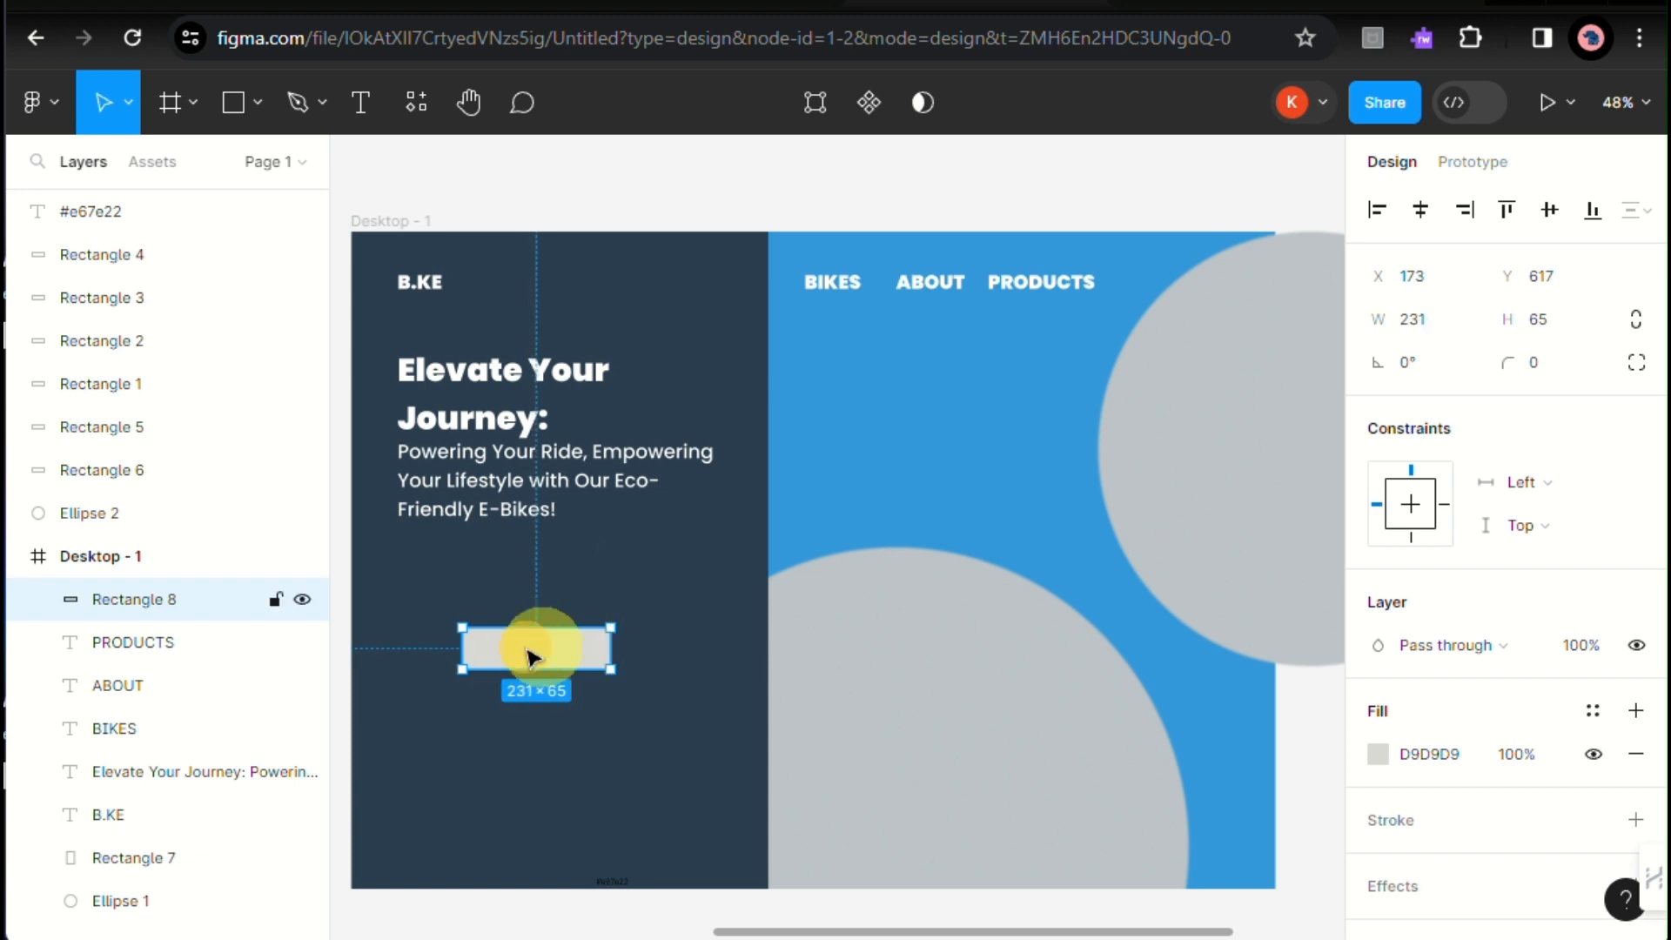
click(547, 656)
click(522, 652)
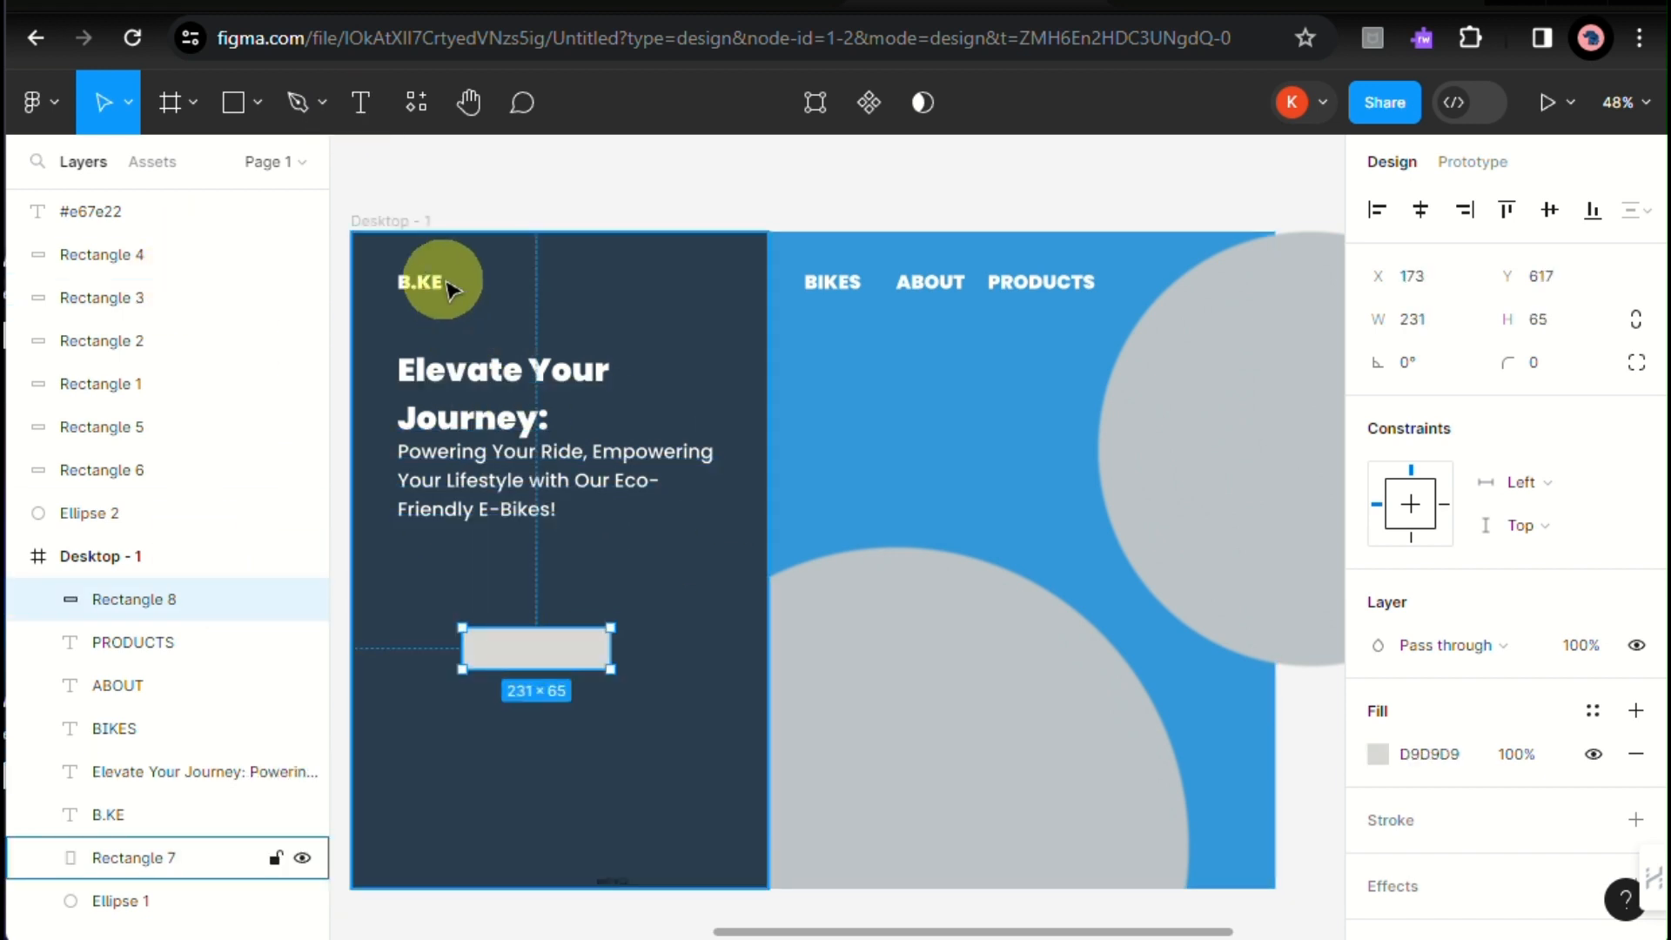
Step: Duplicate the B.KE logo text and move the copy onto the middle of the grey rectangle
click(418, 279)
click(419, 295)
key(ctrl+d)
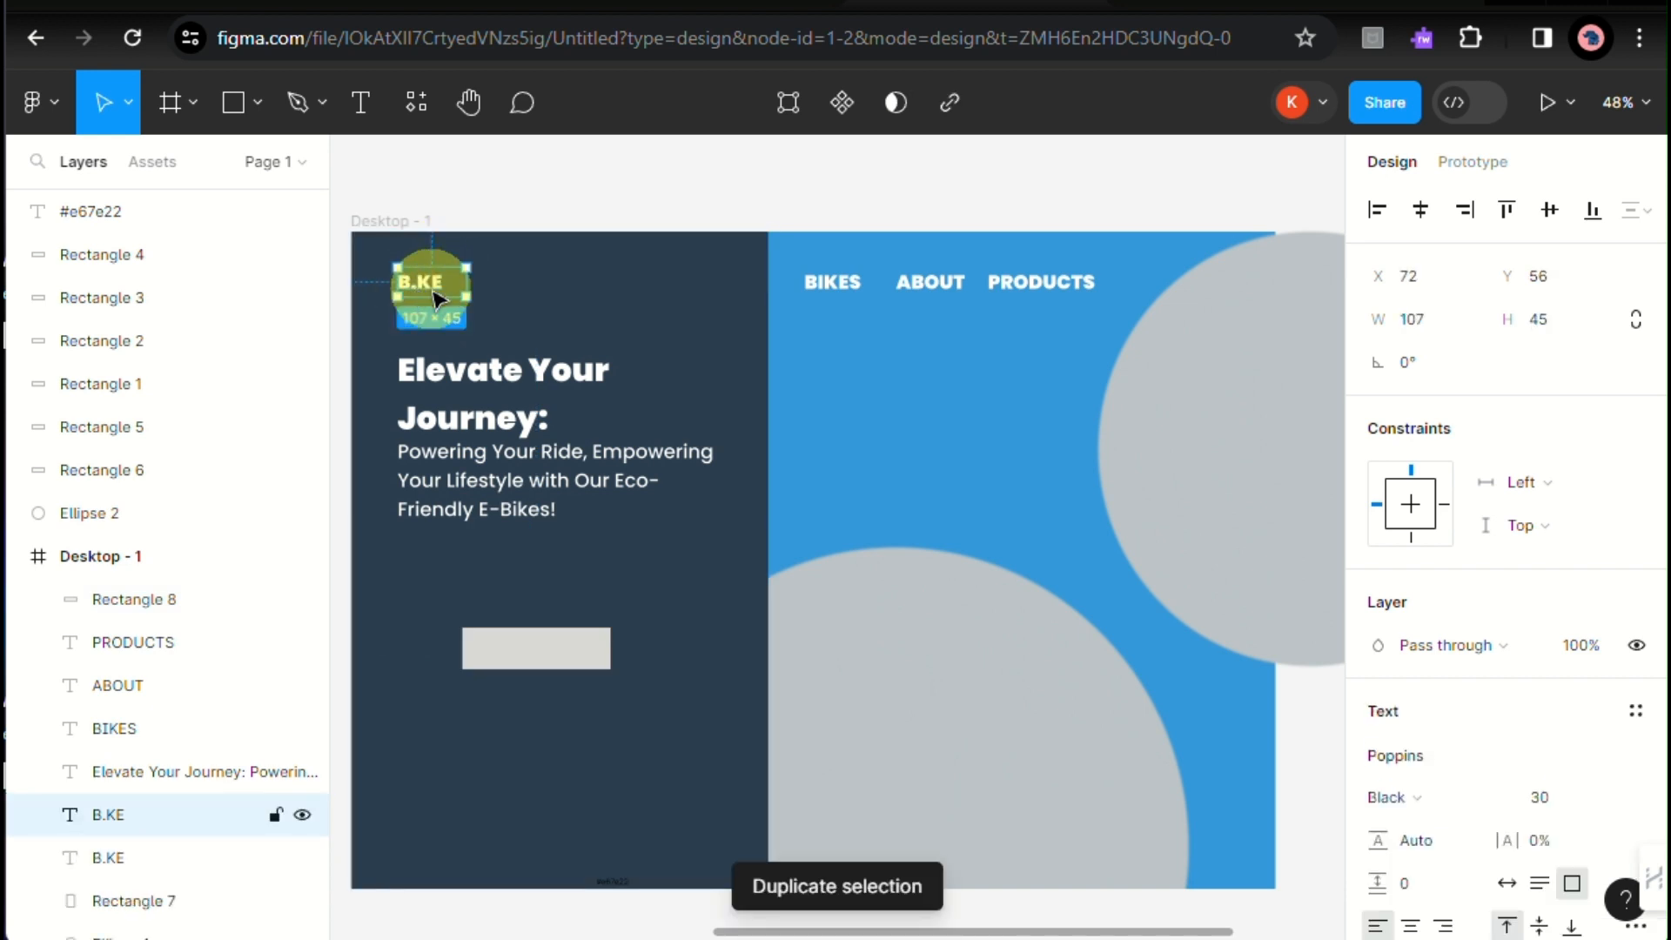
drag(419, 298, 542, 662)
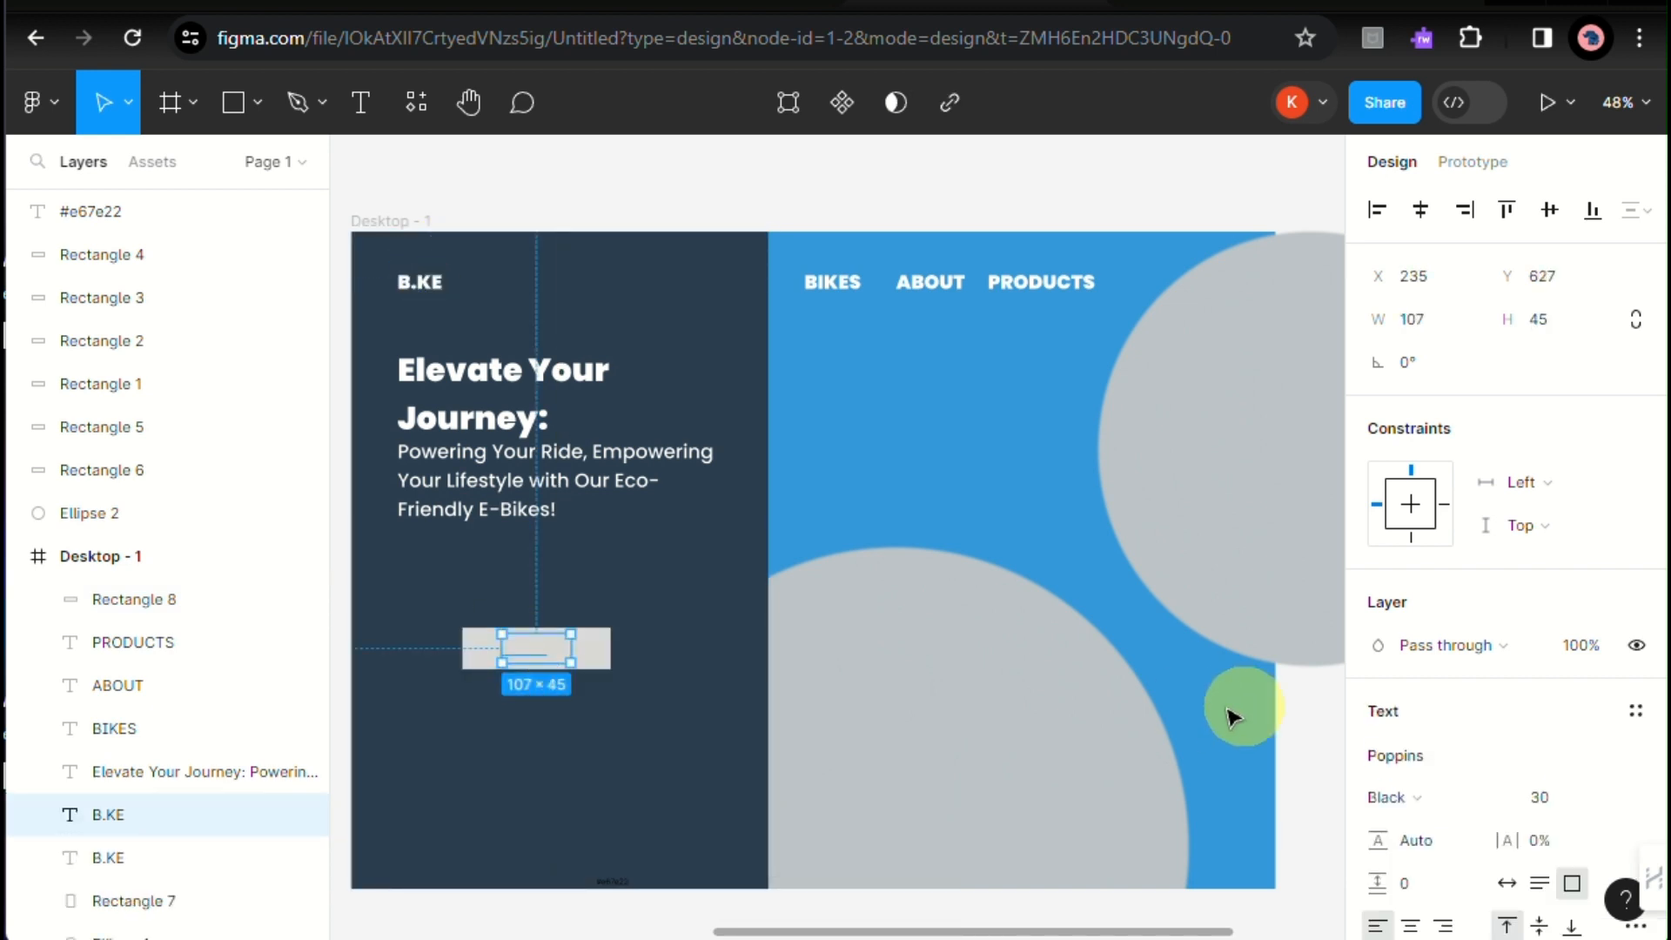
Step: Set the copied B.KE text's fill to 2C3E50 by sampling the dark background
scroll(1453, 766, down, 3)
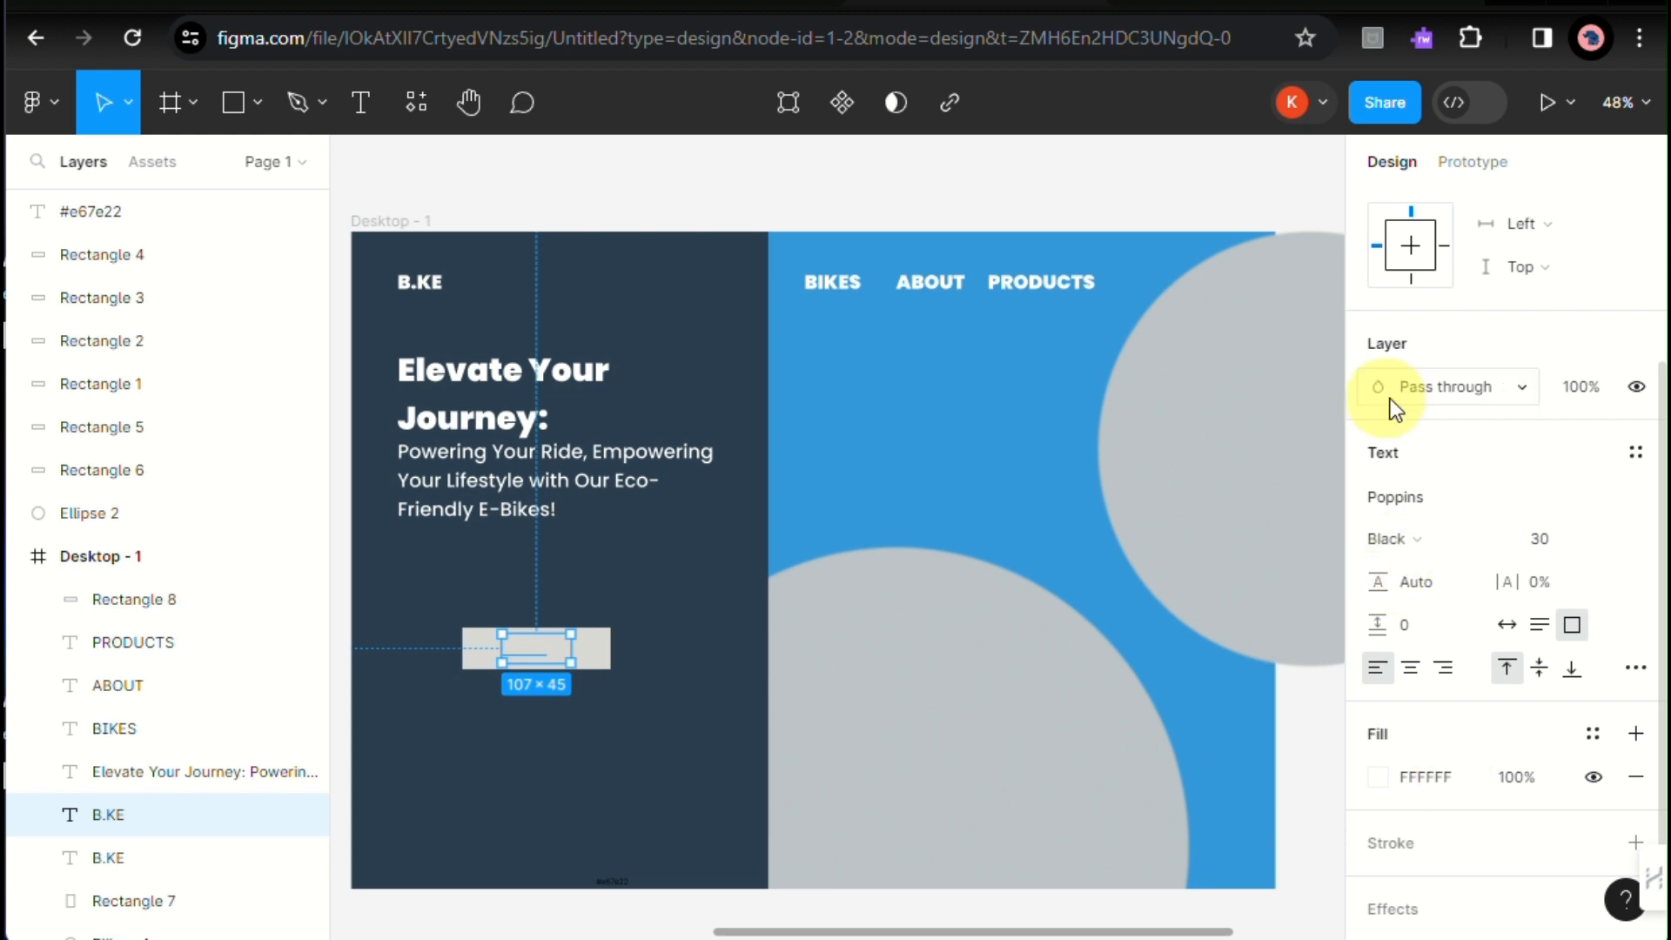
click(1377, 779)
click(1062, 621)
click(739, 552)
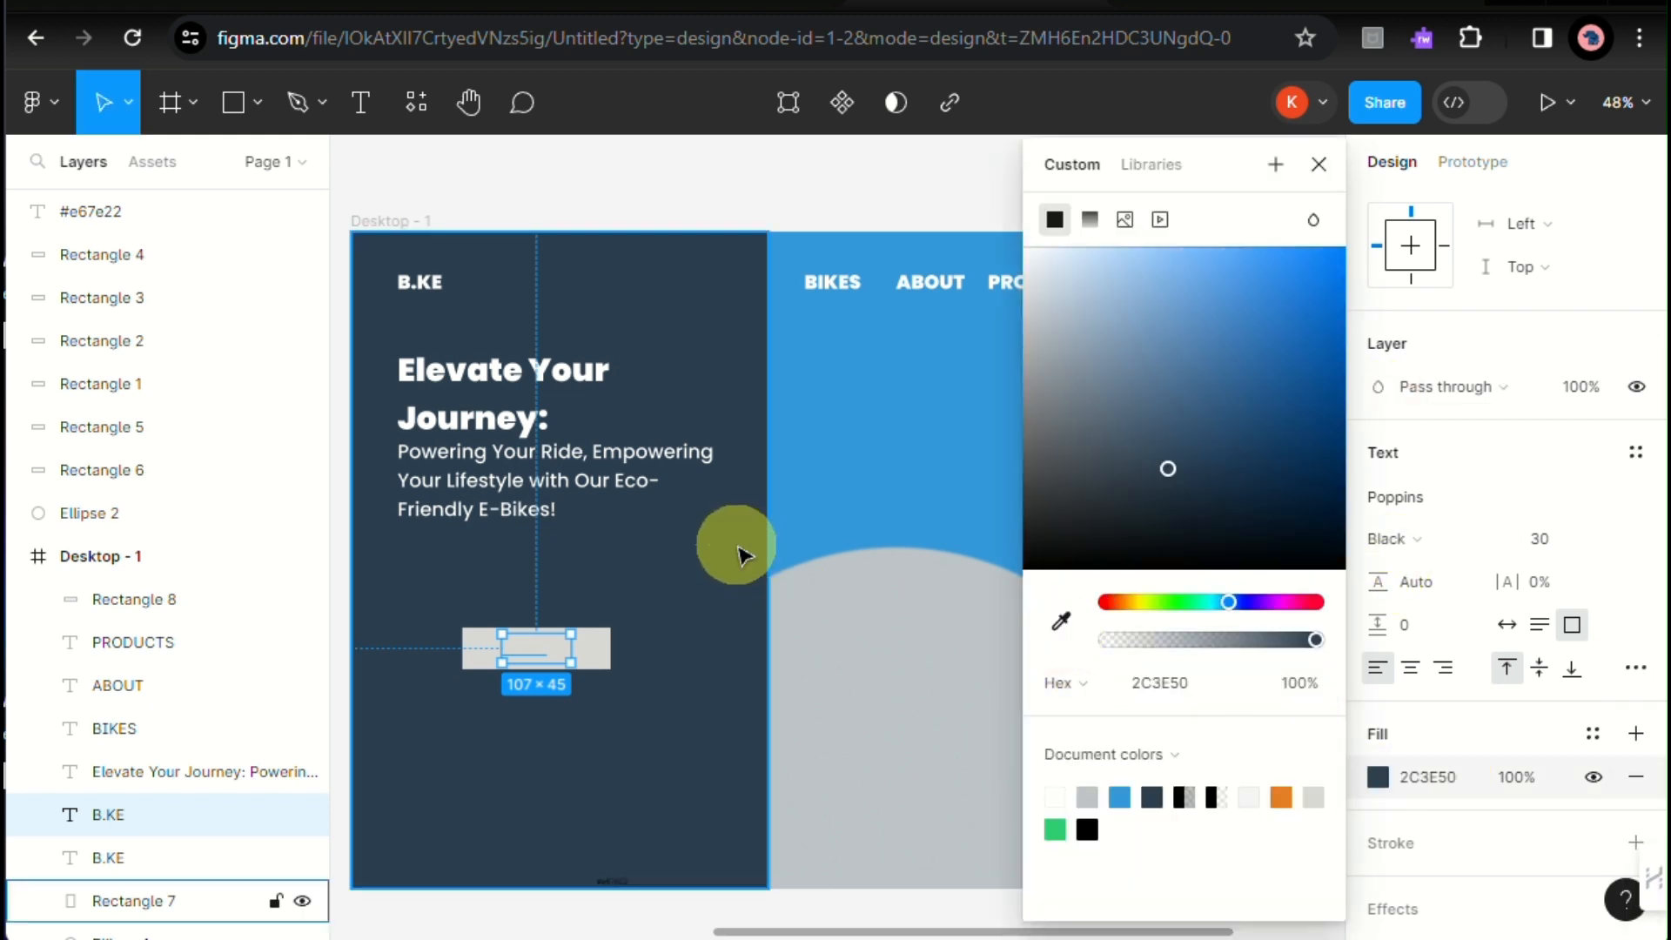
double_click(534, 651)
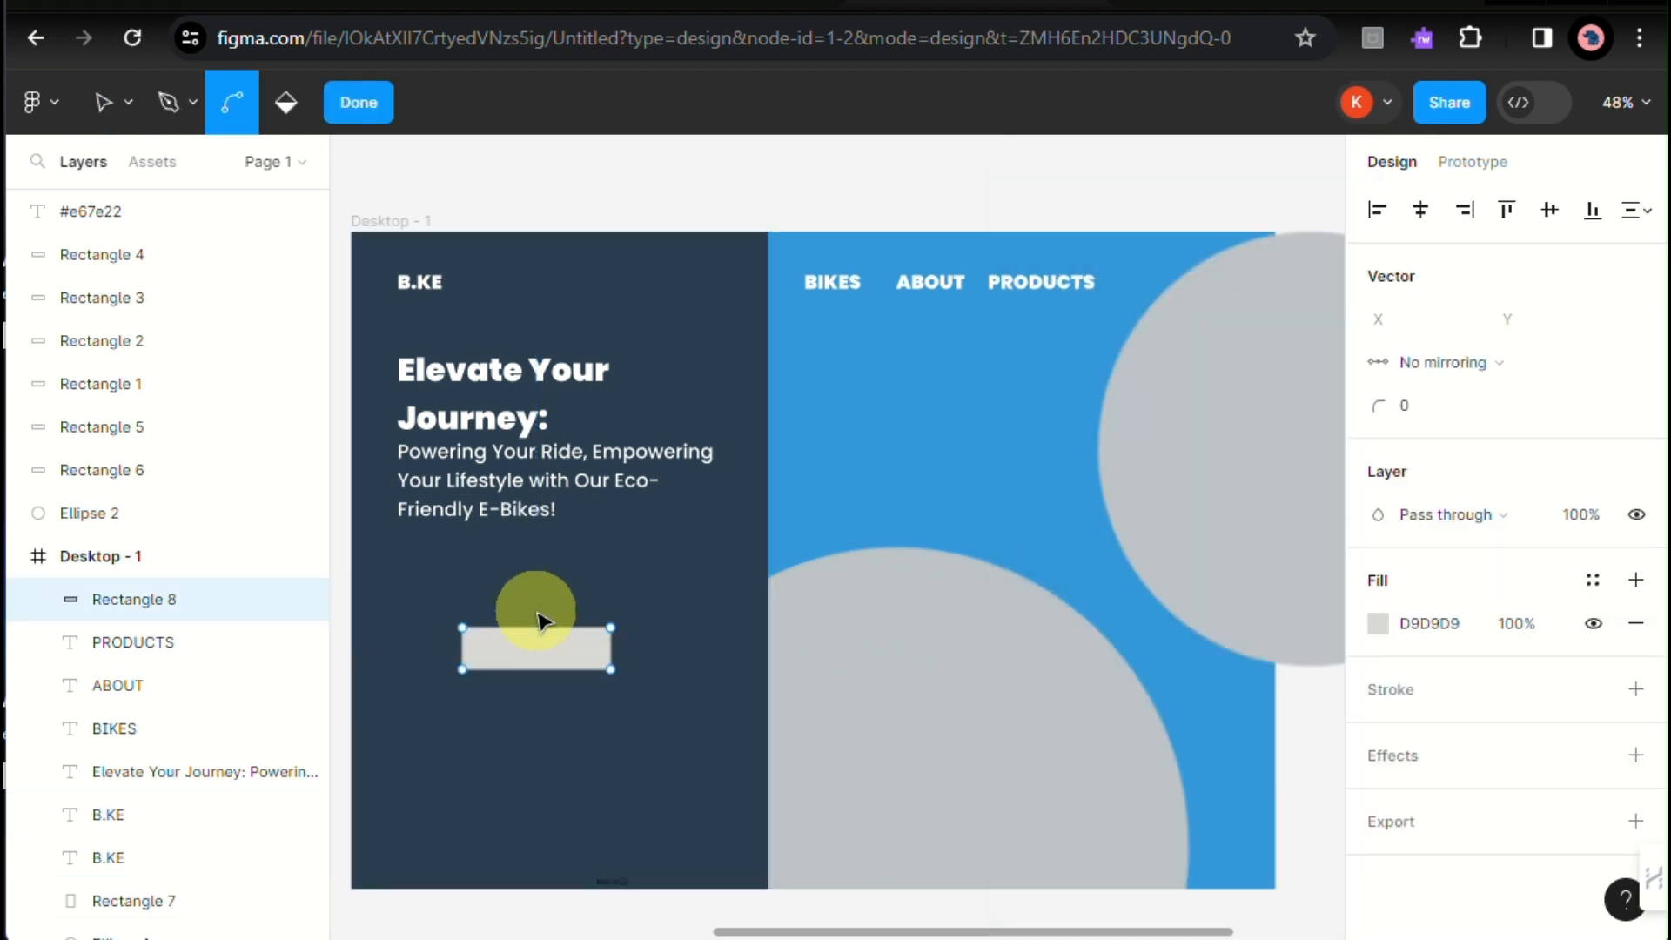
key(Escape)
Step: Place another copy of the B.KE logo text just above the grey rectangle and bring it to the front
click(428, 286)
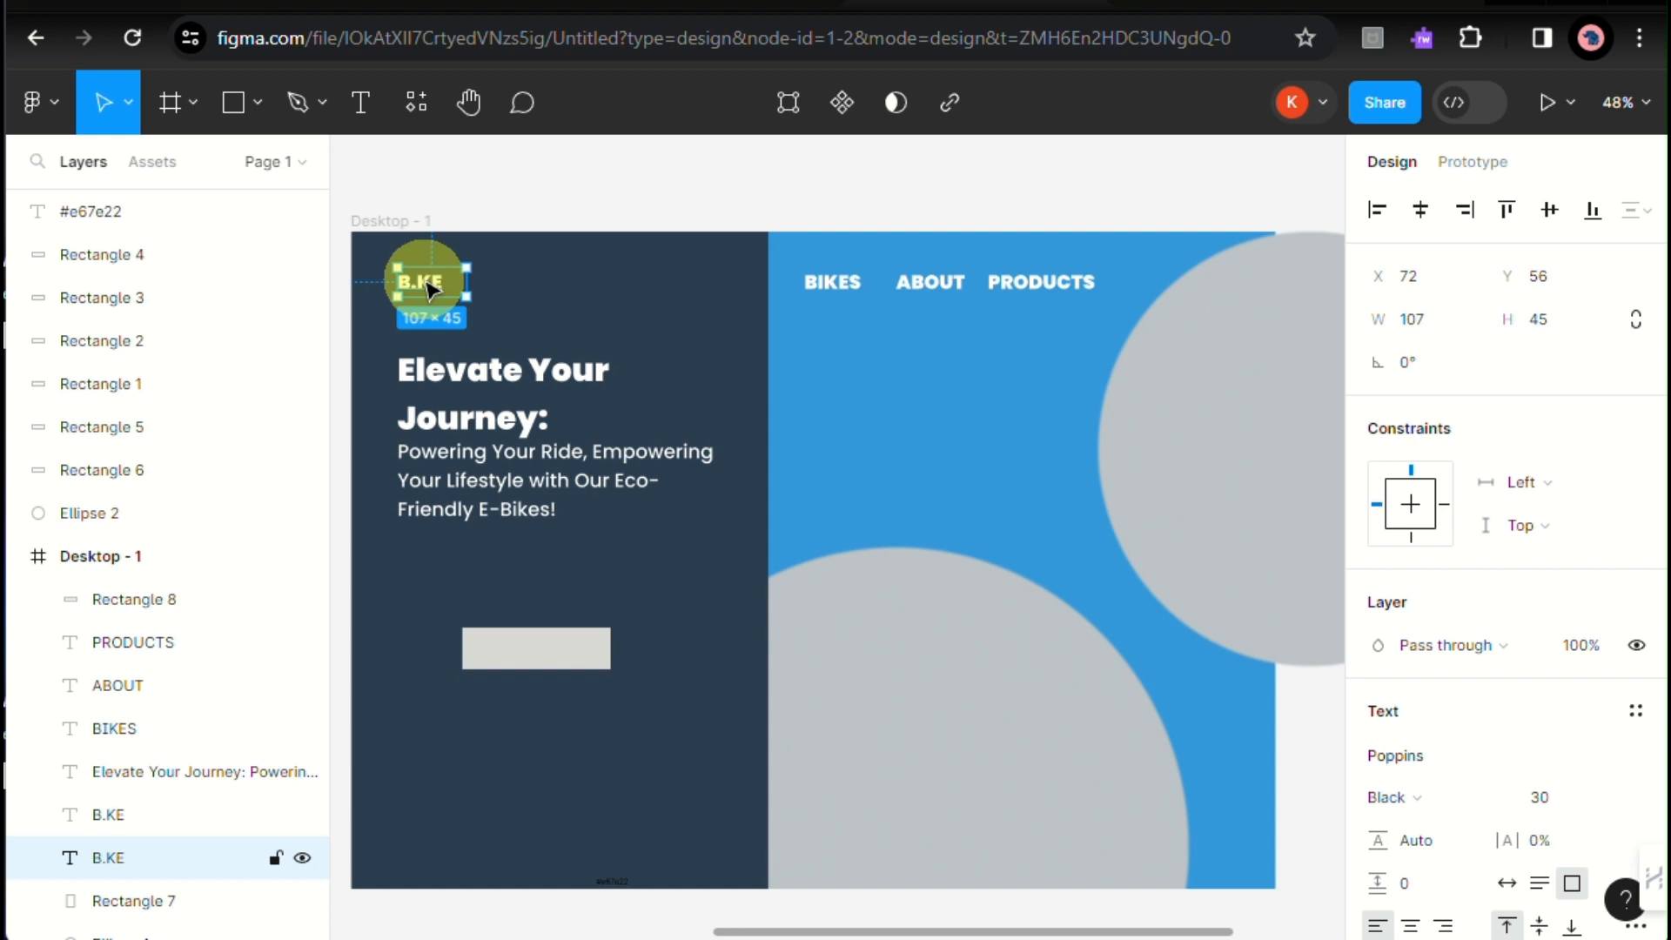
drag(428, 286, 537, 592)
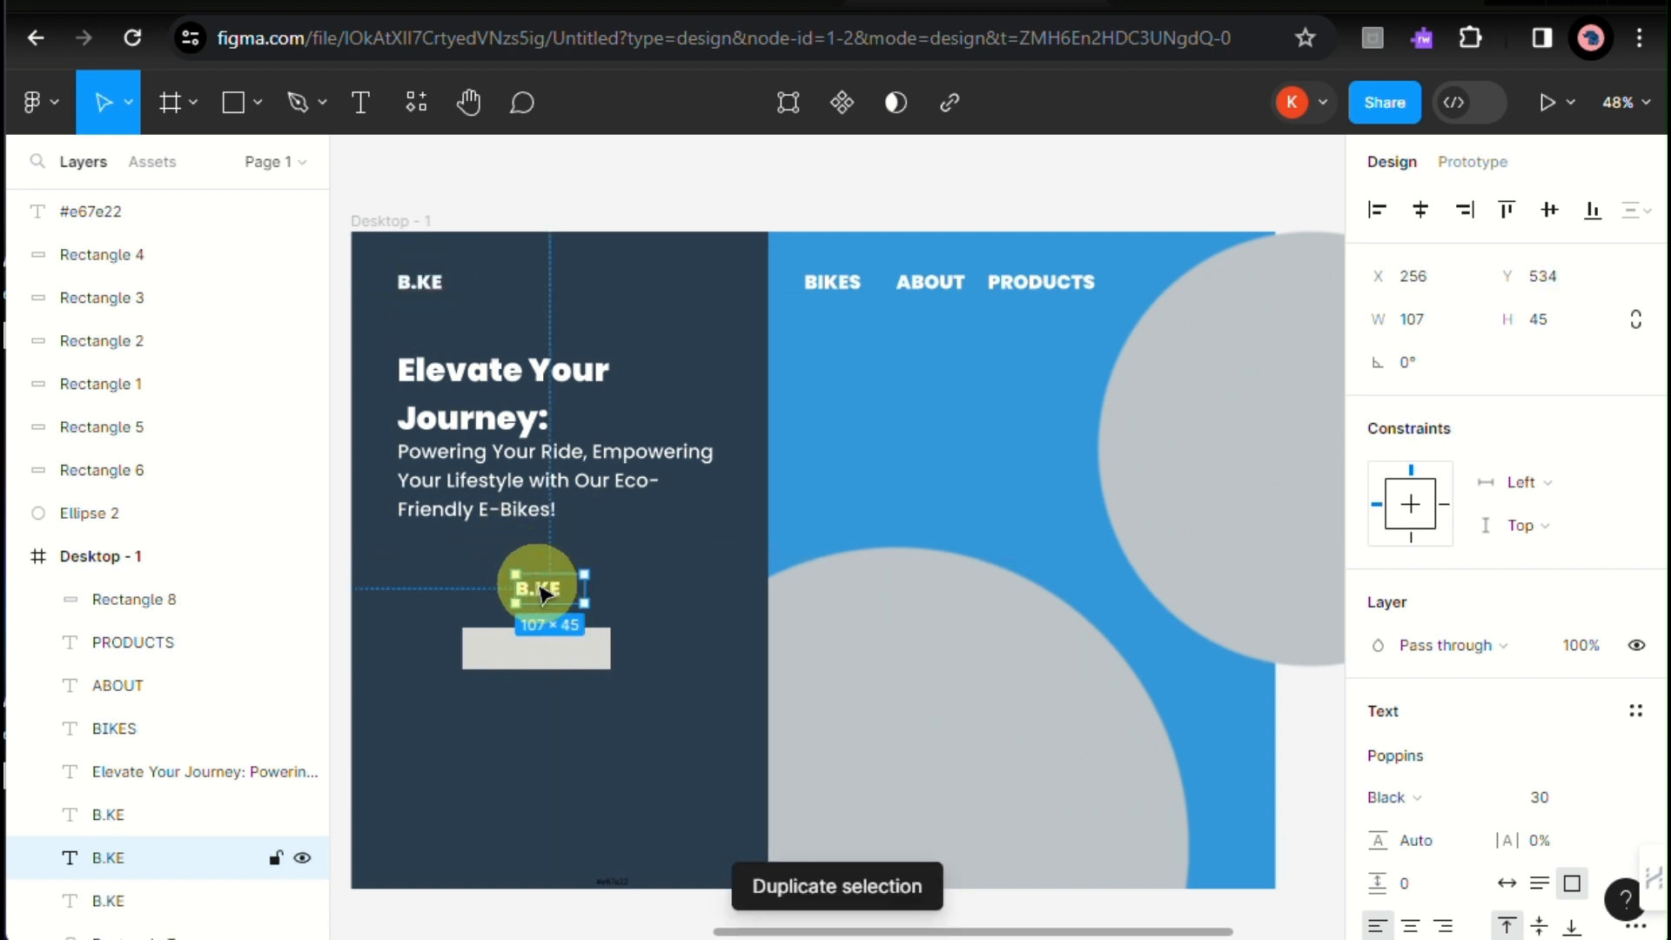
right_click(528, 601)
click(671, 357)
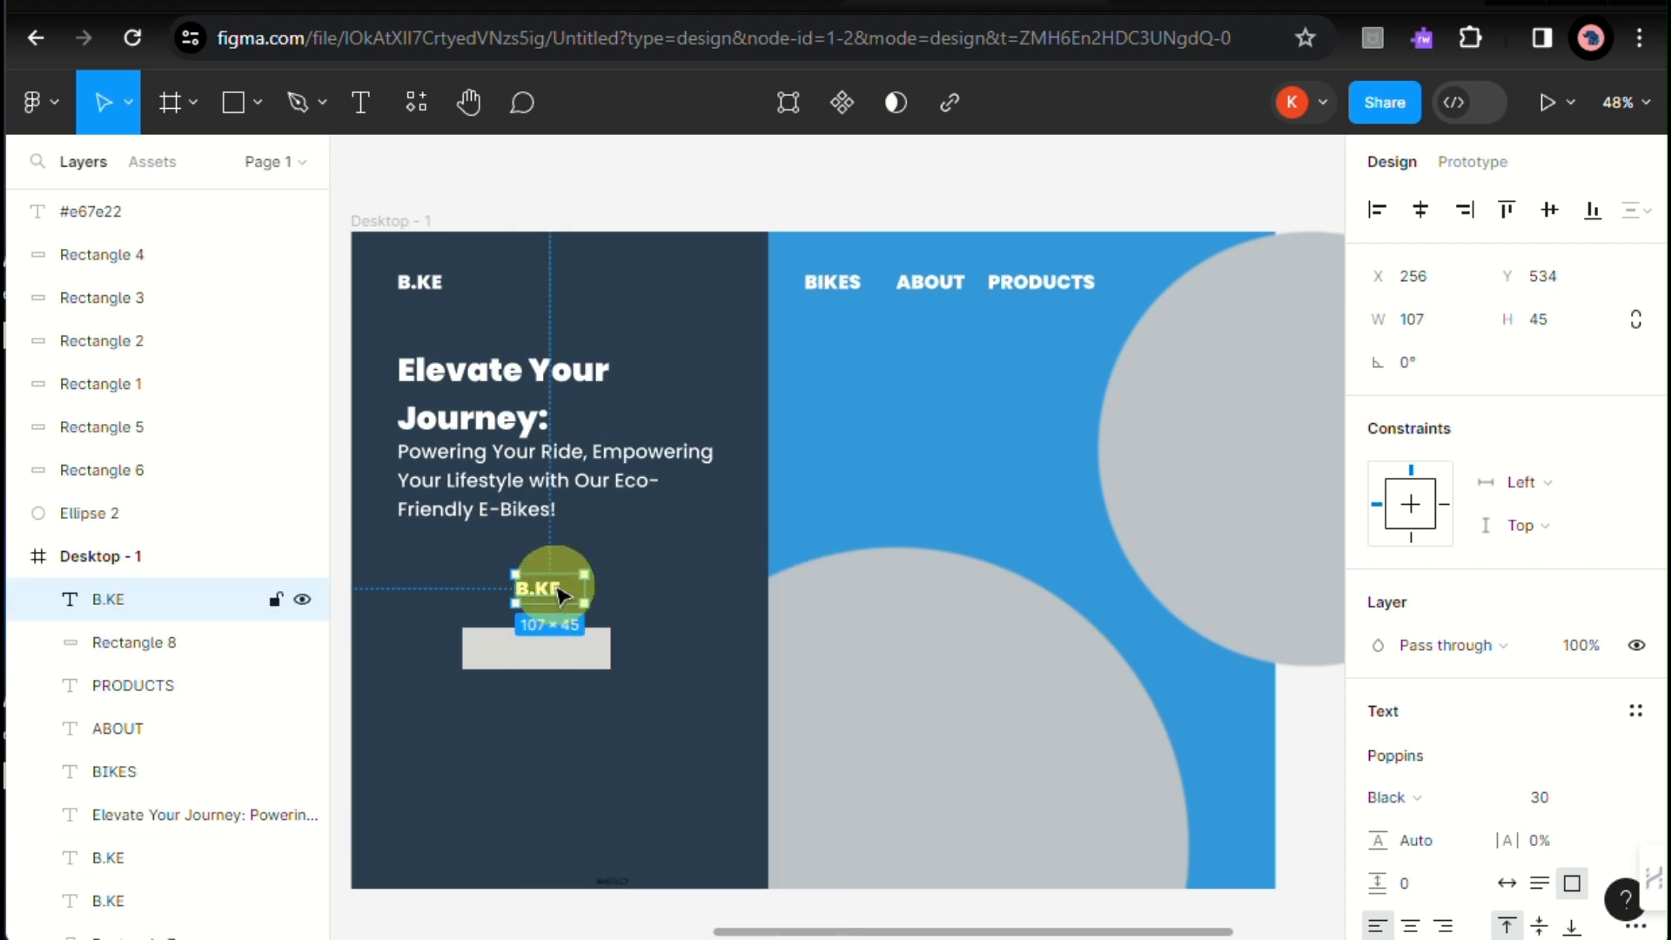
Step: Set the fill of the frontmost B.KE copy to the document colour 2C3E50
scroll(1475, 703, down, 3)
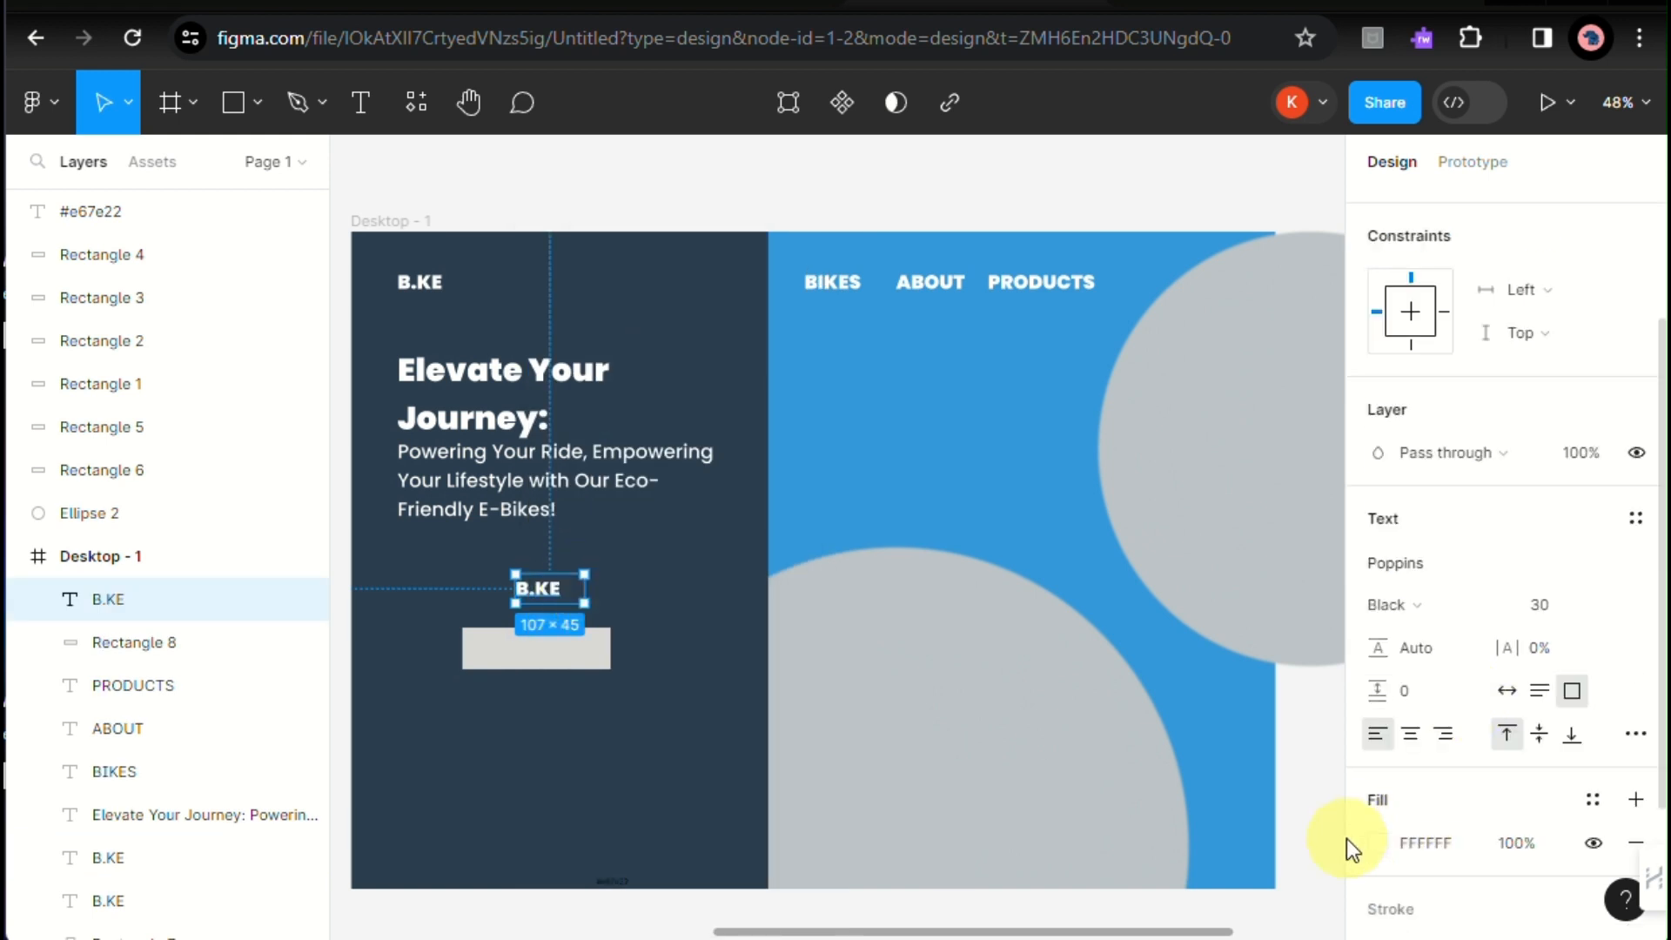
click(1375, 843)
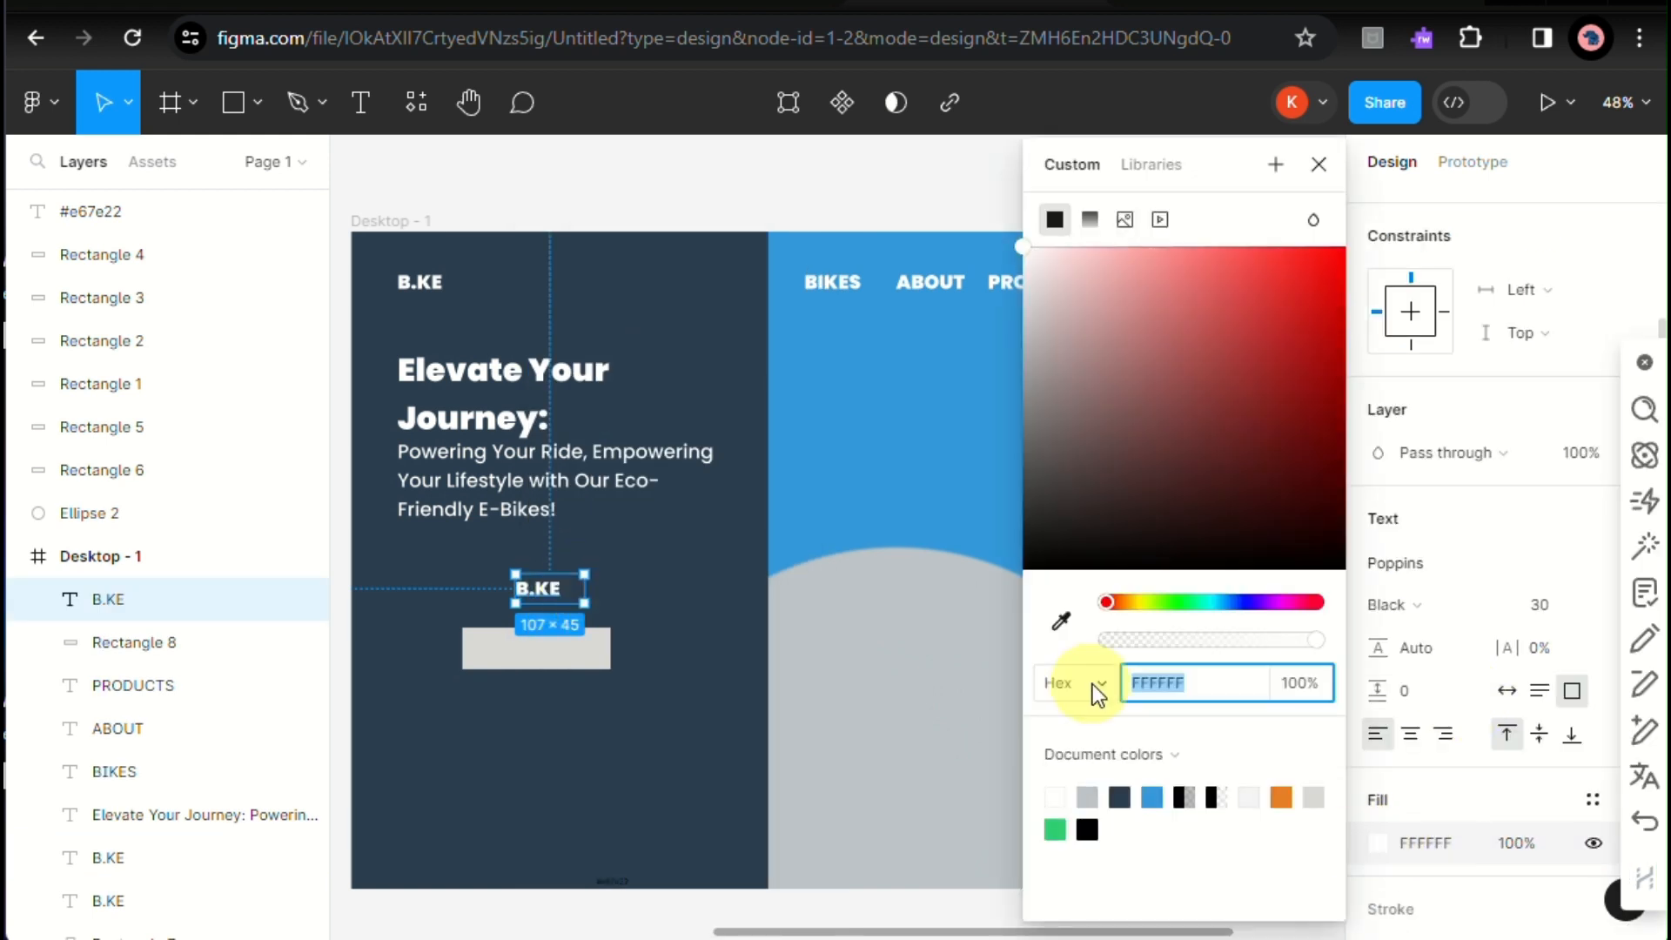
click(1121, 797)
Step: Move the dark B.KE copy onto the grey rectangle, replace its text with "BUY NOW" and widen its box to fit one line
drag(557, 587, 544, 651)
double_click(545, 651)
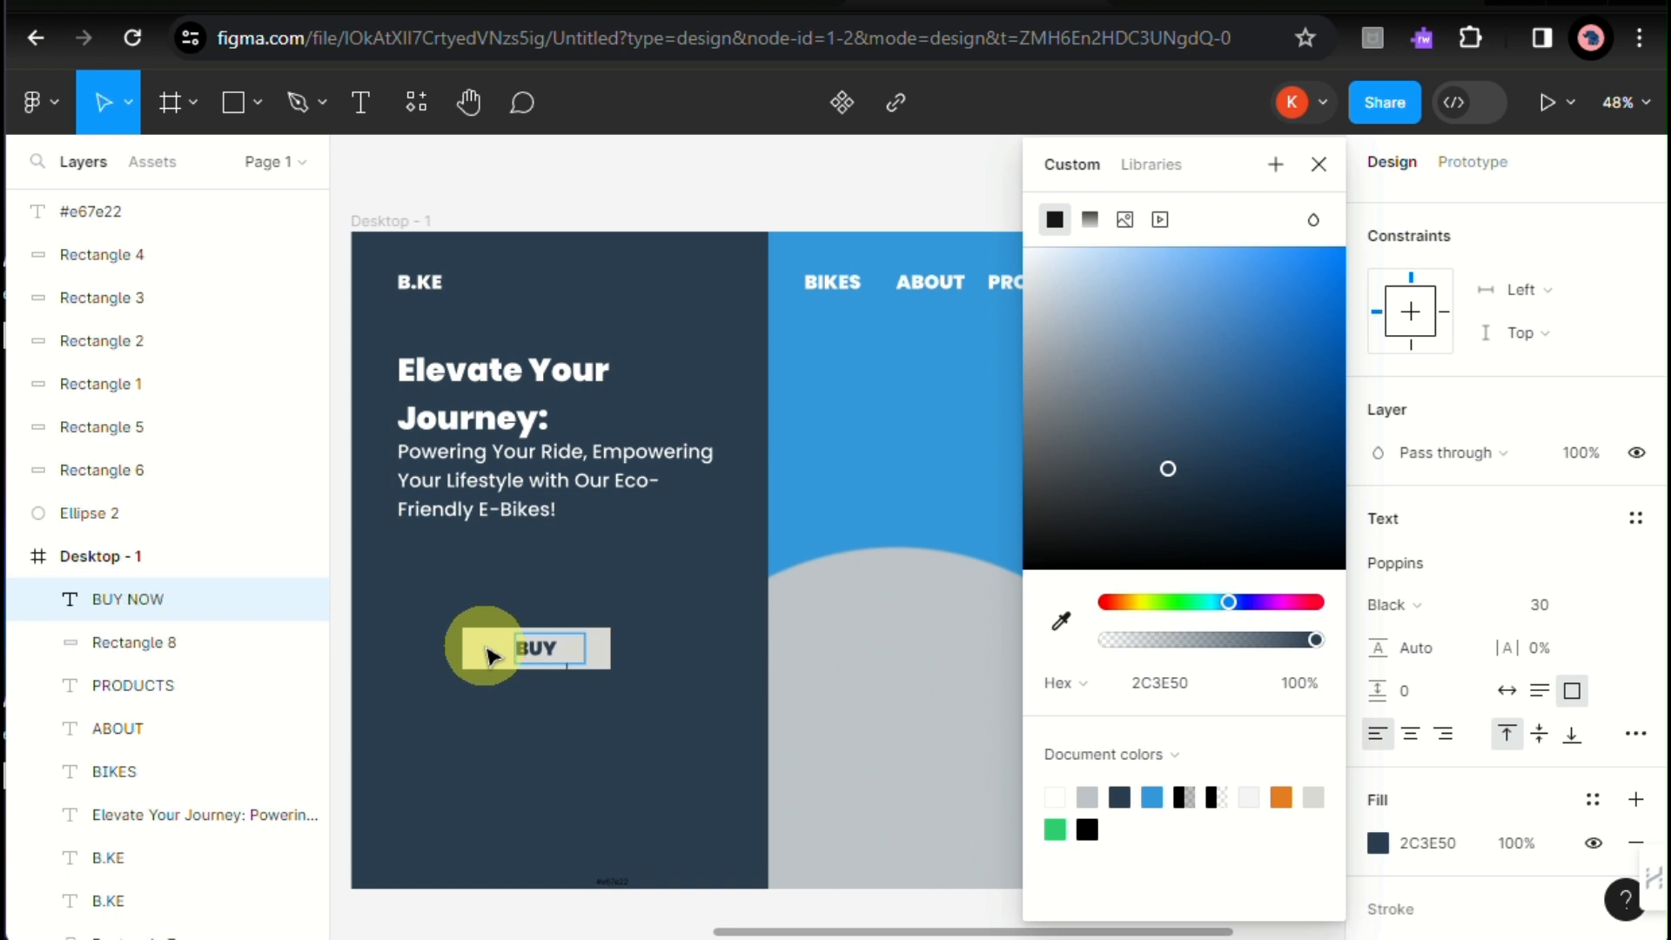
key(Escape)
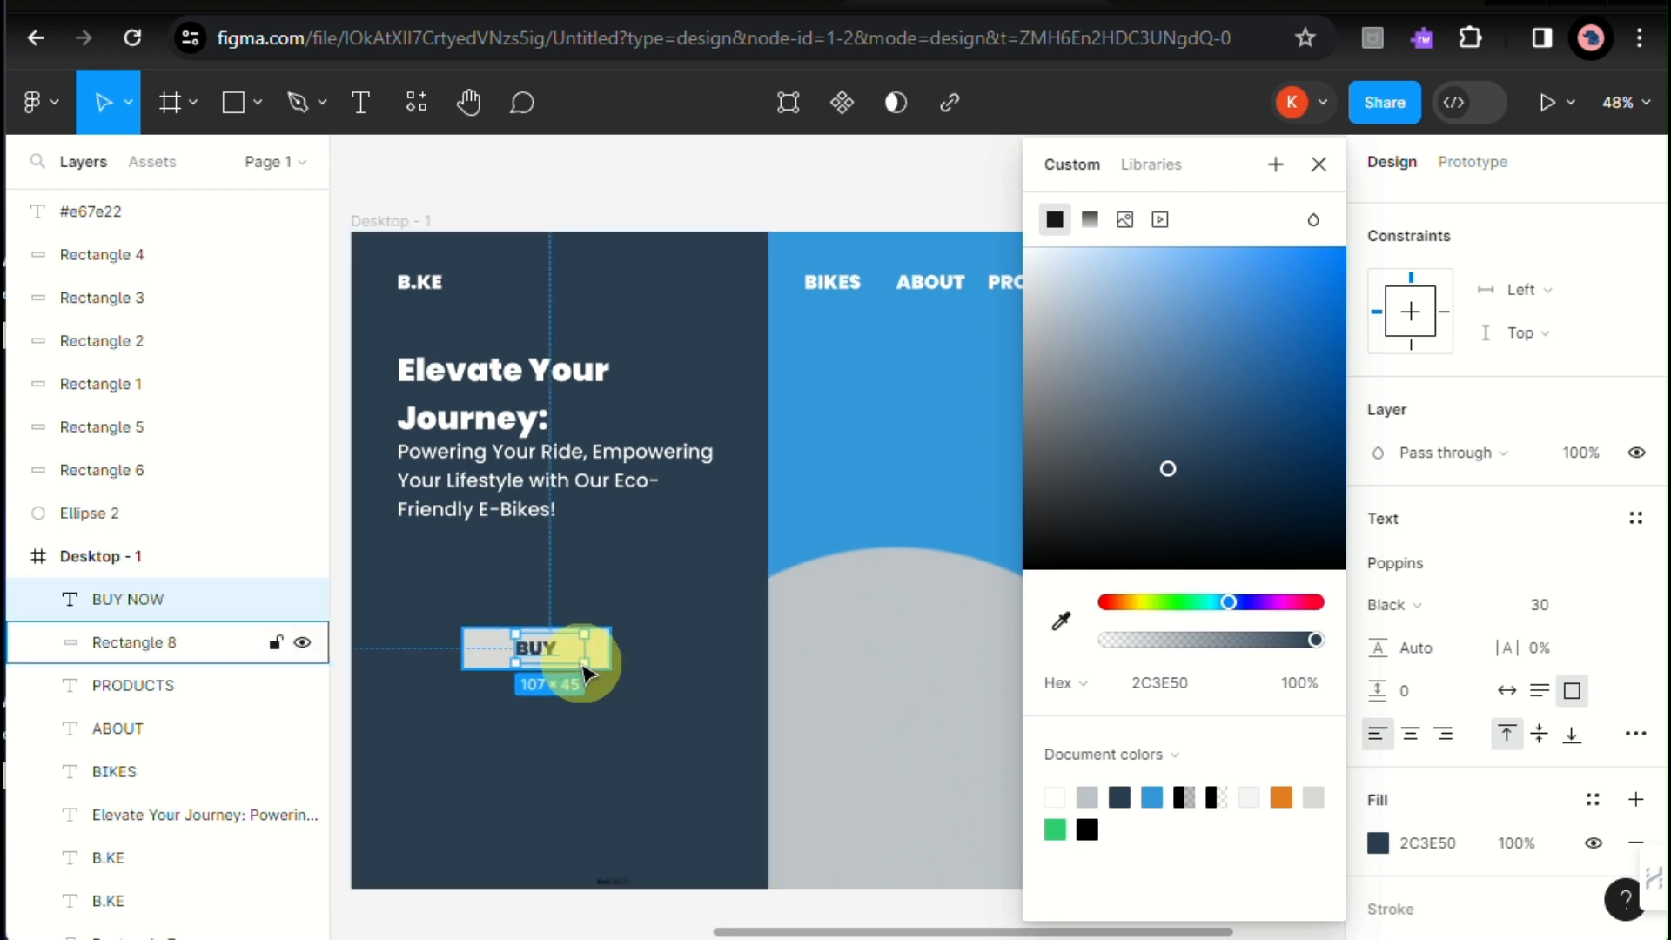
mouse_move(585, 662)
mouse_down()
mouse_move(656, 660)
mouse_move(597, 645)
mouse_up()
click(726, 809)
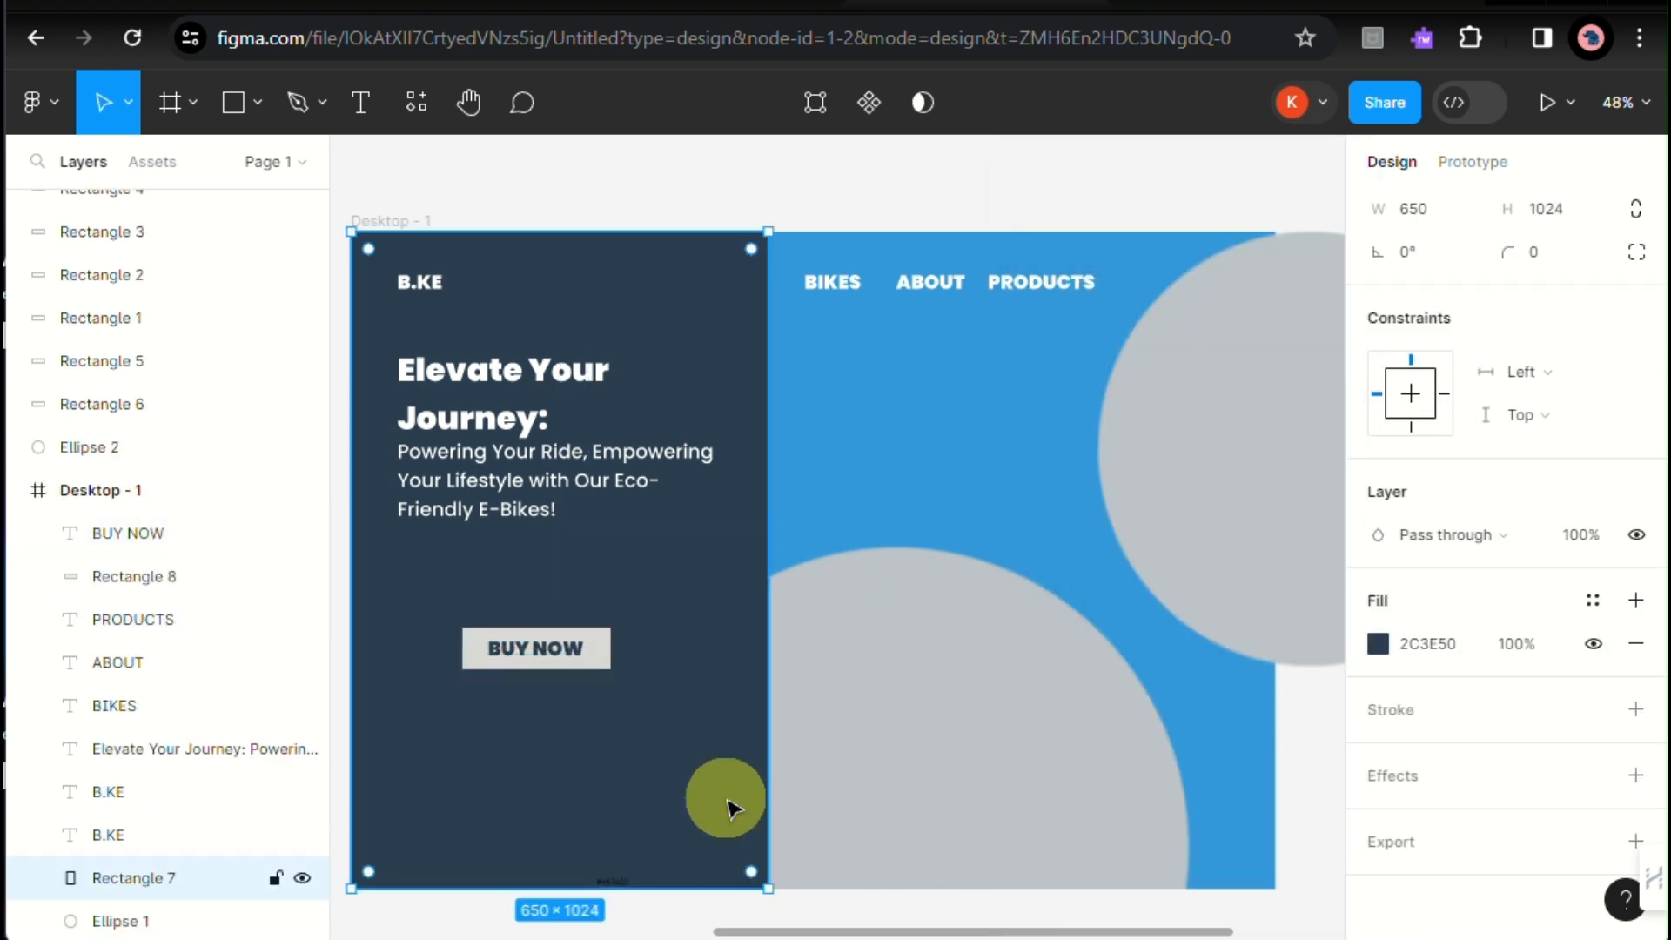
Step: Add a drop shadow to the grey BUY NOW rectangle and set its X offset to 10
scroll(727, 805, down, 1)
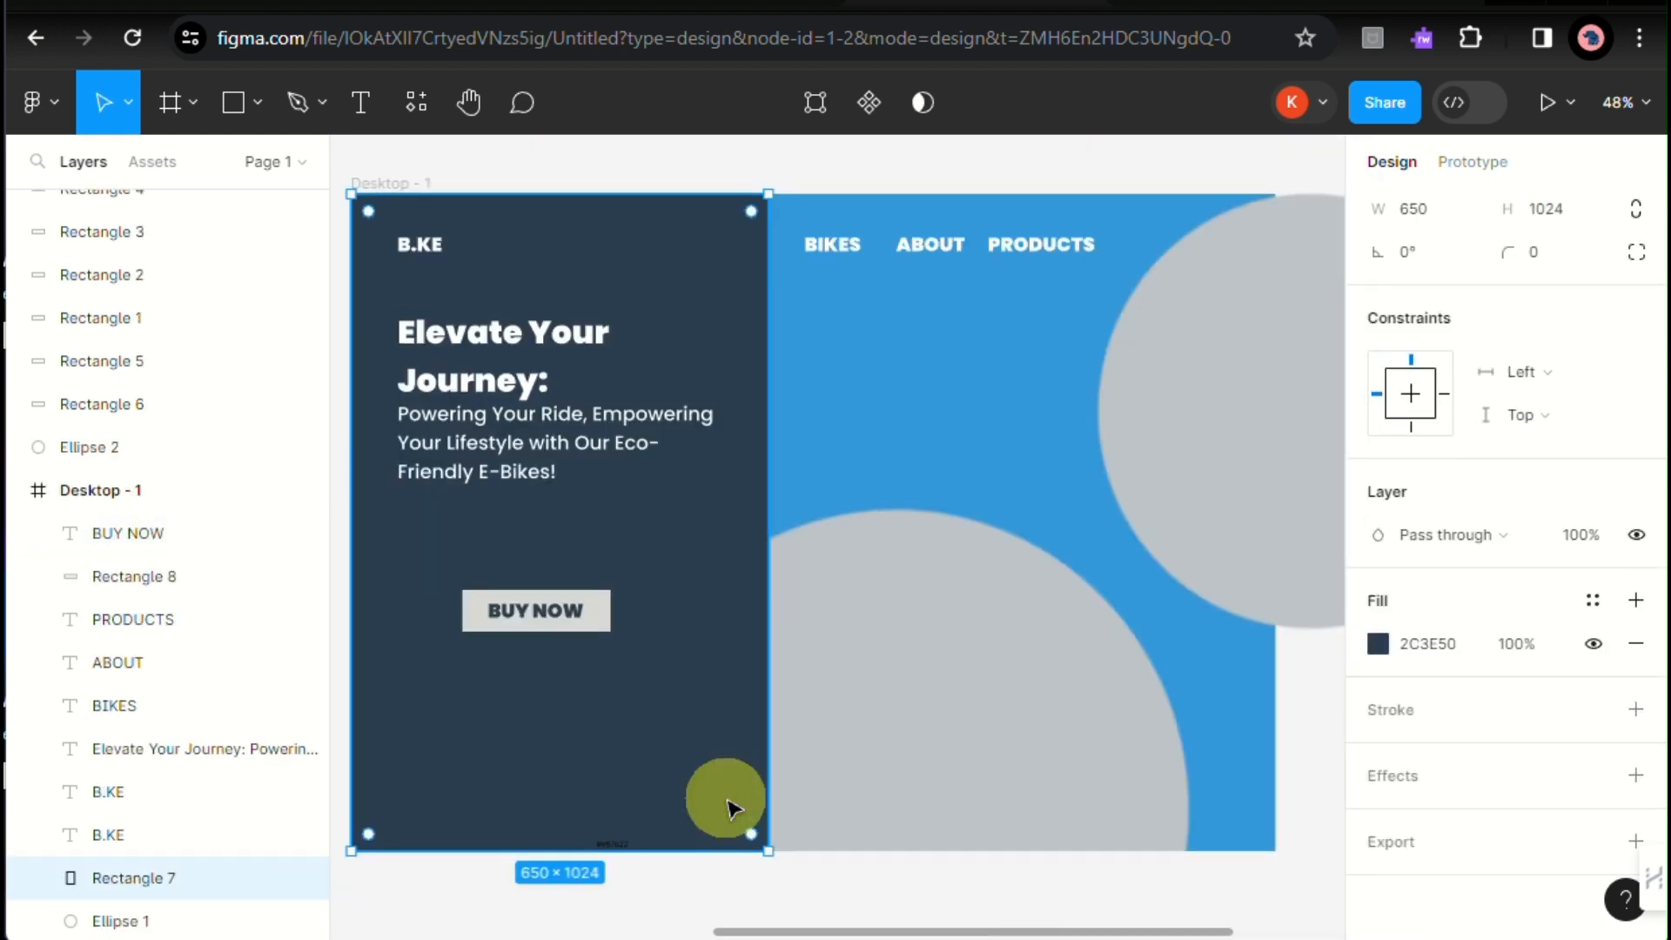
click(607, 622)
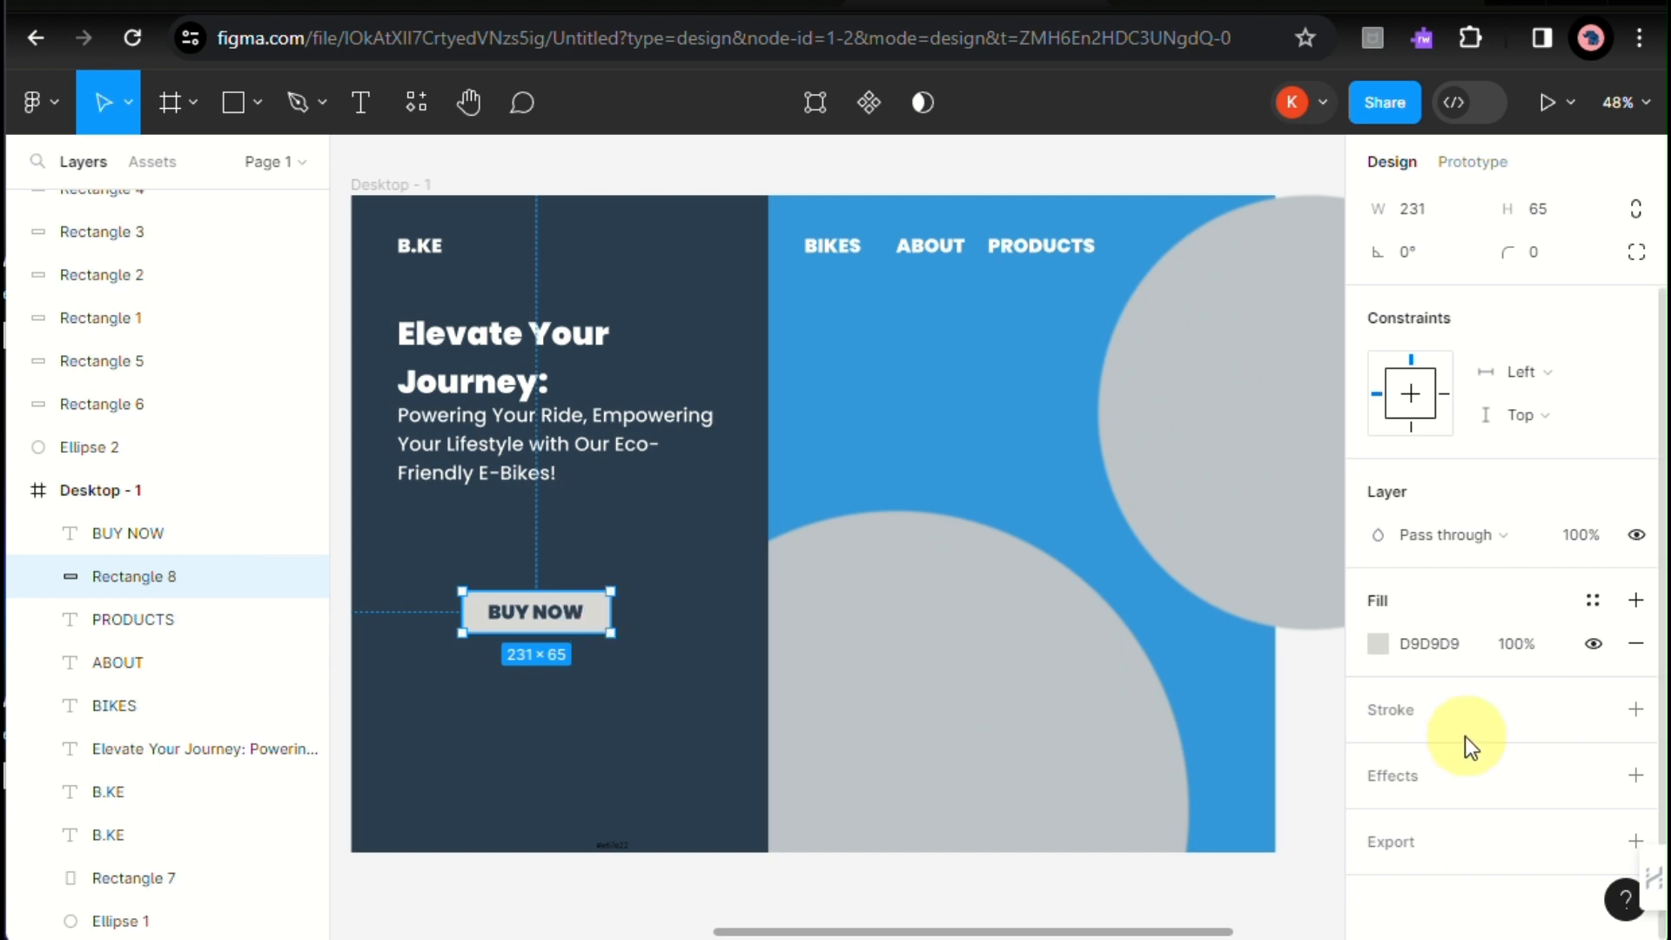
click(1484, 777)
click(1384, 816)
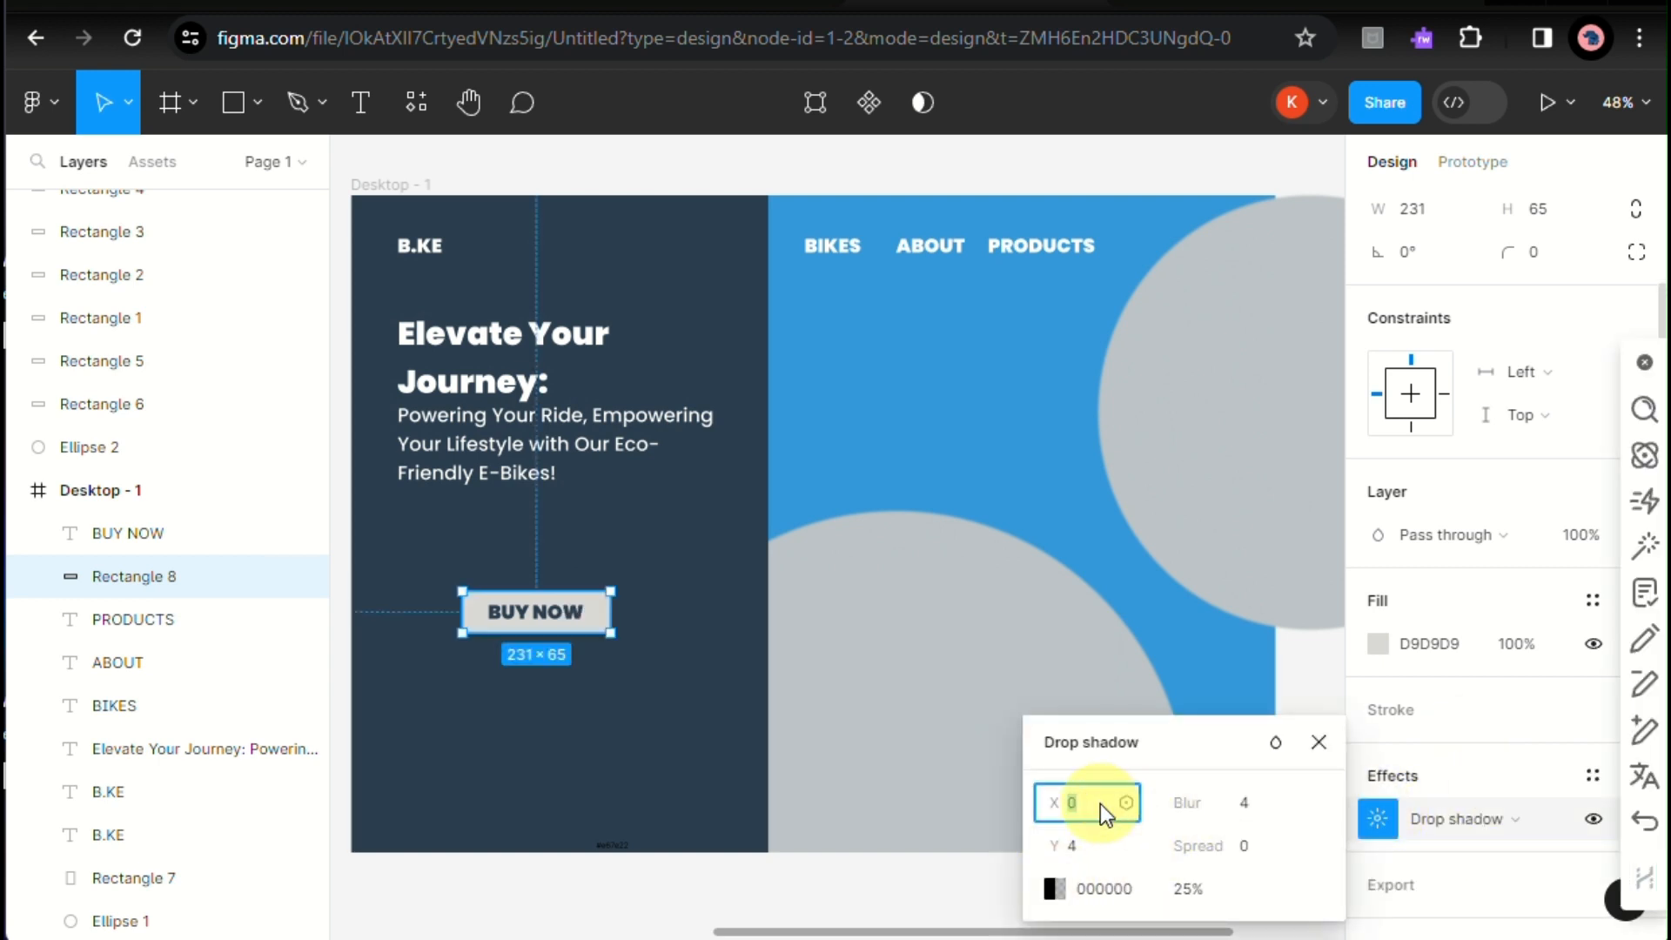
text(5)
key(Return)
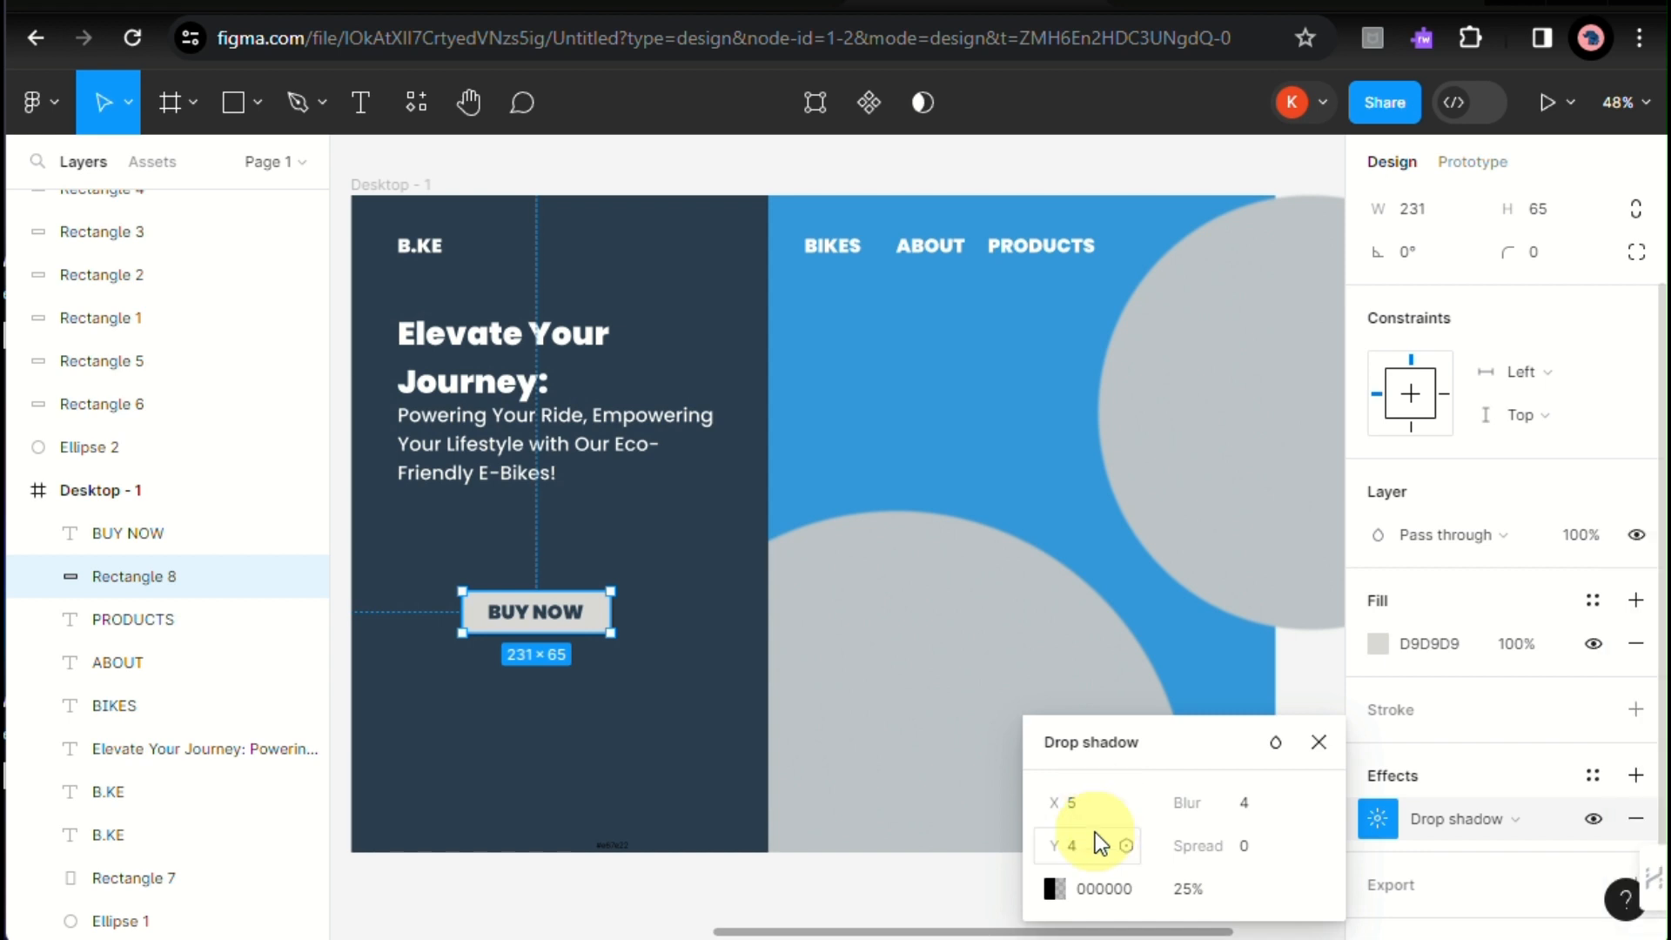
text(10)
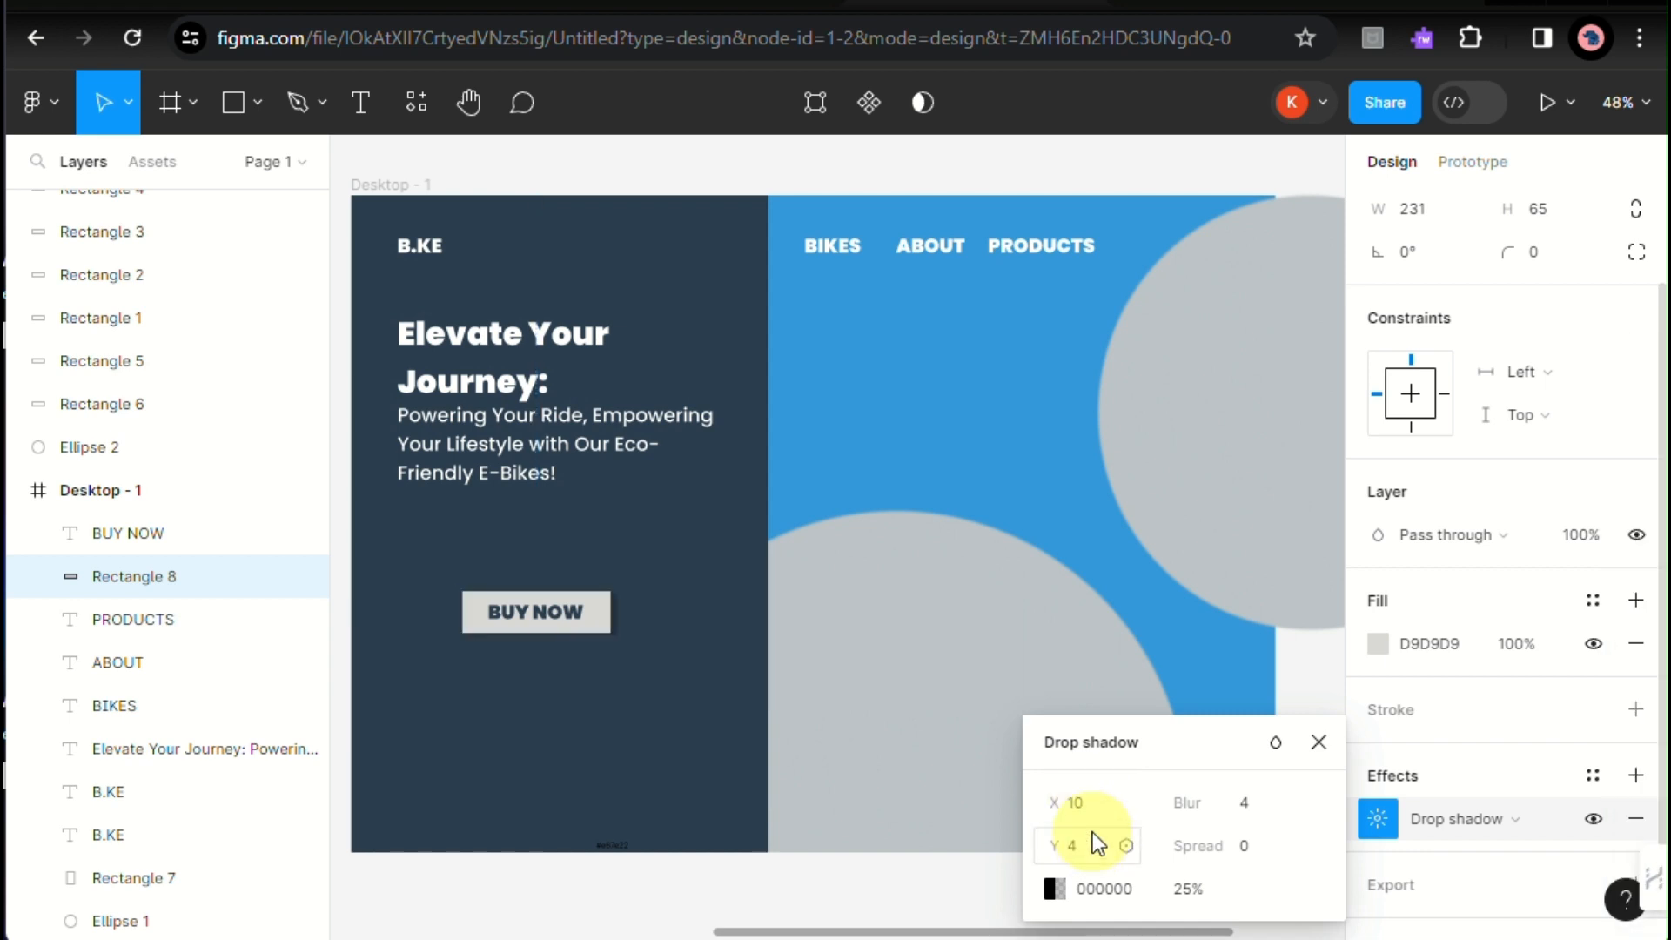
Step: Set the button shadow's Y offset to 10 and its blur to 20
click(1094, 848)
text(10)
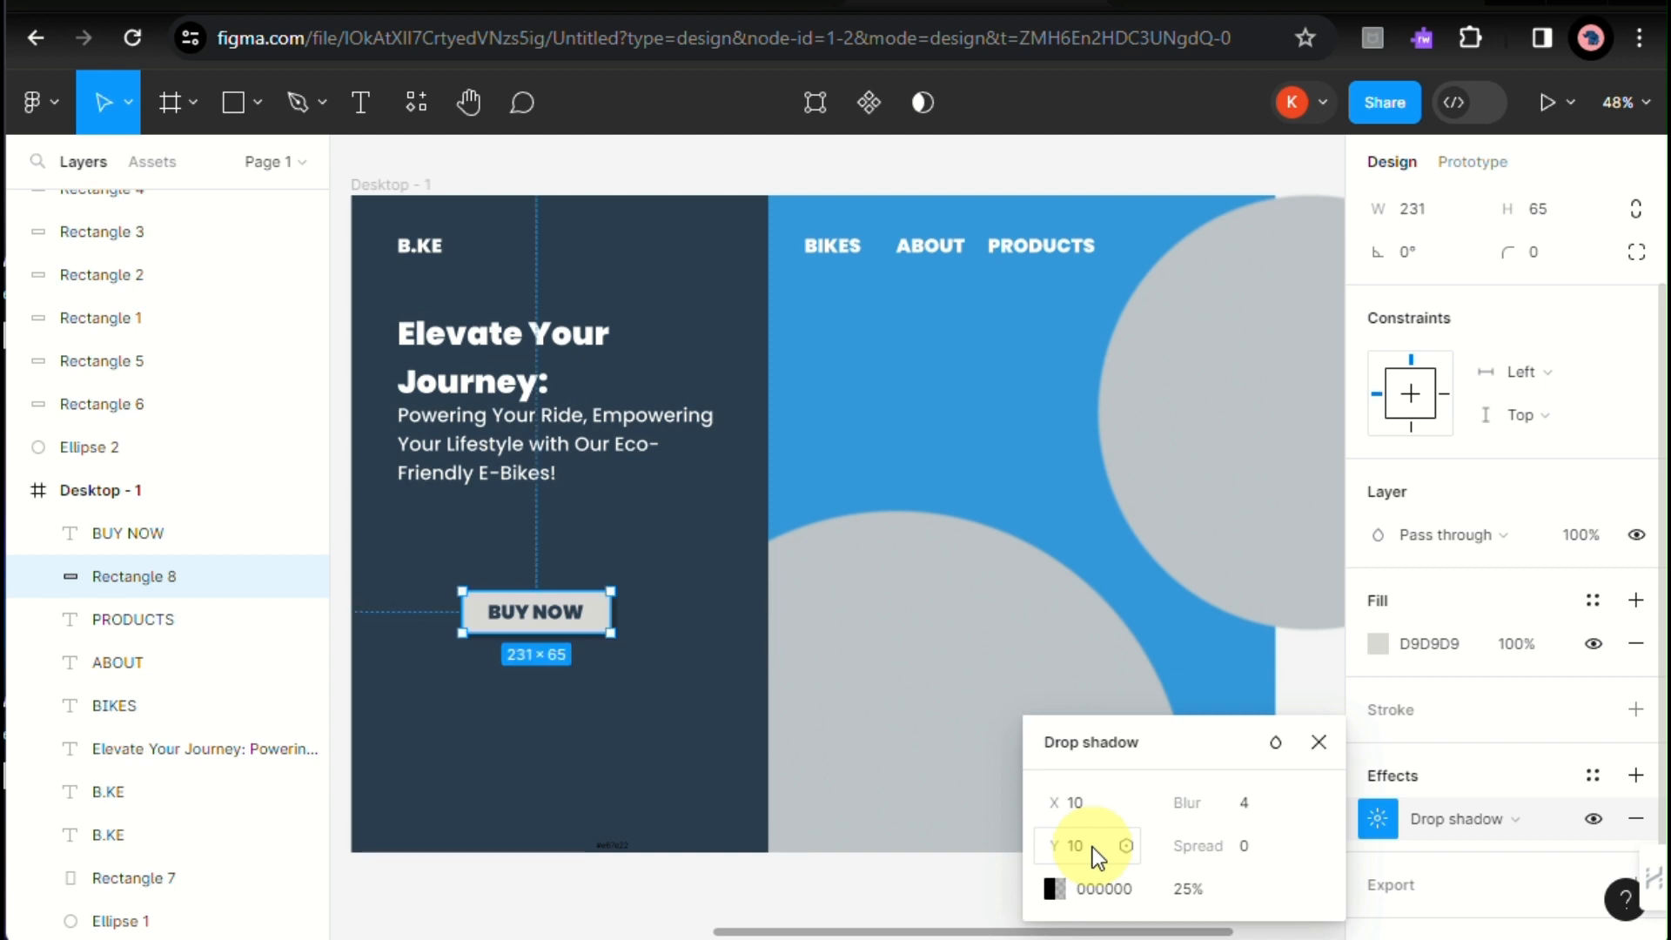
click(1266, 810)
text(20)
key(Return)
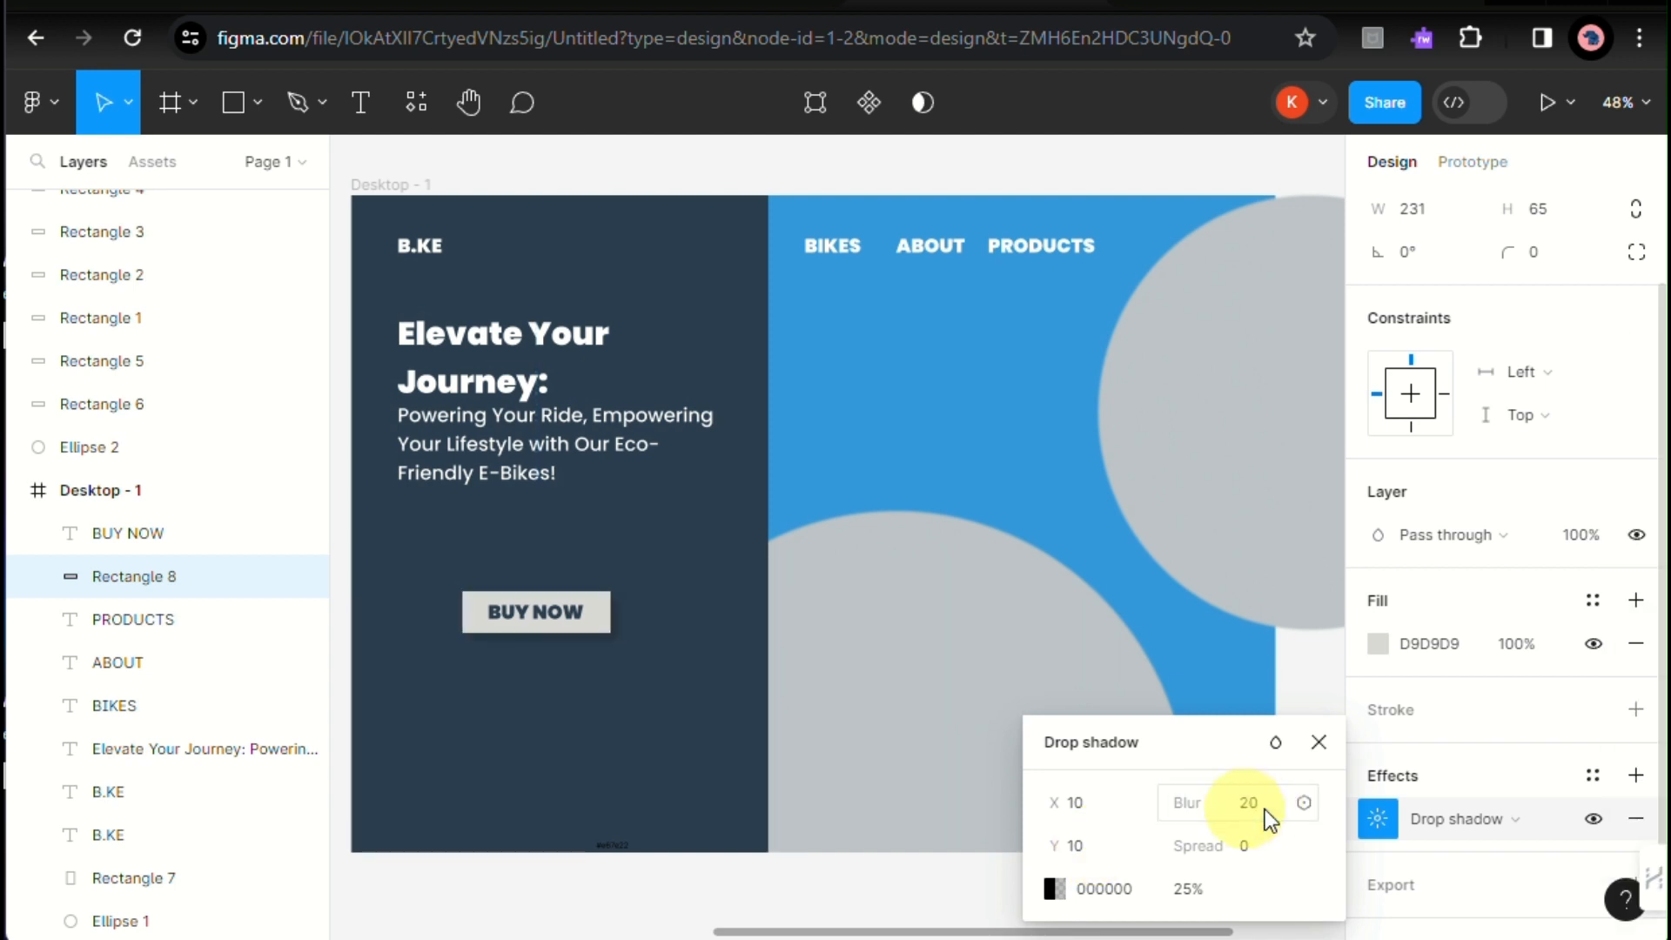
click(478, 720)
scroll(1005, 522, down, 1)
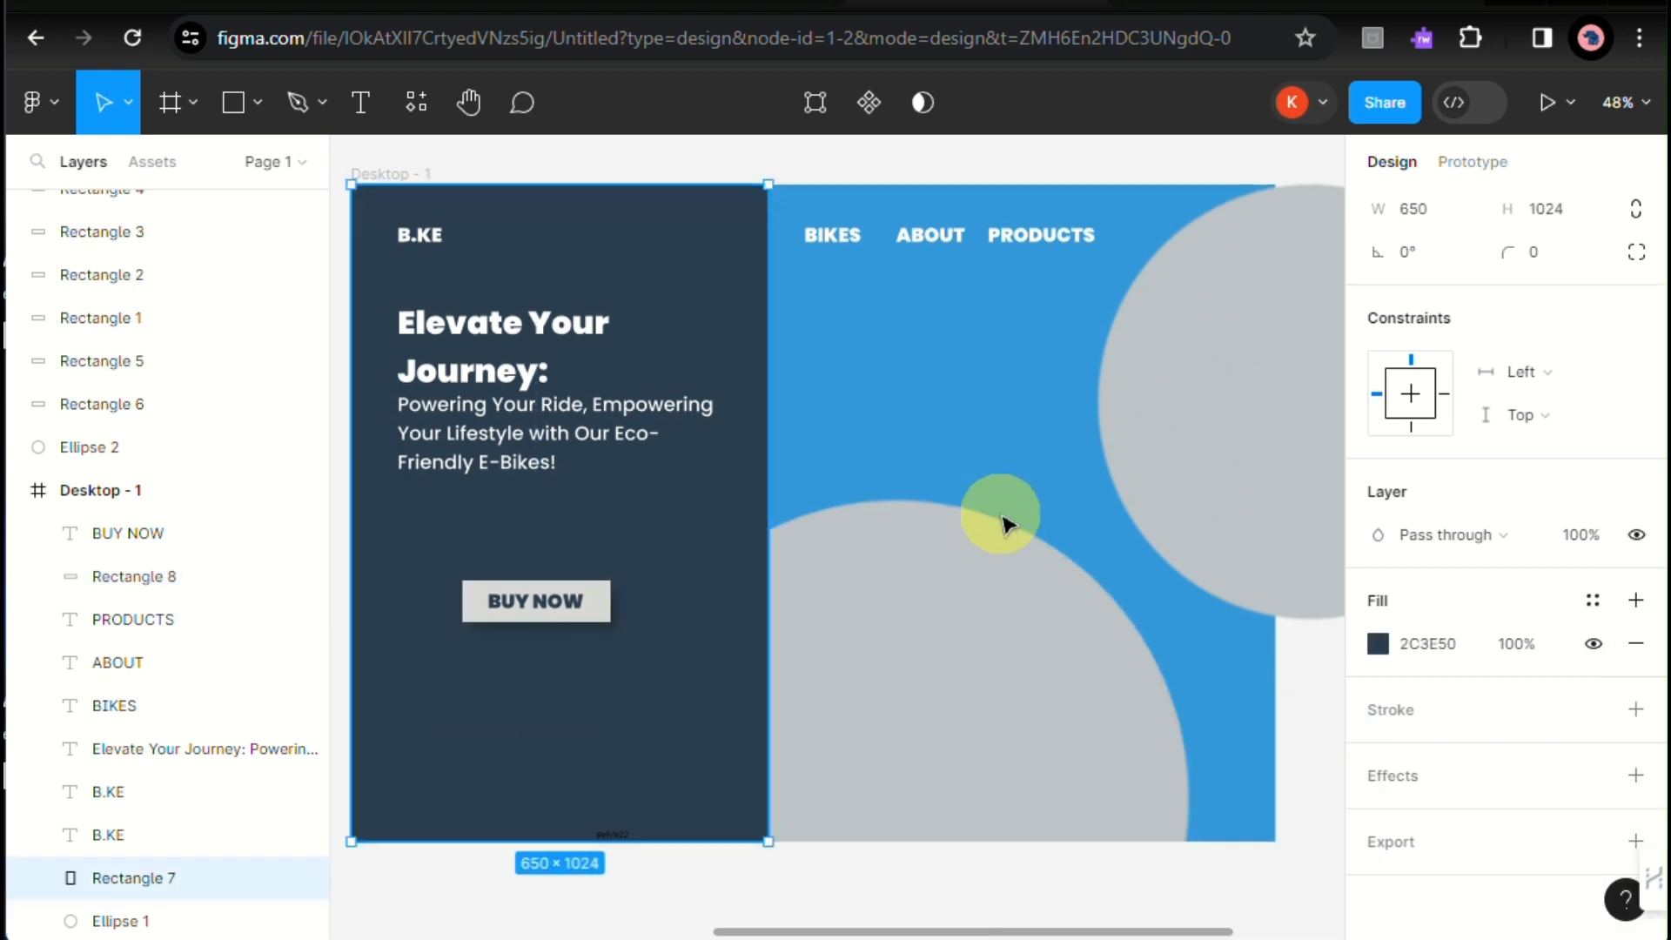
scroll(1006, 523, up, 1)
scroll(1006, 523, down, 1)
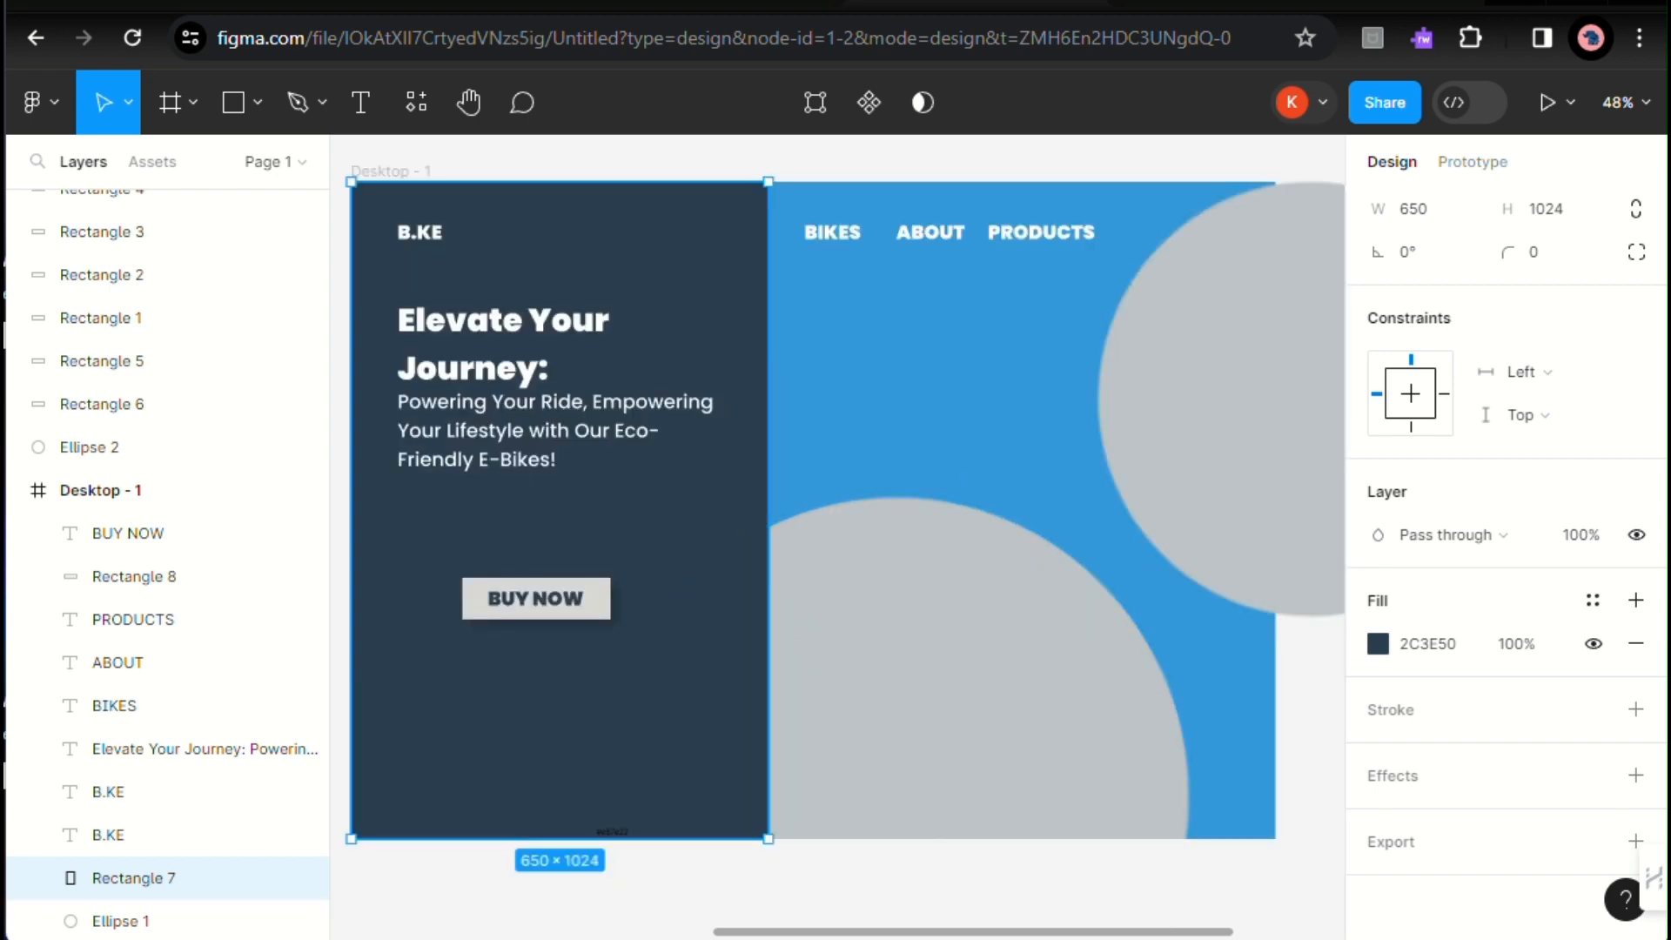
Step: Open Mixkit's free stock music page in a new browser tab and view the asset categories its search offers
click(1211, 2)
text(MIXKI)
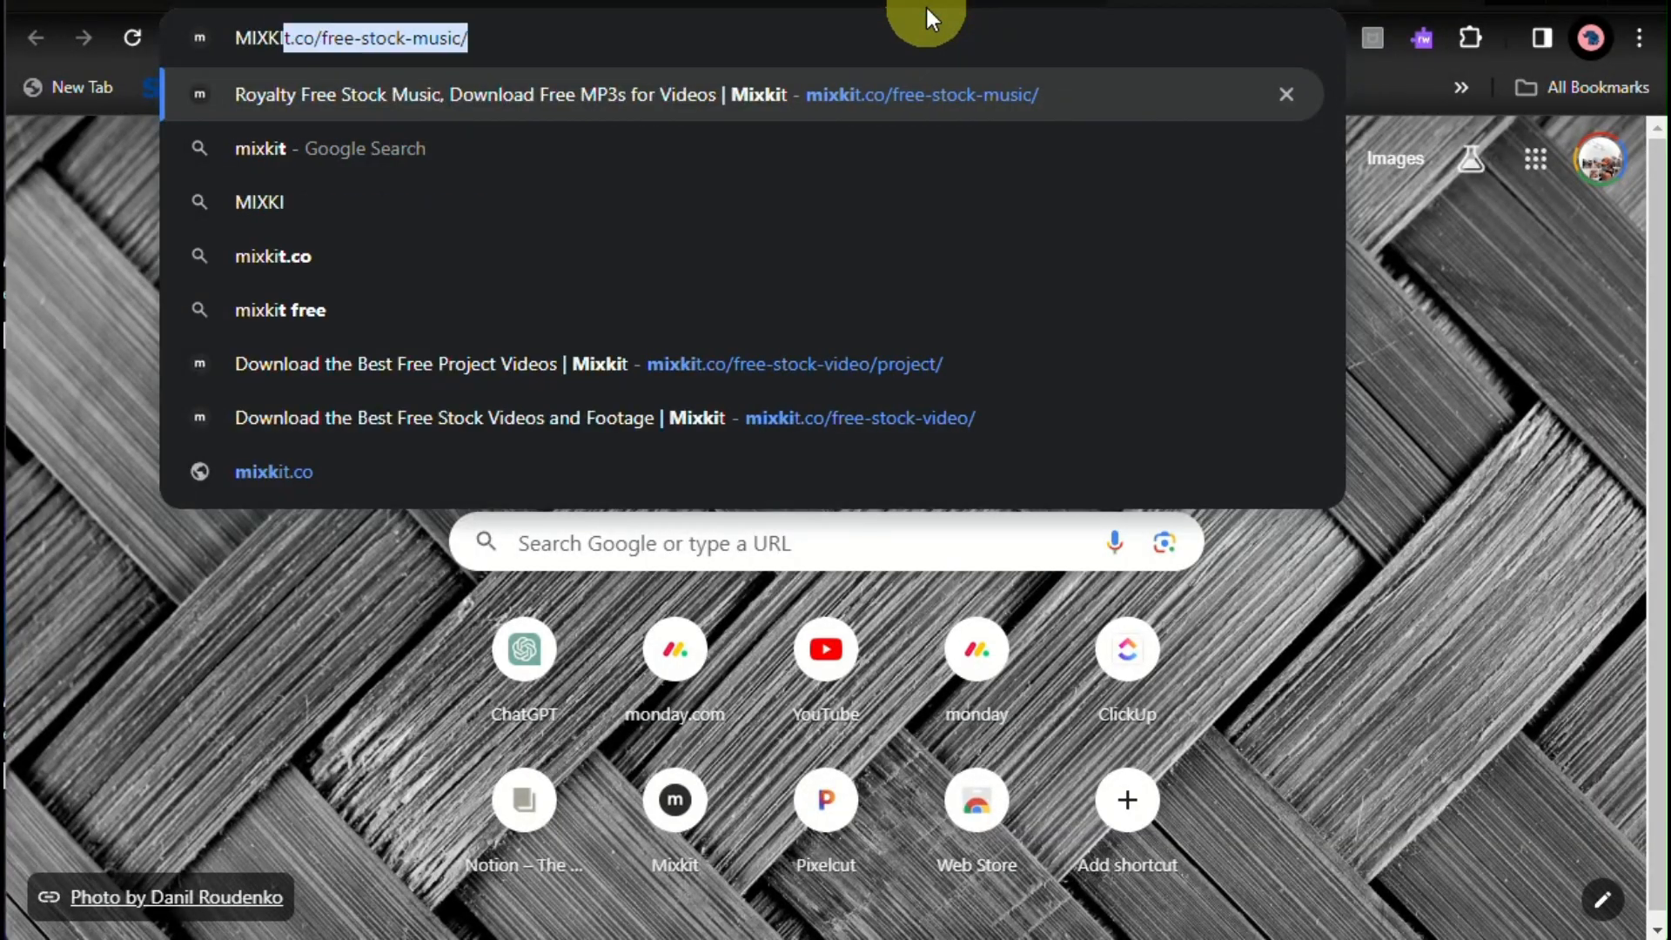
key(Return)
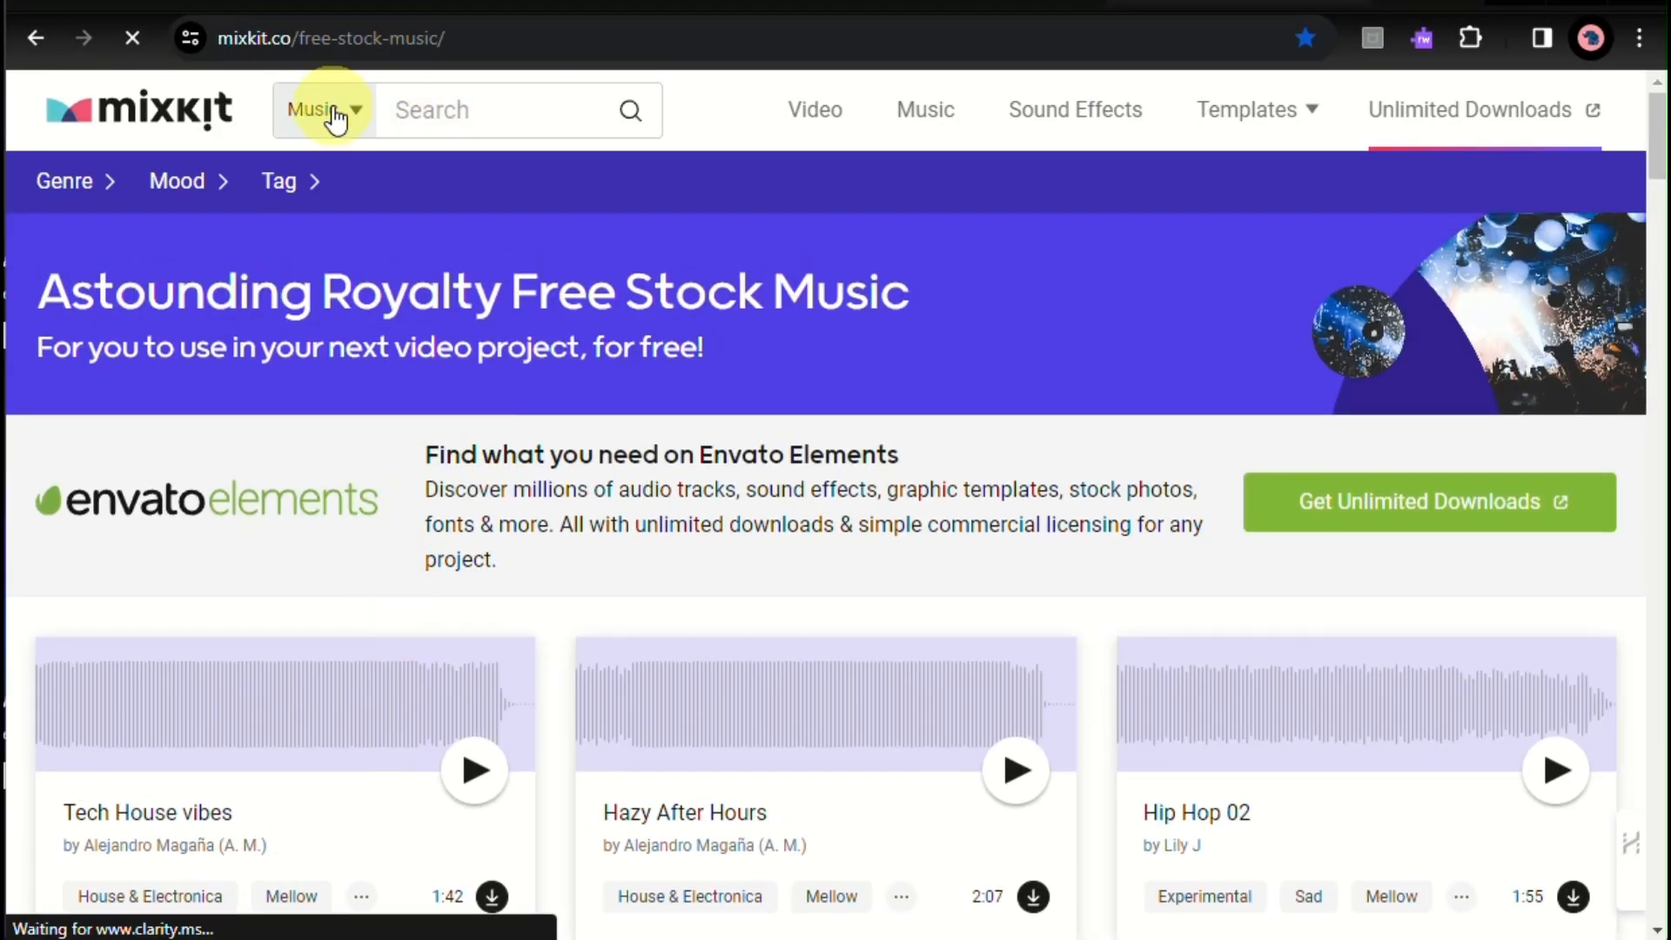
click(330, 111)
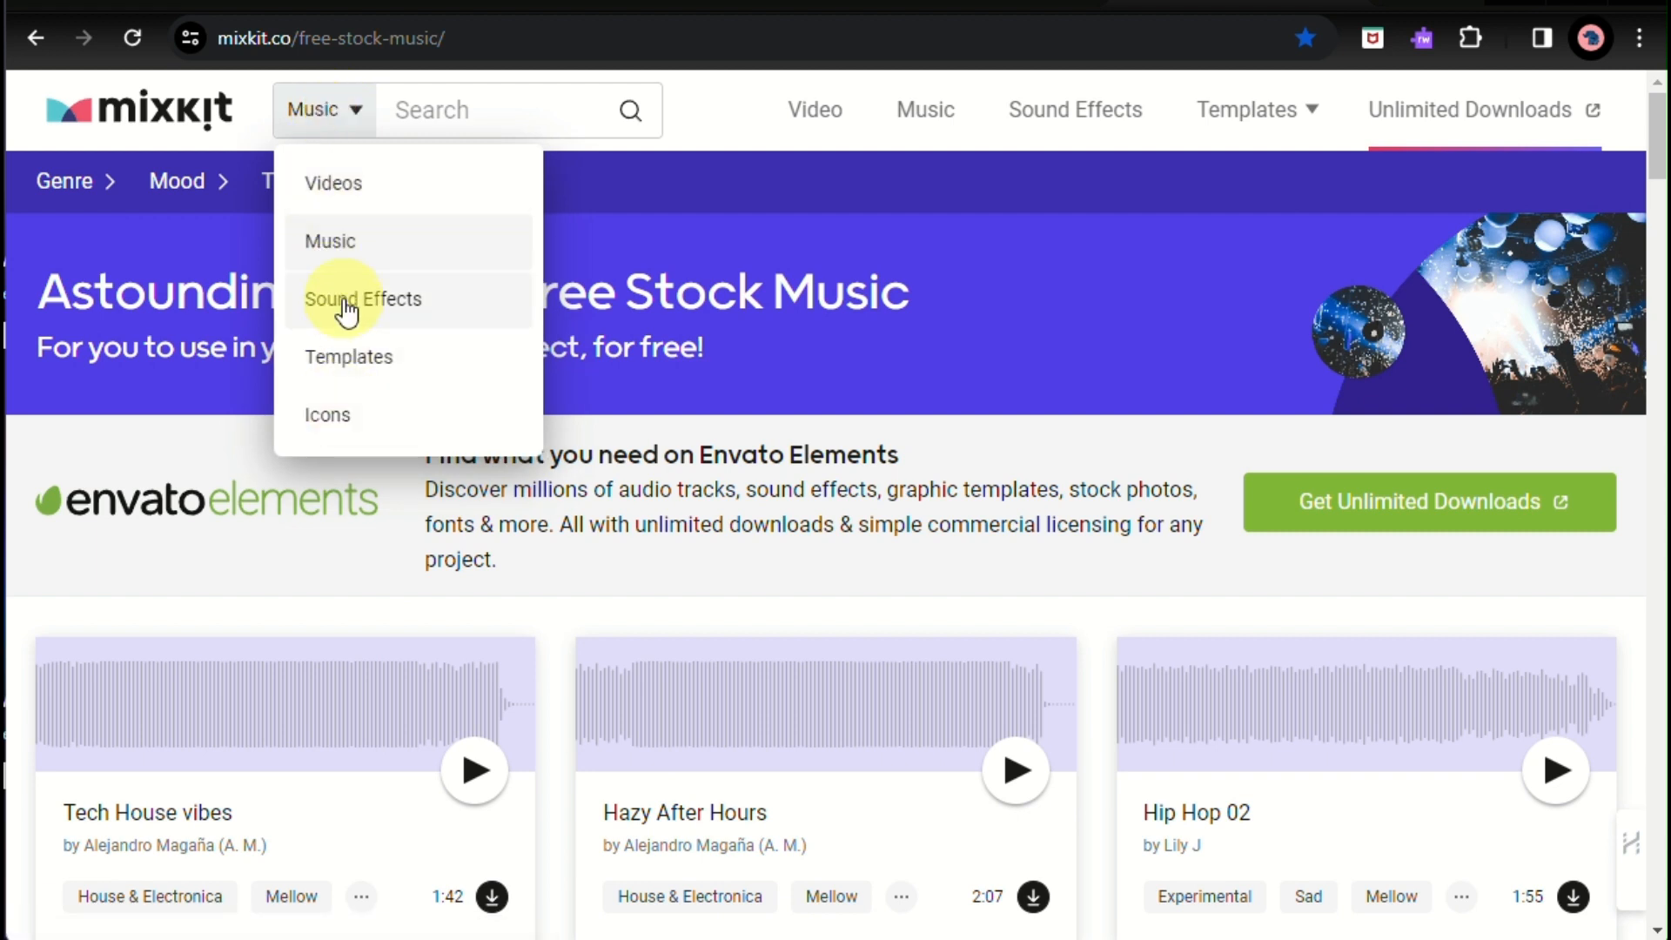
Step: Go to the Unsplash home page in the same browser tab
click(438, 42)
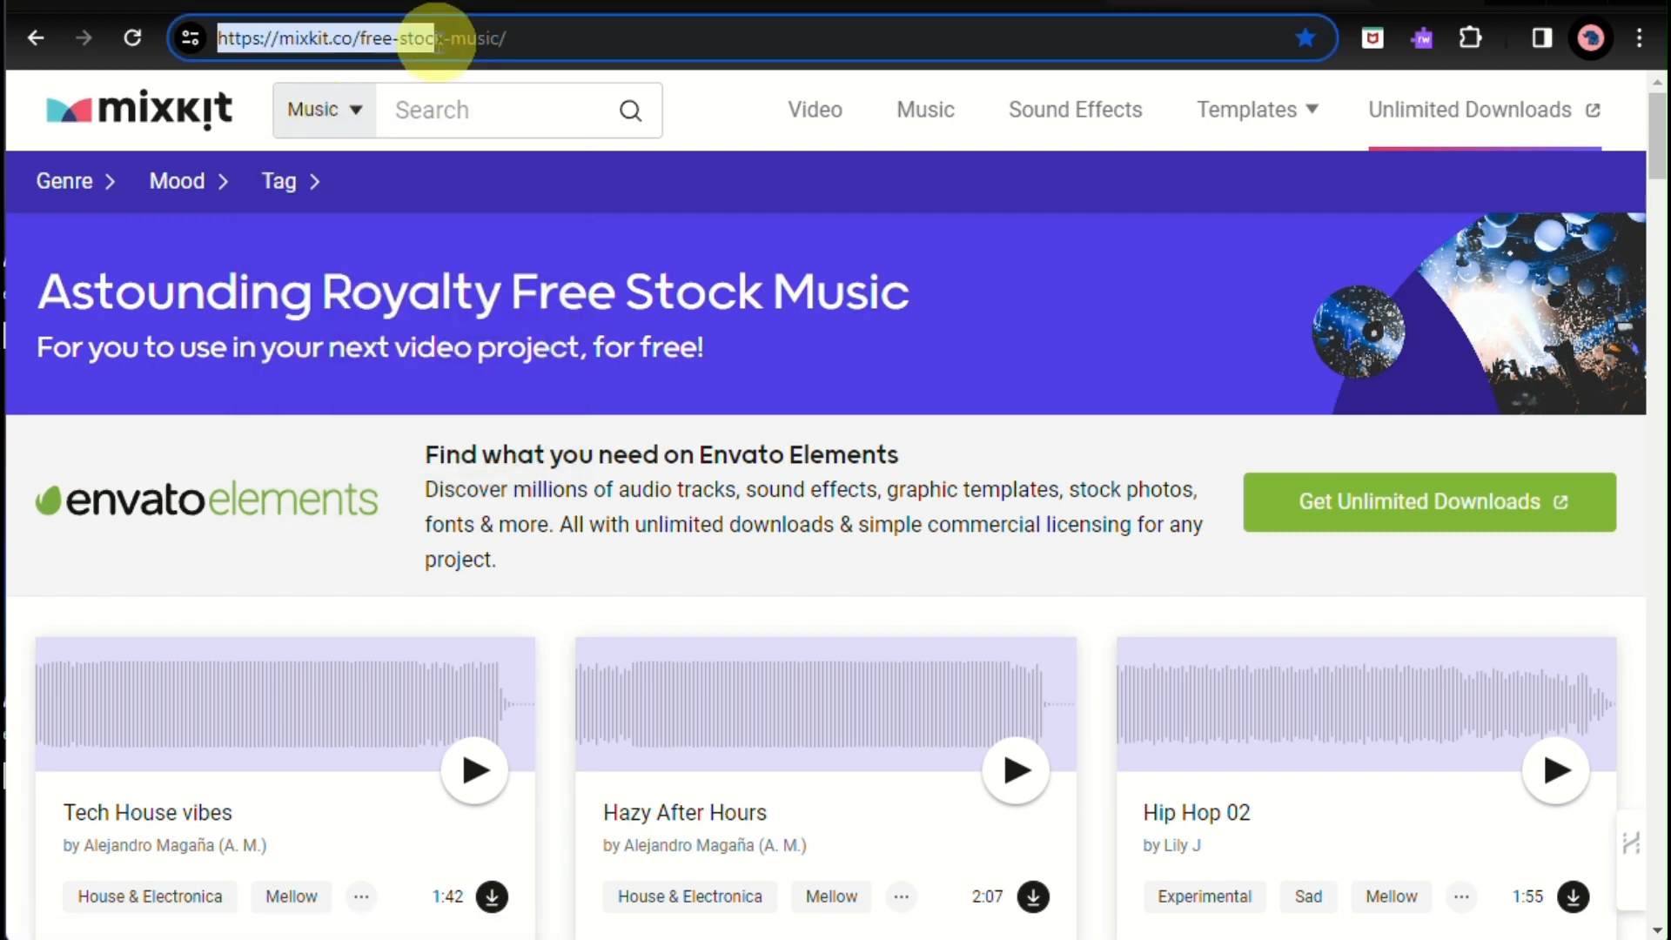
key(ctrl+a)
text(UN)
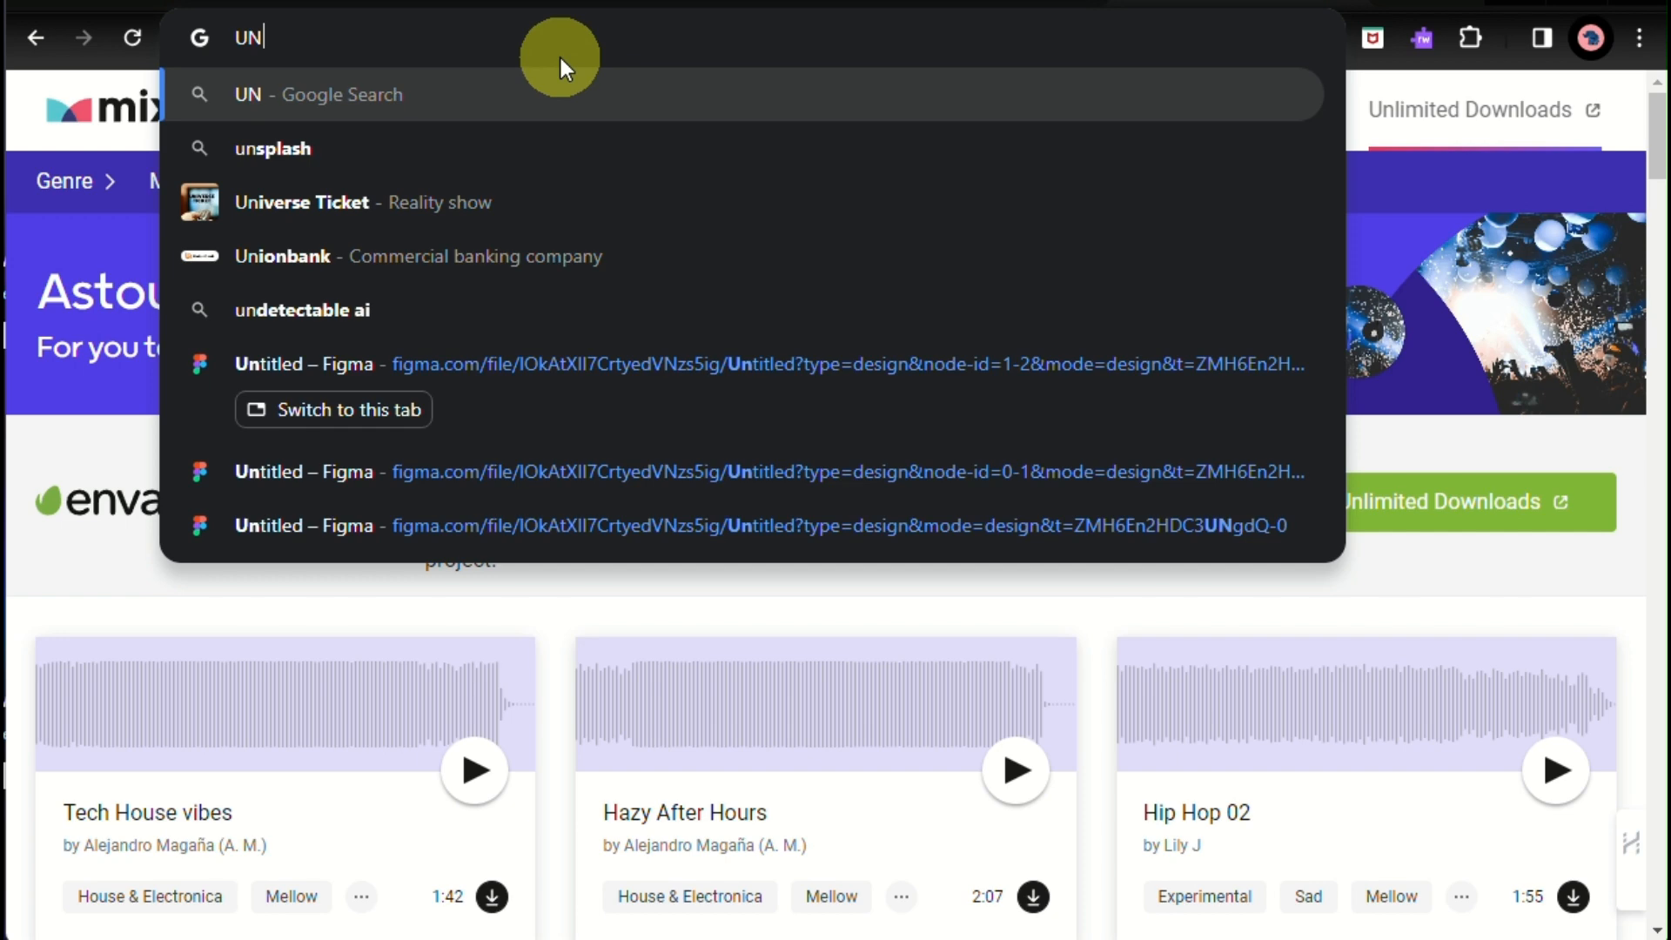
click(489, 148)
click(303, 386)
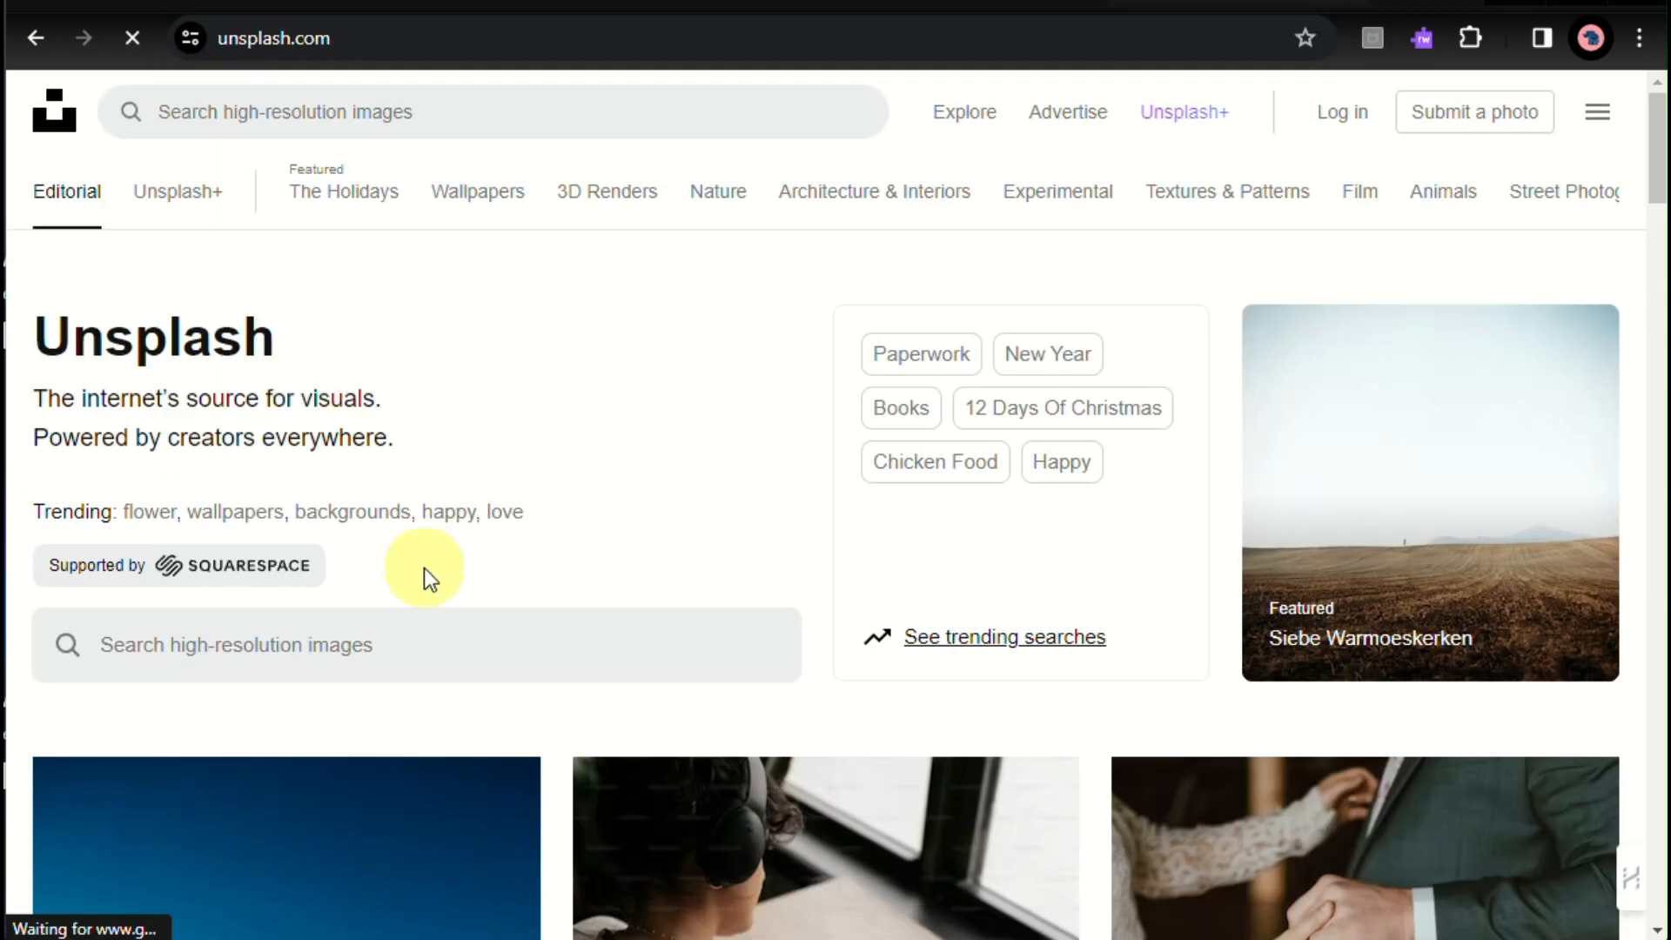
scroll(421, 567, down, 5)
scroll(421, 566, up, 5)
Step: Search Unsplash for "BIKES" and look through the photo results
click(474, 127)
text(N)
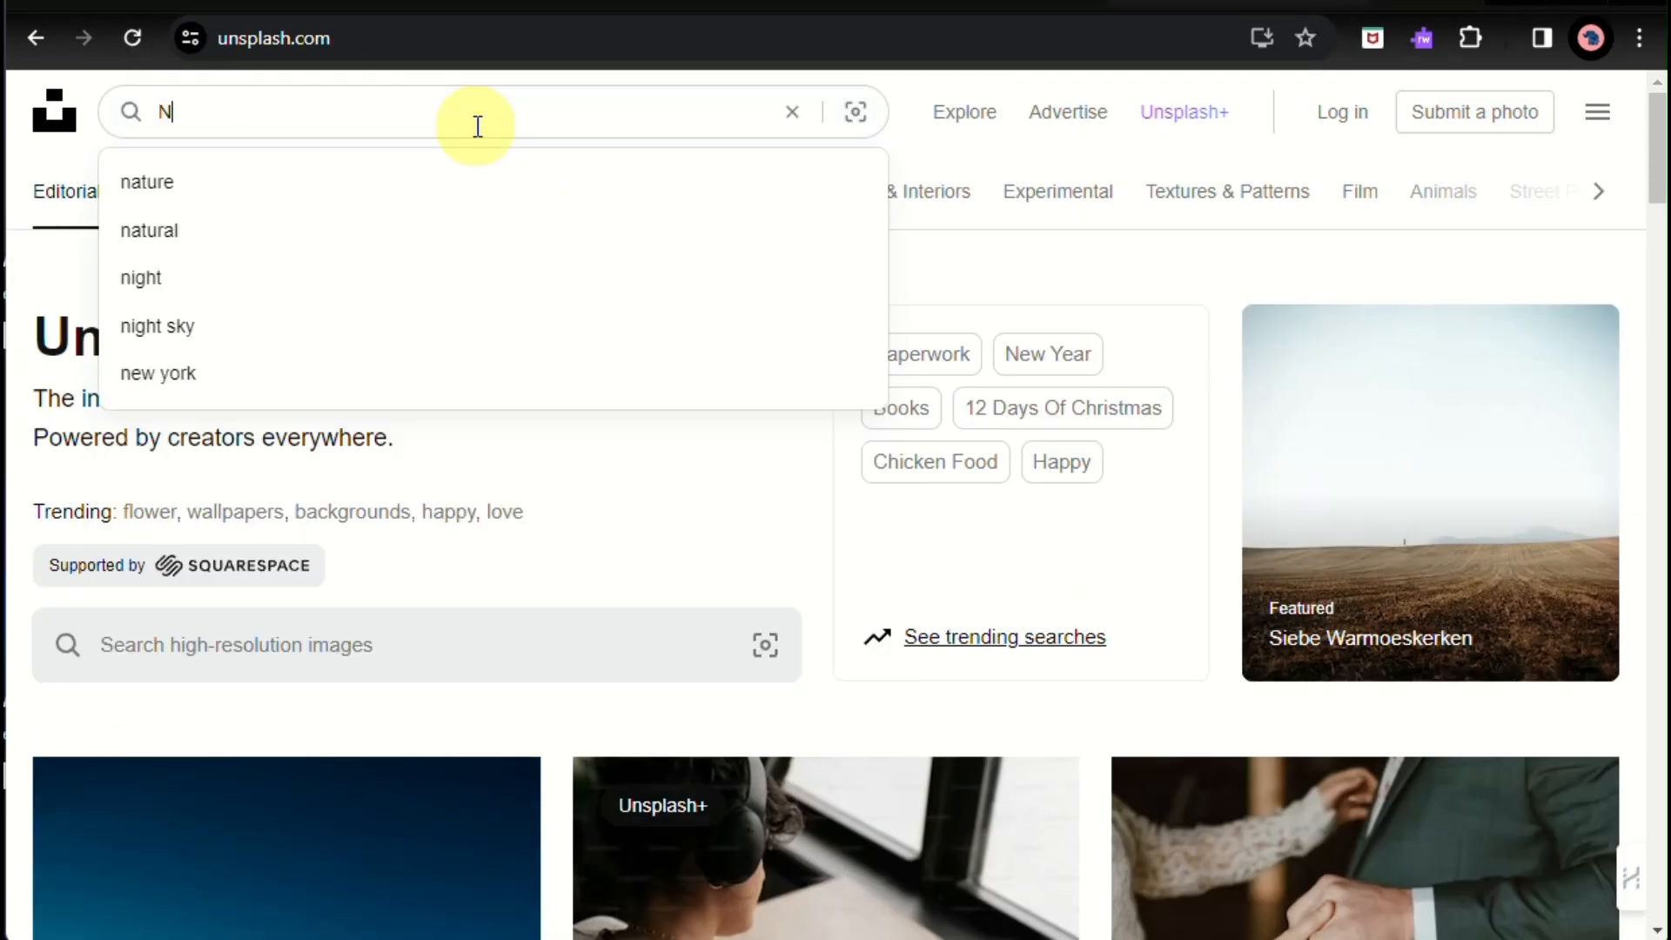
key(BackSpace)
text(BIKES)
key(Return)
scroll(347, 473, down, 6)
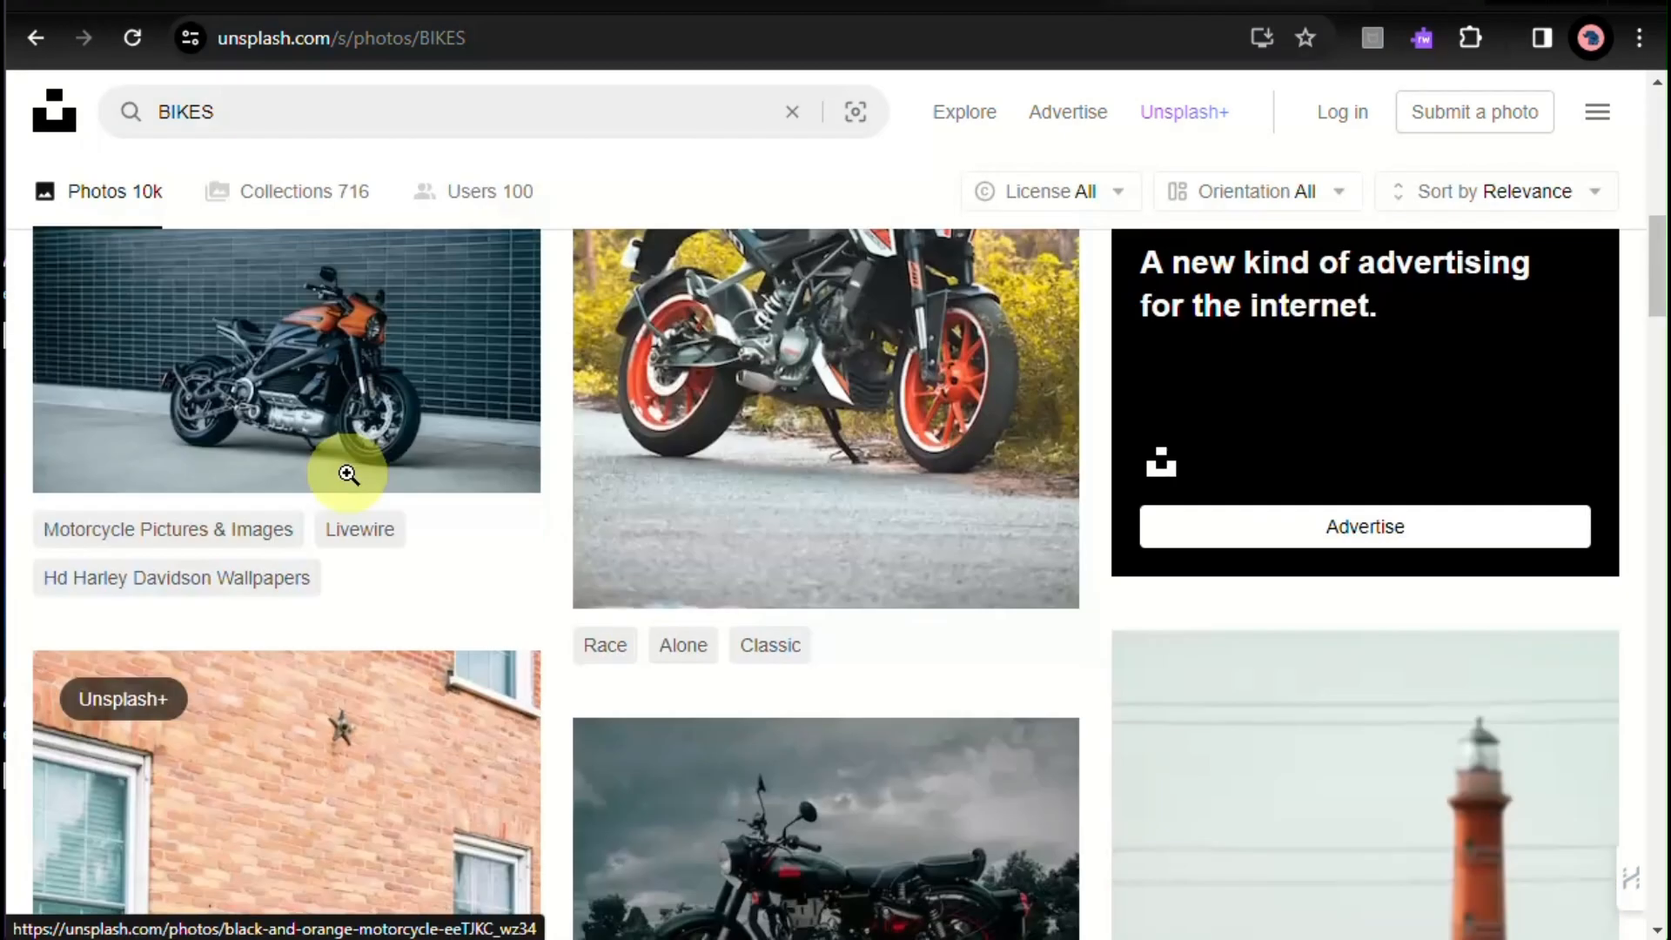
Step: Search Unsplash for "EBIKE" and look through the photo results
scroll(348, 474, up, 6)
double_click(328, 104)
text(EBIKE)
key(Return)
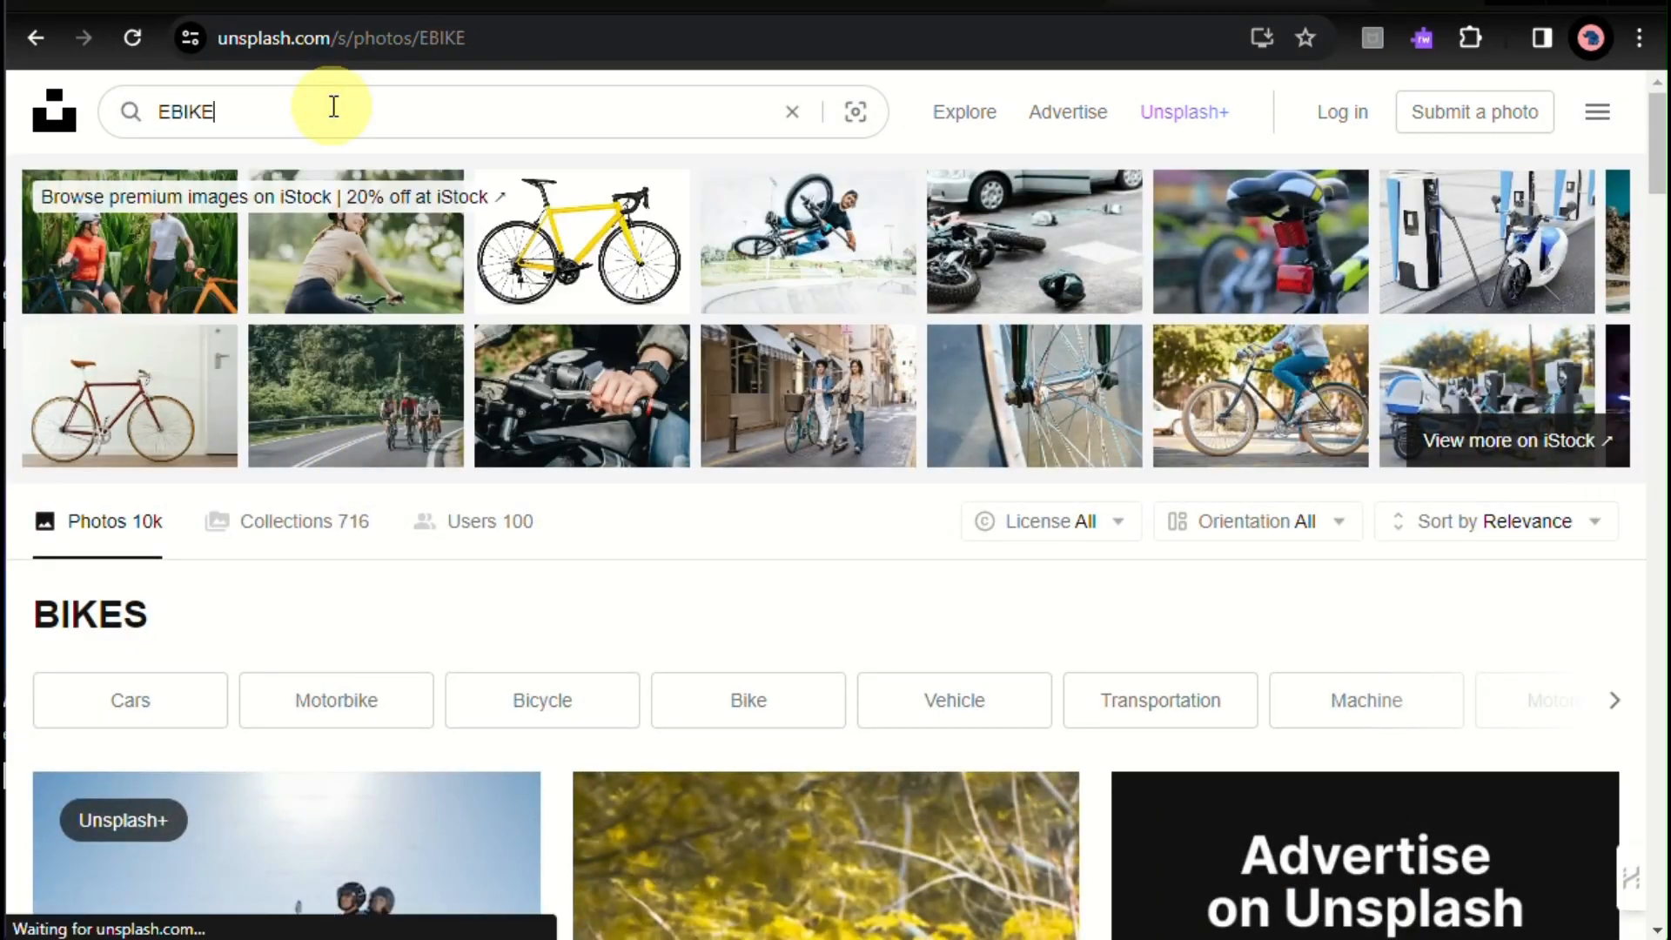
scroll(389, 526, down, 10)
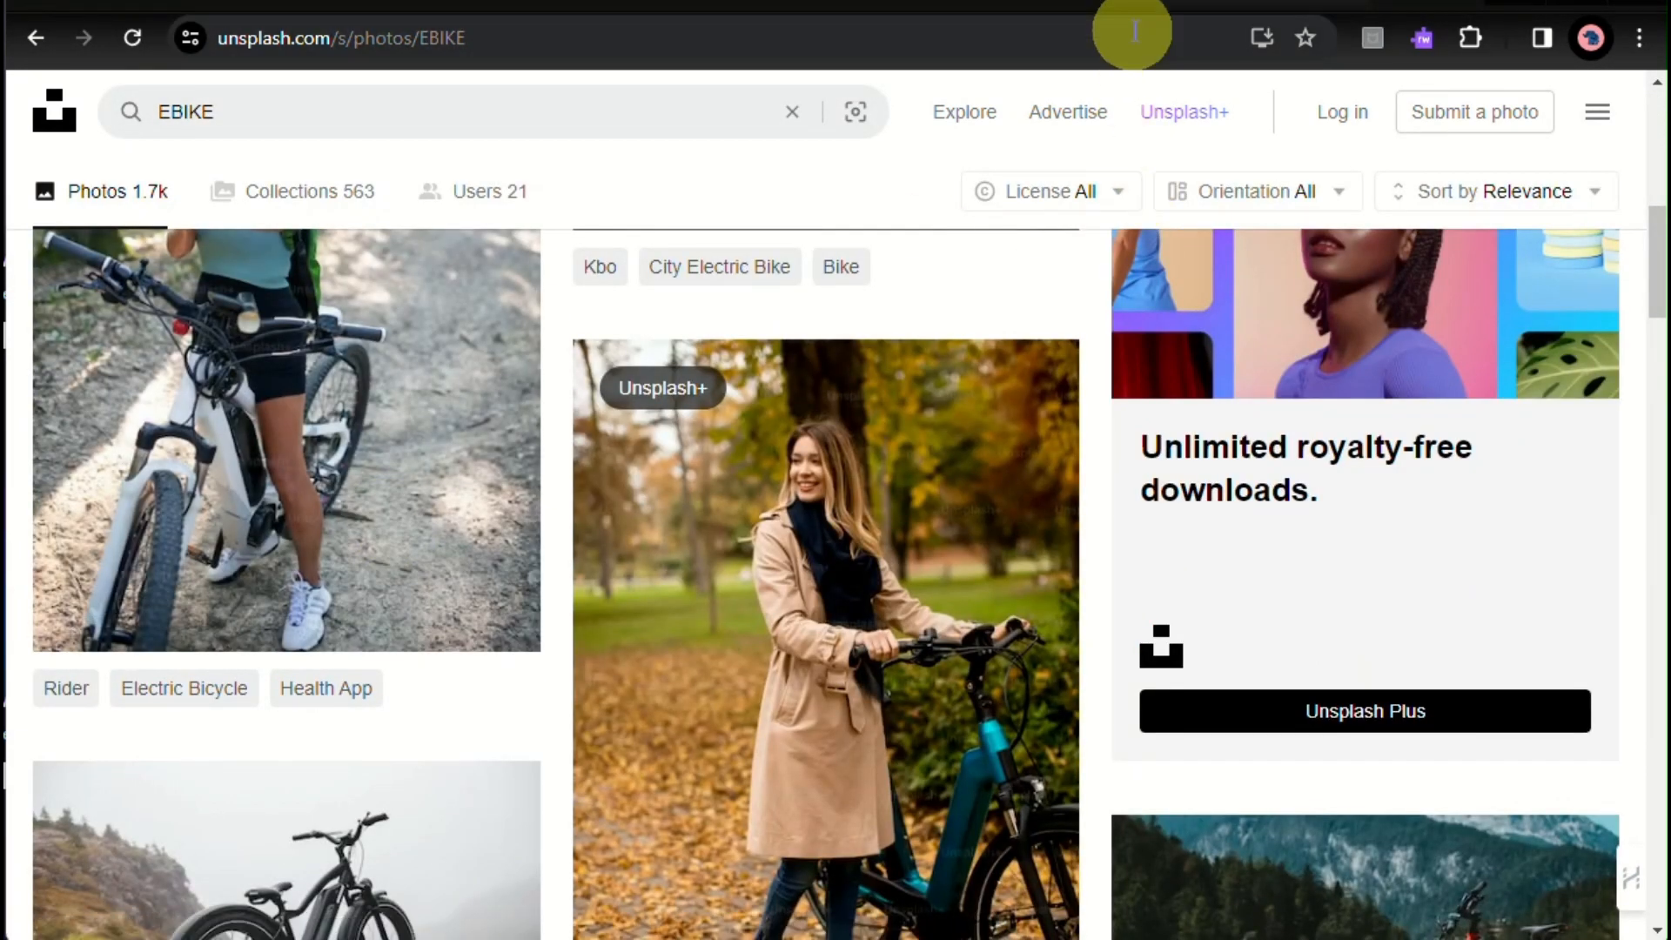
Step: Search the web for Leonardo AI, enter its web app and open the Image Generation tool
click(1134, 32)
text(LEONARDO A)
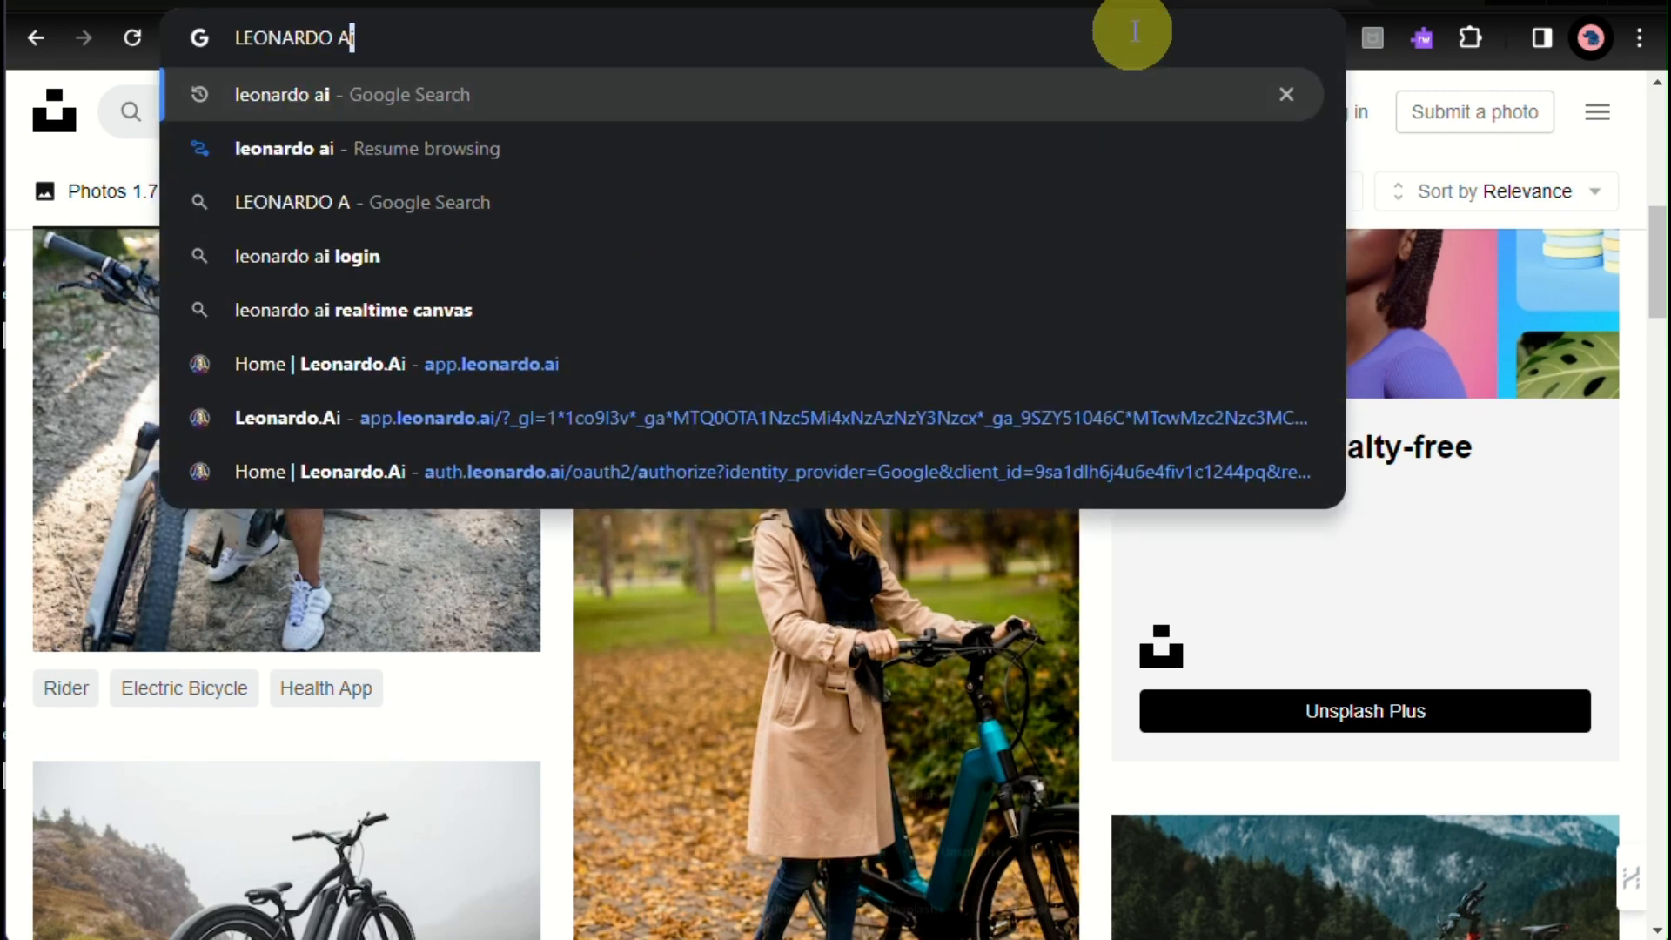
text(I)
key(Return)
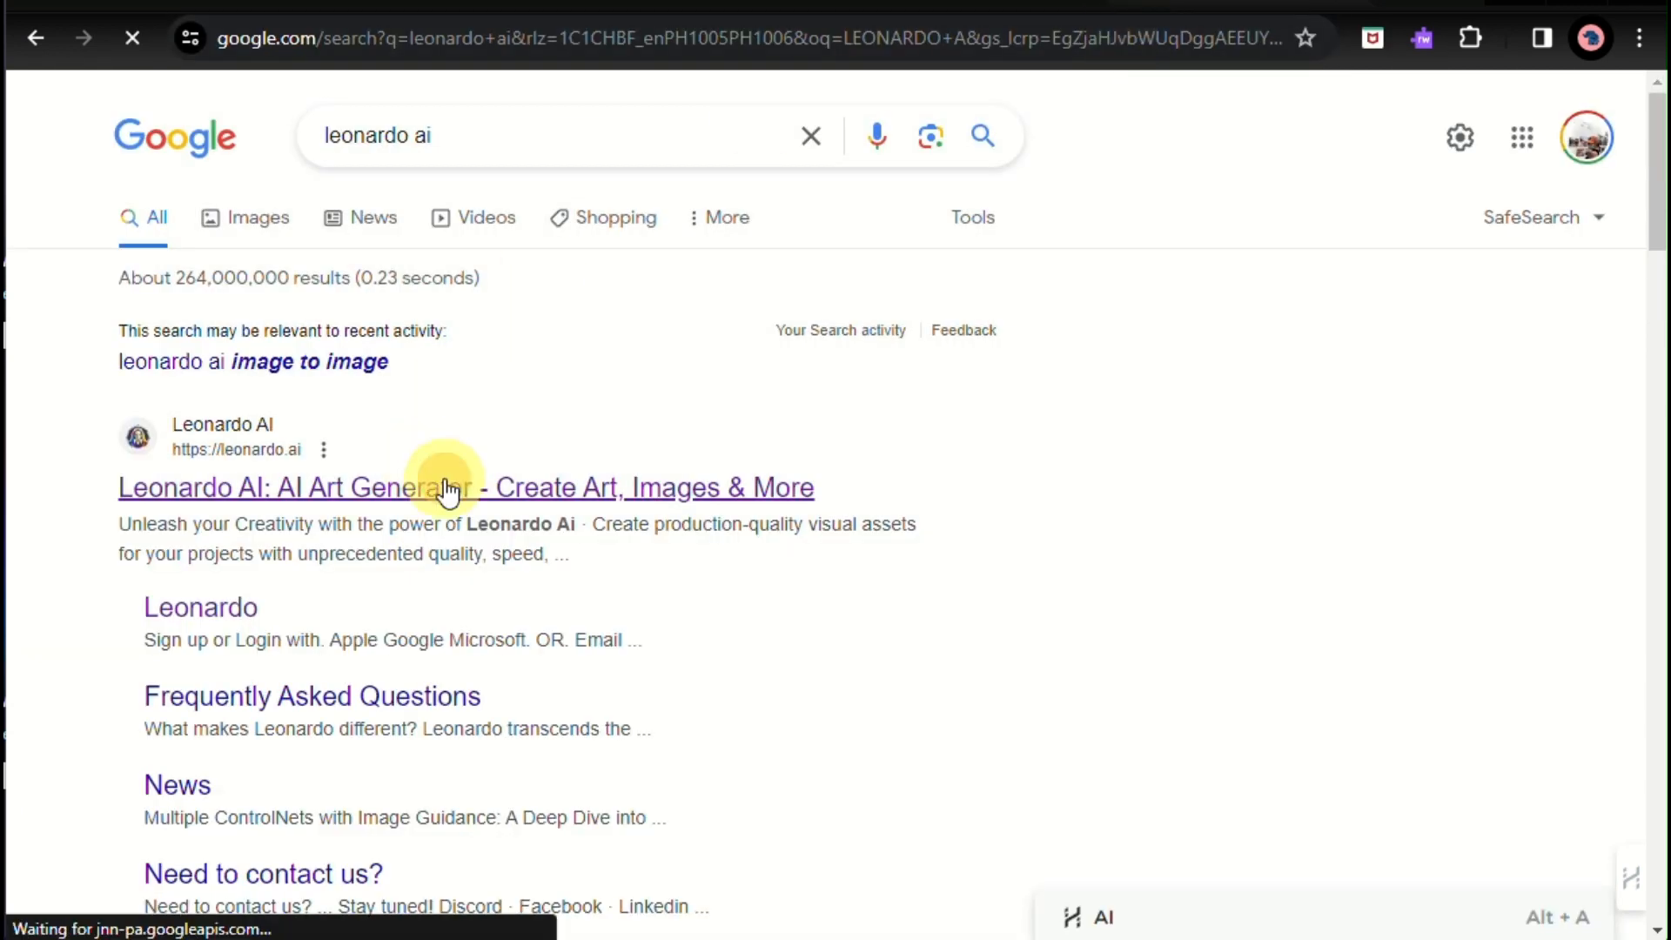
click(448, 489)
click(1557, 118)
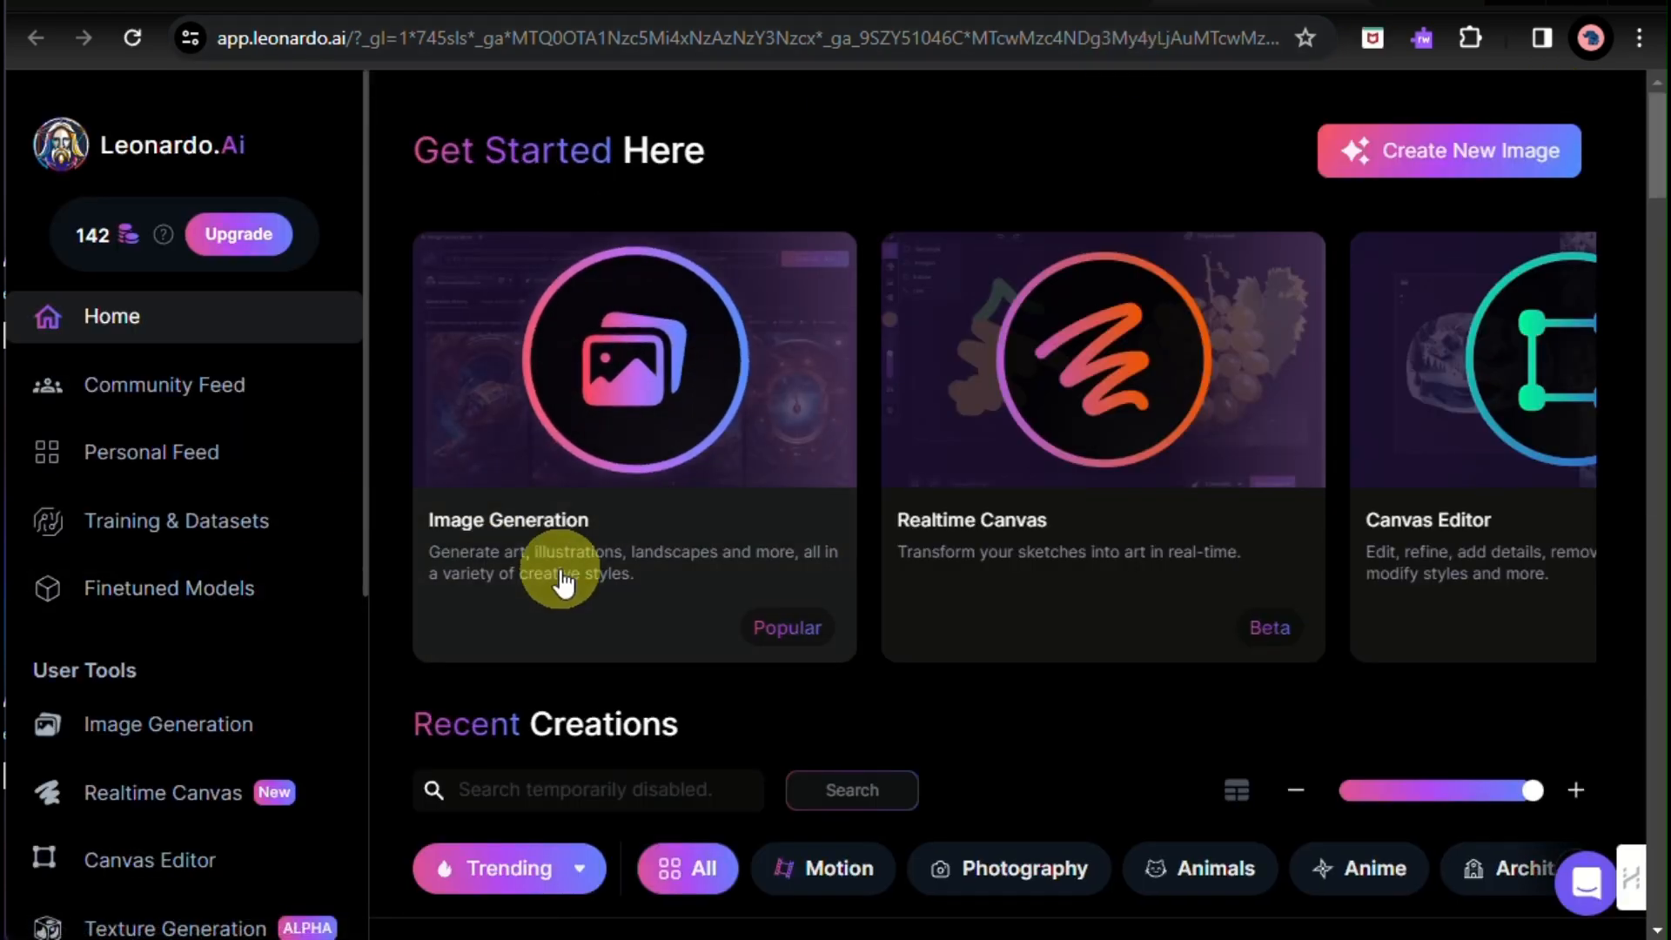
click(559, 573)
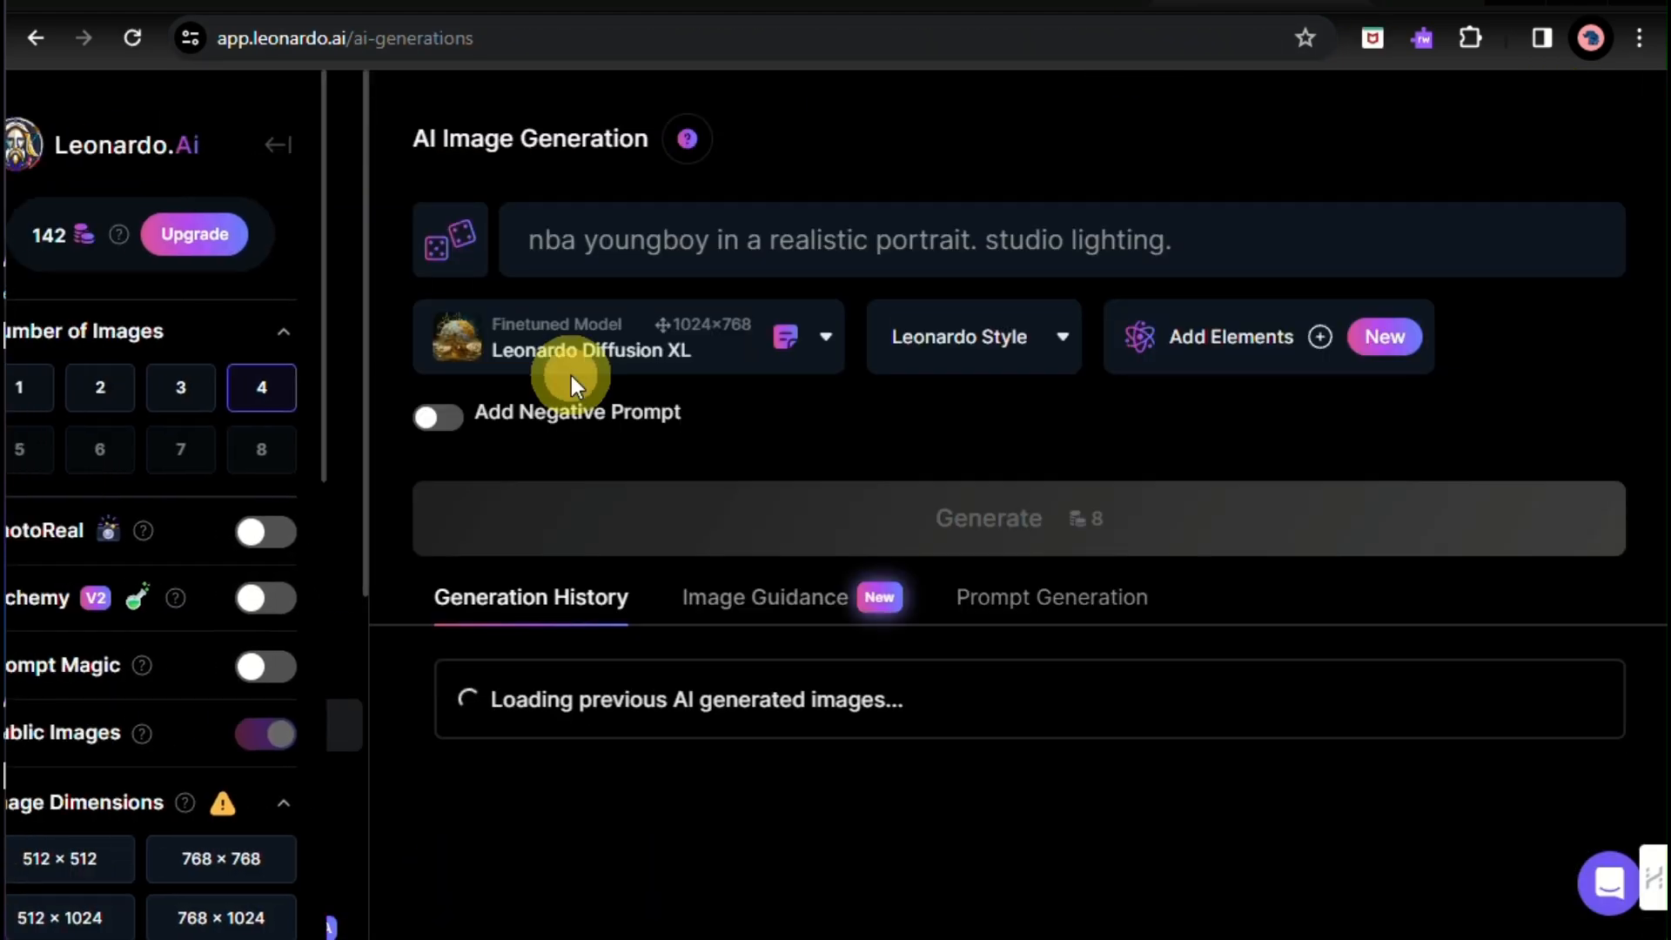
Step: Generate images from the prompt "eBIKE color white, monochrome. studio lighting with plain white background" and view the generated bikes
click(668, 335)
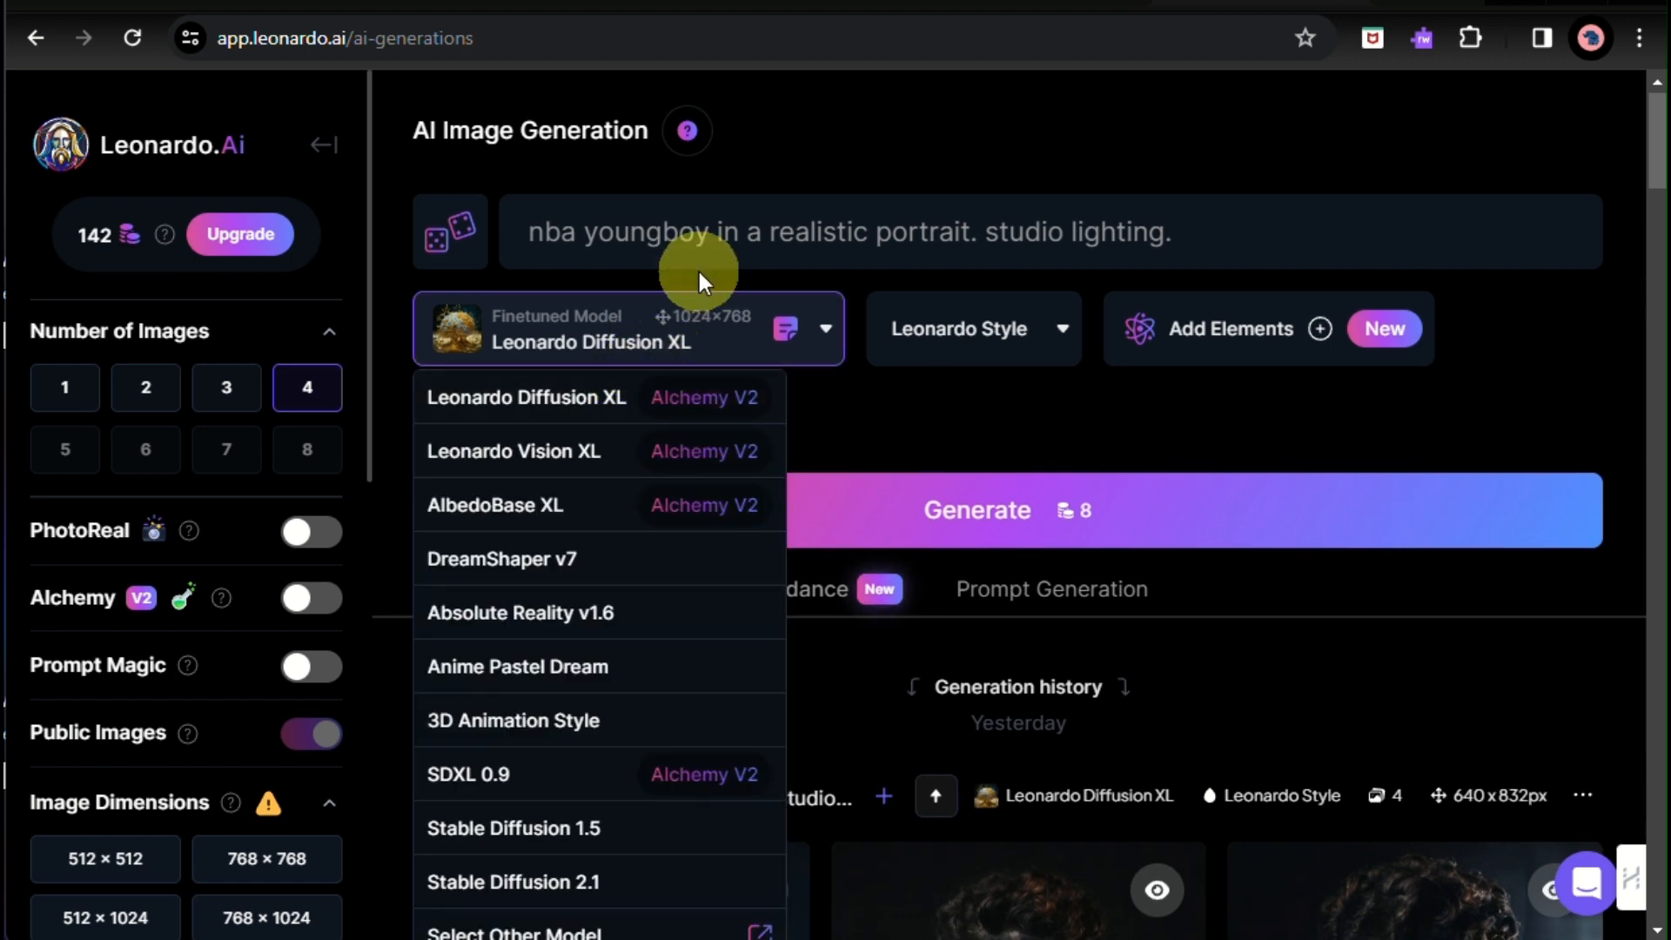
click(709, 233)
triple_click(714, 235)
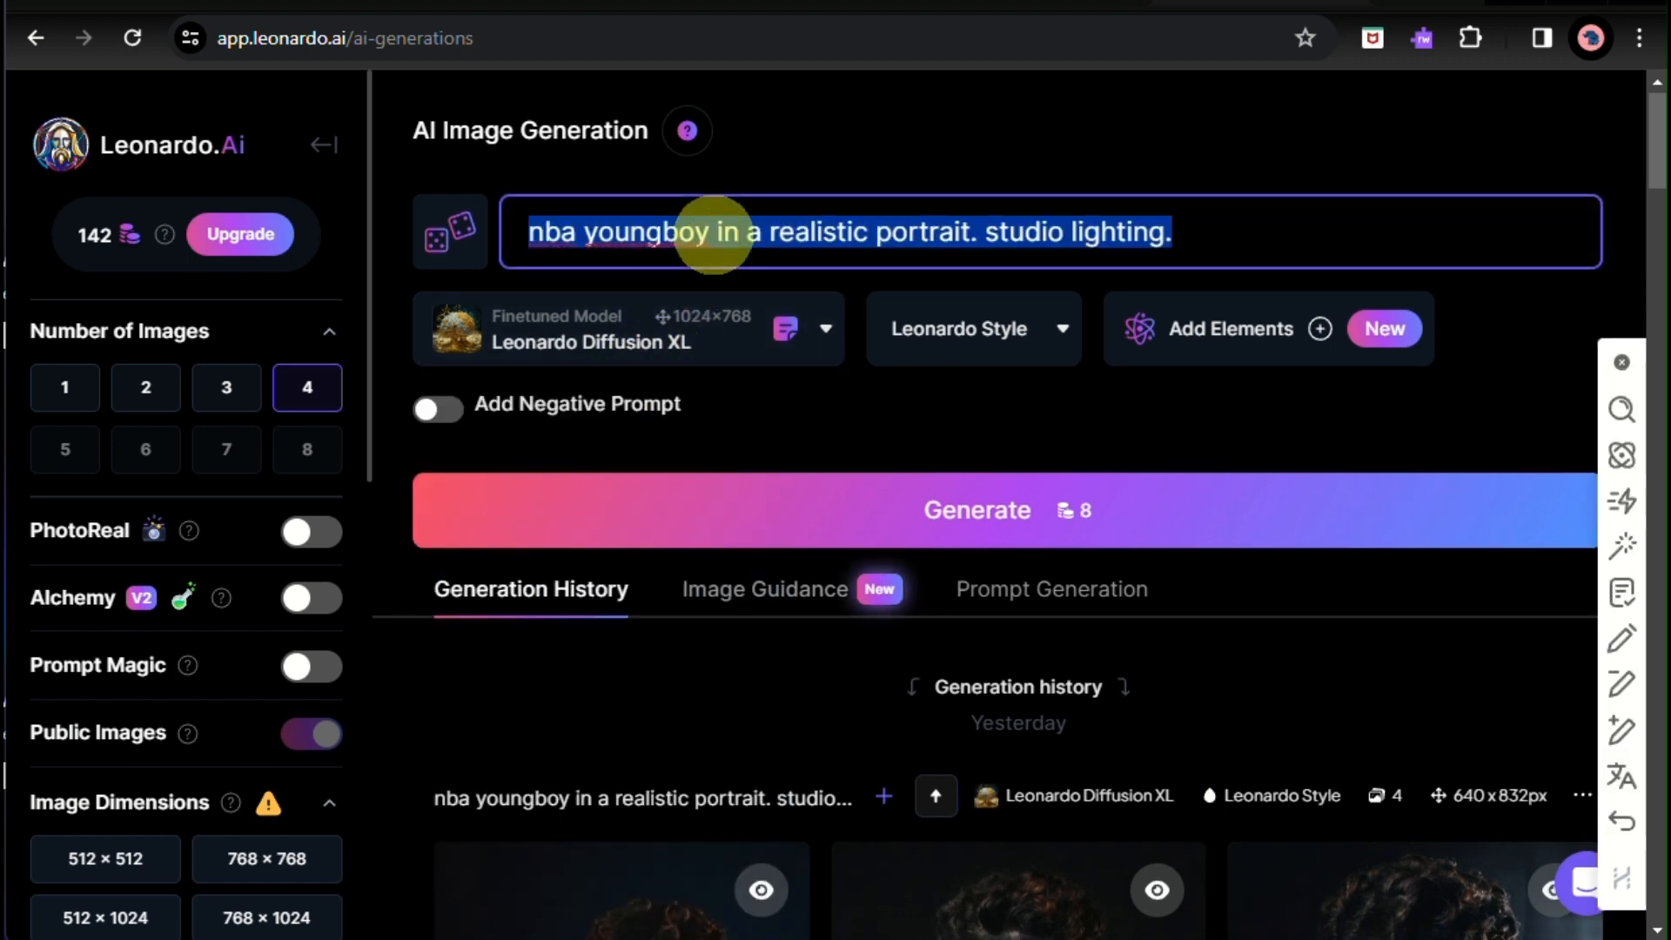
text(eBl)
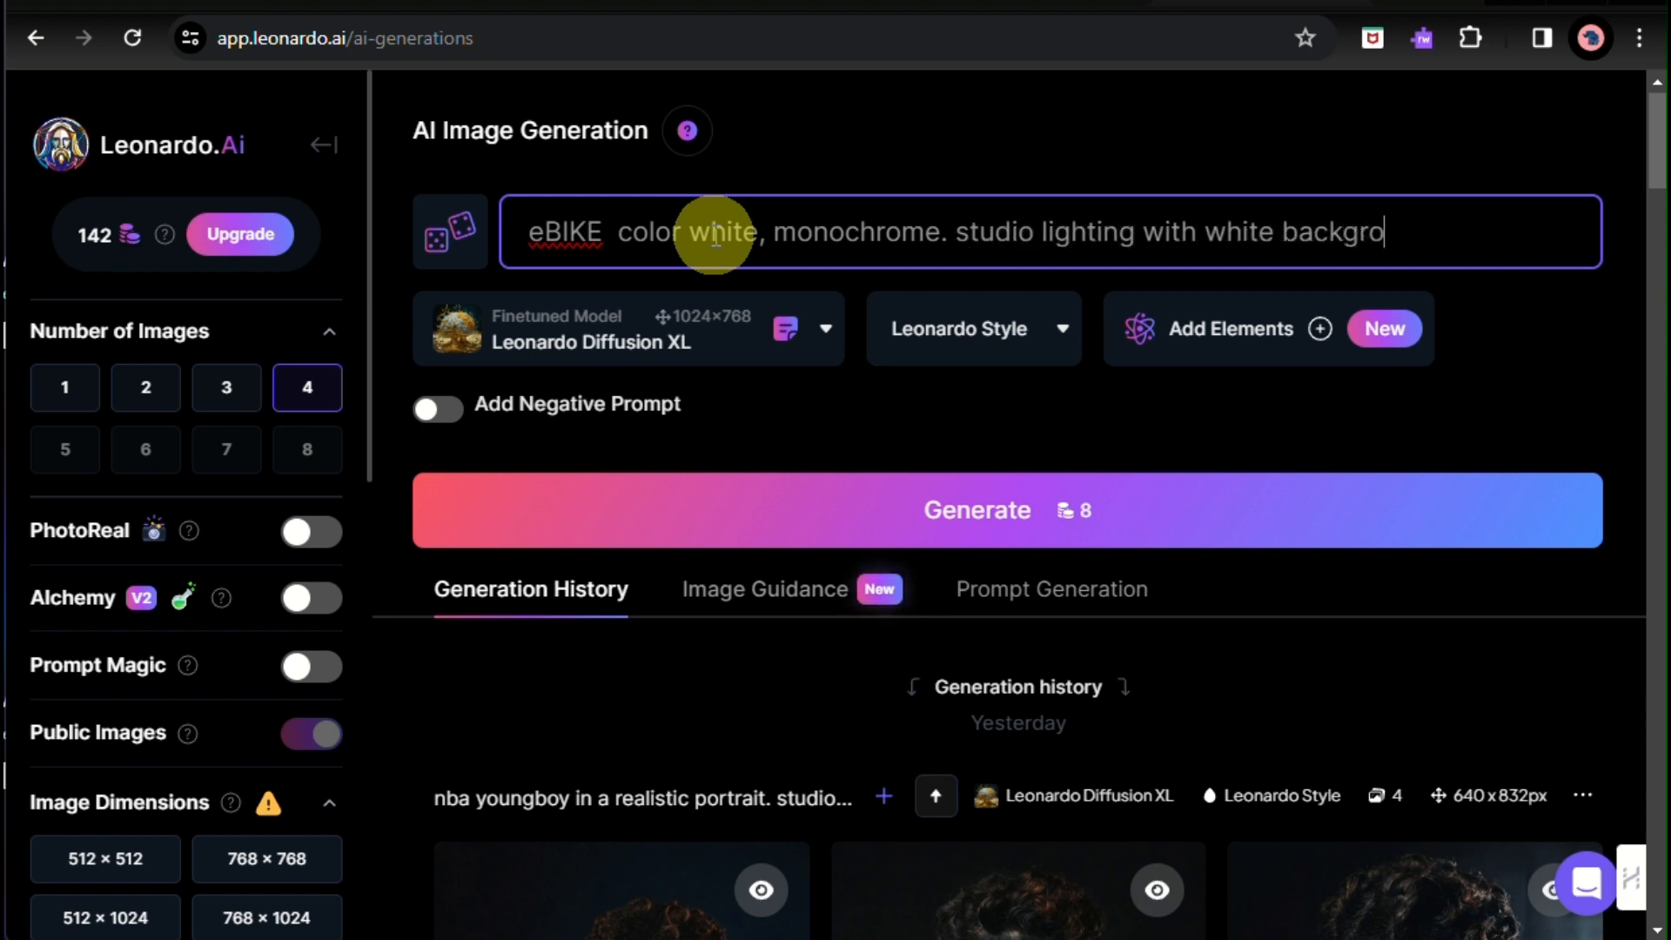
text(d)
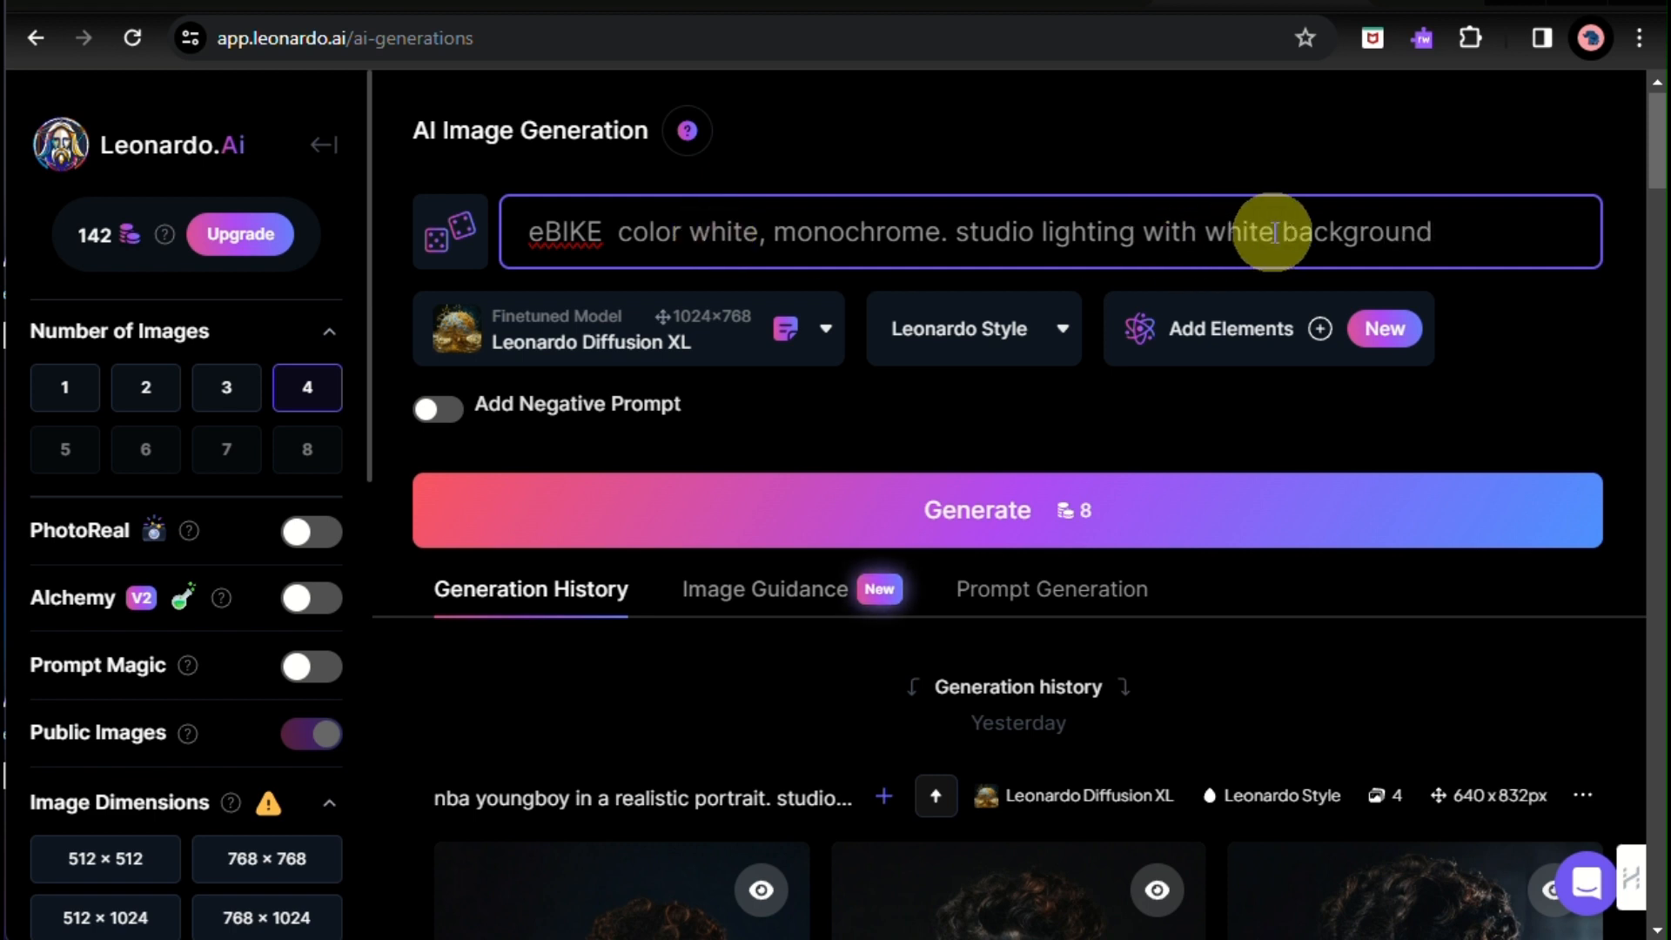
click(1201, 231)
text(plain)
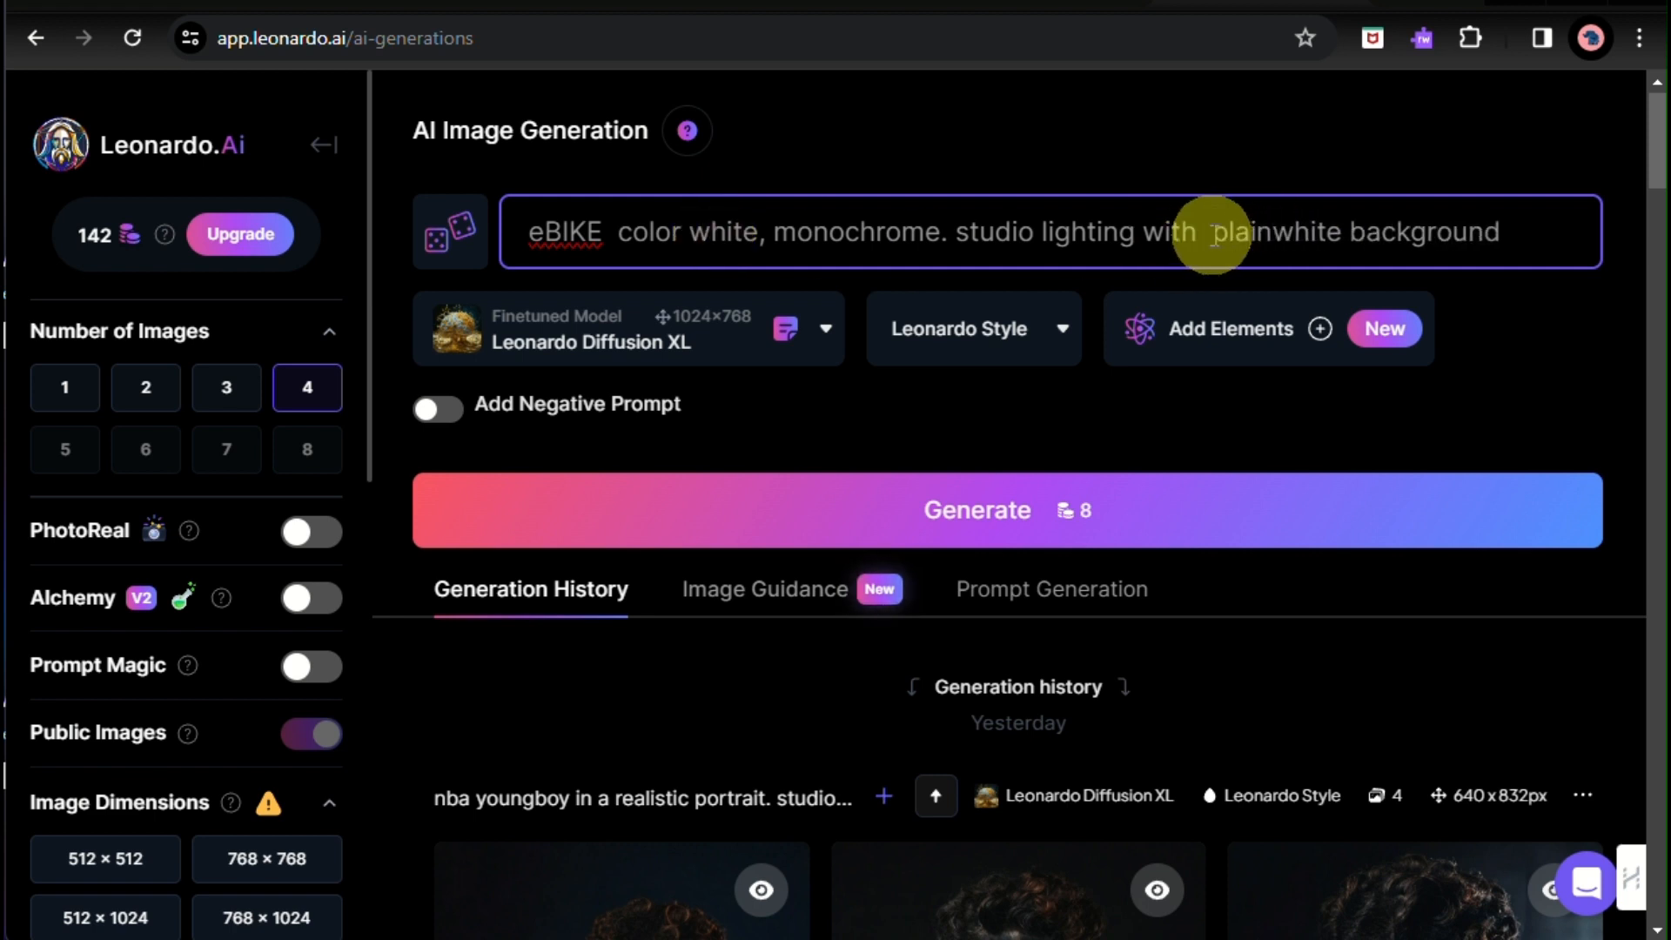
key(Return)
scroll(768, 284, down, 5)
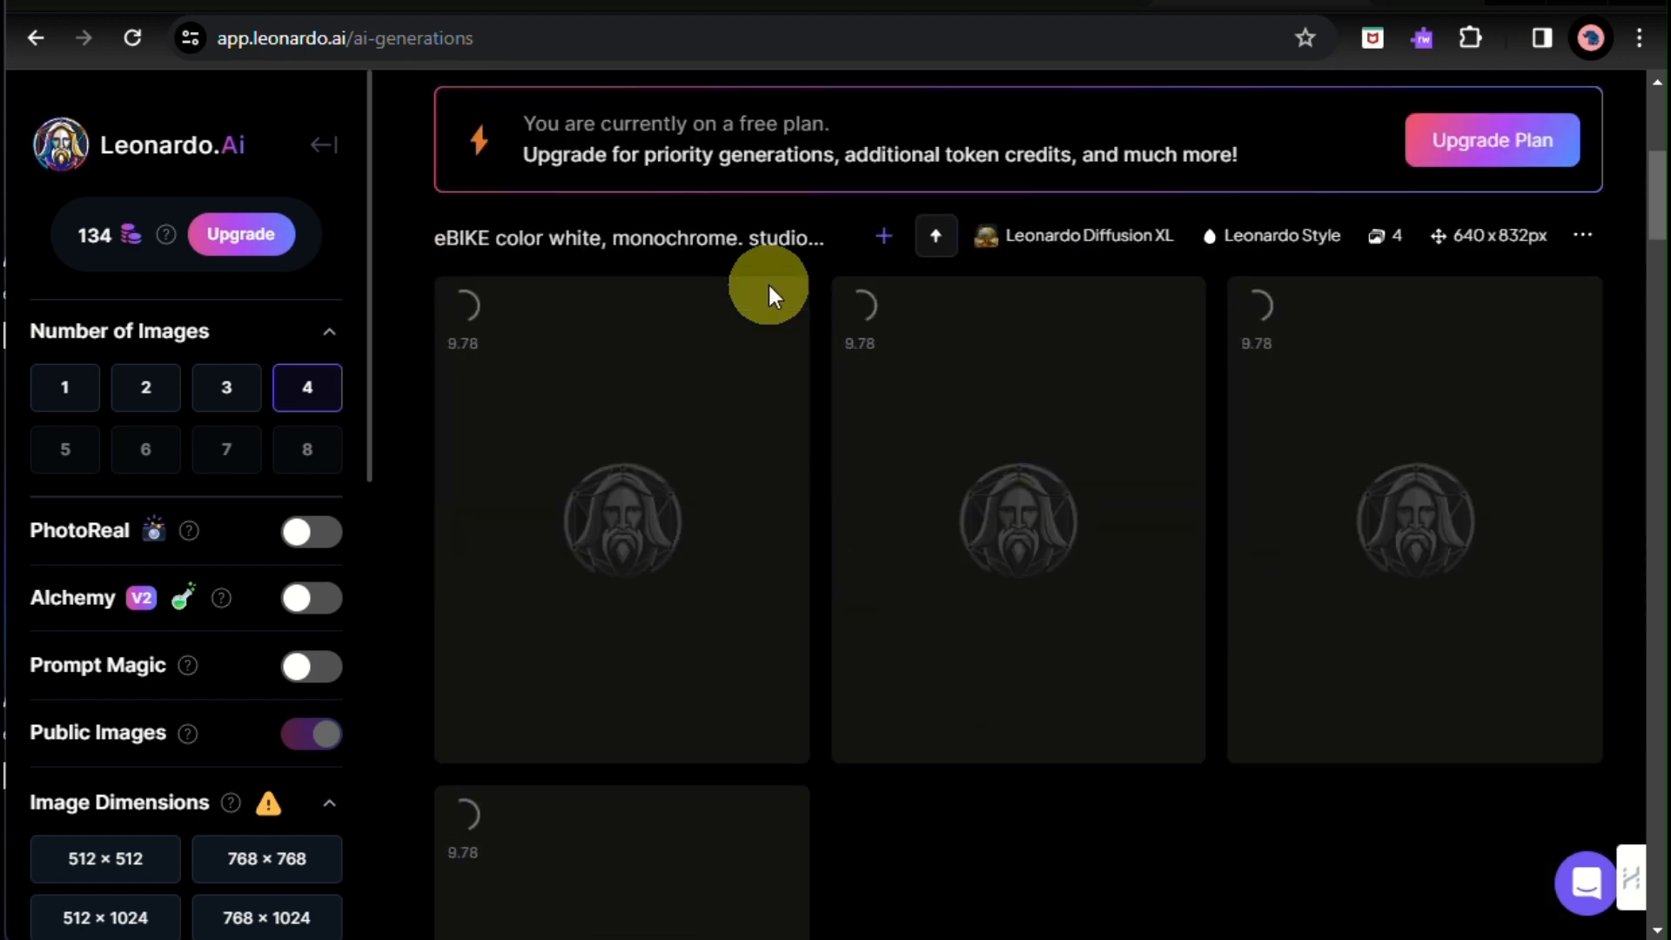
scroll(768, 280, down, 3)
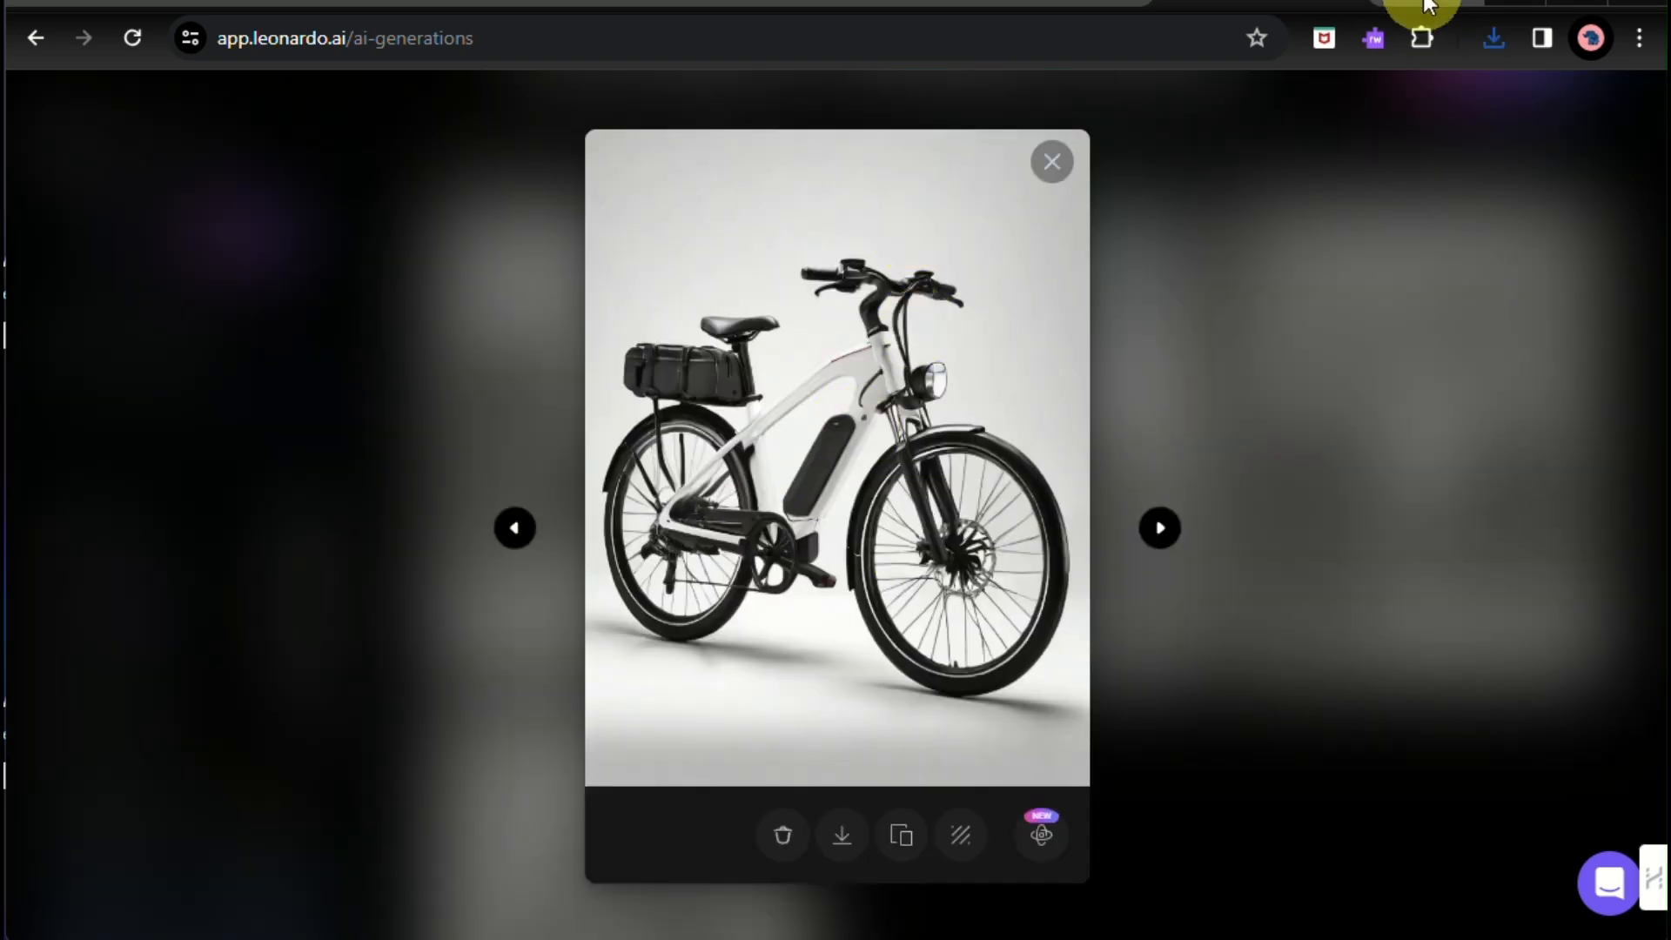
Step: Go to pixelcut.ai in a new browser tab and open its Background Remover tool
click(1409, 3)
click(751, 39)
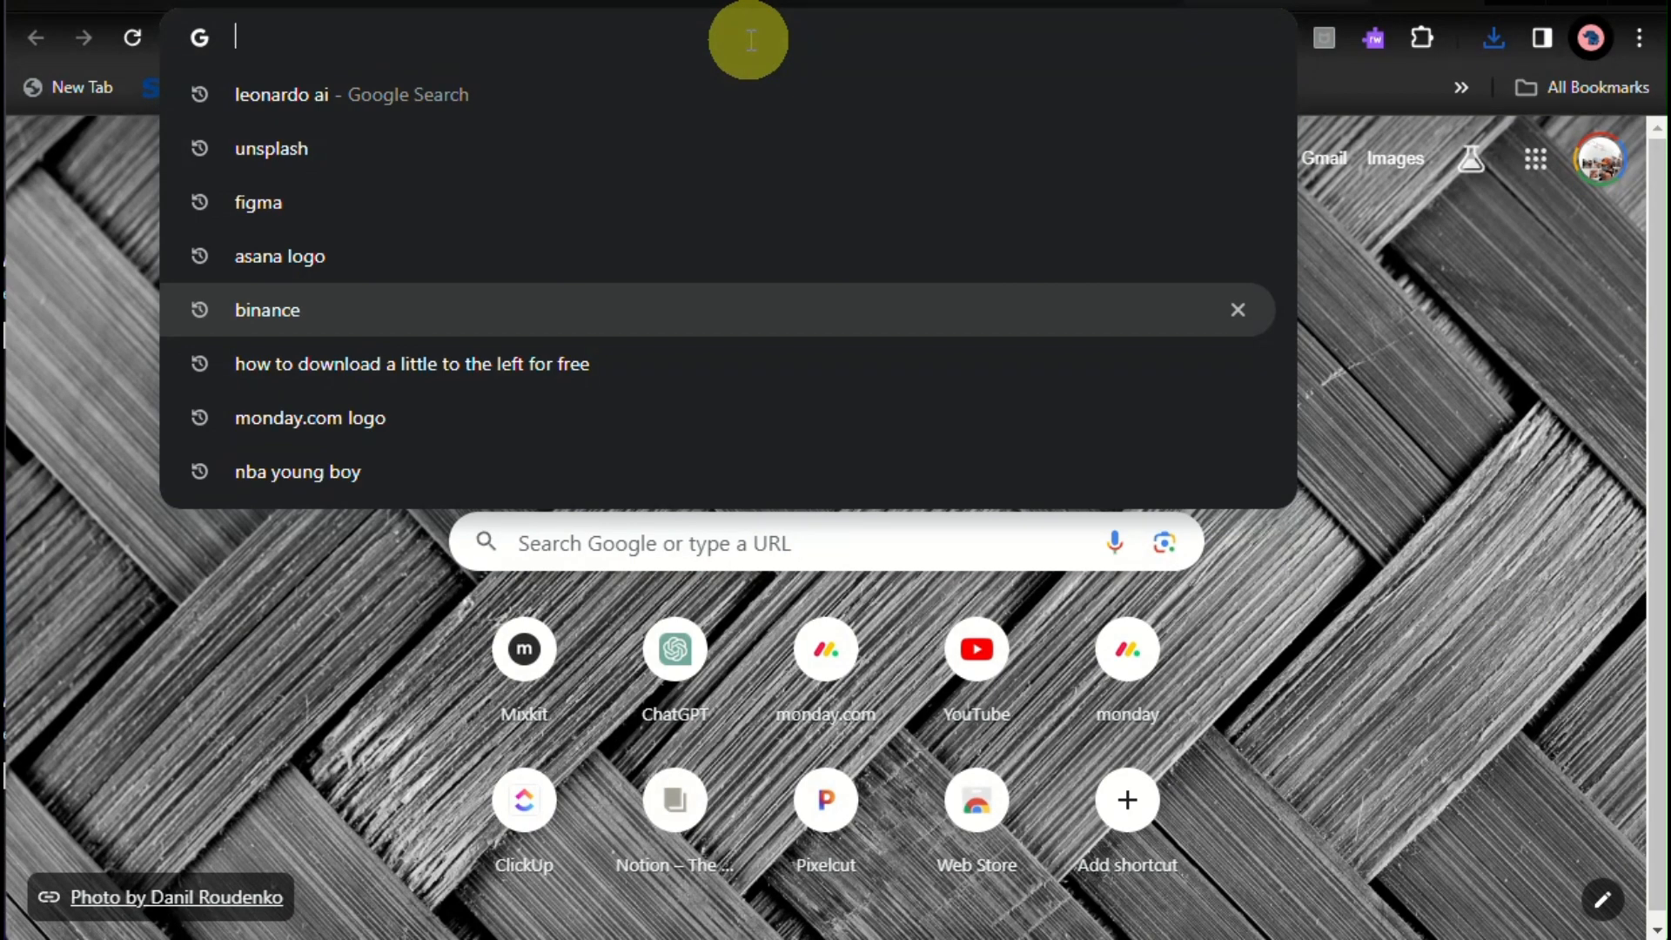
text(pixel)
key(Return)
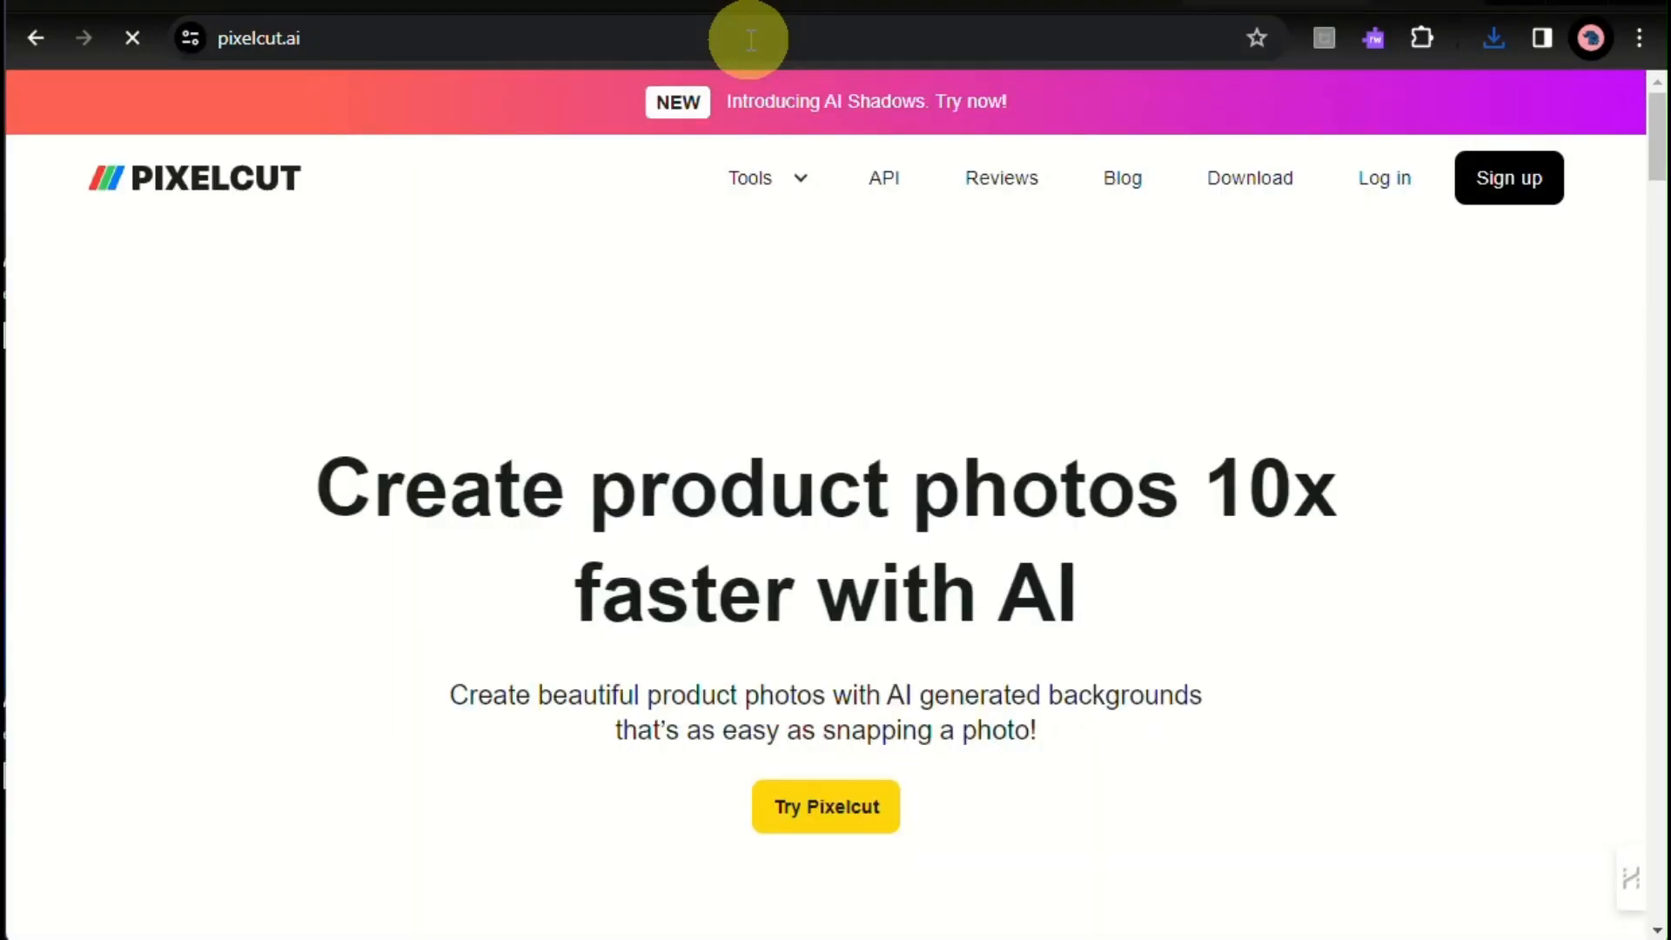
scroll(616, 700, down, 15)
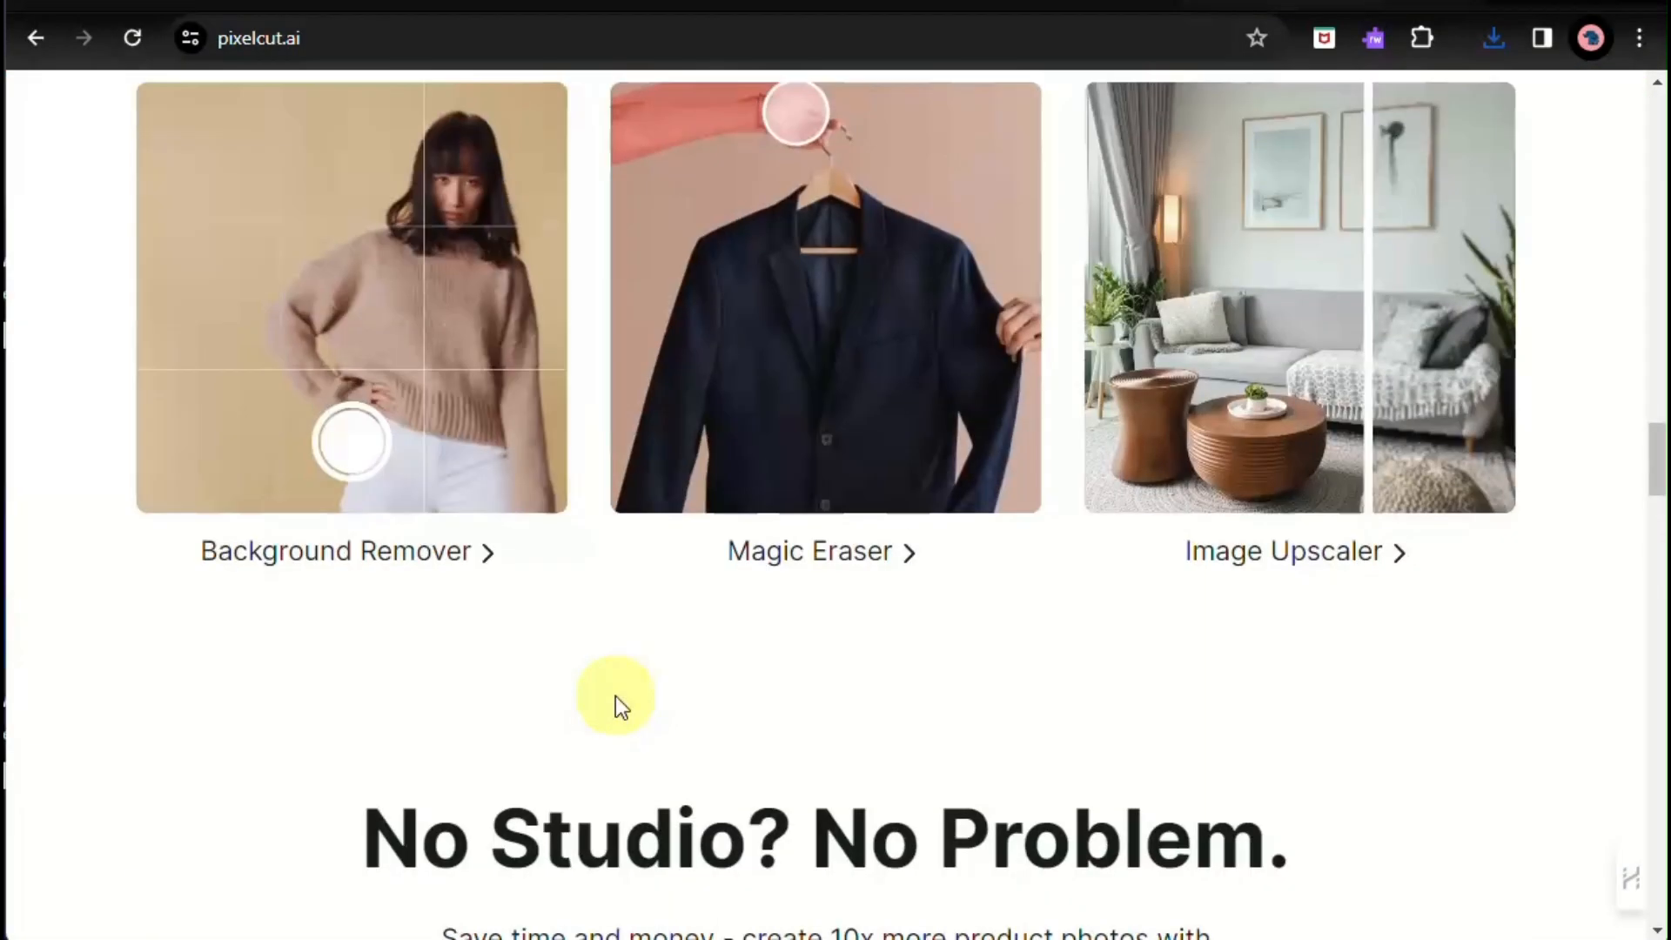
scroll(614, 696, down, 1)
click(435, 461)
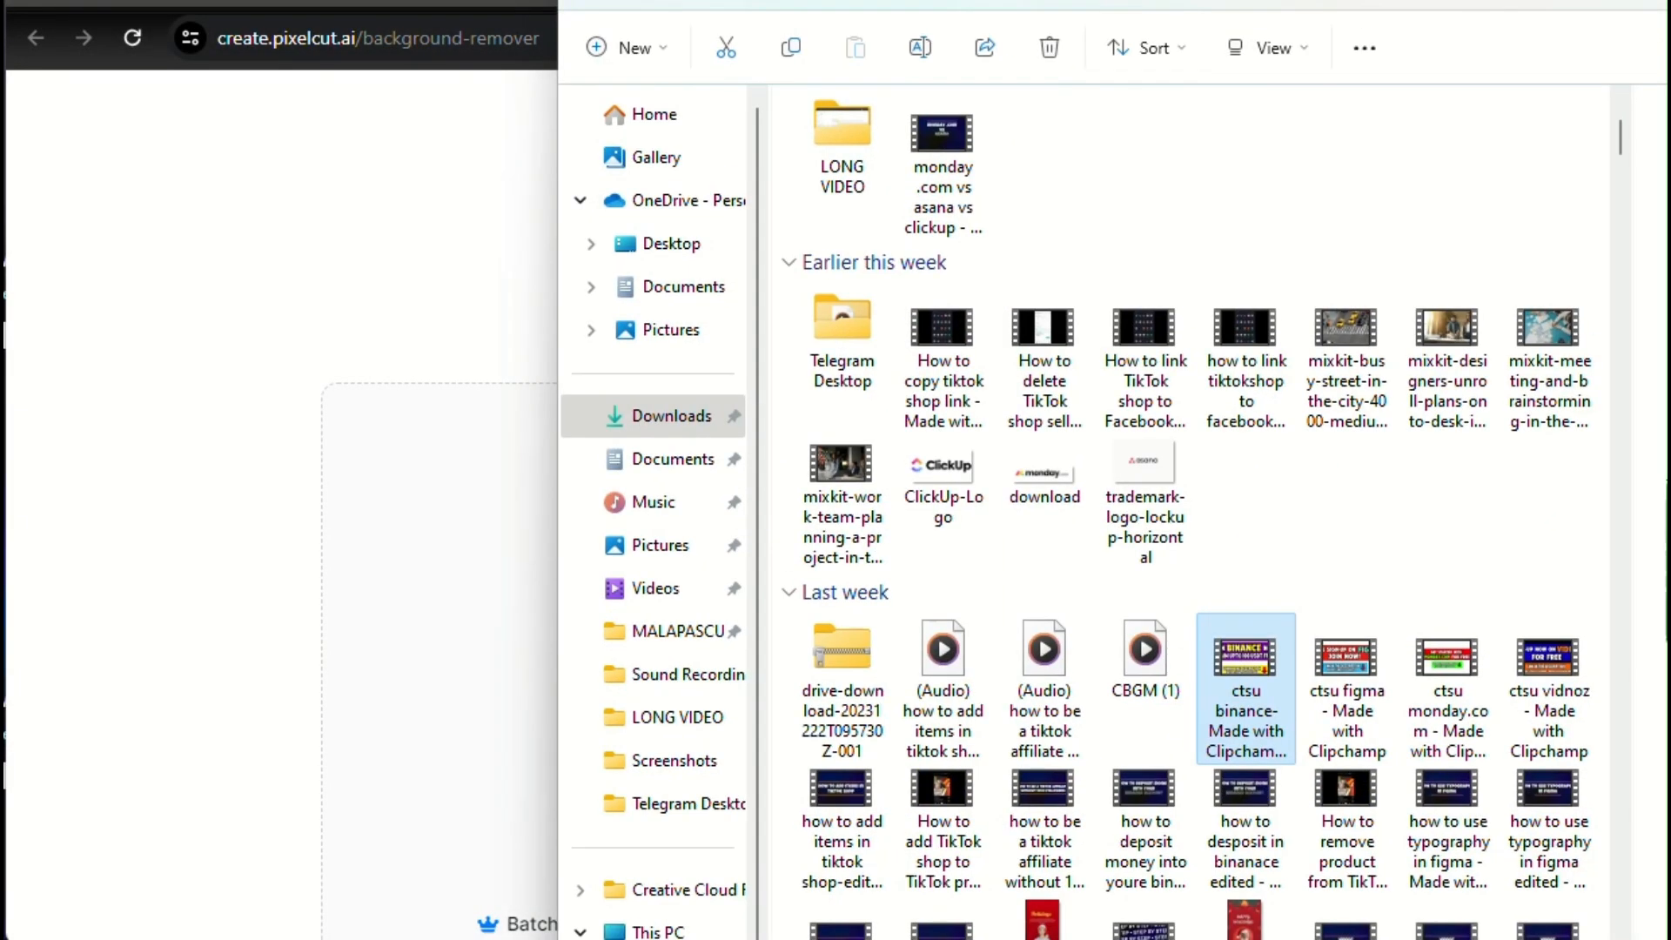
Step: Load the Leonardo eBIKE image from the Downloads folder into the Background Remover and download the cut-out bike
scroll(953, 194, up, 3)
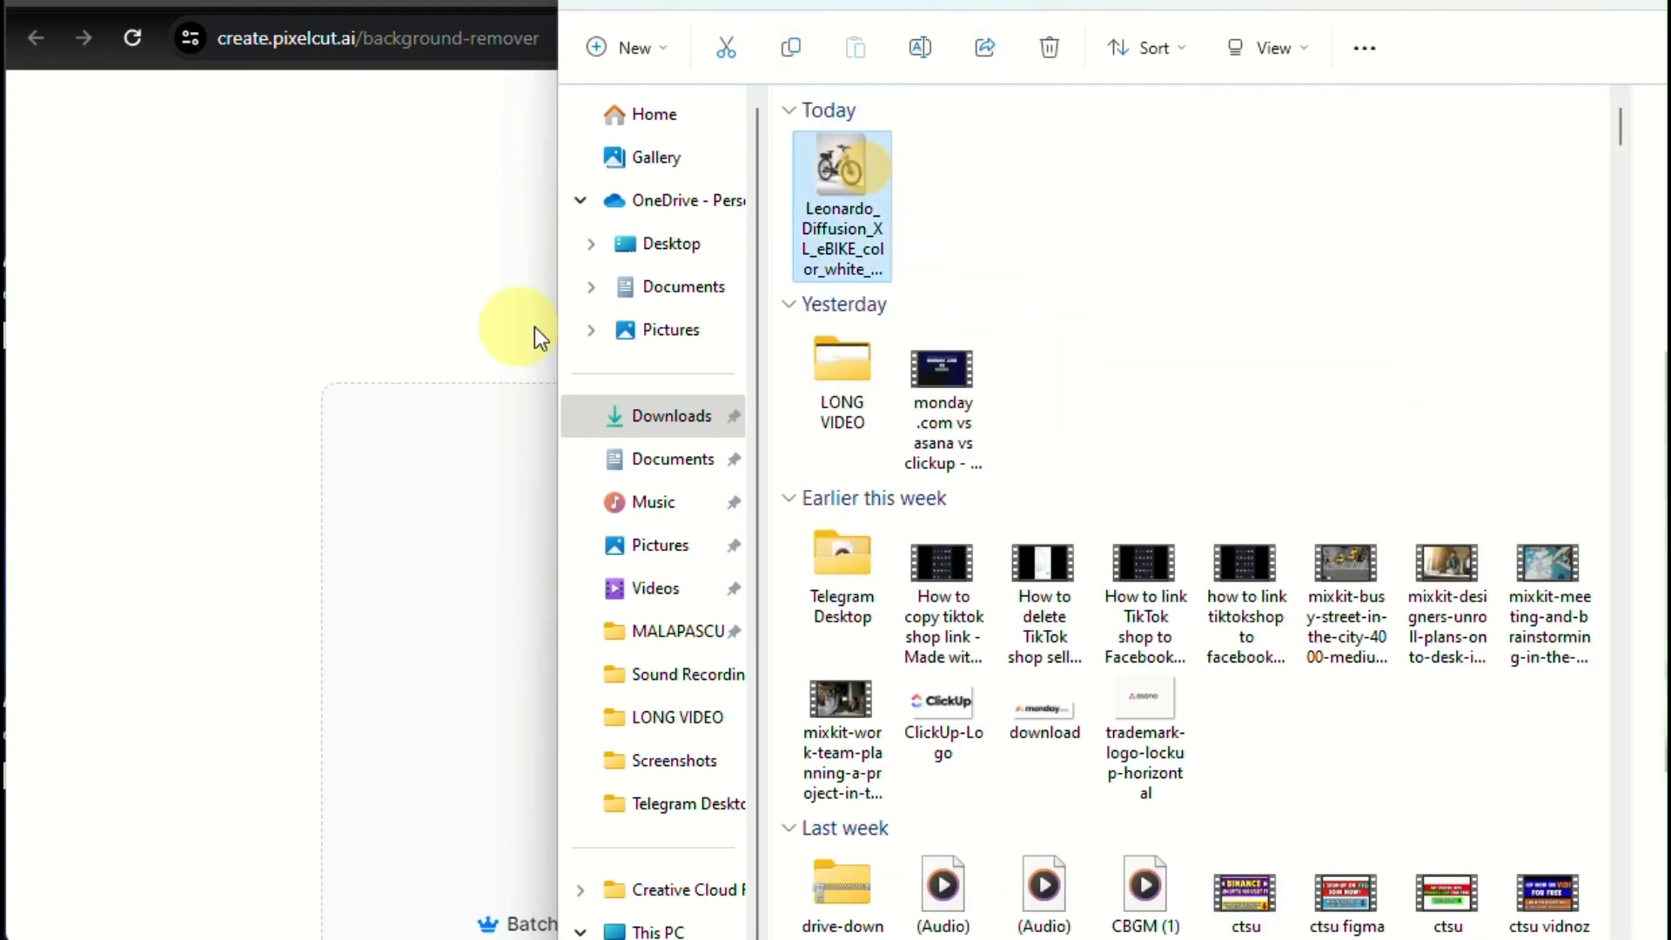
click(862, 192)
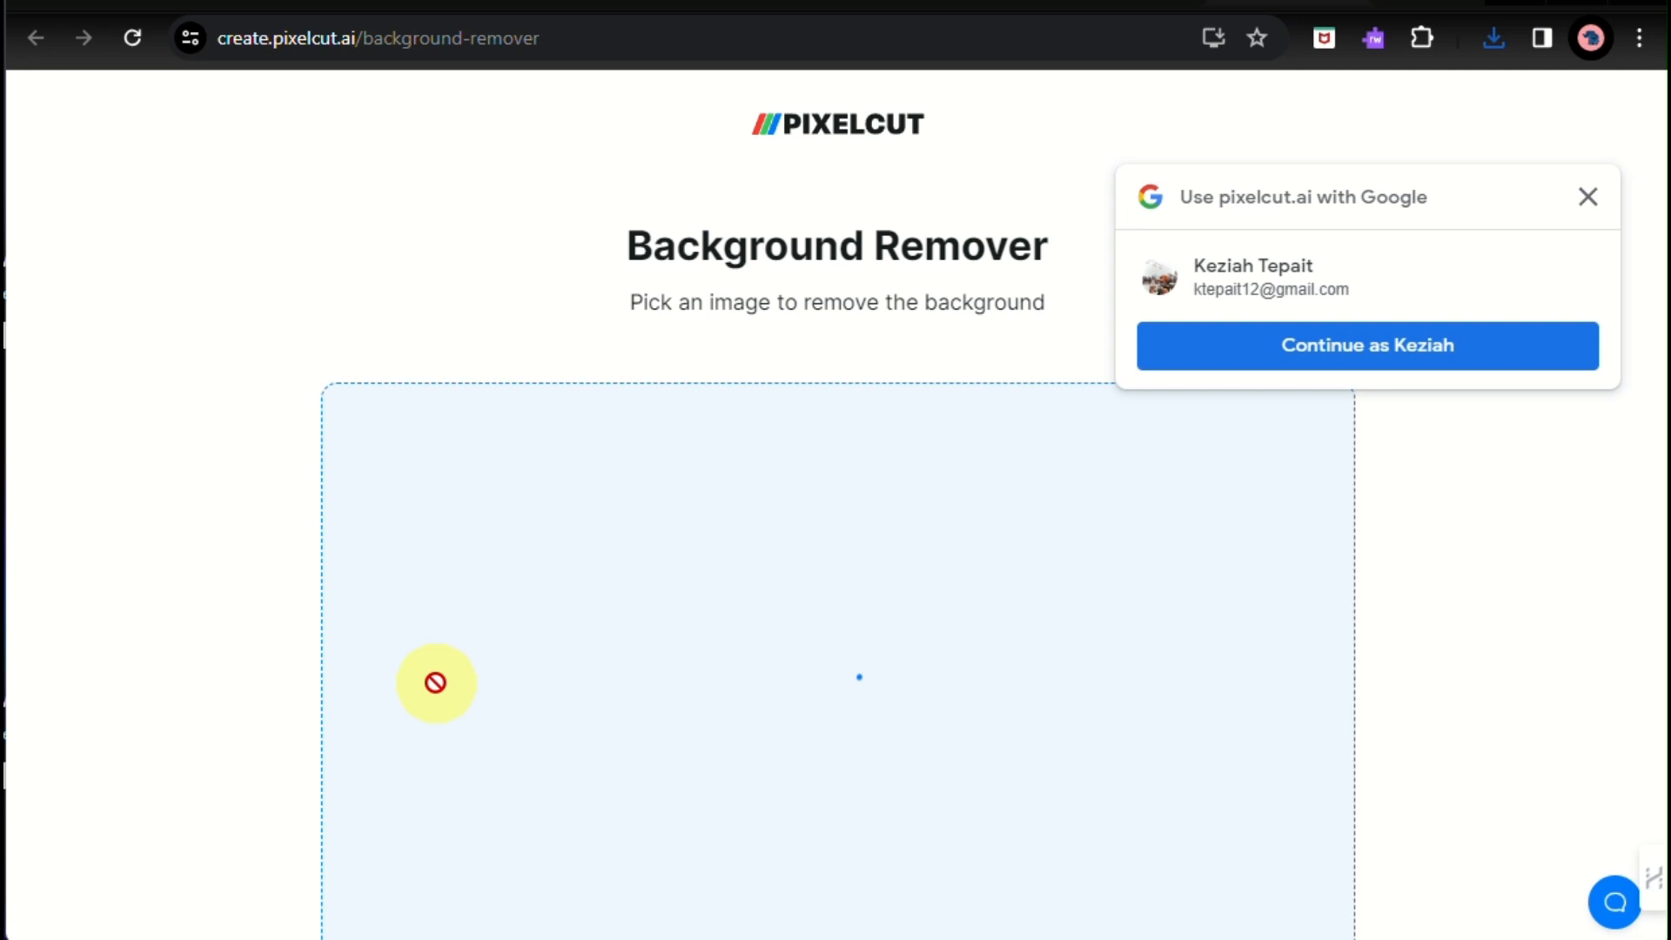
drag(436, 682, 436, 683)
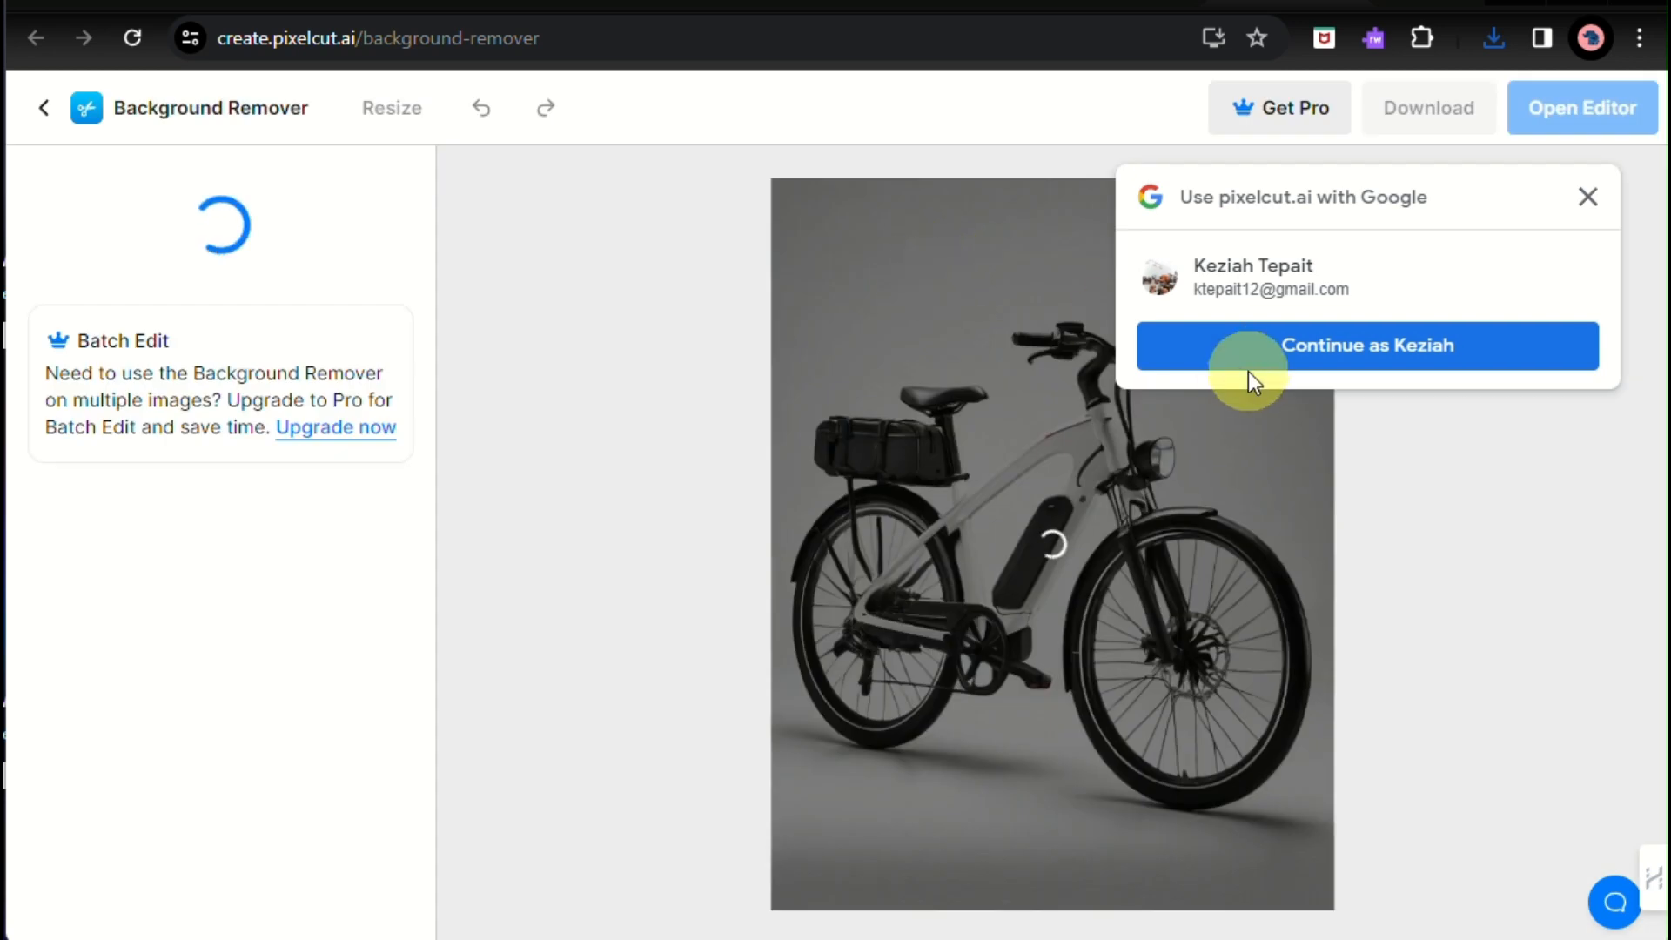
click(1591, 204)
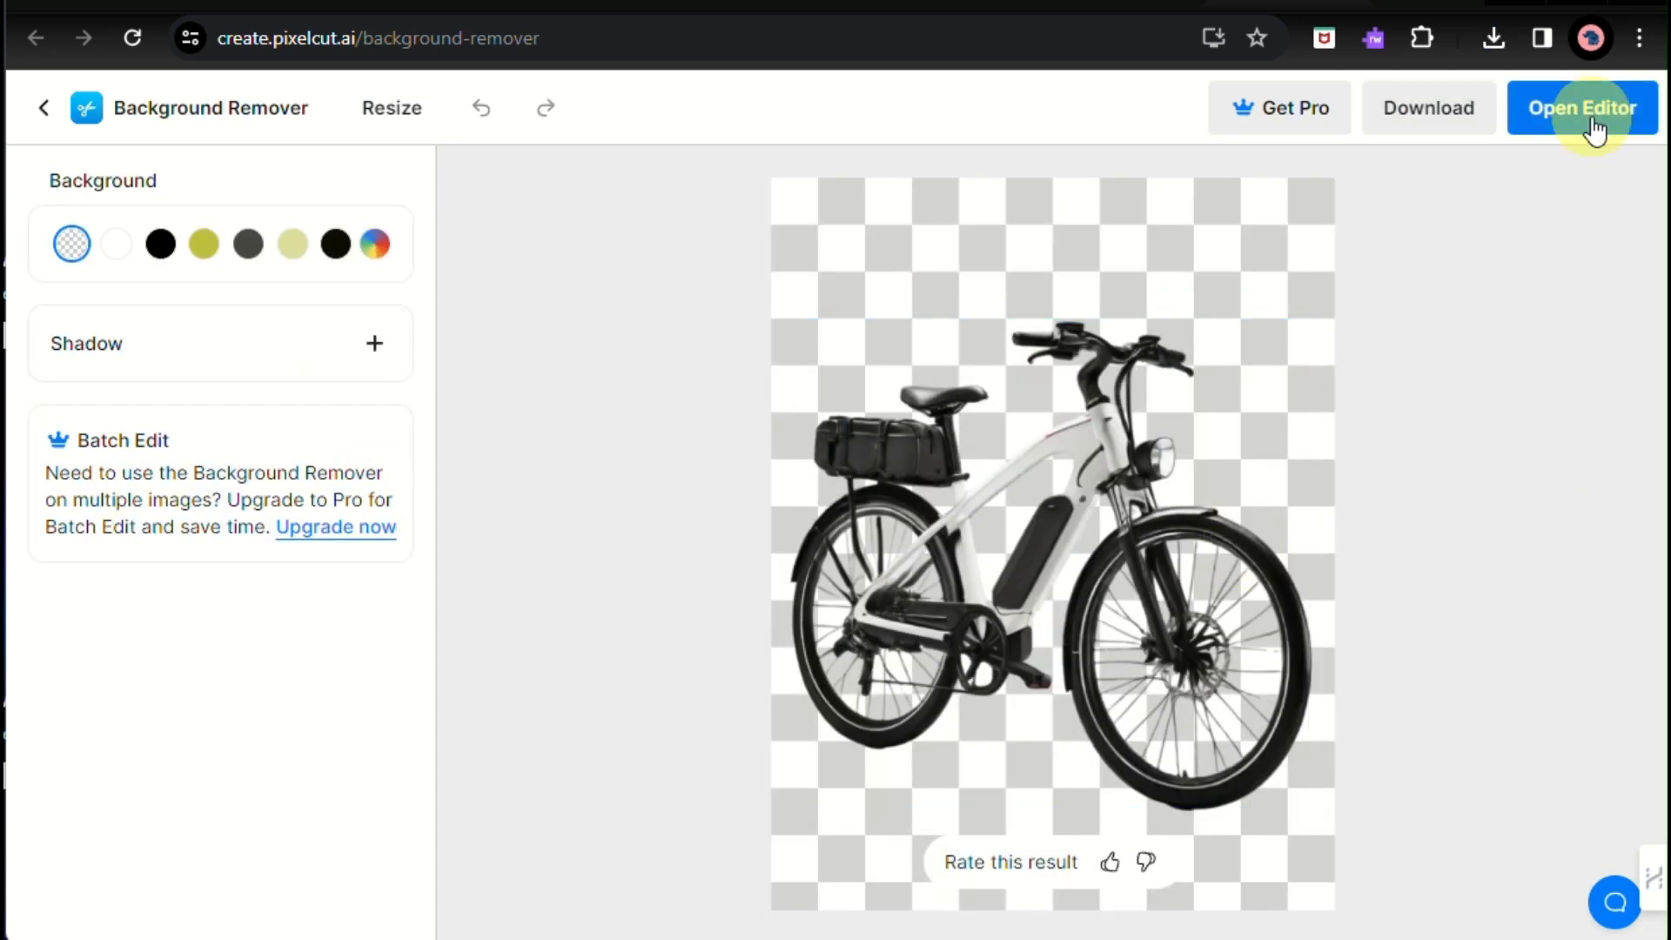
click(1376, 123)
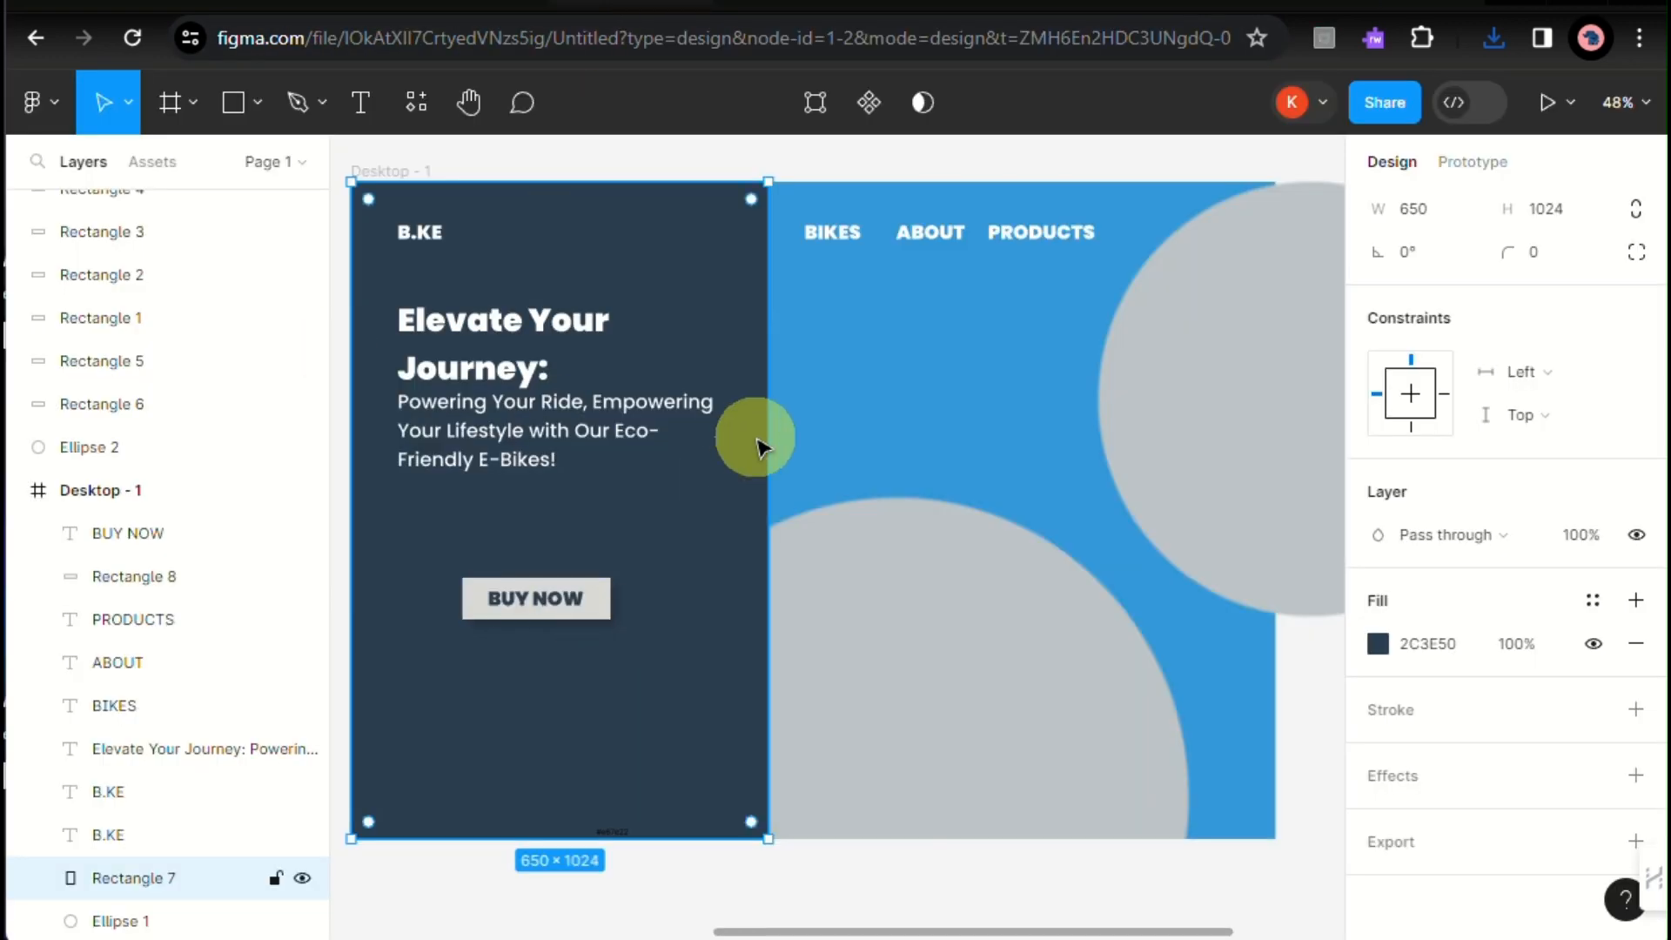
Step: Place the downloaded cut-out bike image in Figma's Desktop - 1 frame over the lower grey circle, resized to about 843 × 787
key(alt+Tab)
click(945, 179)
drag(945, 179, 504, 484)
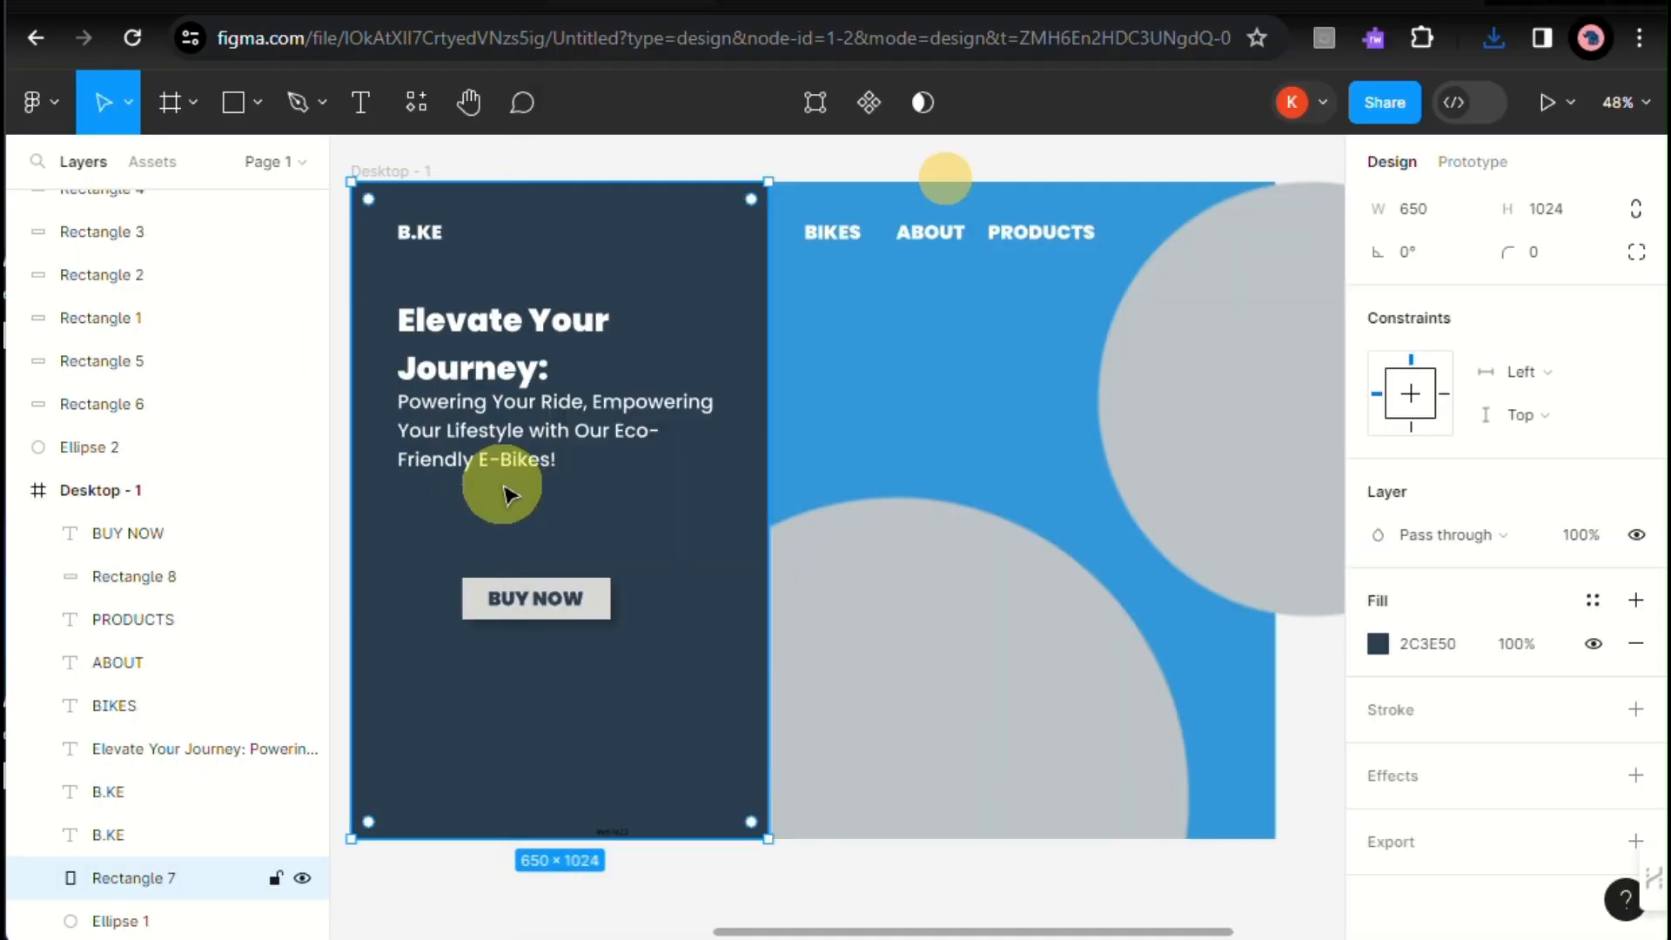
drag(996, 638, 968, 602)
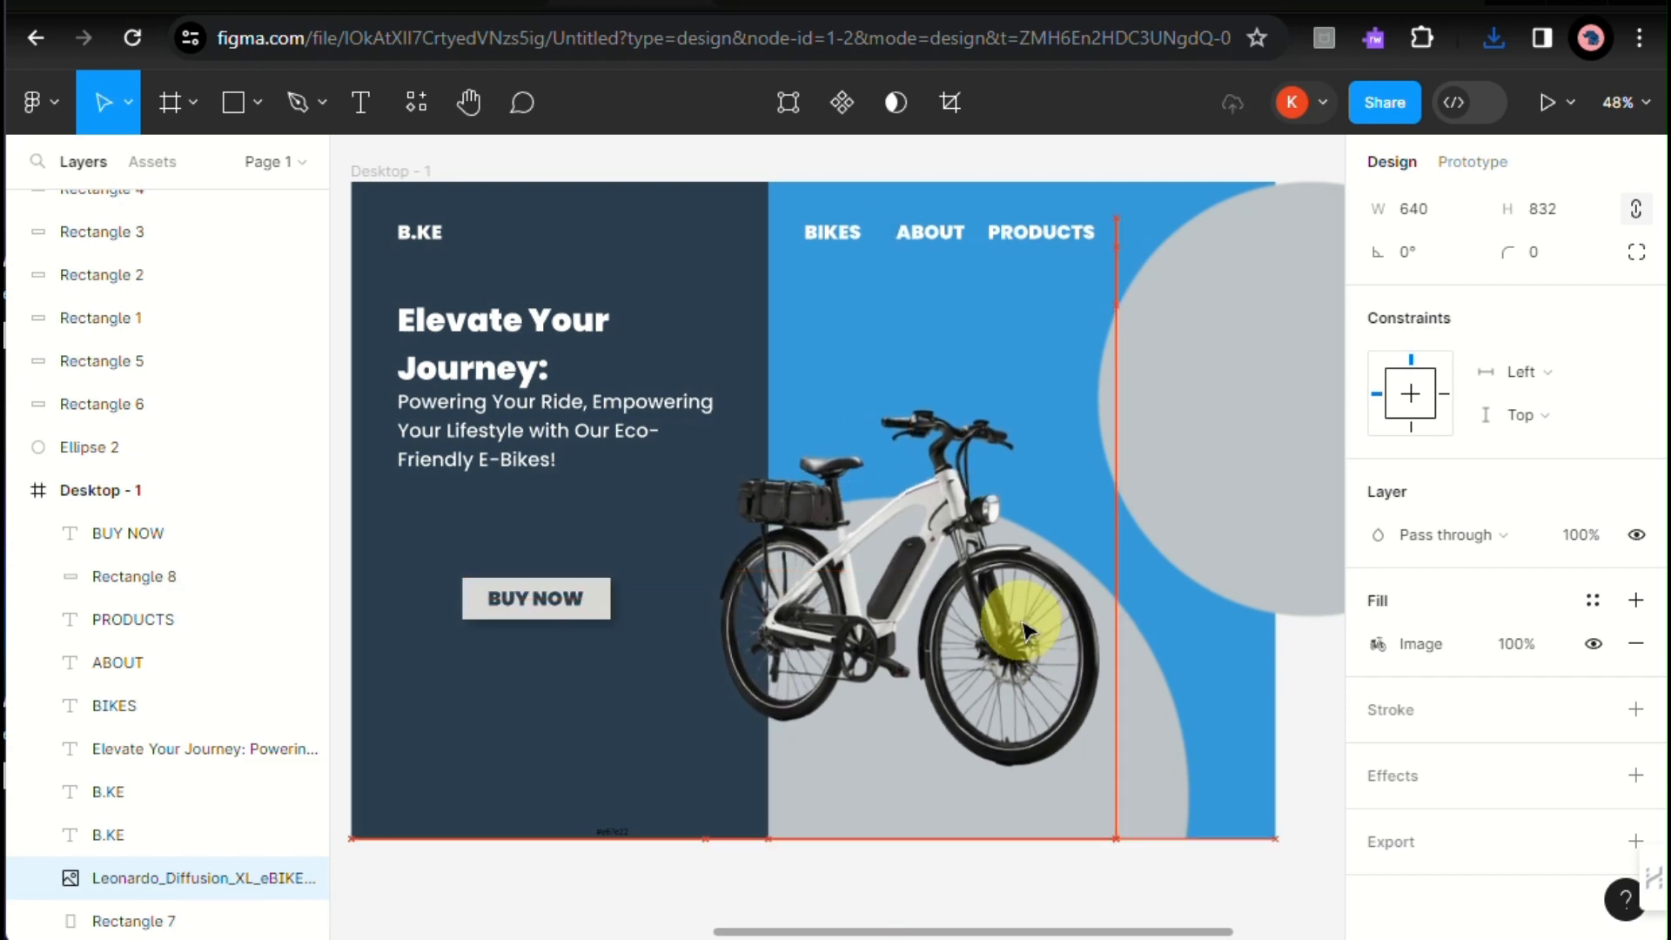
drag(1075, 272, 1201, 299)
mouse_move(978, 552)
mouse_down()
mouse_move(981, 596)
mouse_move(963, 560)
mouse_up()
drag(1186, 633, 1140, 574)
Step: Change the effect on the upper grey circle (Ellipse 2) to Drop shadow and open the shadow settings
click(1229, 257)
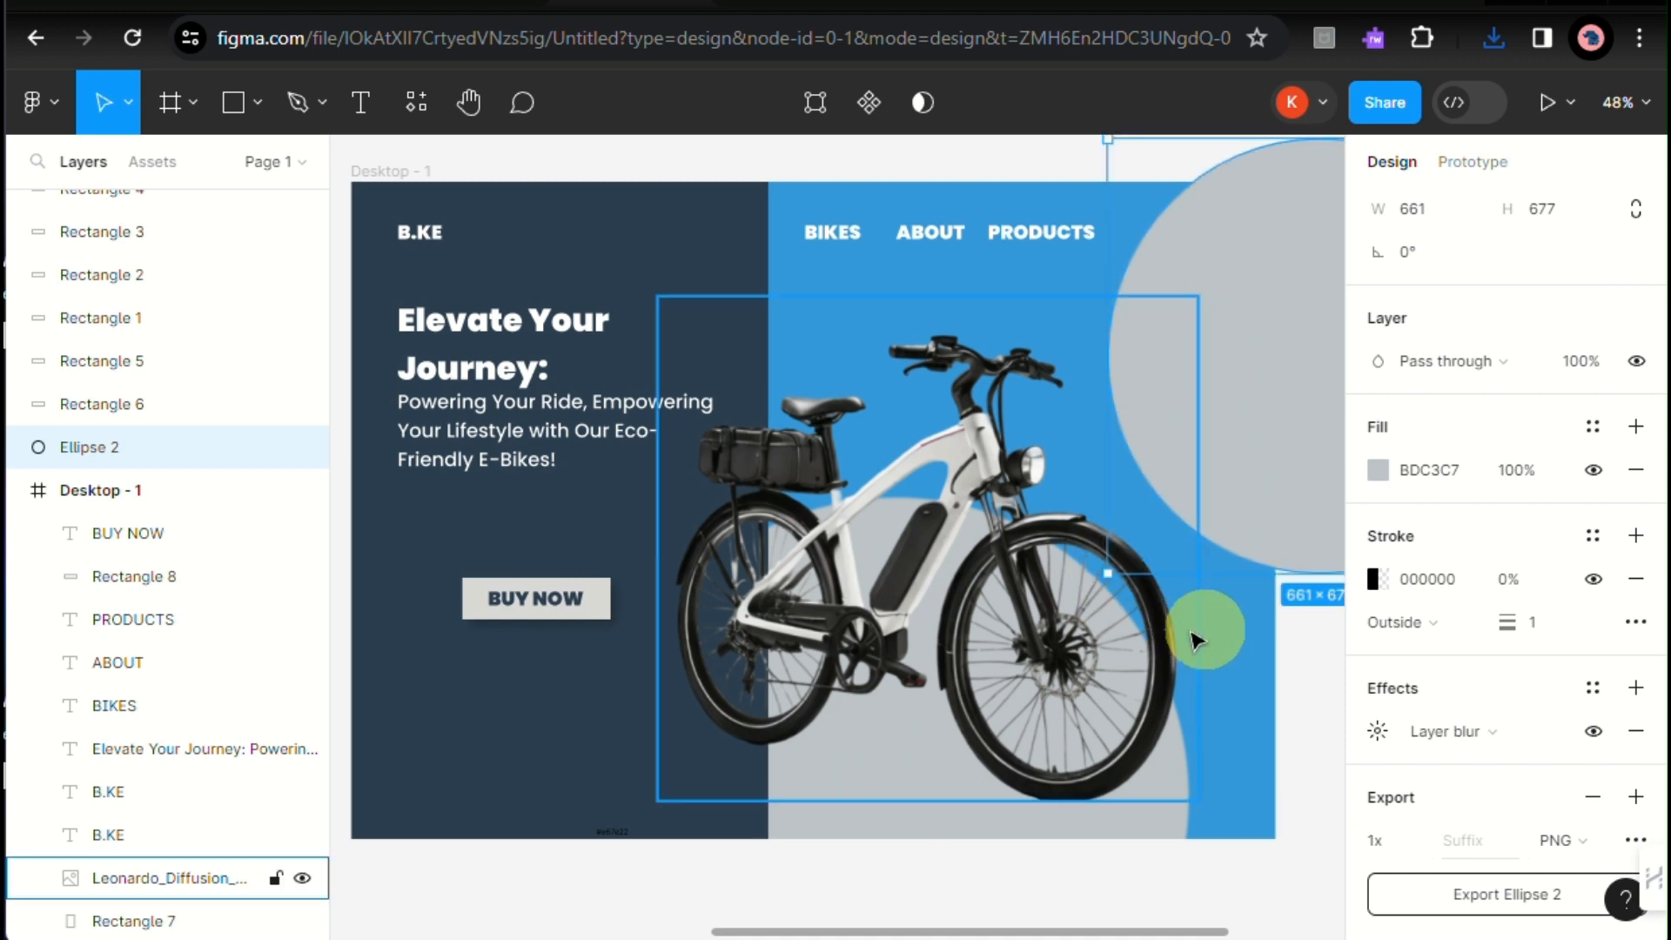
scroll(1505, 823, down, 1)
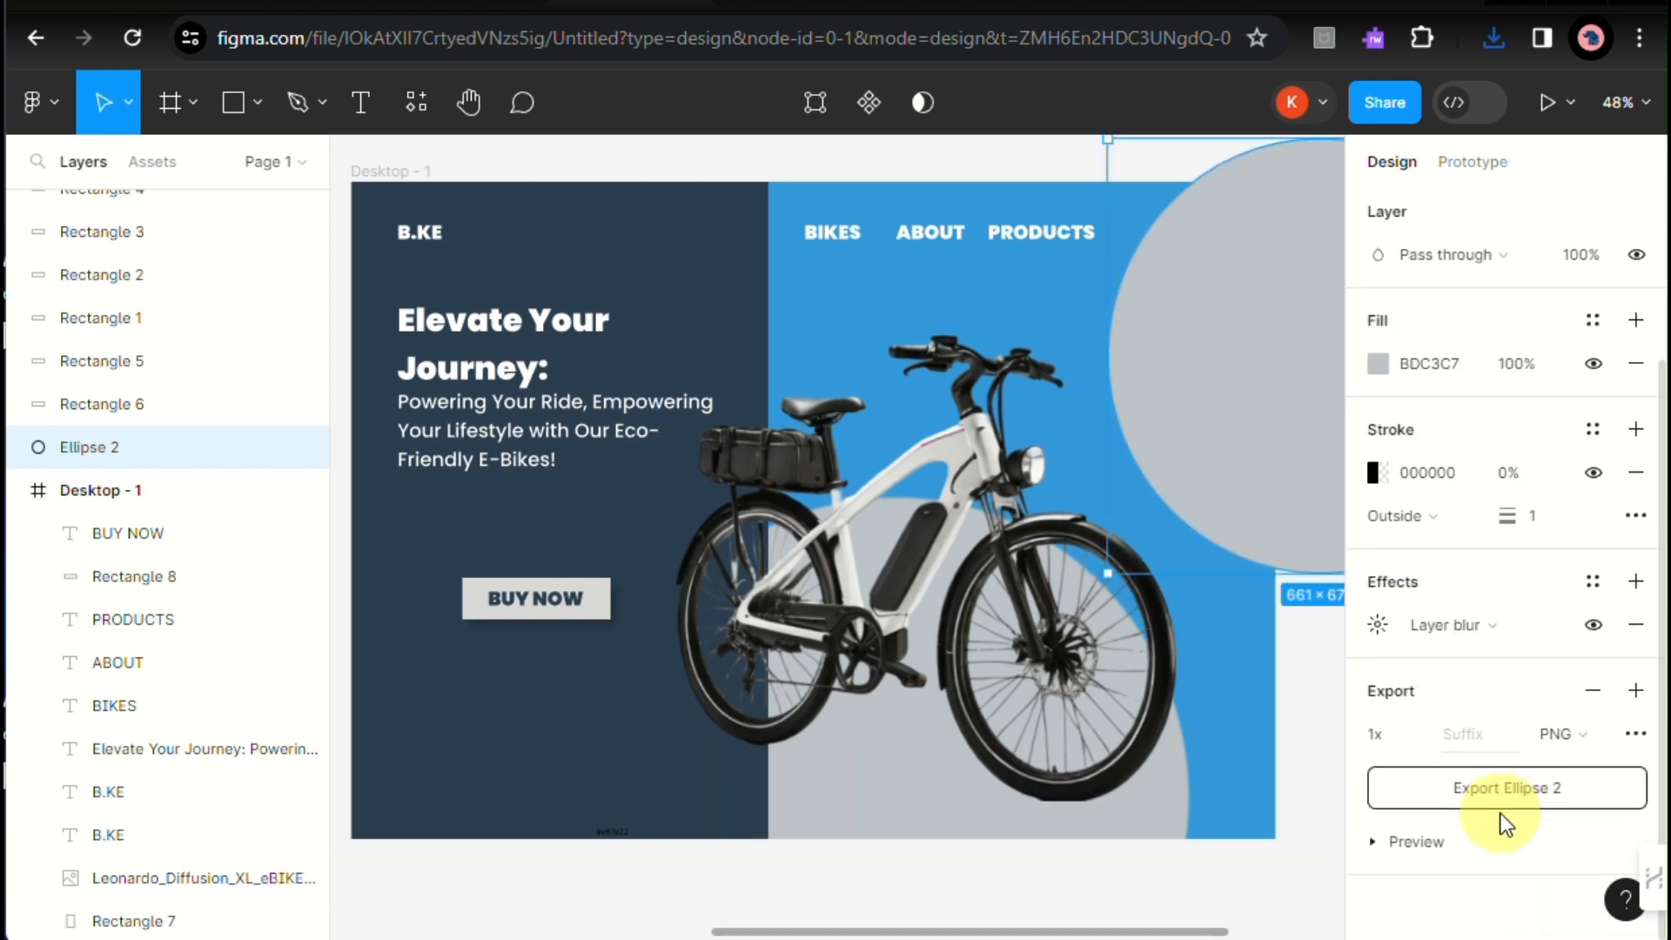
click(1444, 628)
click(1446, 588)
click(1378, 626)
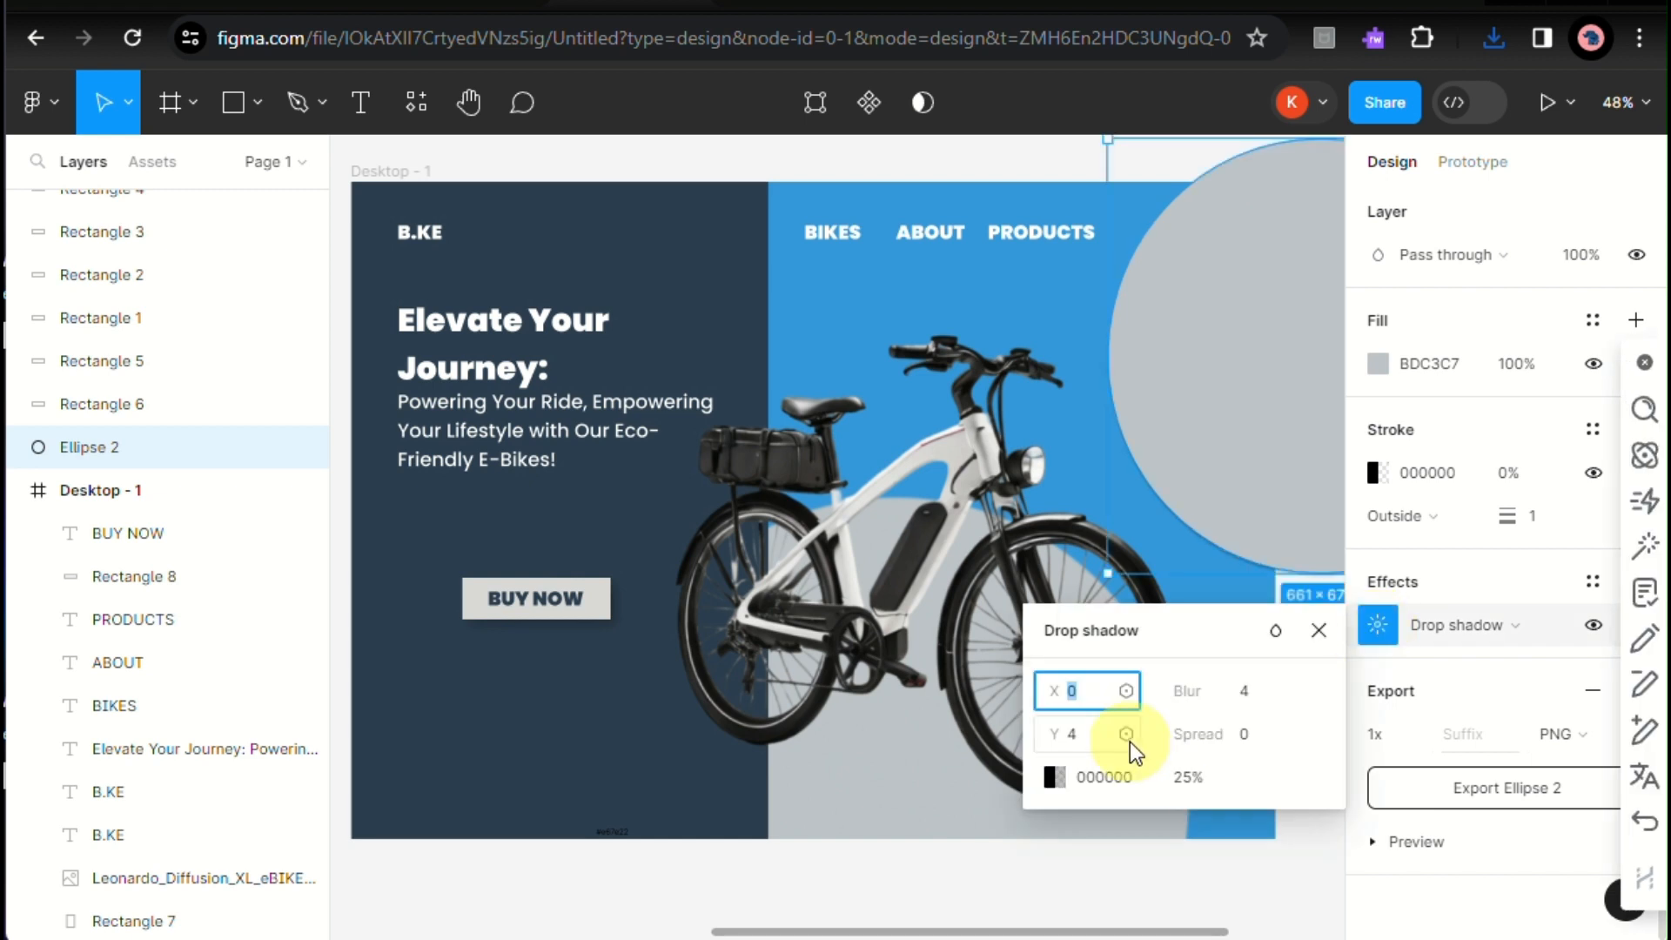
Step: Set the upper grey circle's drop shadow to X -15, Y 15 and blur 20
text(15)
key(Return)
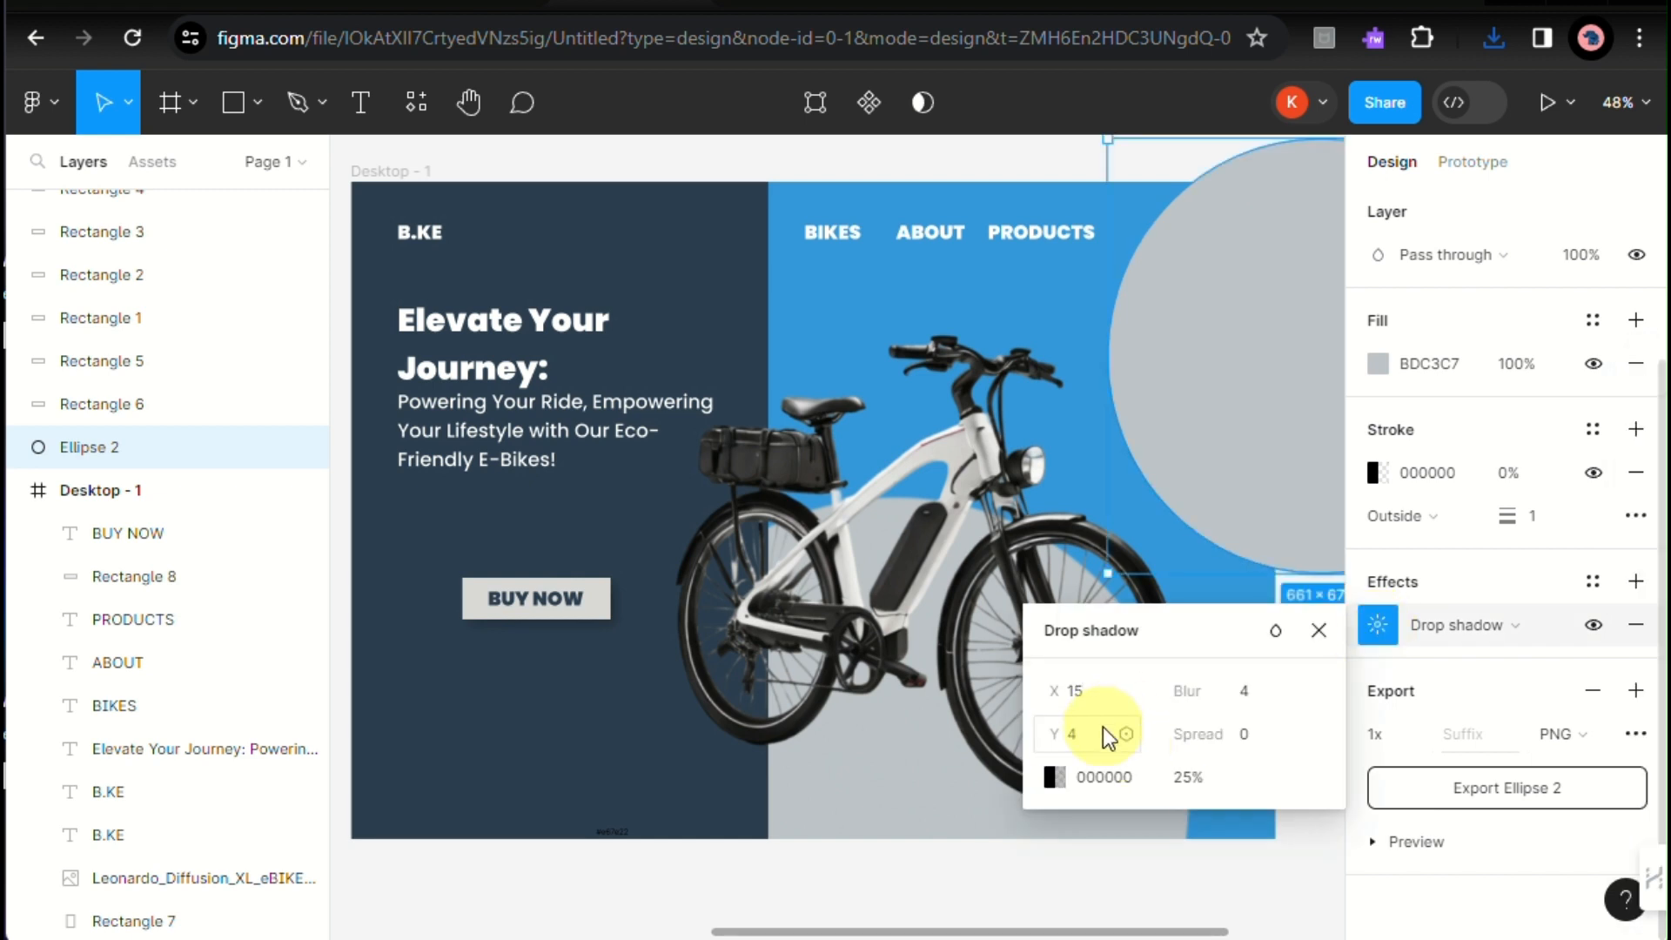
click(1104, 728)
text(15)
key(Return)
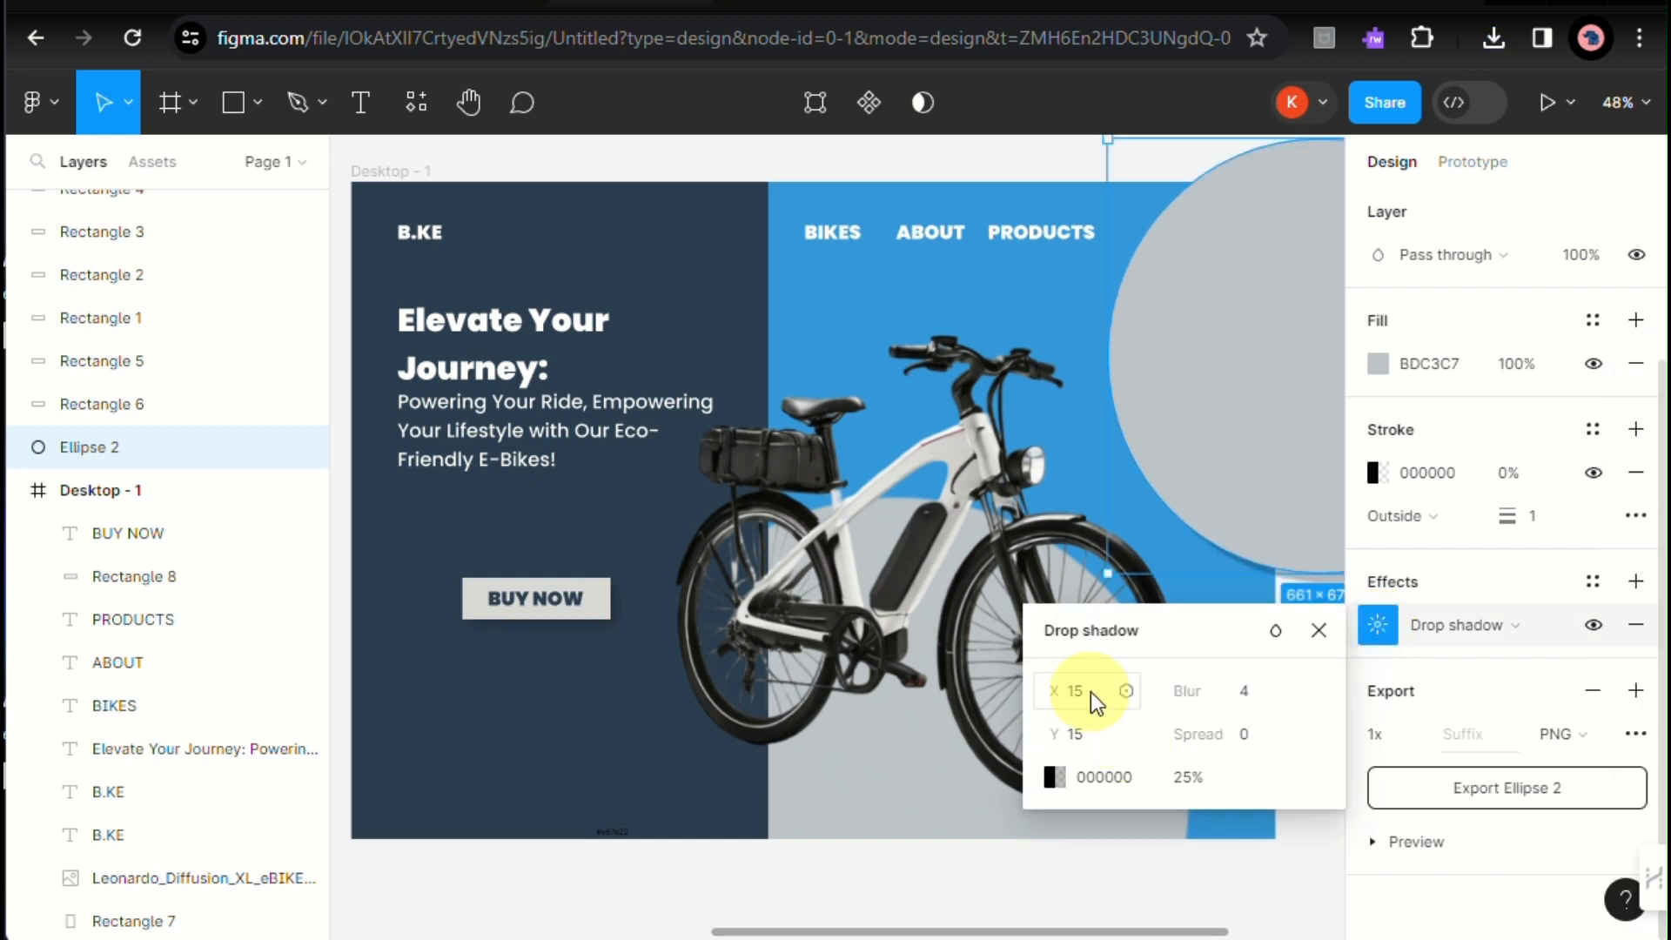
click(1064, 692)
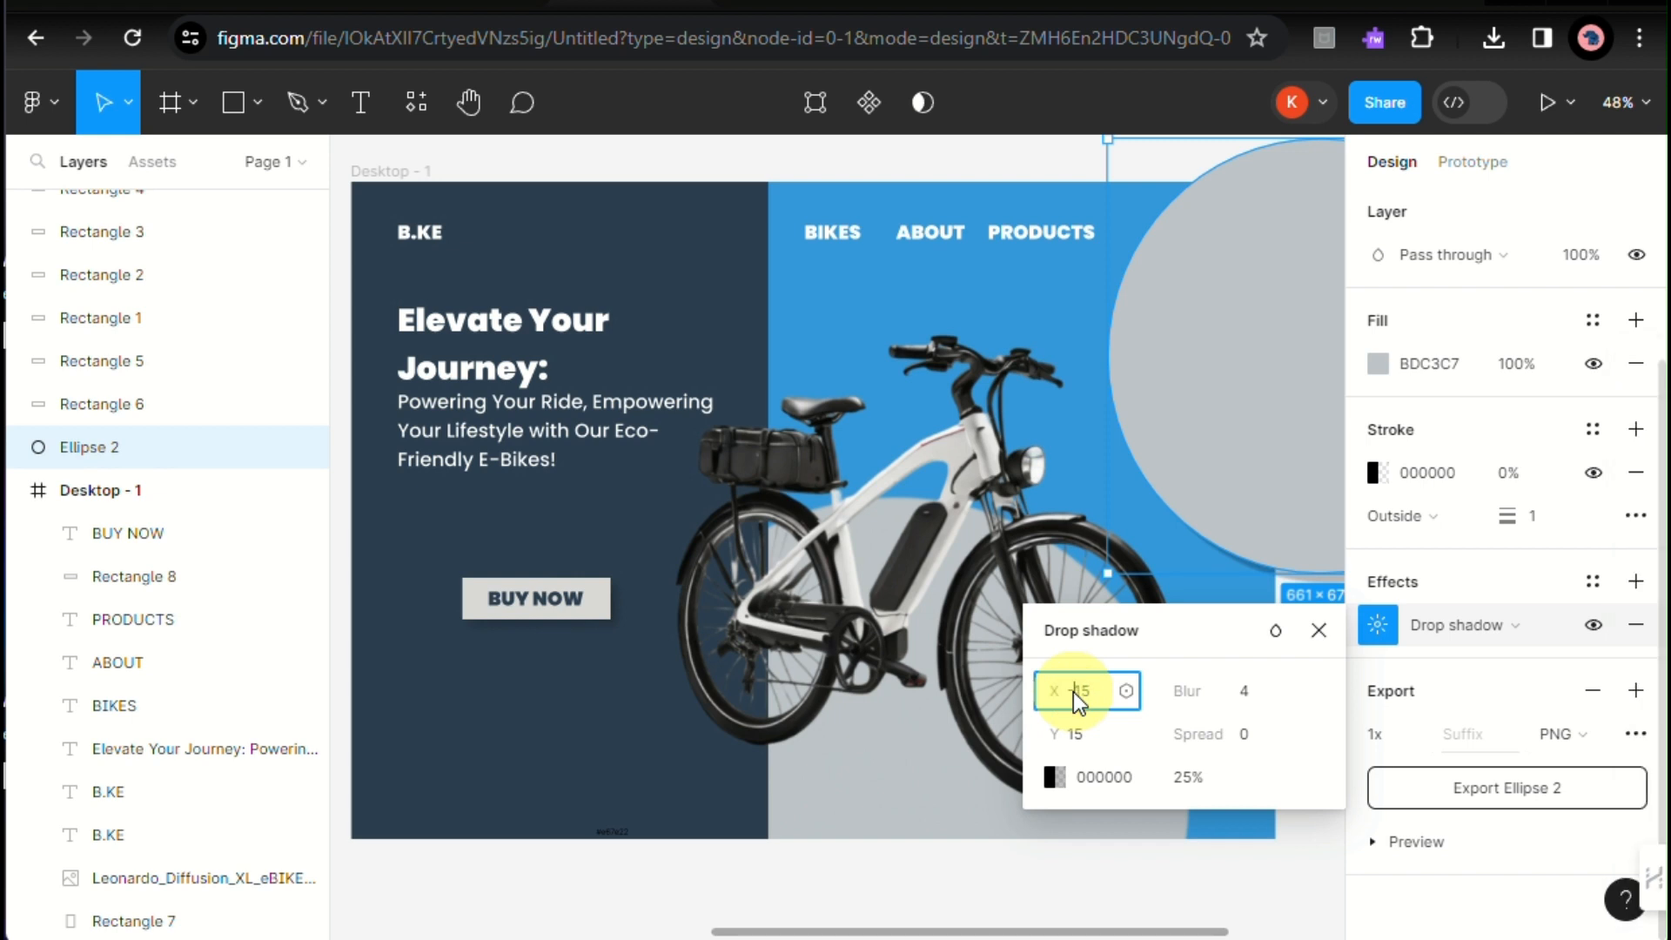
text(-)
click(1253, 687)
text(20)
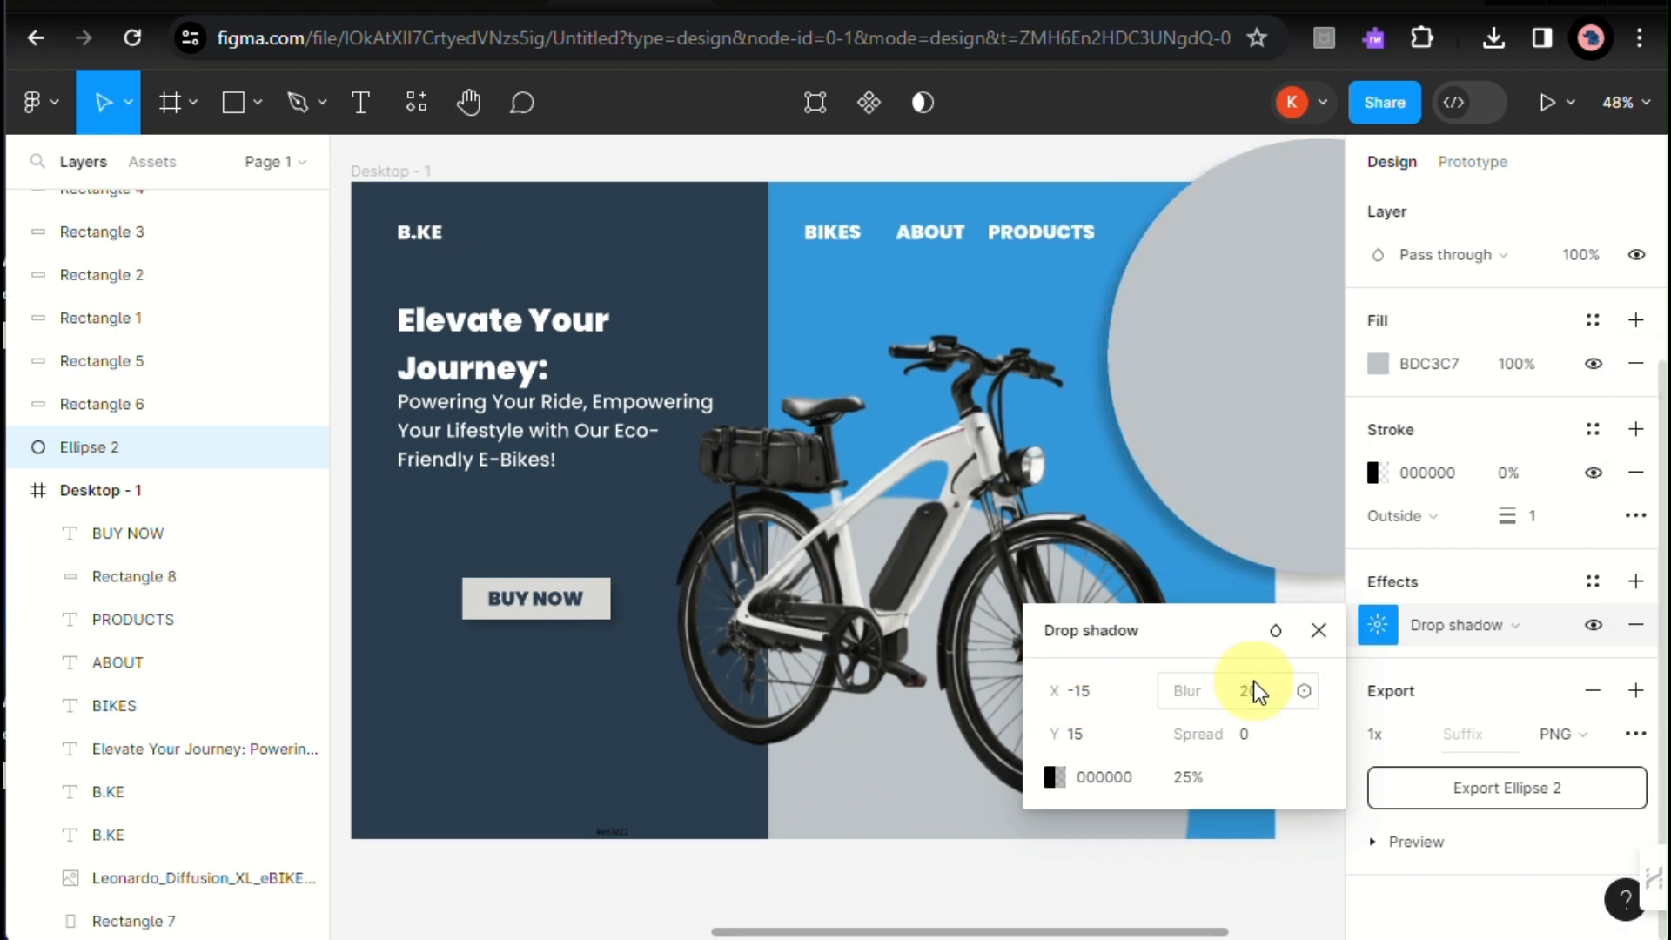
click(1386, 689)
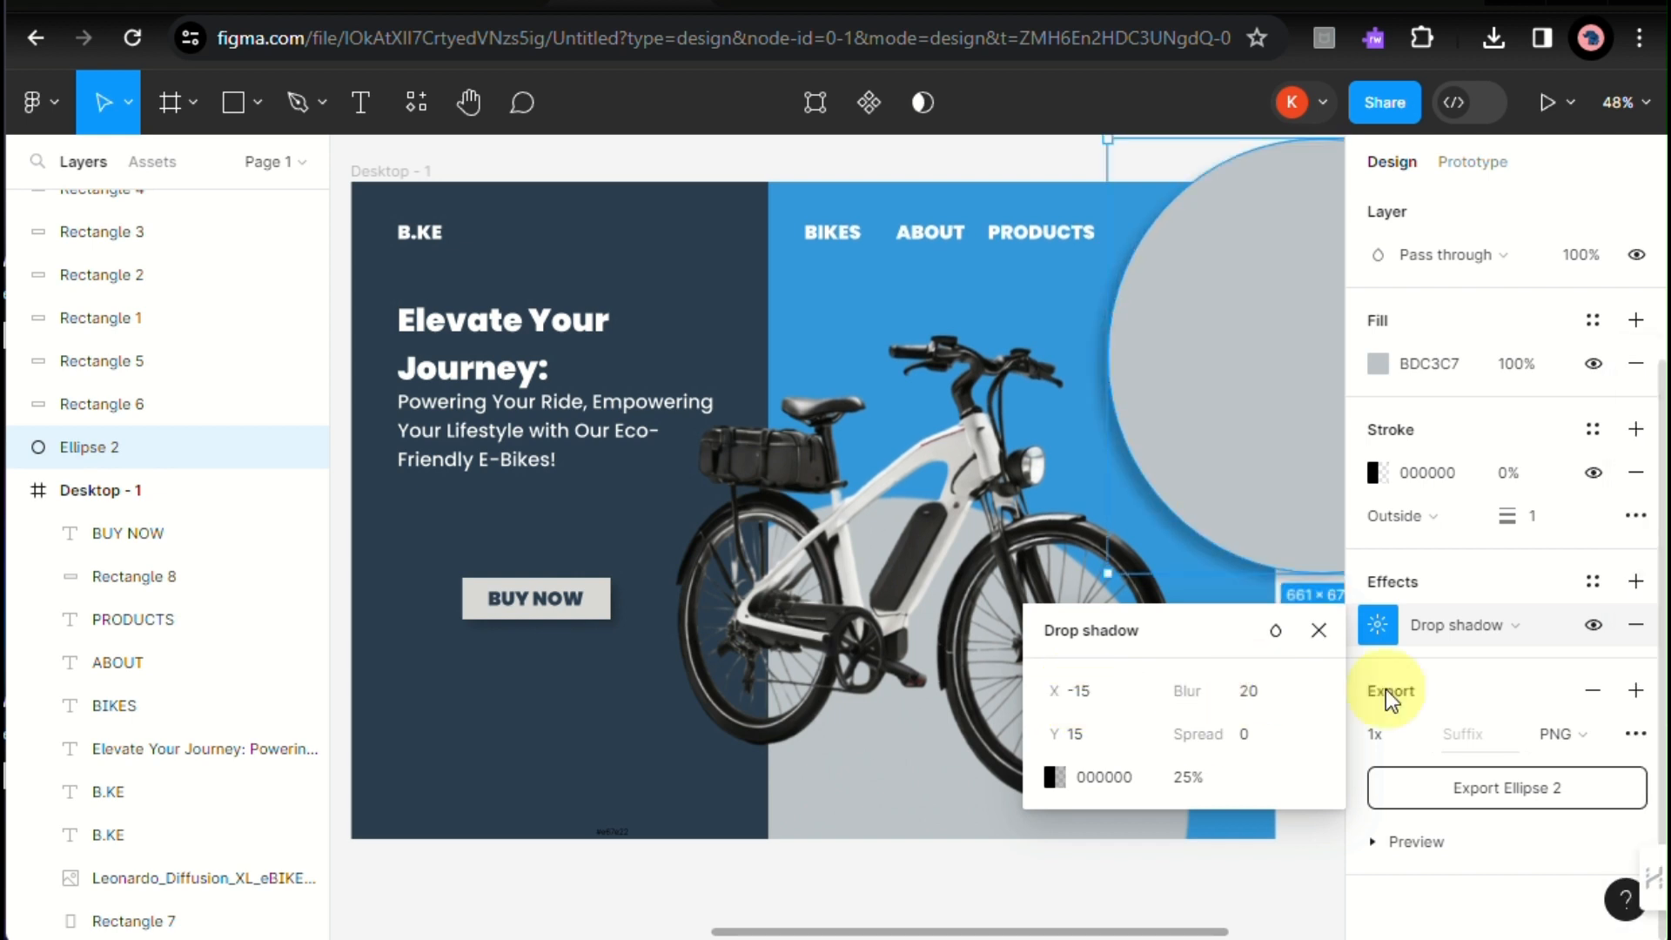
Step: Add a drop shadow to the bike image with X and Y offsets of -20
click(1001, 523)
click(1422, 771)
click(1379, 819)
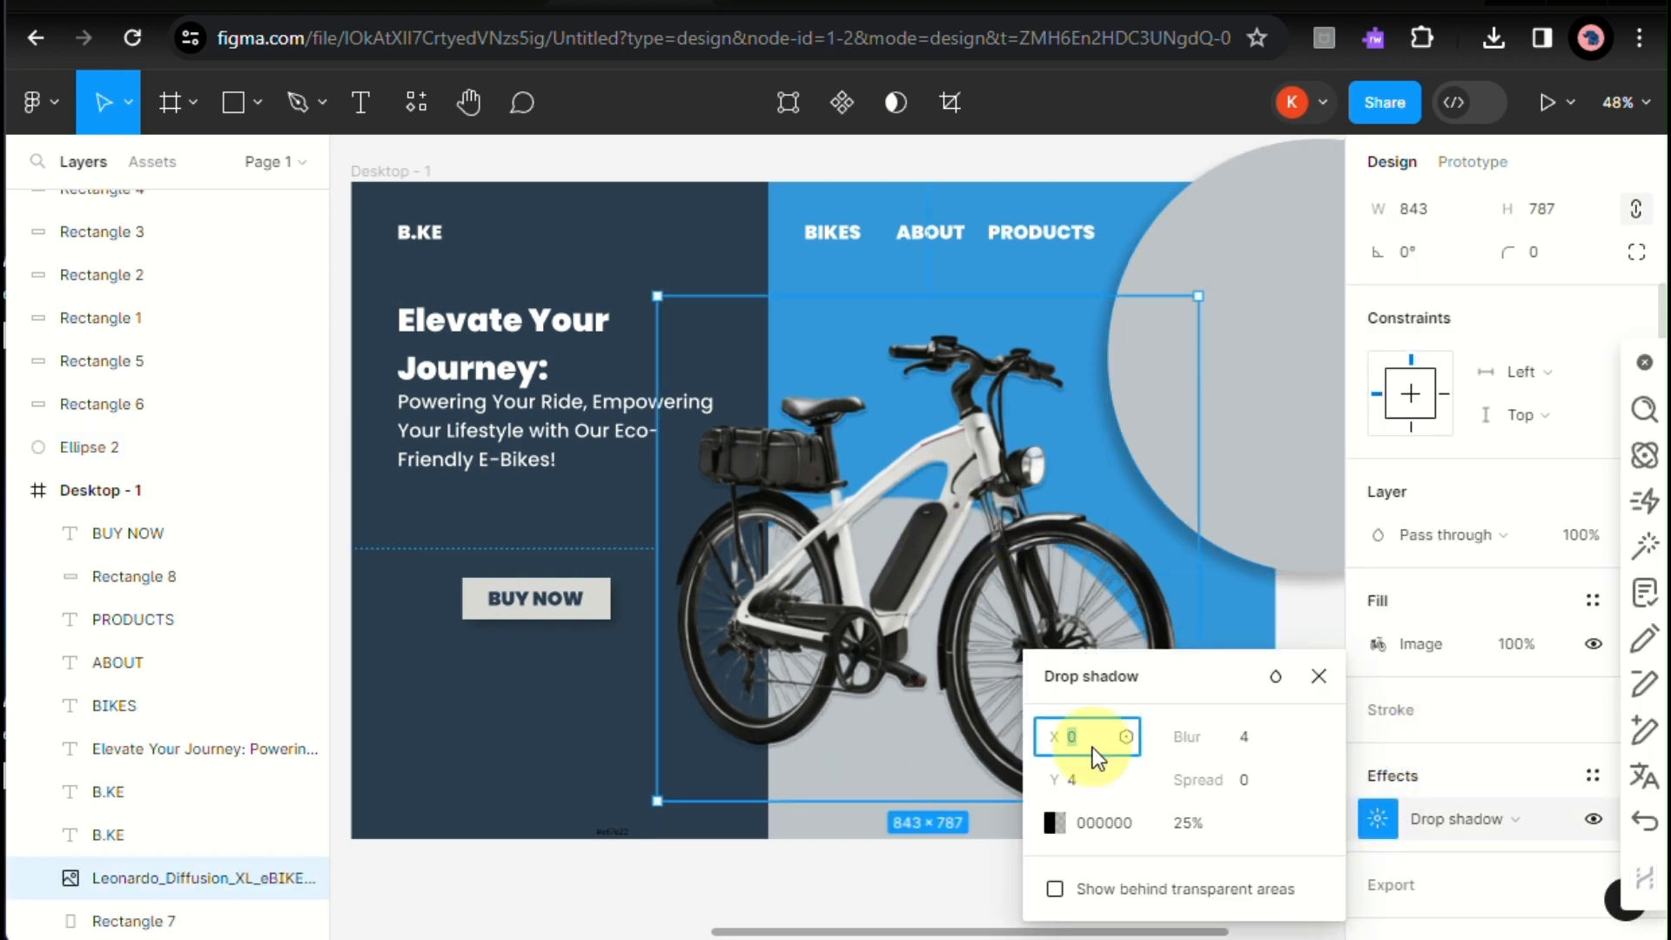
text(-20)
key(Return)
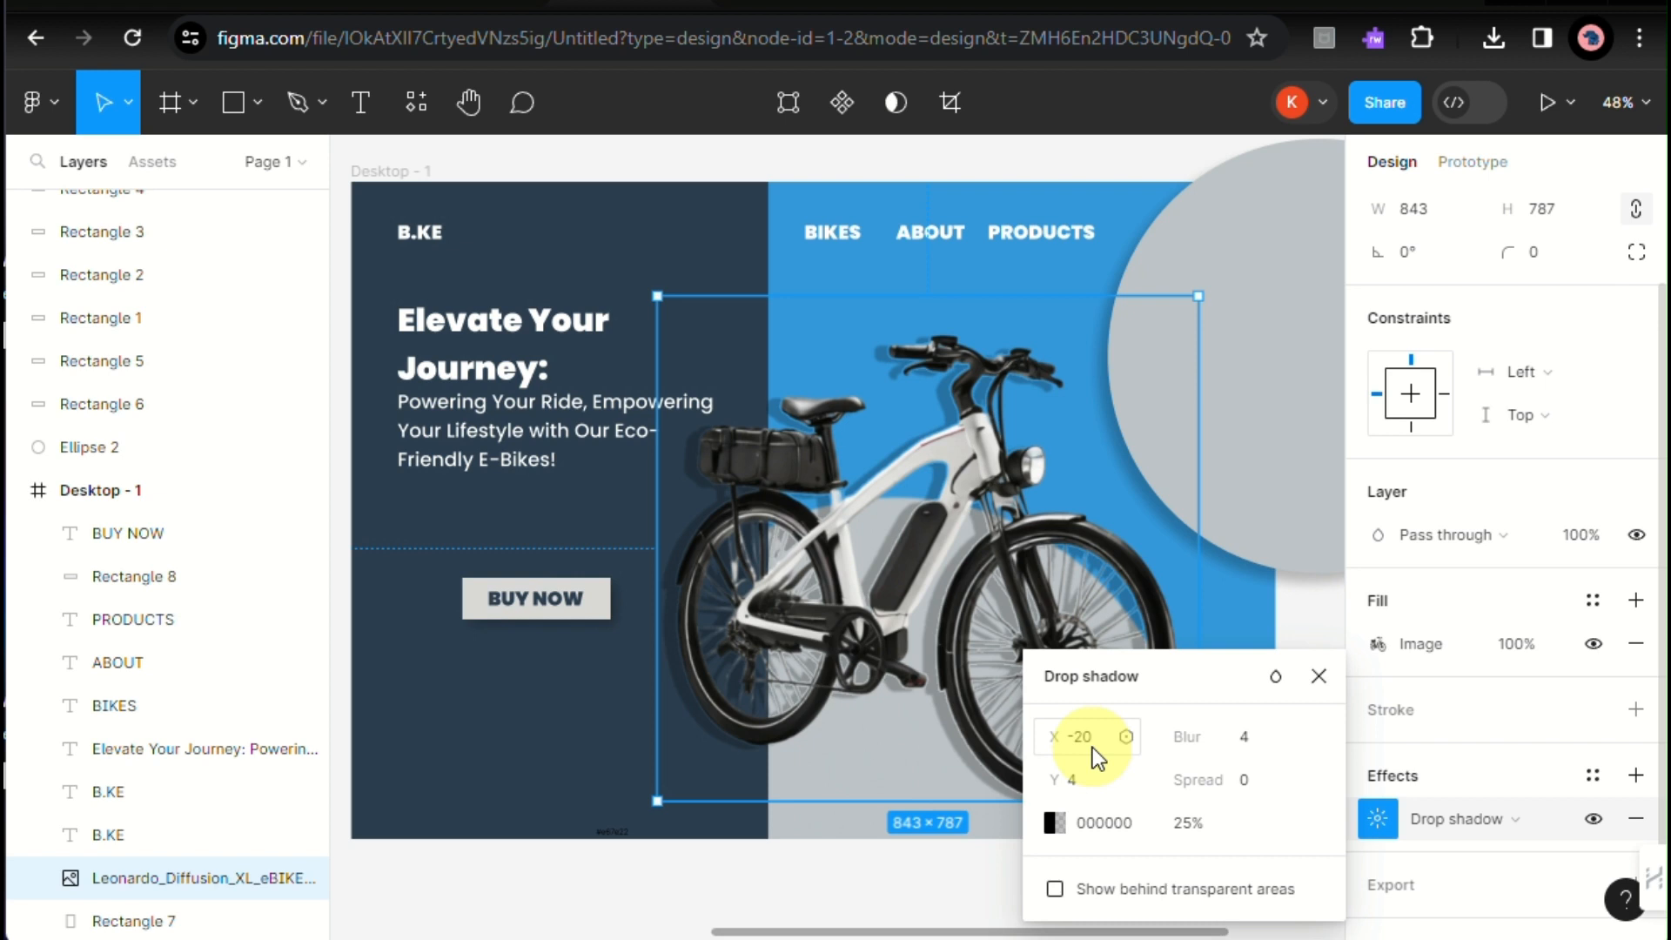
click(1095, 785)
text(-20)
key(Return)
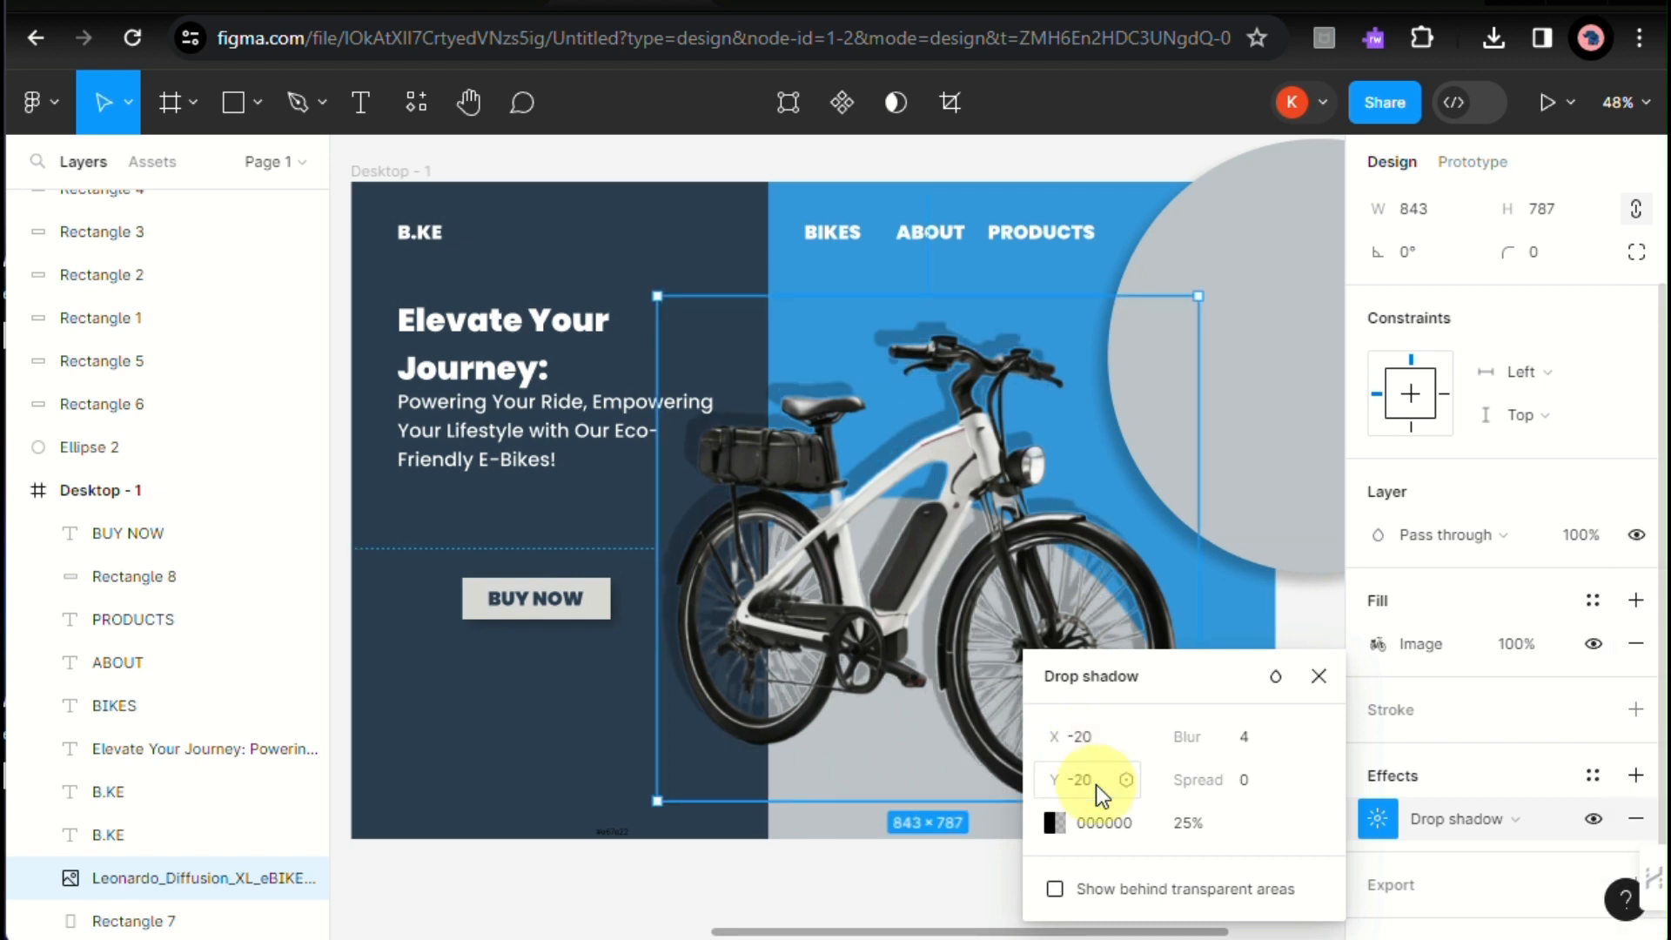
Step: Set the bike image's drop shadow Y offset to 20, then reselect the bike and reopen its shadow settings
click(1084, 774)
text(20)
key(Return)
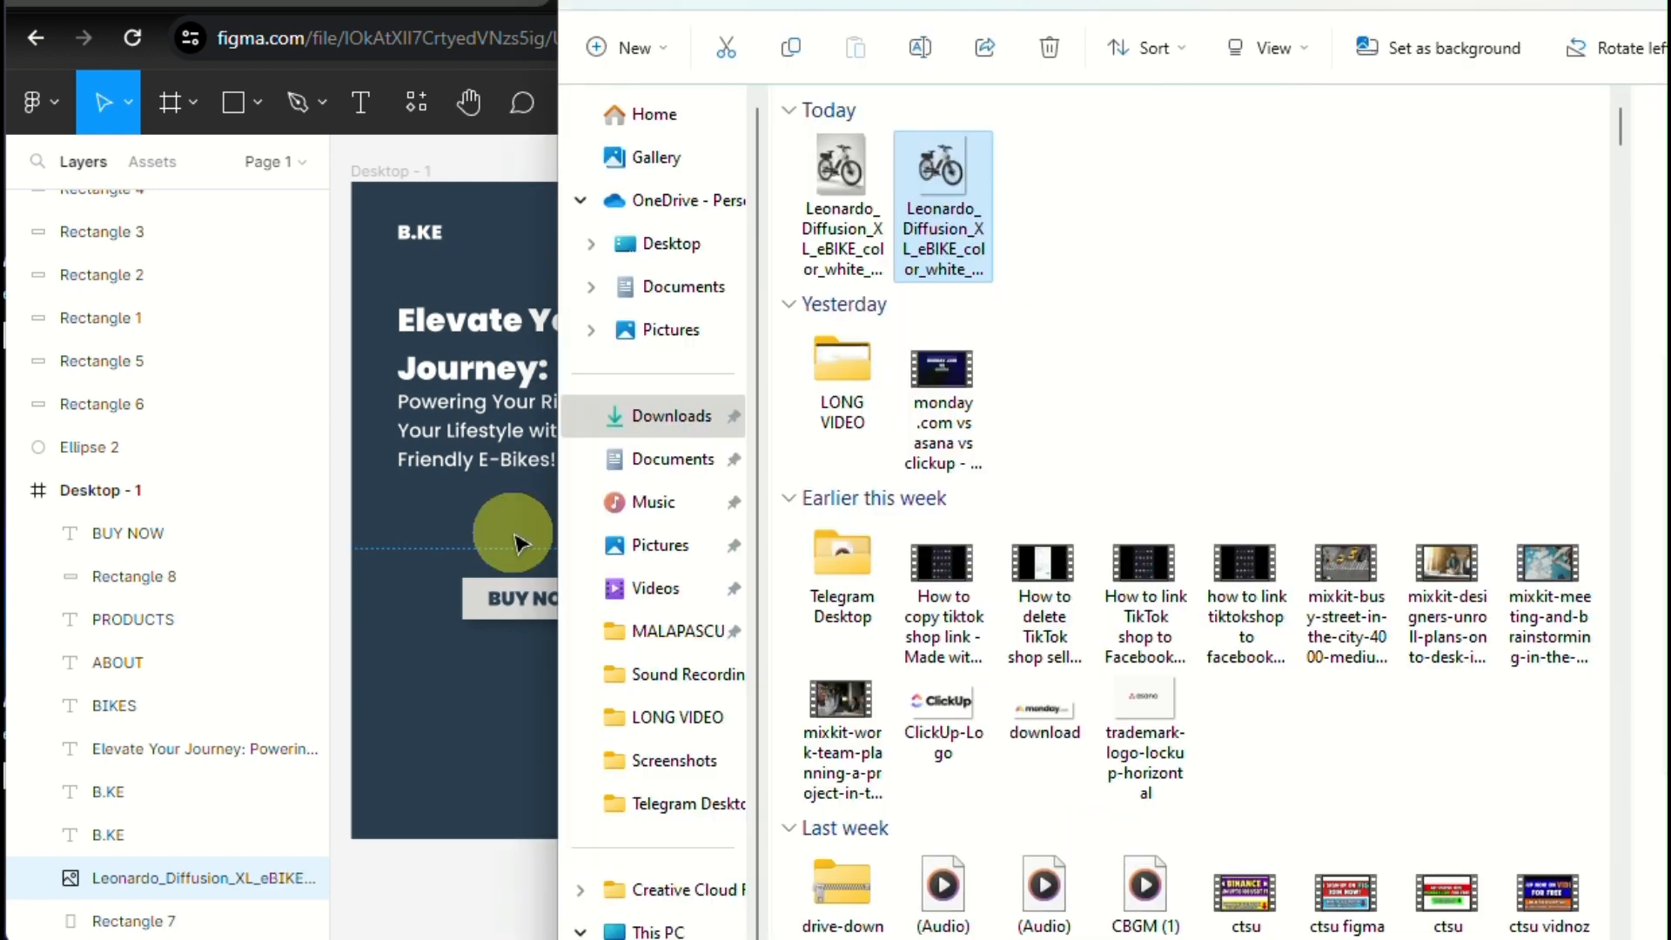
click(405, 692)
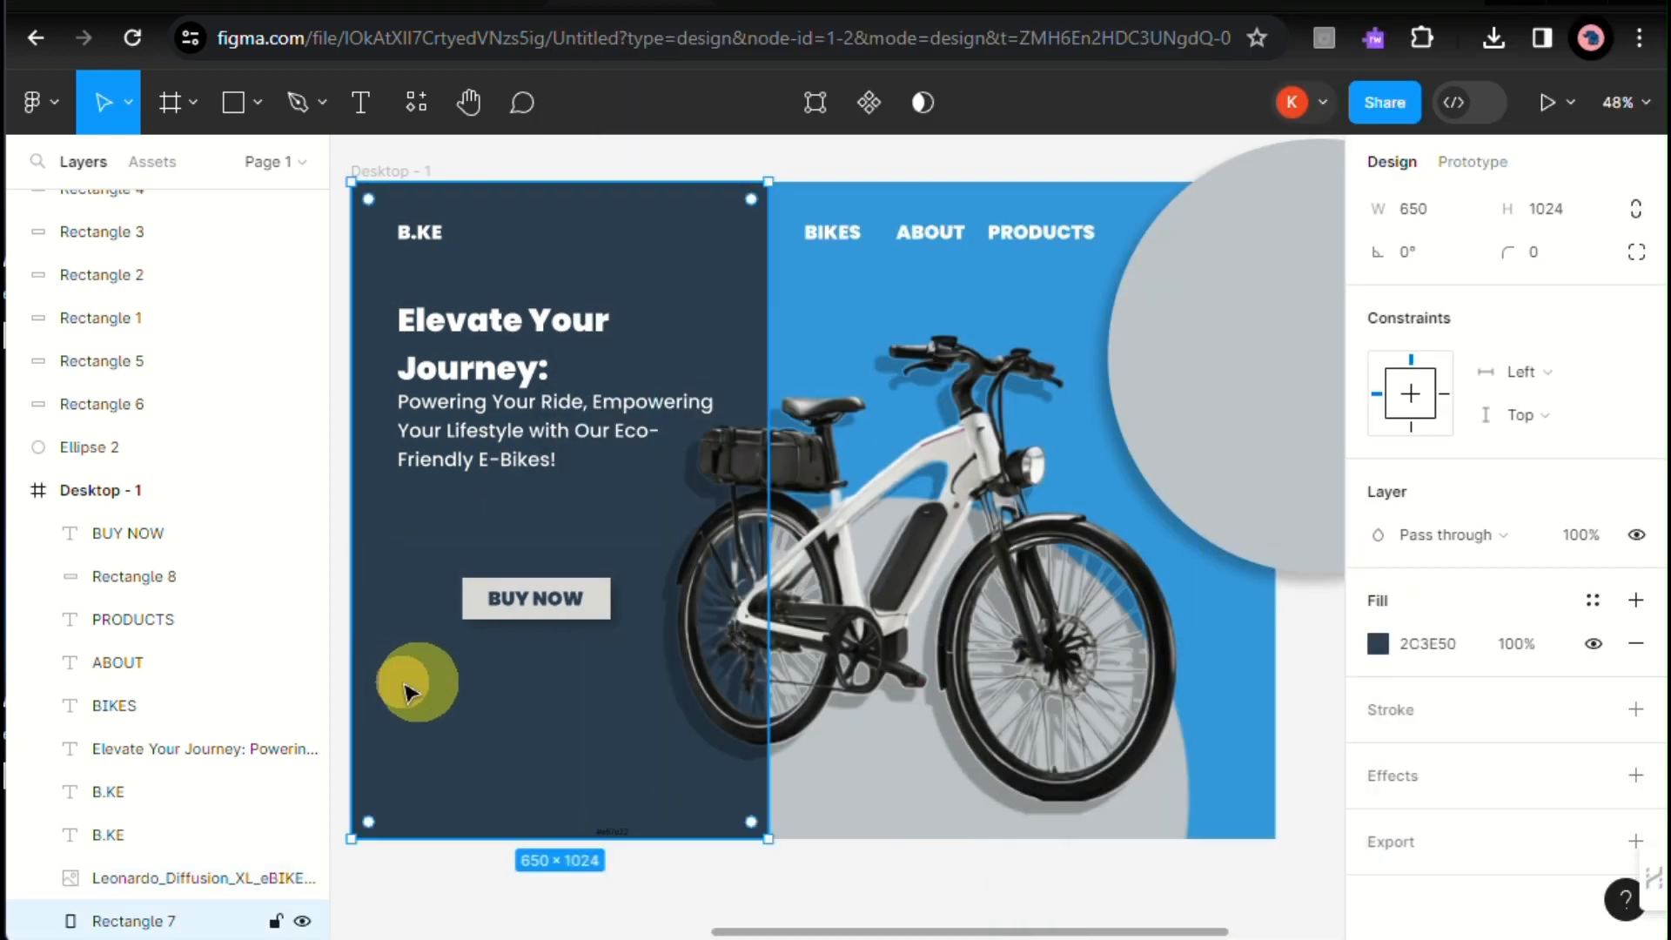
click(813, 606)
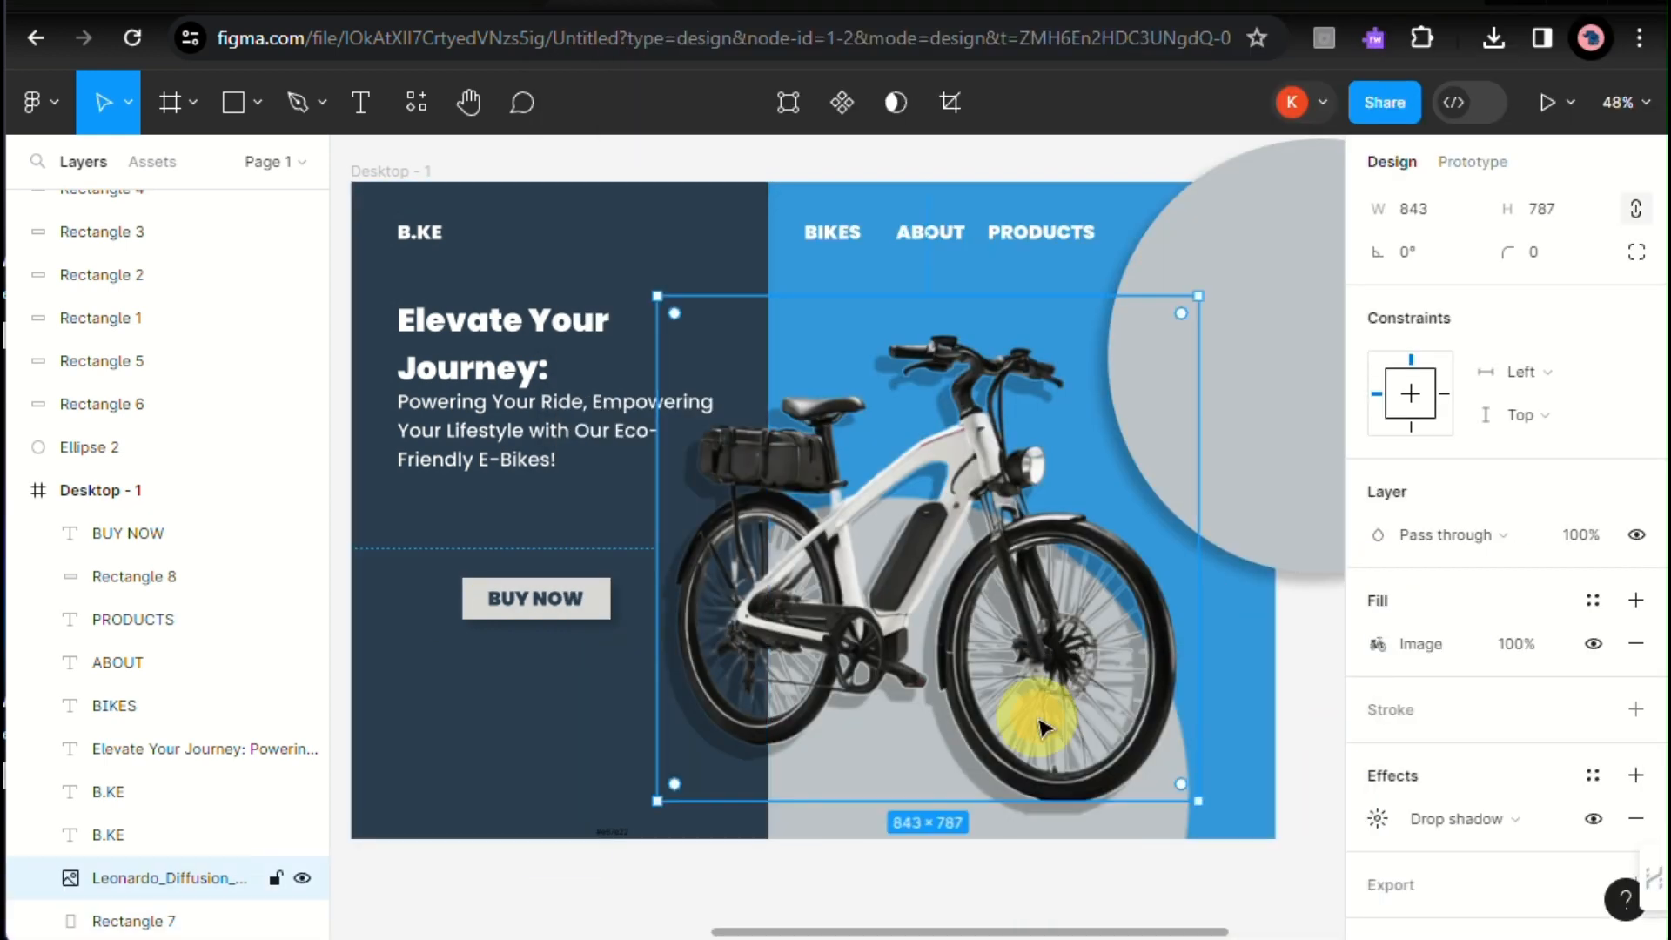
click(1378, 818)
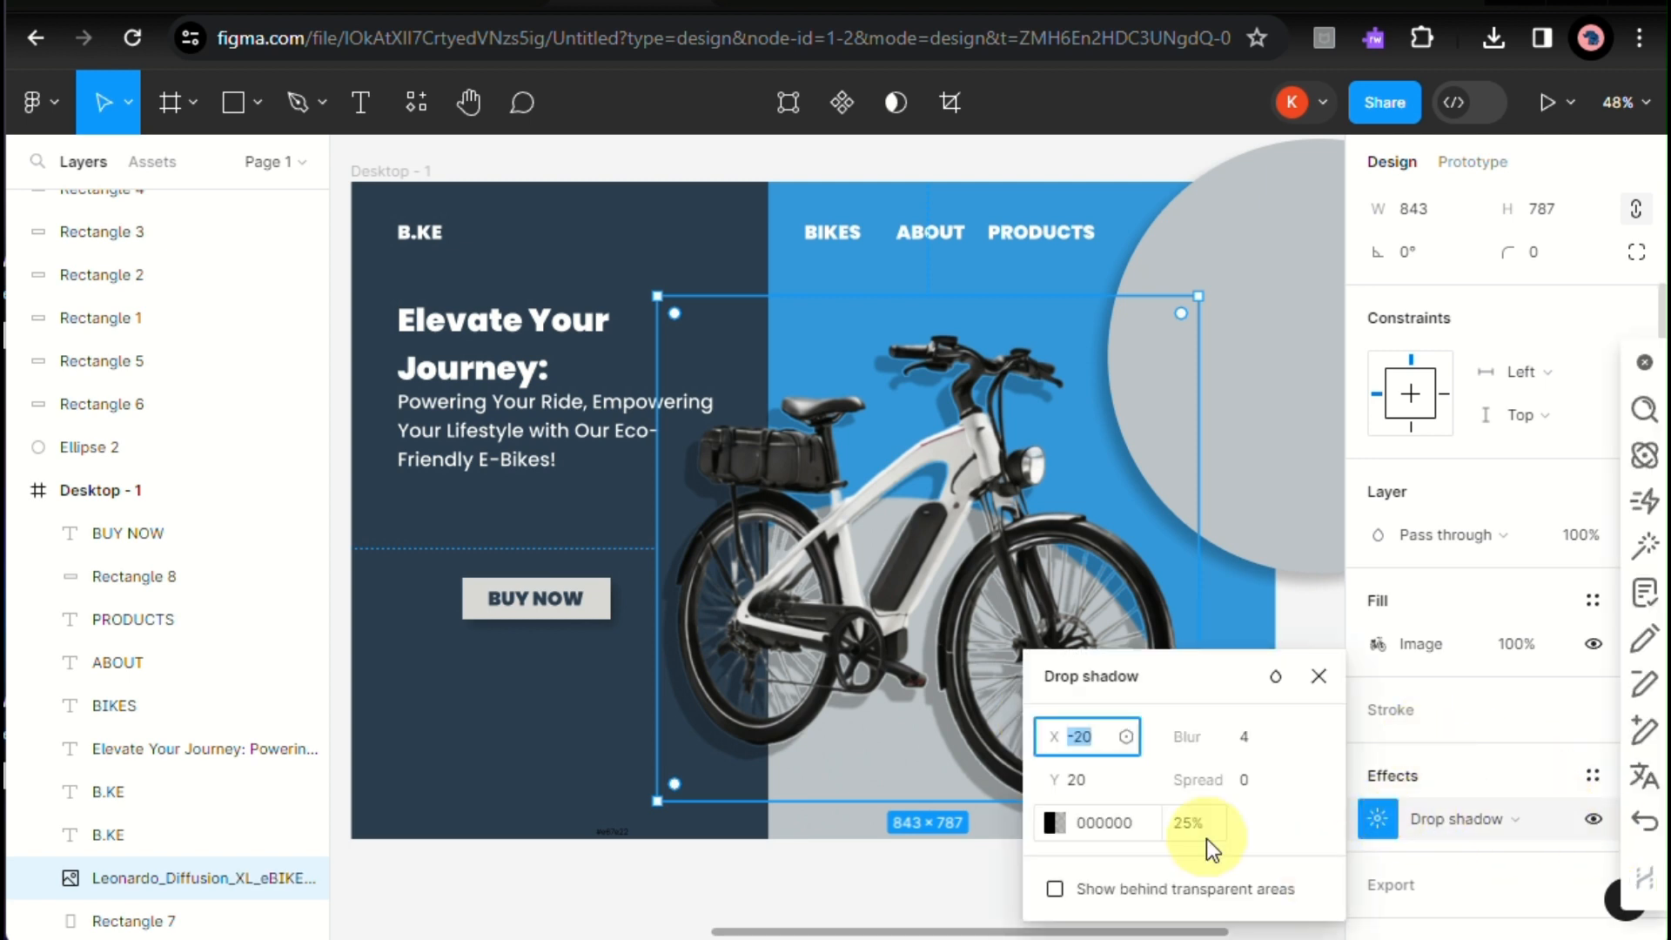
Step: Try spread values of 10 and 3 on the bike's drop shadow and reset the spread to 0
click(1271, 780)
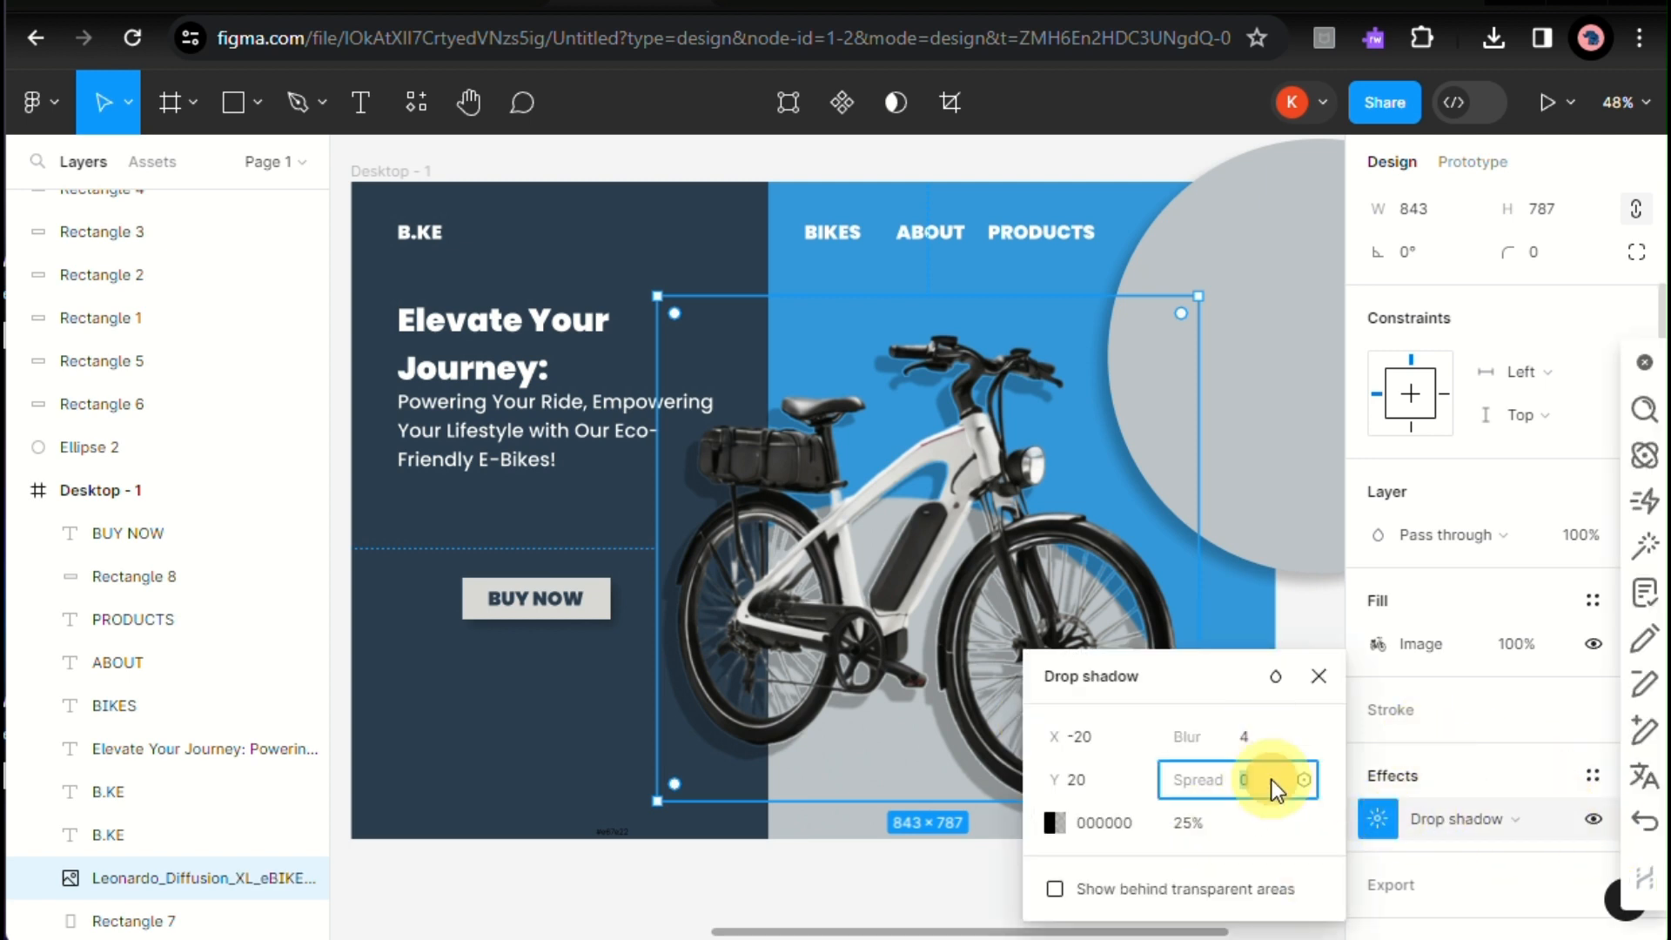
text(10)
key(Return)
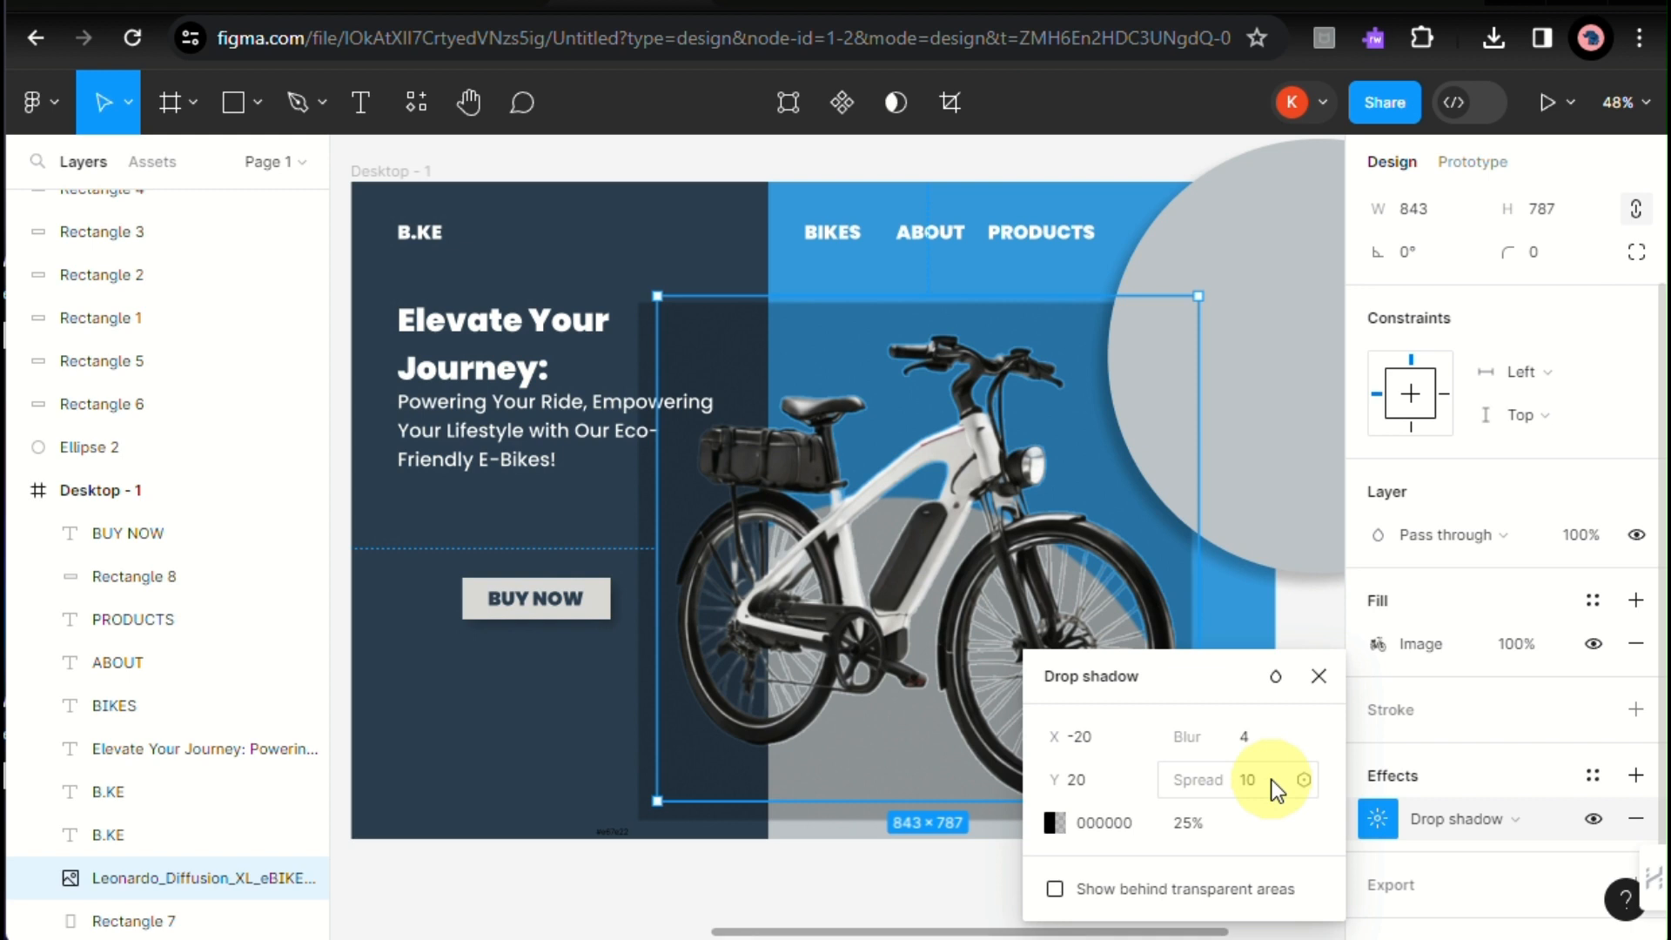
click(1255, 780)
text(3)
key(Return)
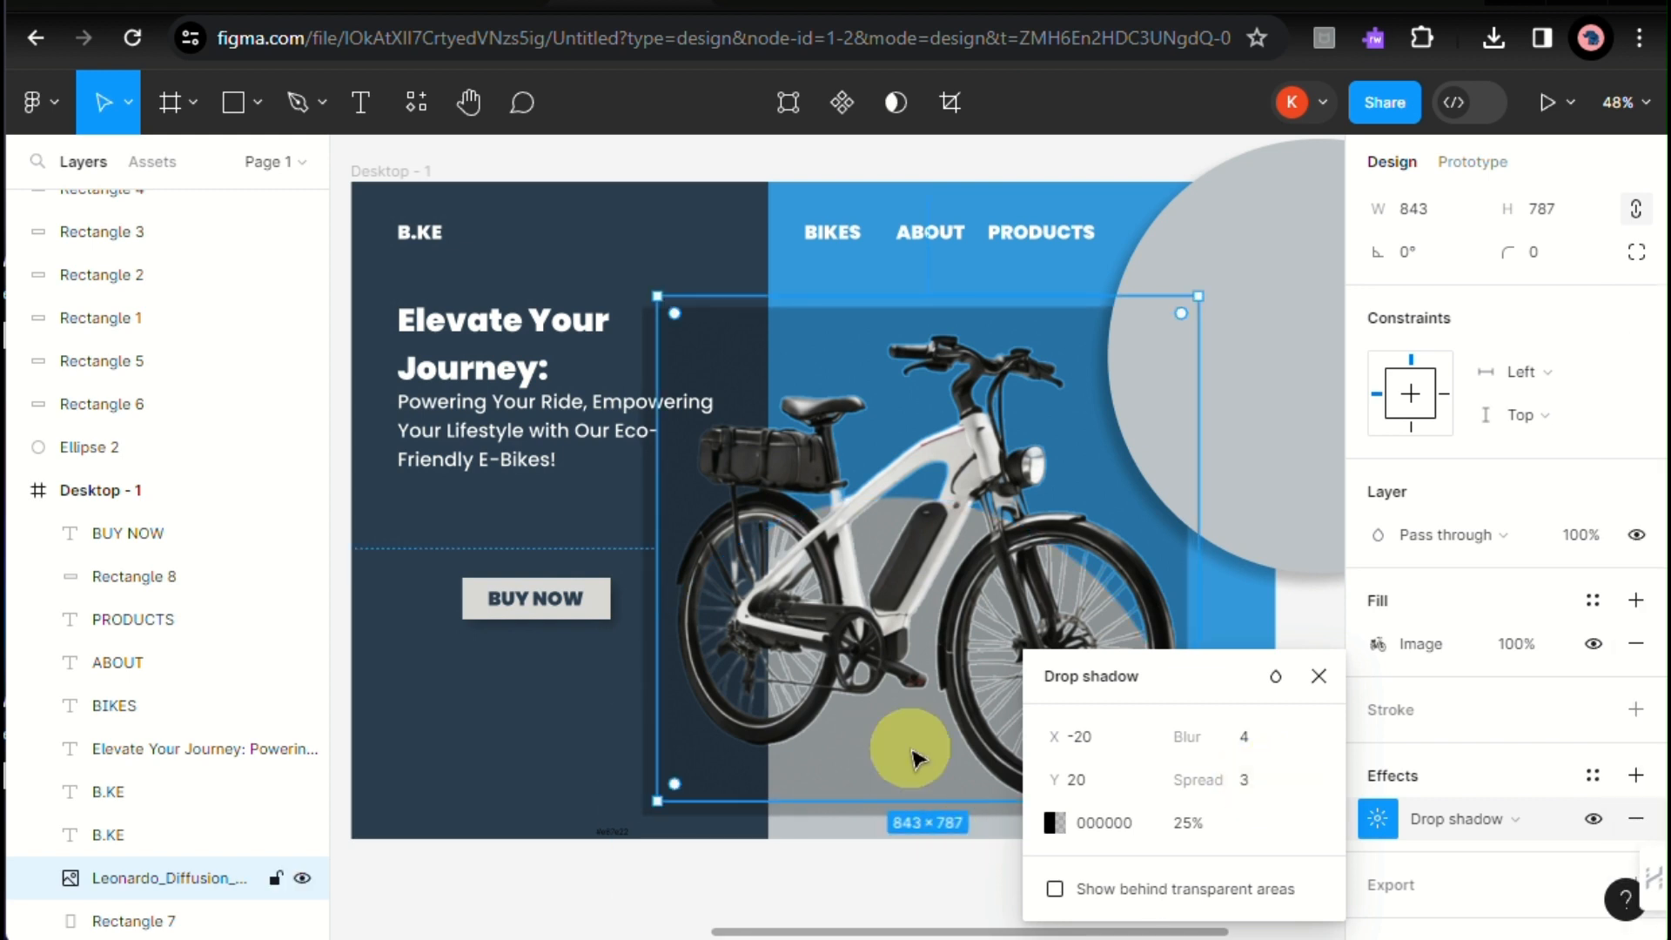
click(1248, 783)
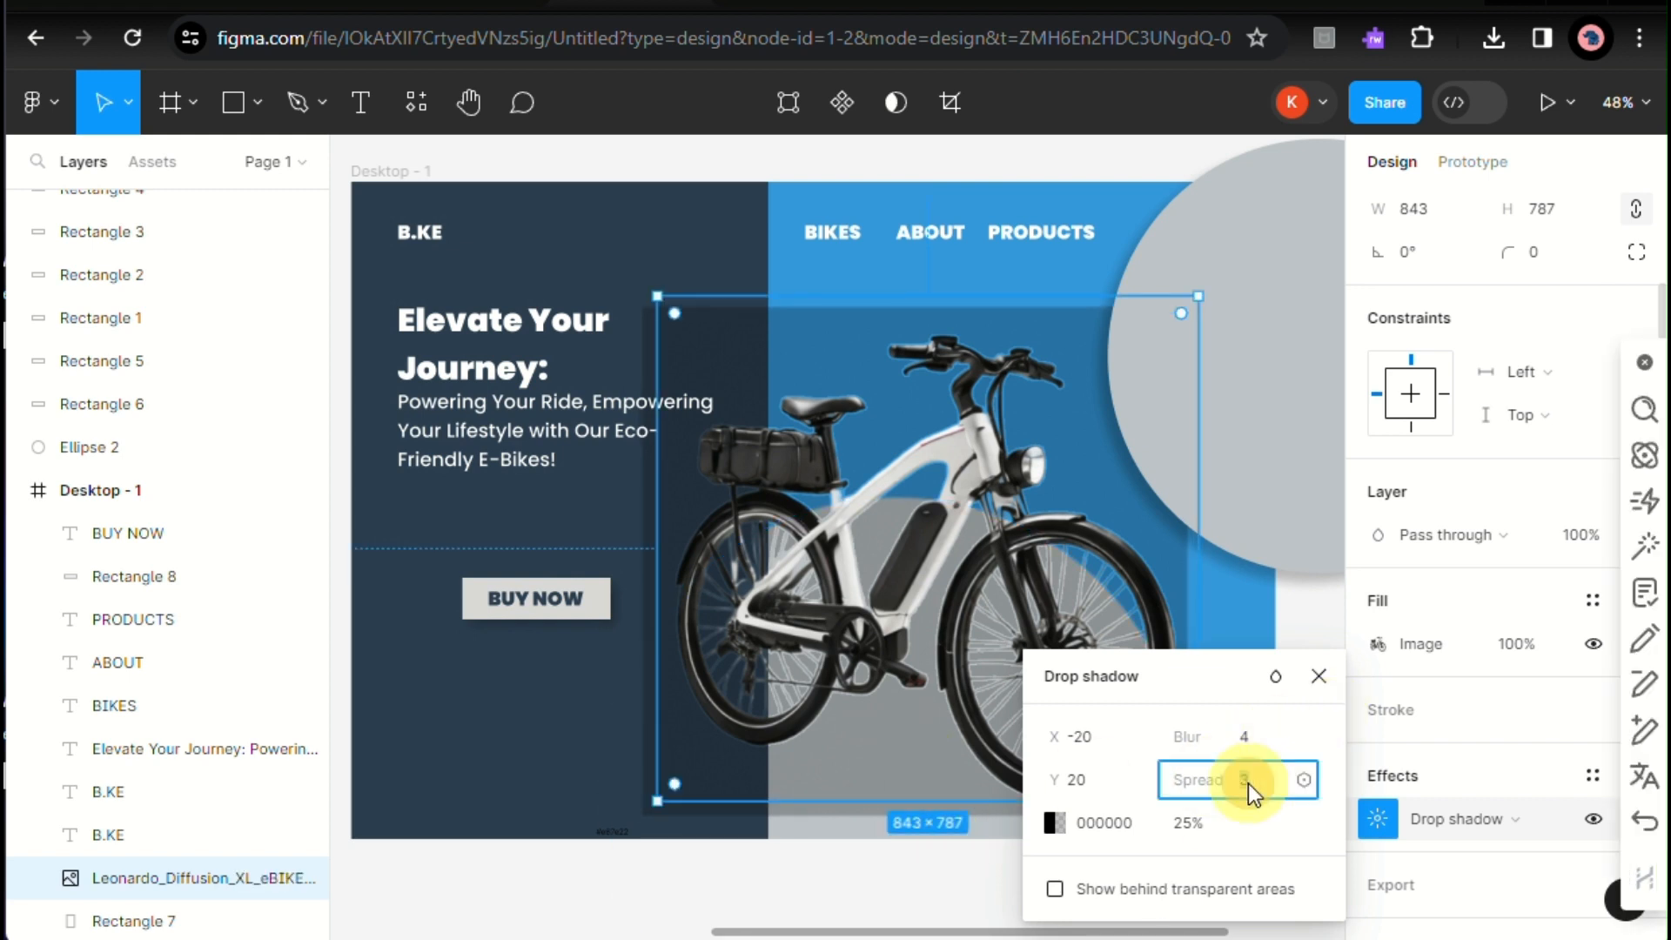
text(0)
key(Return)
Step: Try a blur of 30 on the bike's drop shadow and settle on a blur of 20
click(1268, 729)
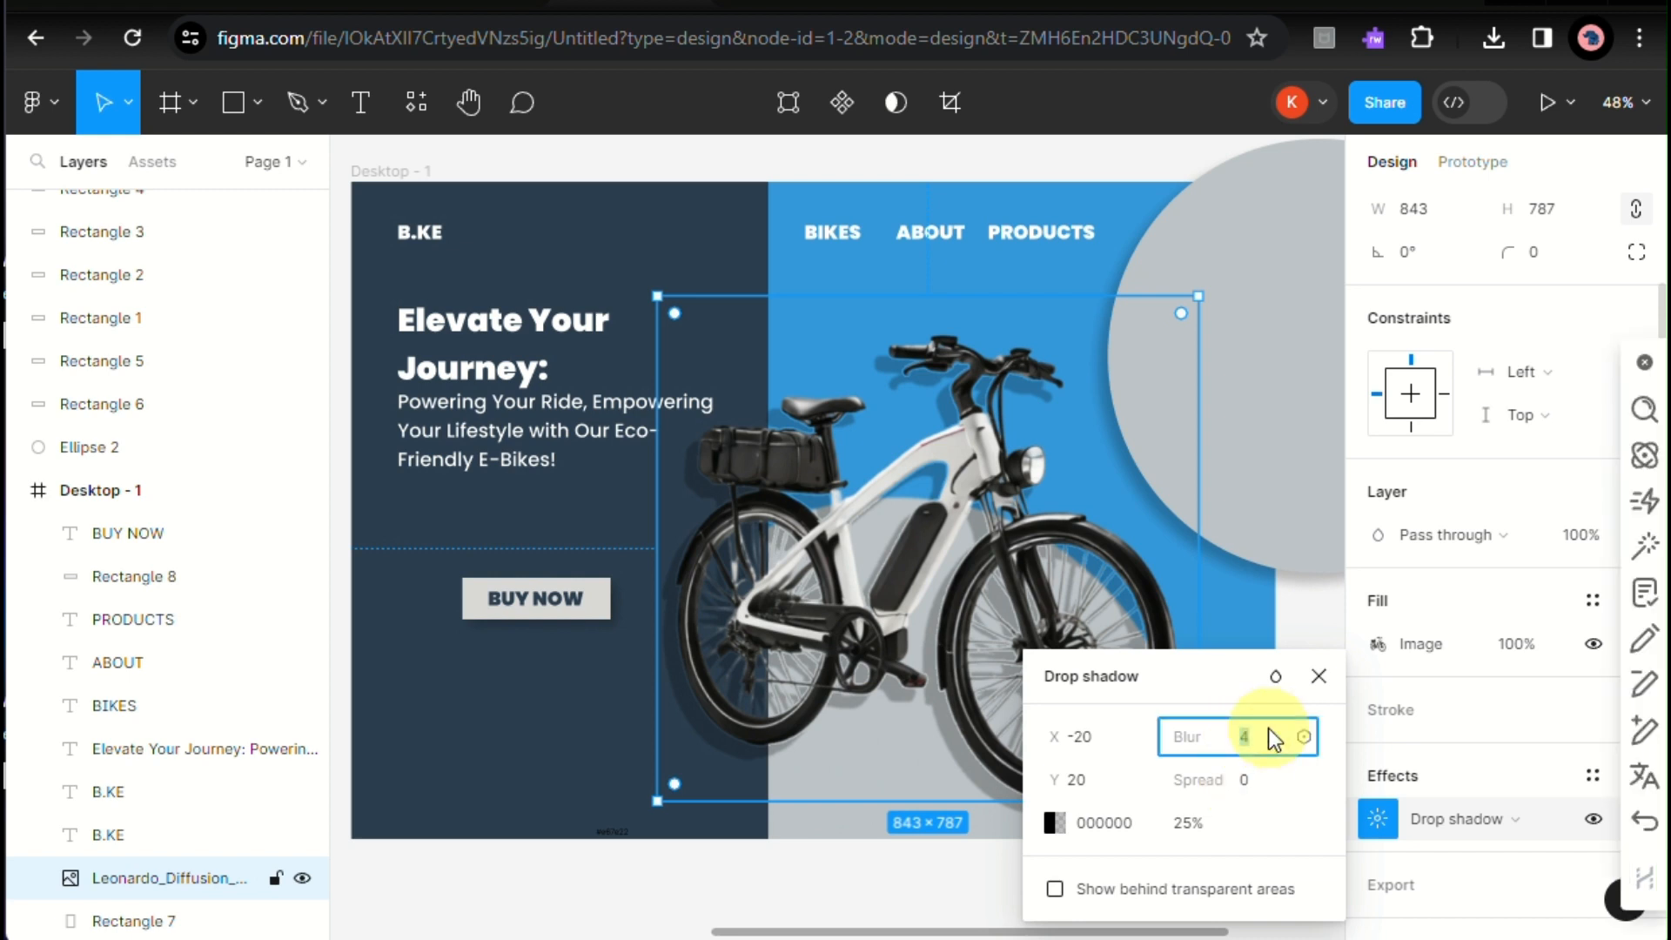
text(30)
key(Return)
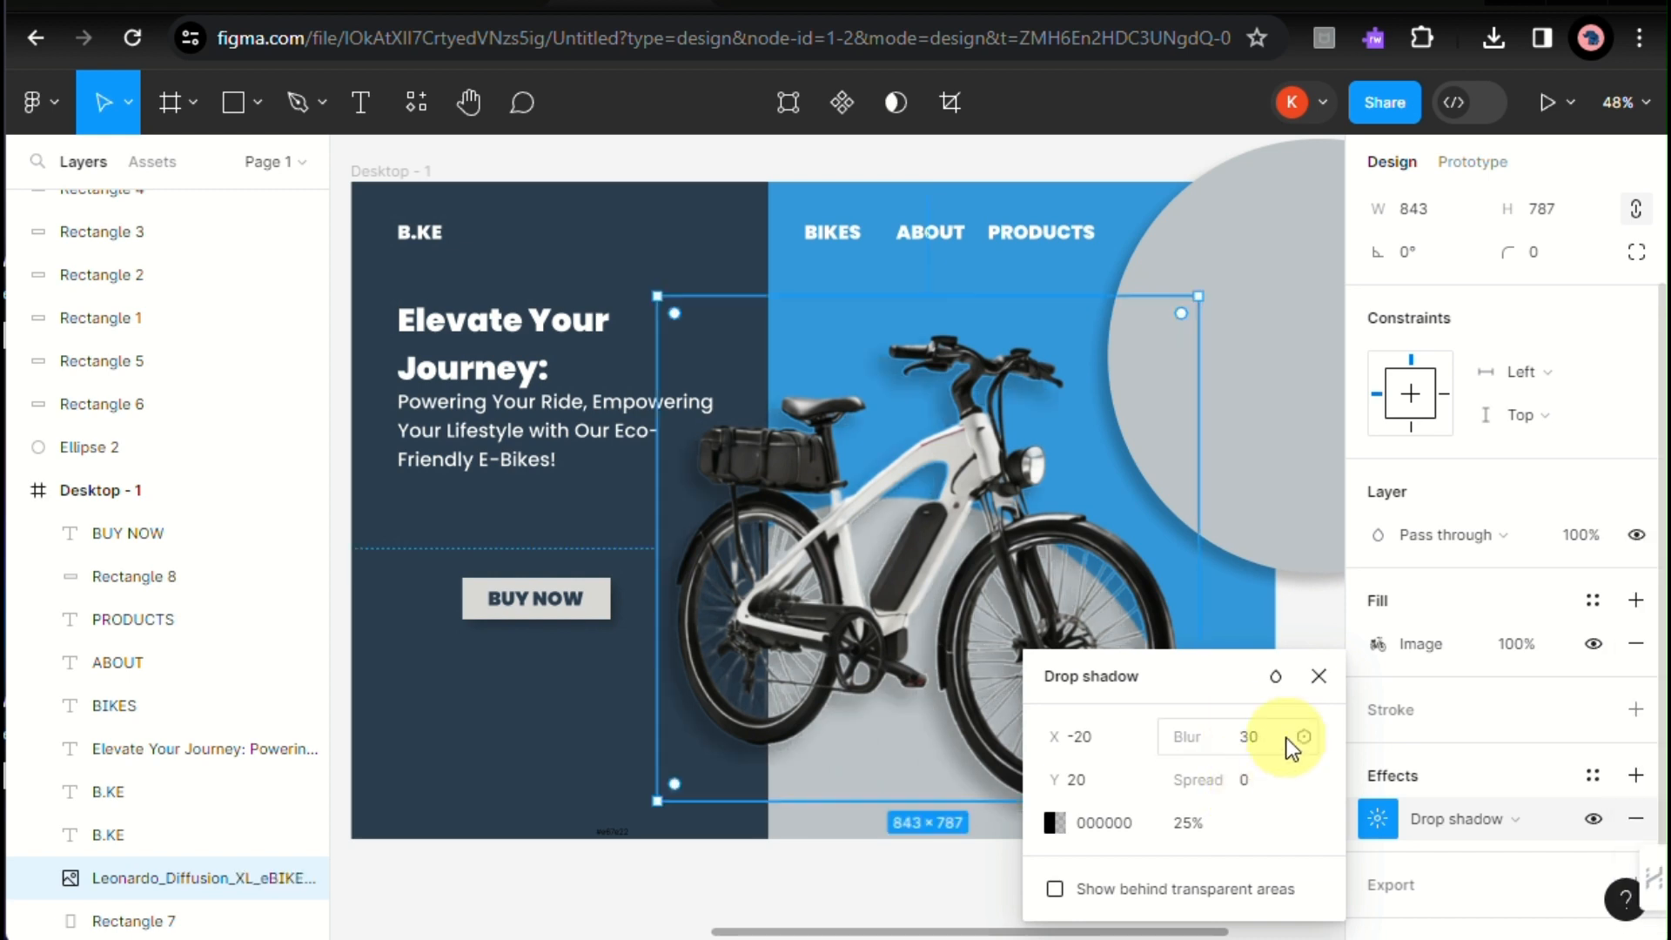
click(1285, 738)
text(20)
key(Return)
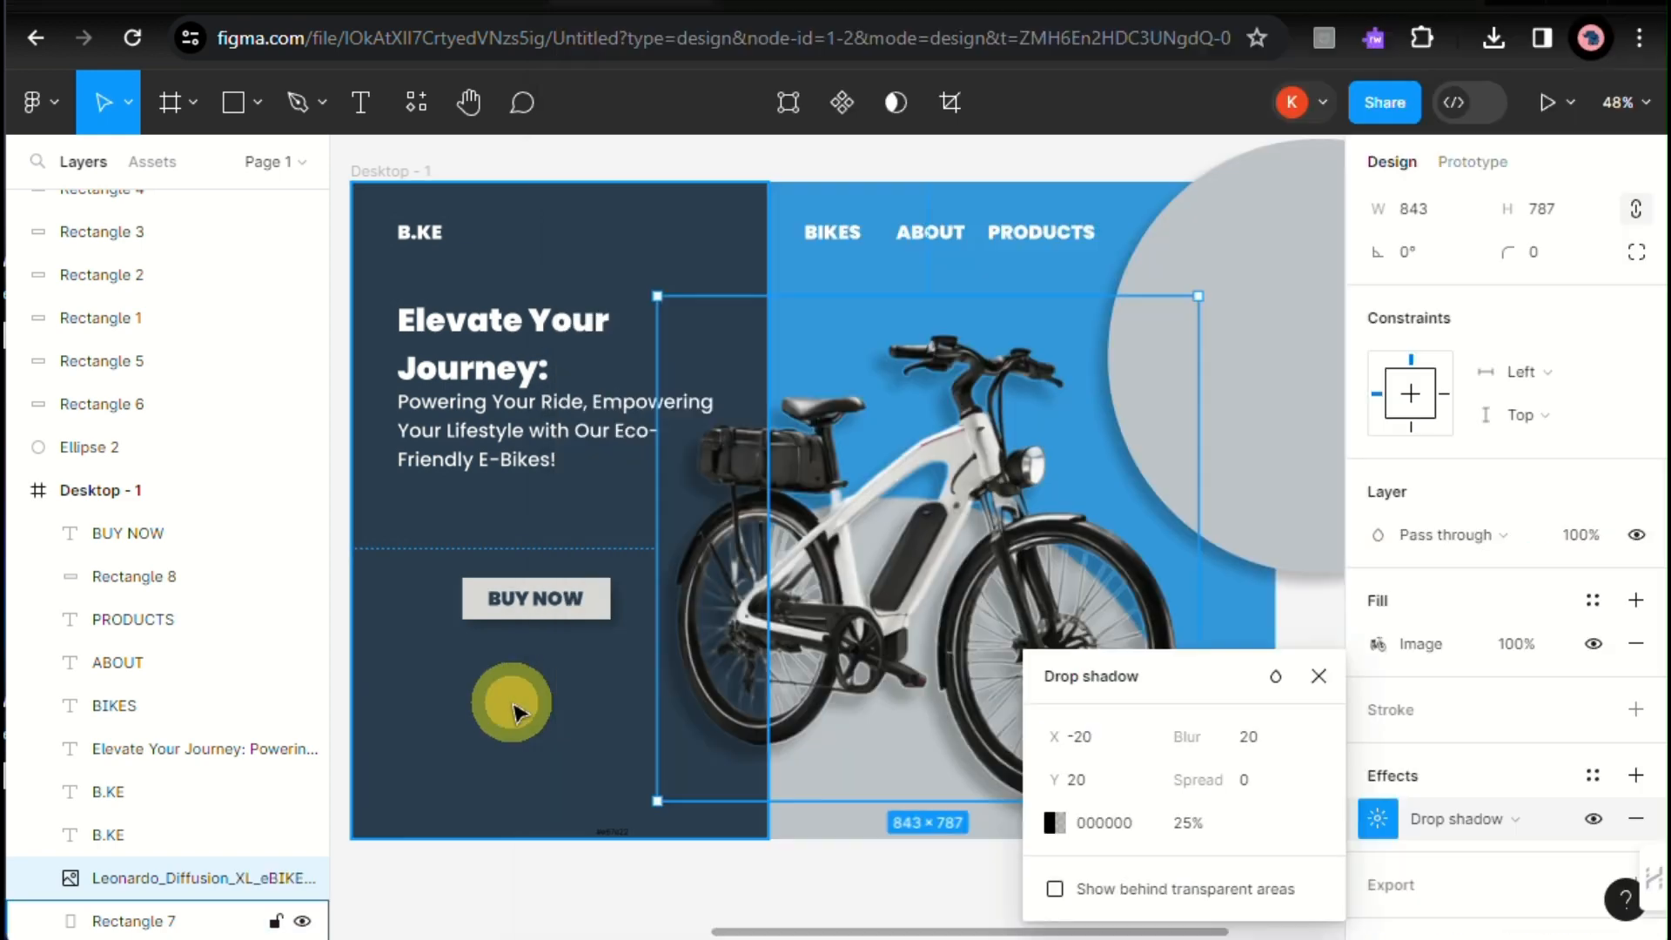
click(504, 702)
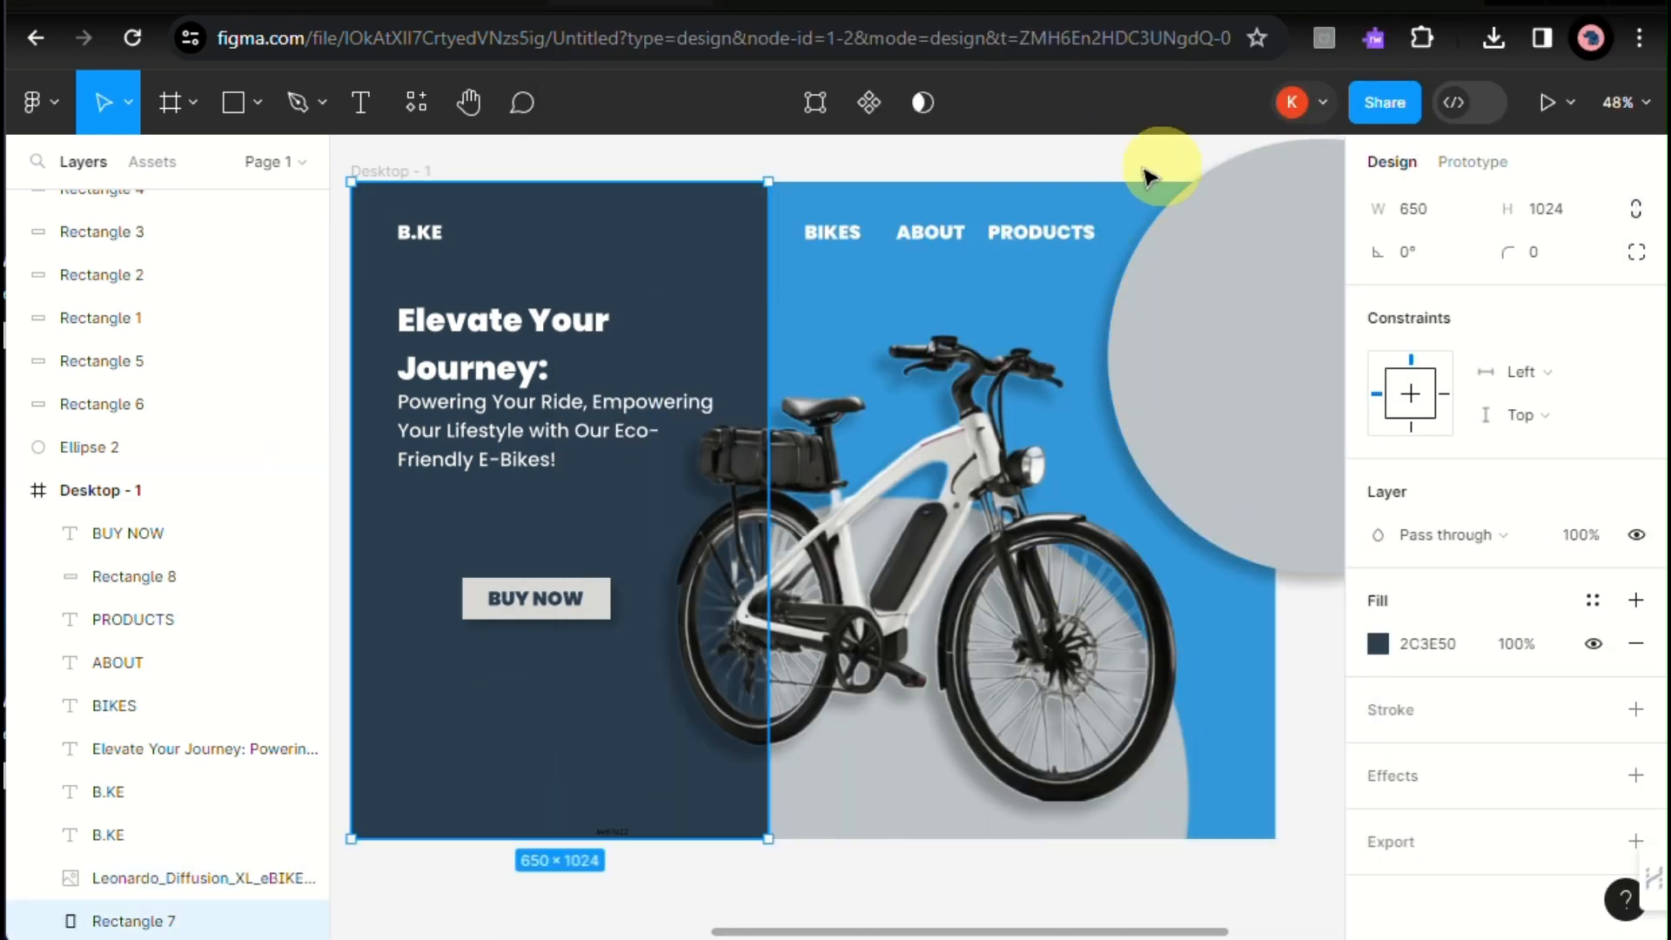
Step: Present the landing page as a prototype and look through it from the heading to the bike
click(1550, 101)
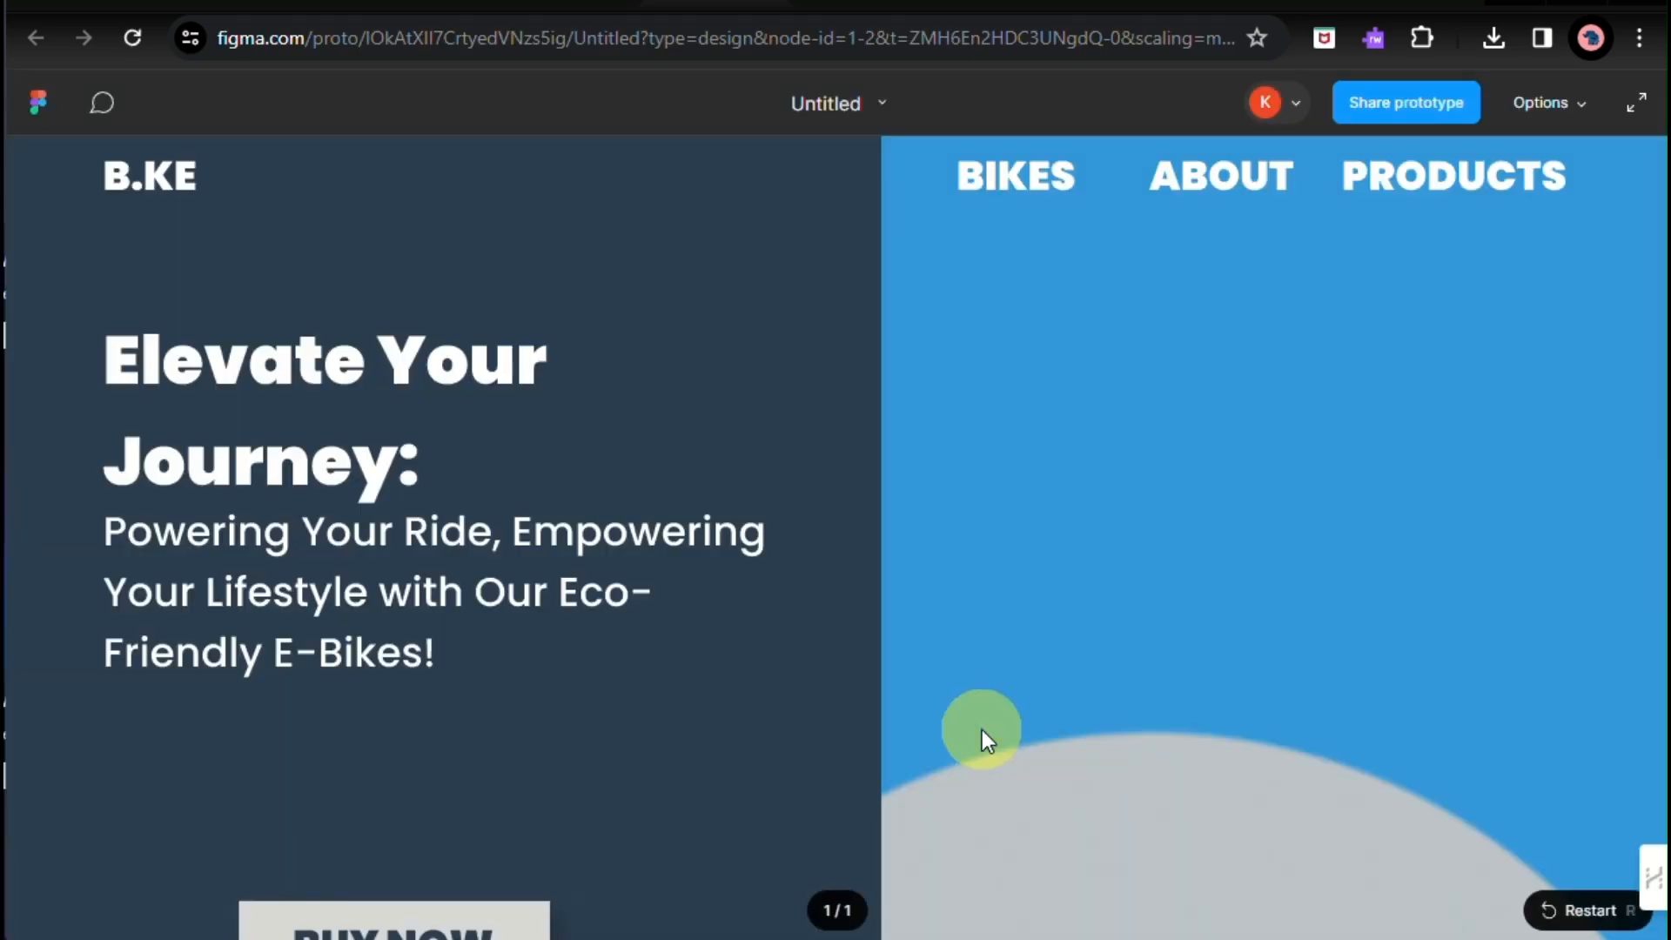
scroll(982, 729, down, 5)
scroll(982, 729, down, 2)
scroll(982, 730, up, 3)
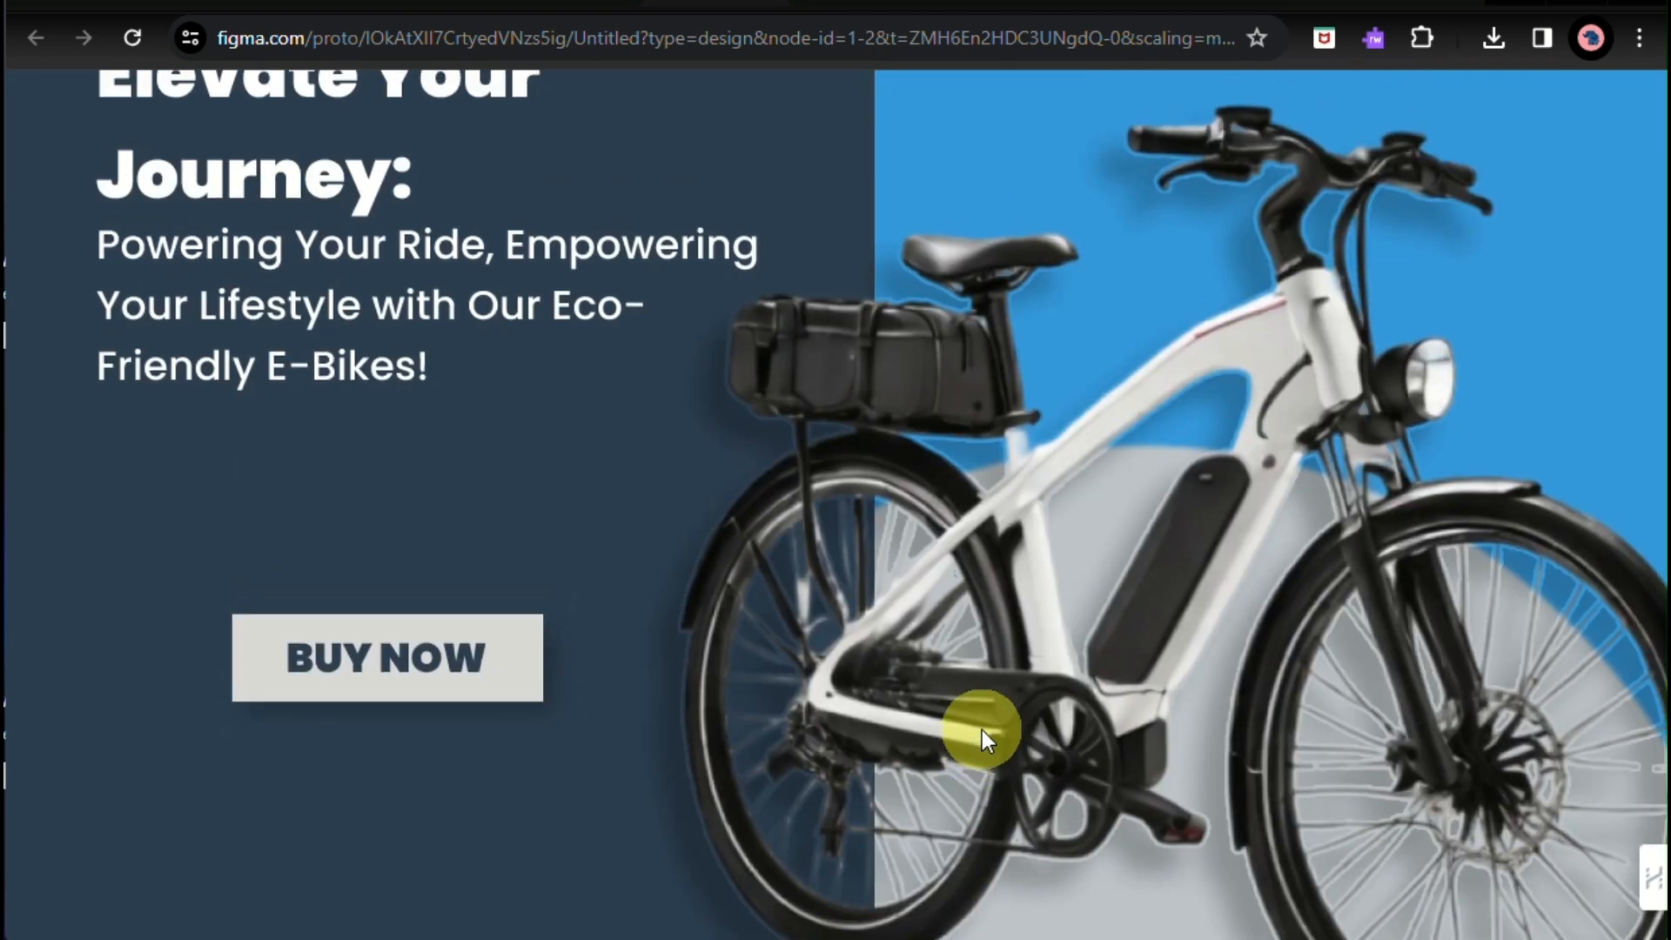
Step: Set the browser zoom to 80% and review the whole landing page in the prototype view
click(1638, 39)
click(1448, 561)
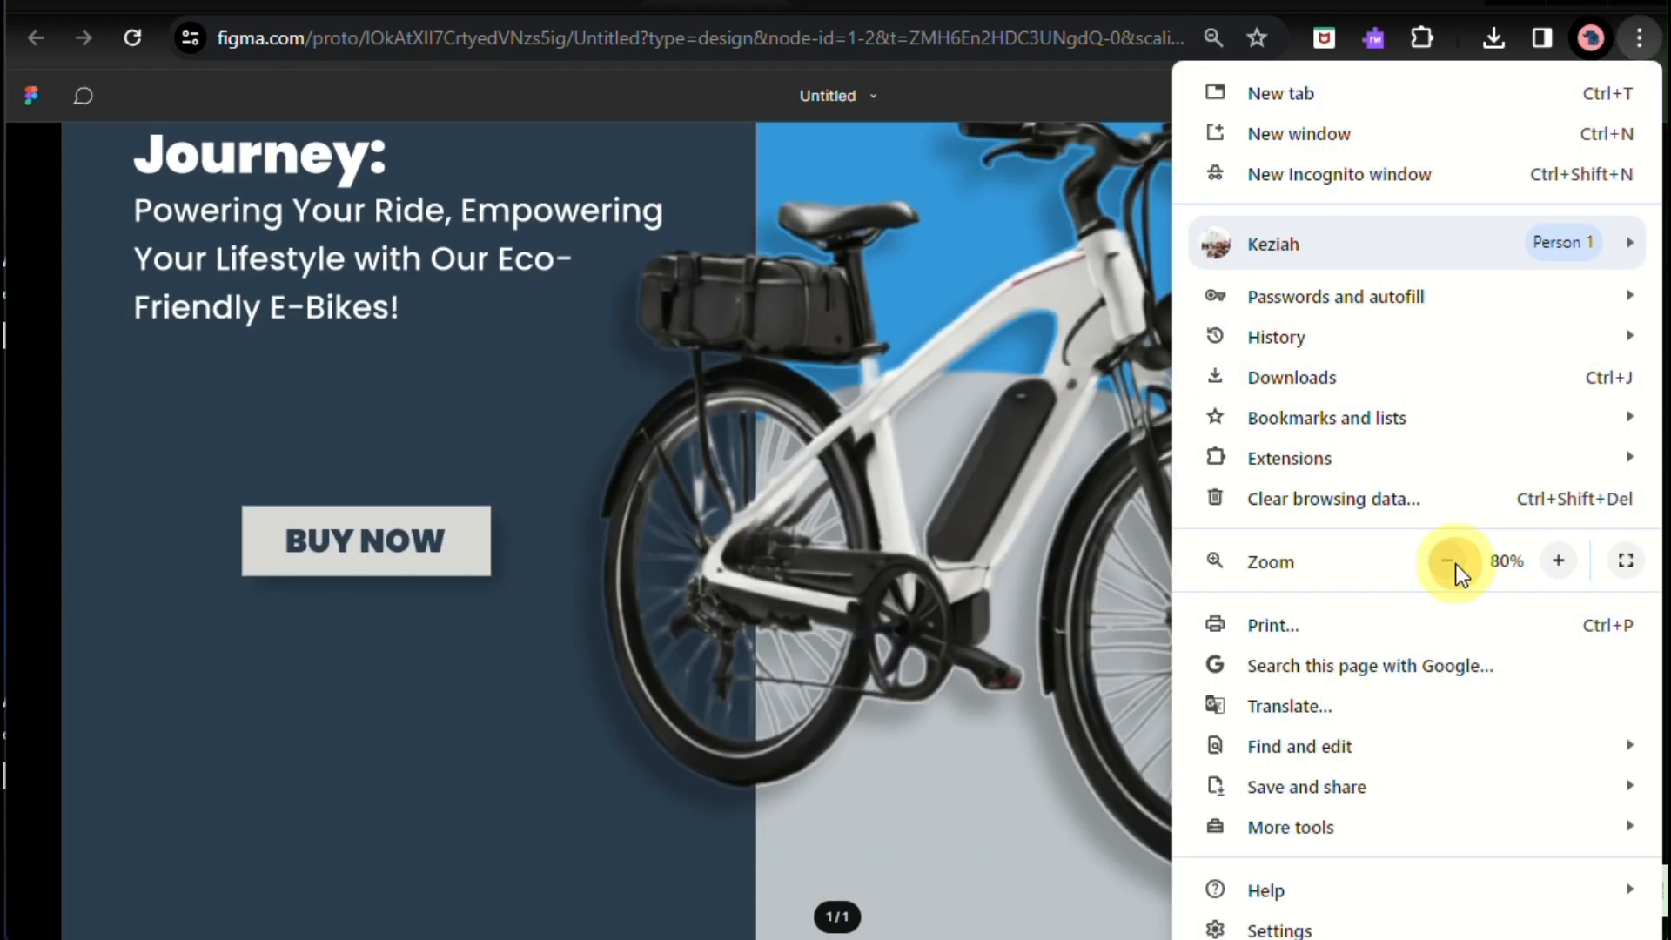
click(1447, 561)
click(1447, 561)
click(1550, 561)
click(1550, 562)
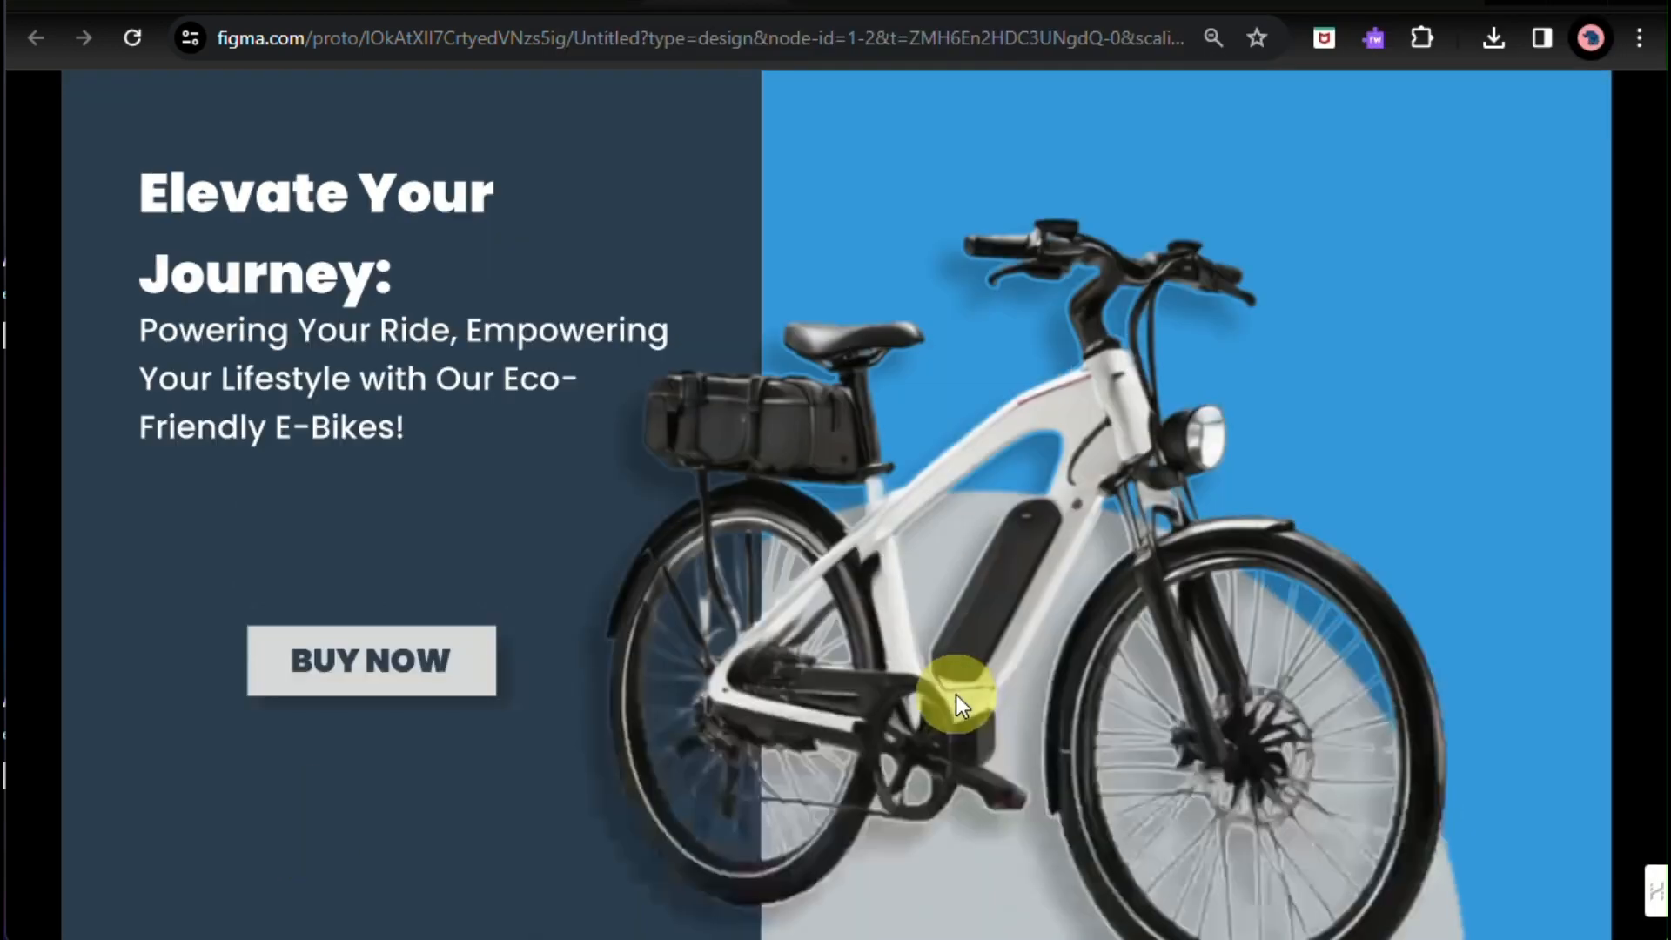
scroll(955, 694, up, 2)
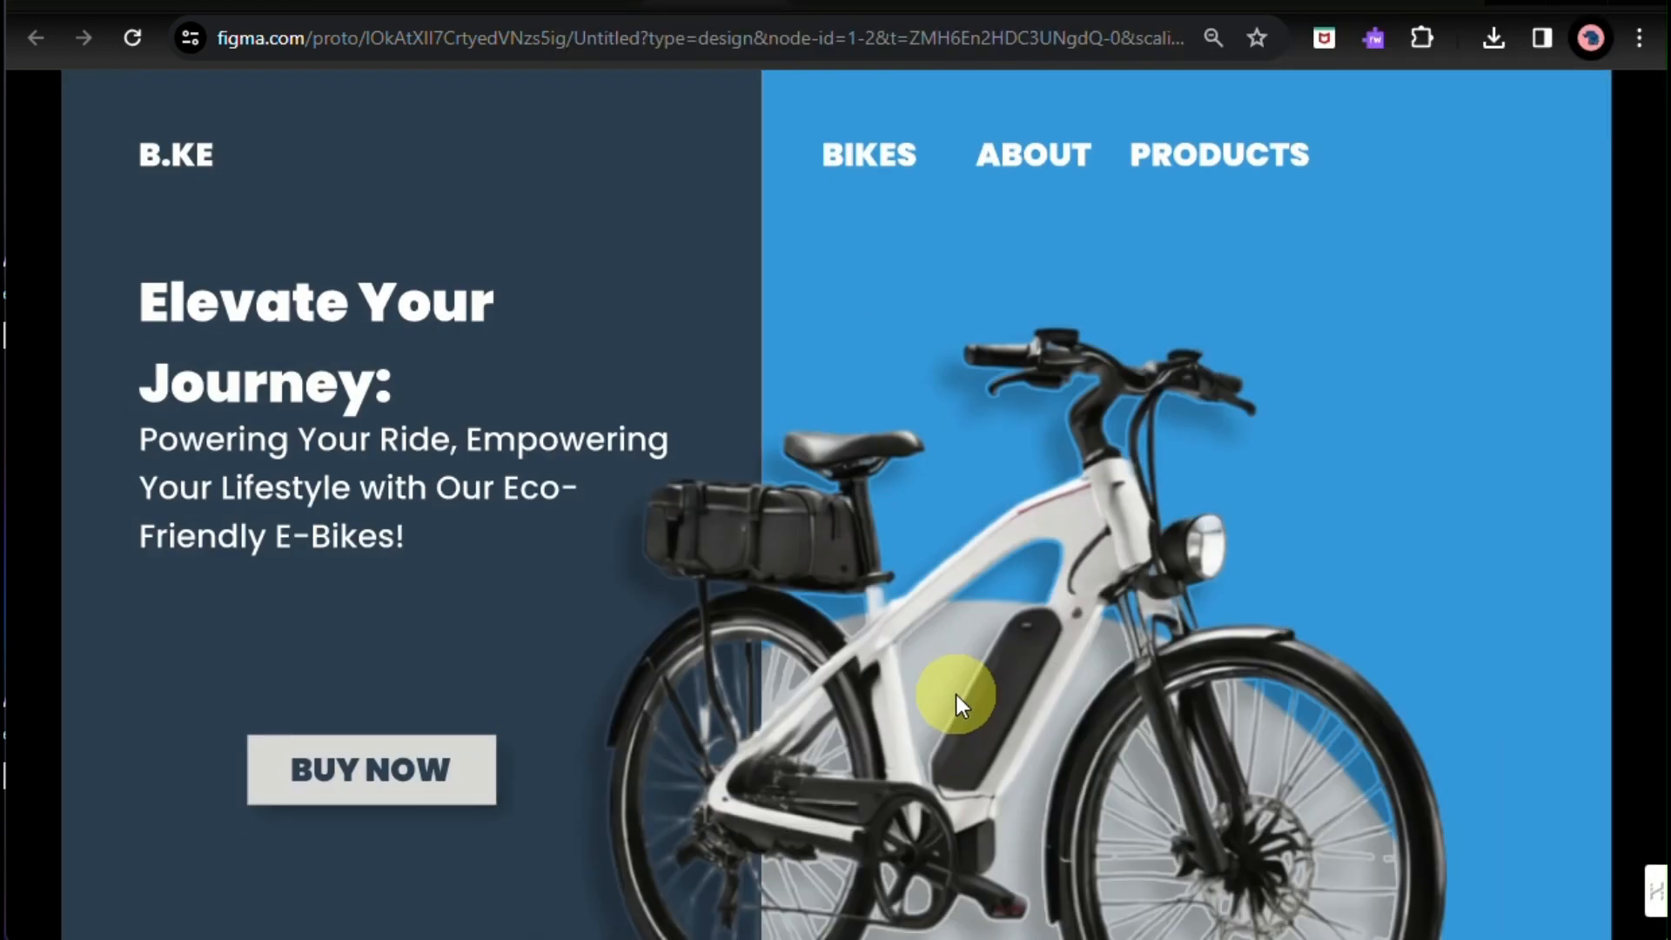
scroll(956, 695, down, 3)
scroll(955, 695, up, 3)
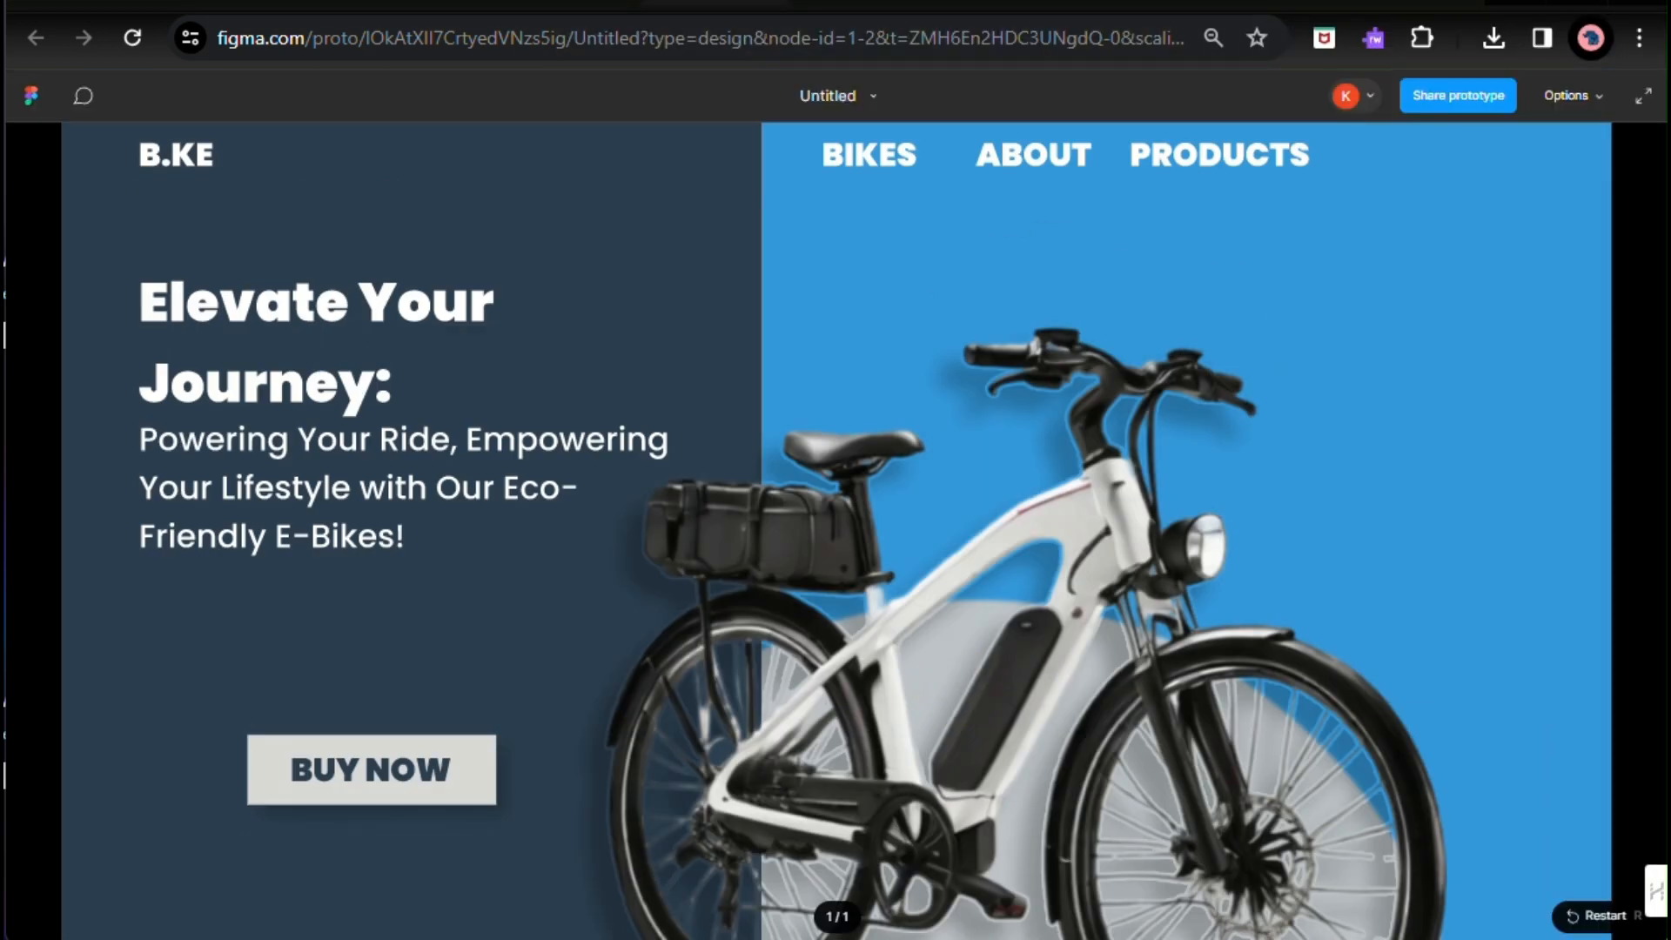
Step: Return to the design file and move the upper grey circle into the Desktop - 1 frame's upper-right corner
click(523, 10)
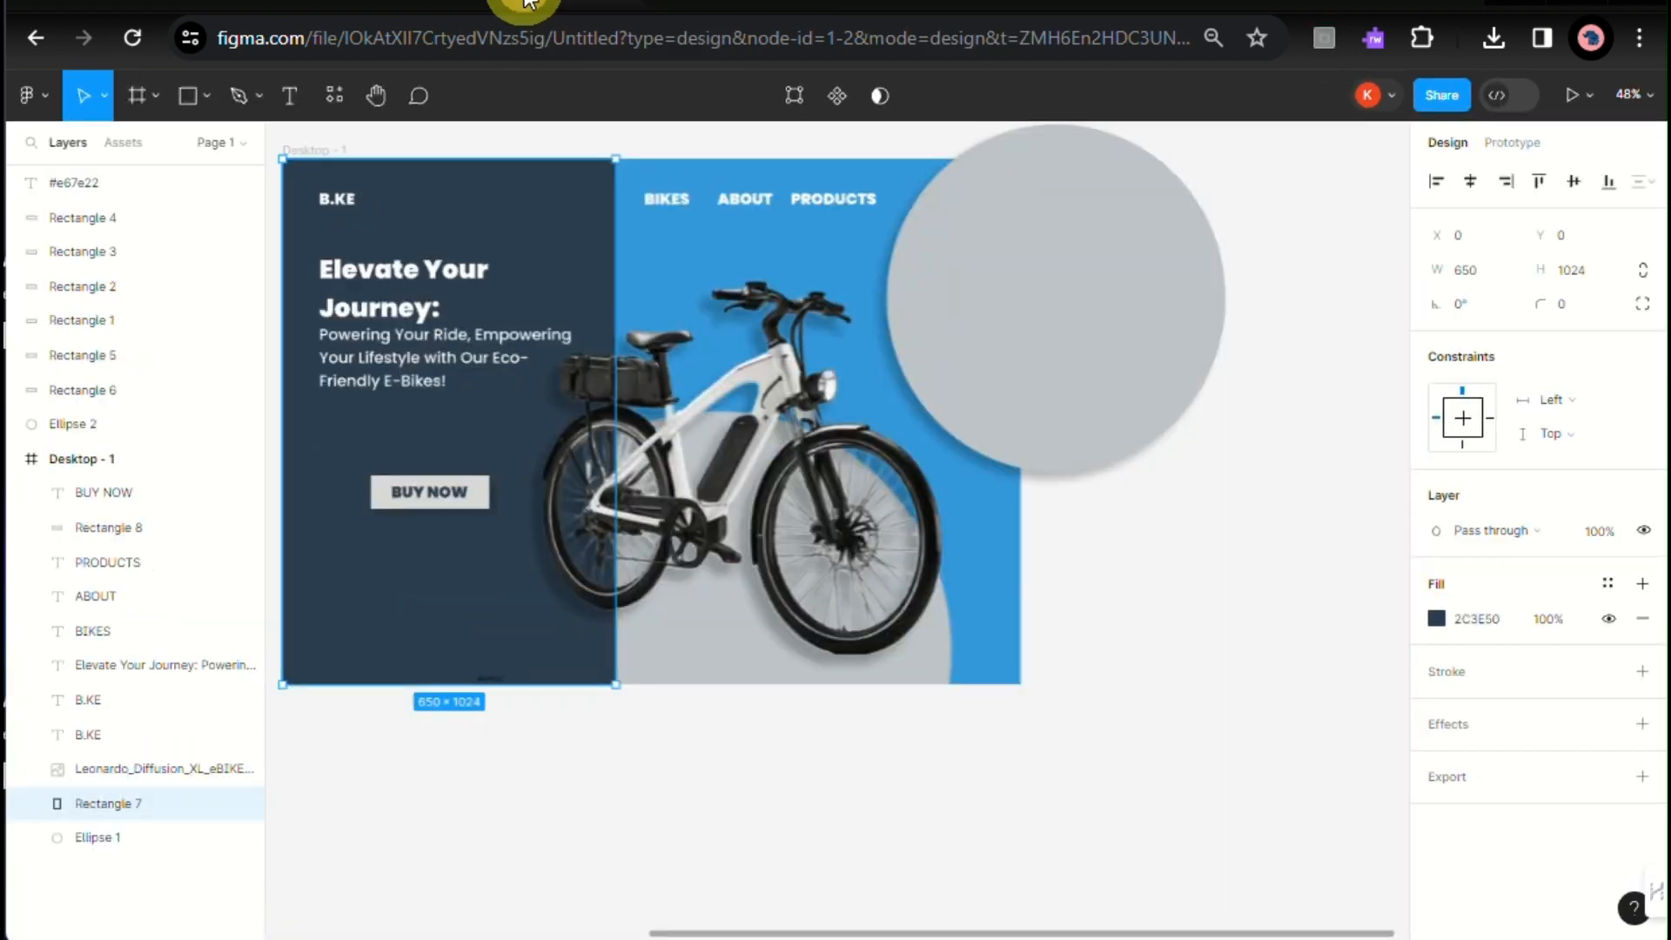
click(1162, 342)
drag(1083, 348, 981, 336)
click(1264, 716)
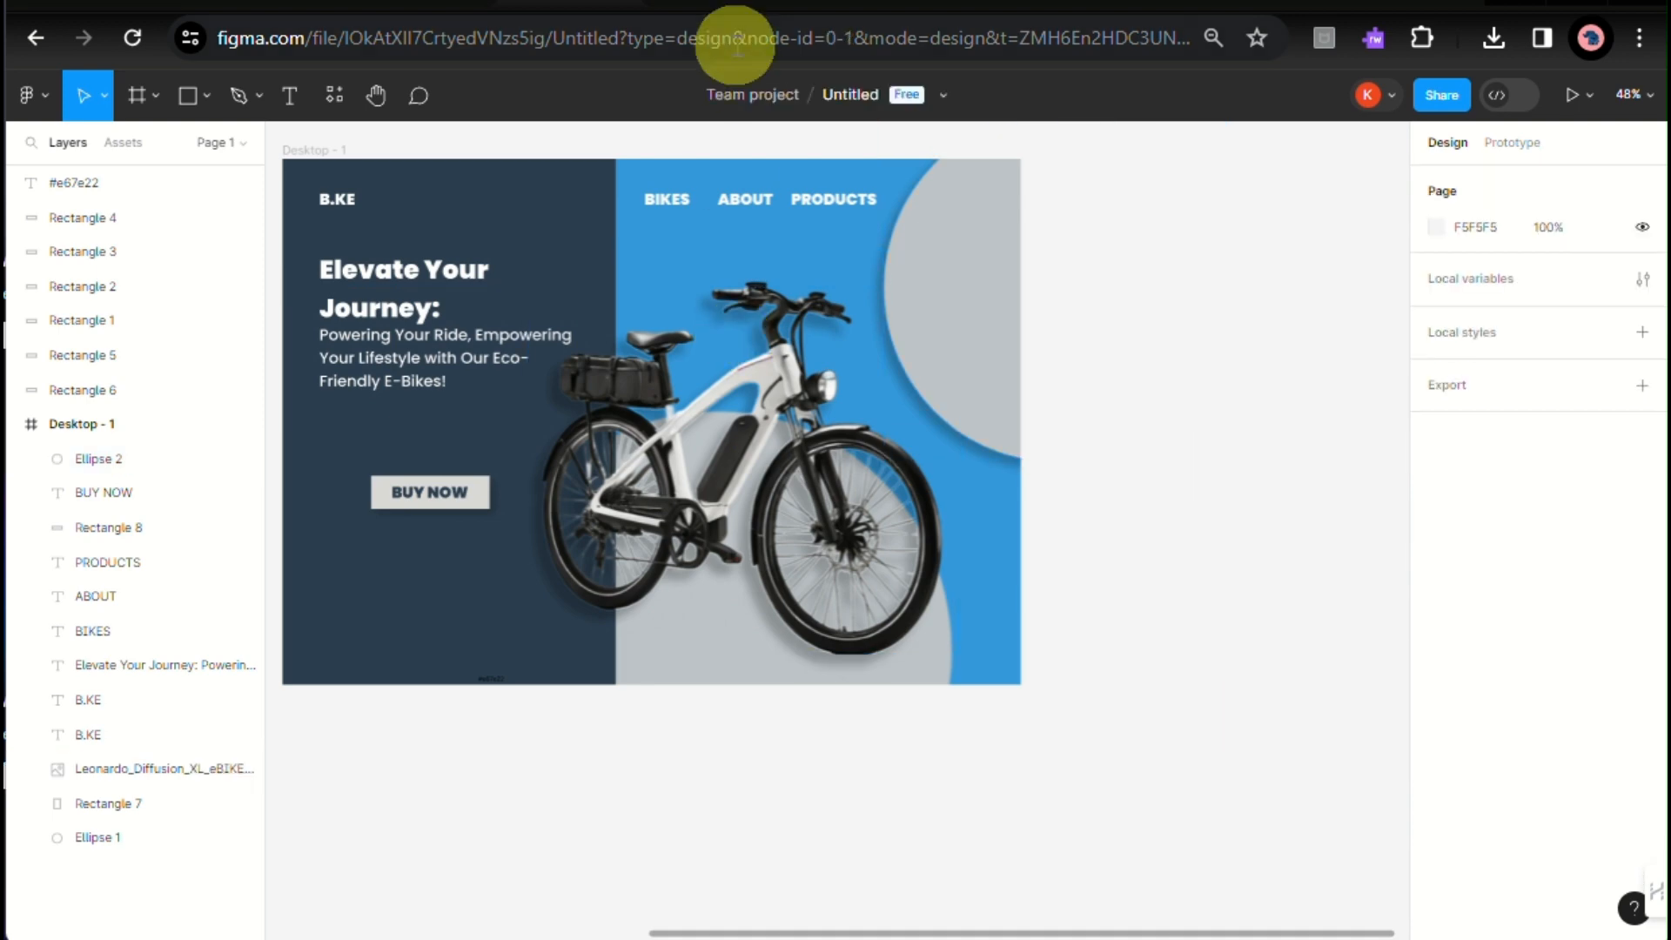
Step: Check the repositioned upper grey circle and the full page in the prototype preview
click(707, 1)
scroll(823, 419, down, 3)
scroll(824, 419, up, 3)
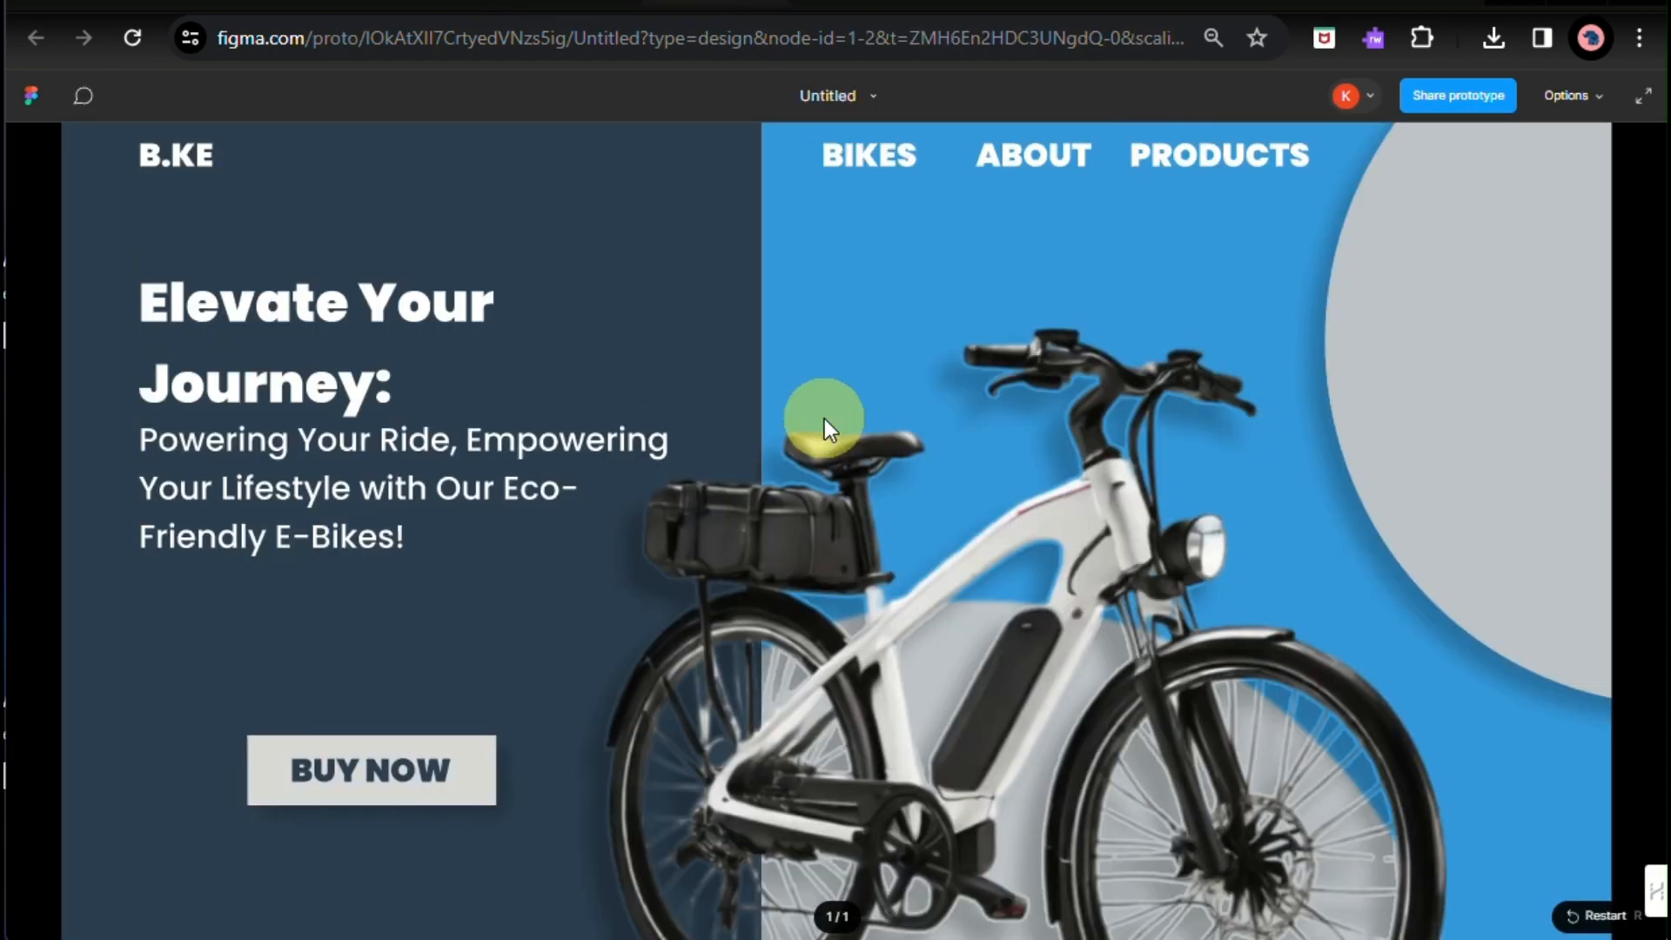
scroll(824, 419, down, 3)
scroll(823, 420, up, 3)
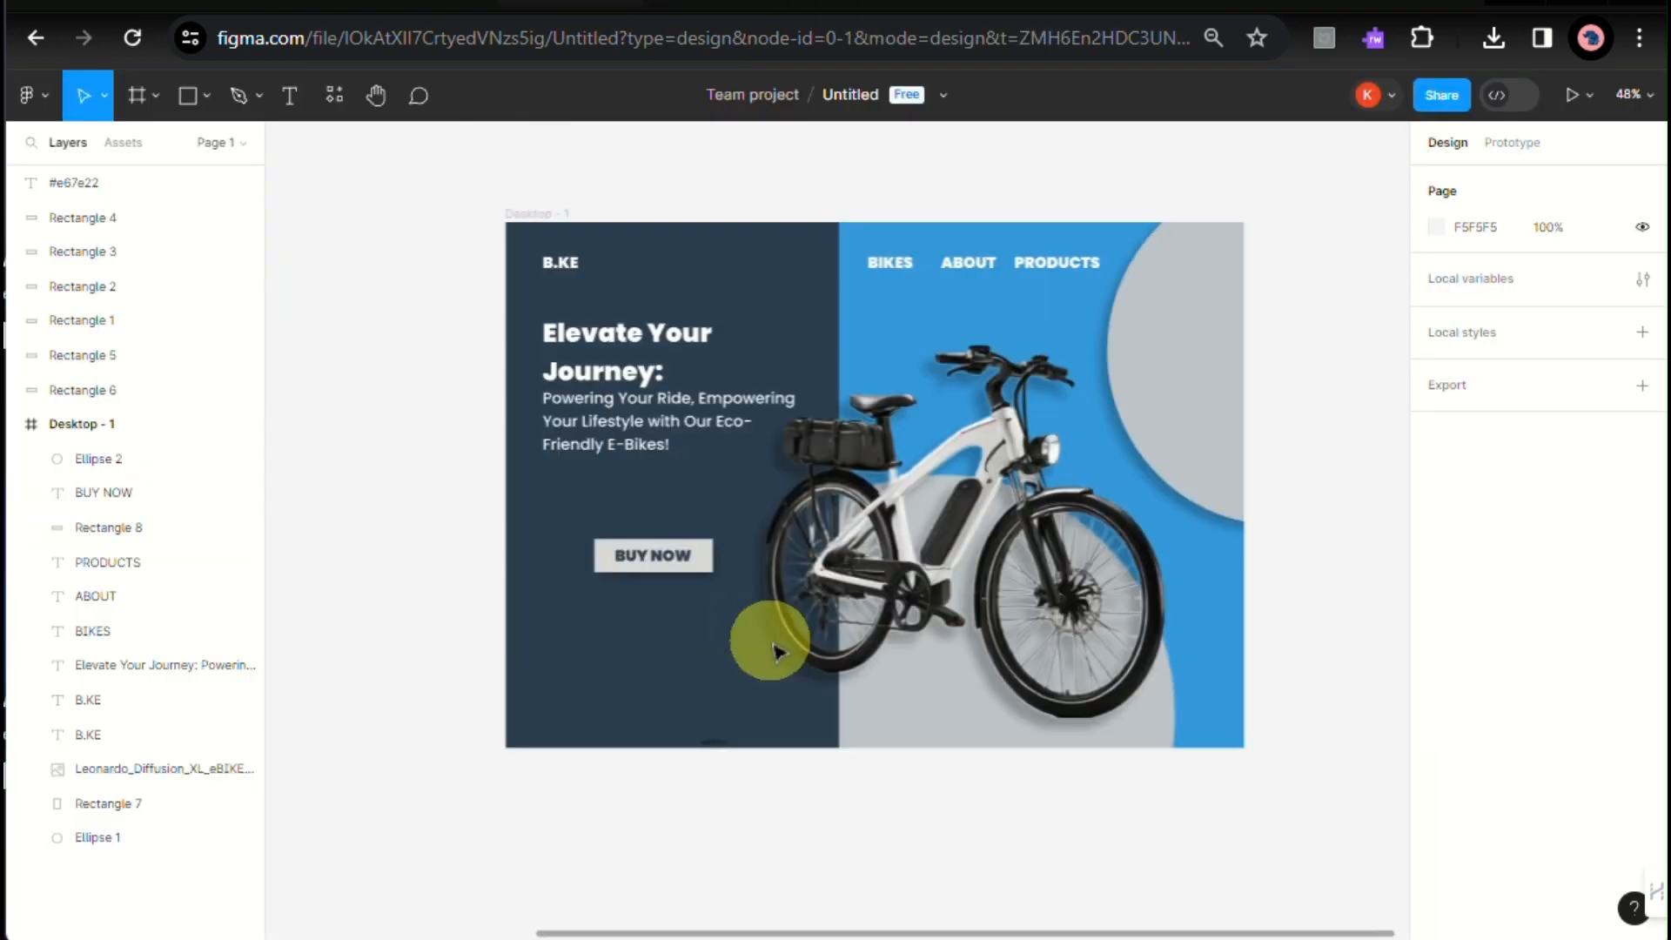
scroll(779, 651, up, 2)
scroll(779, 652, down, 2)
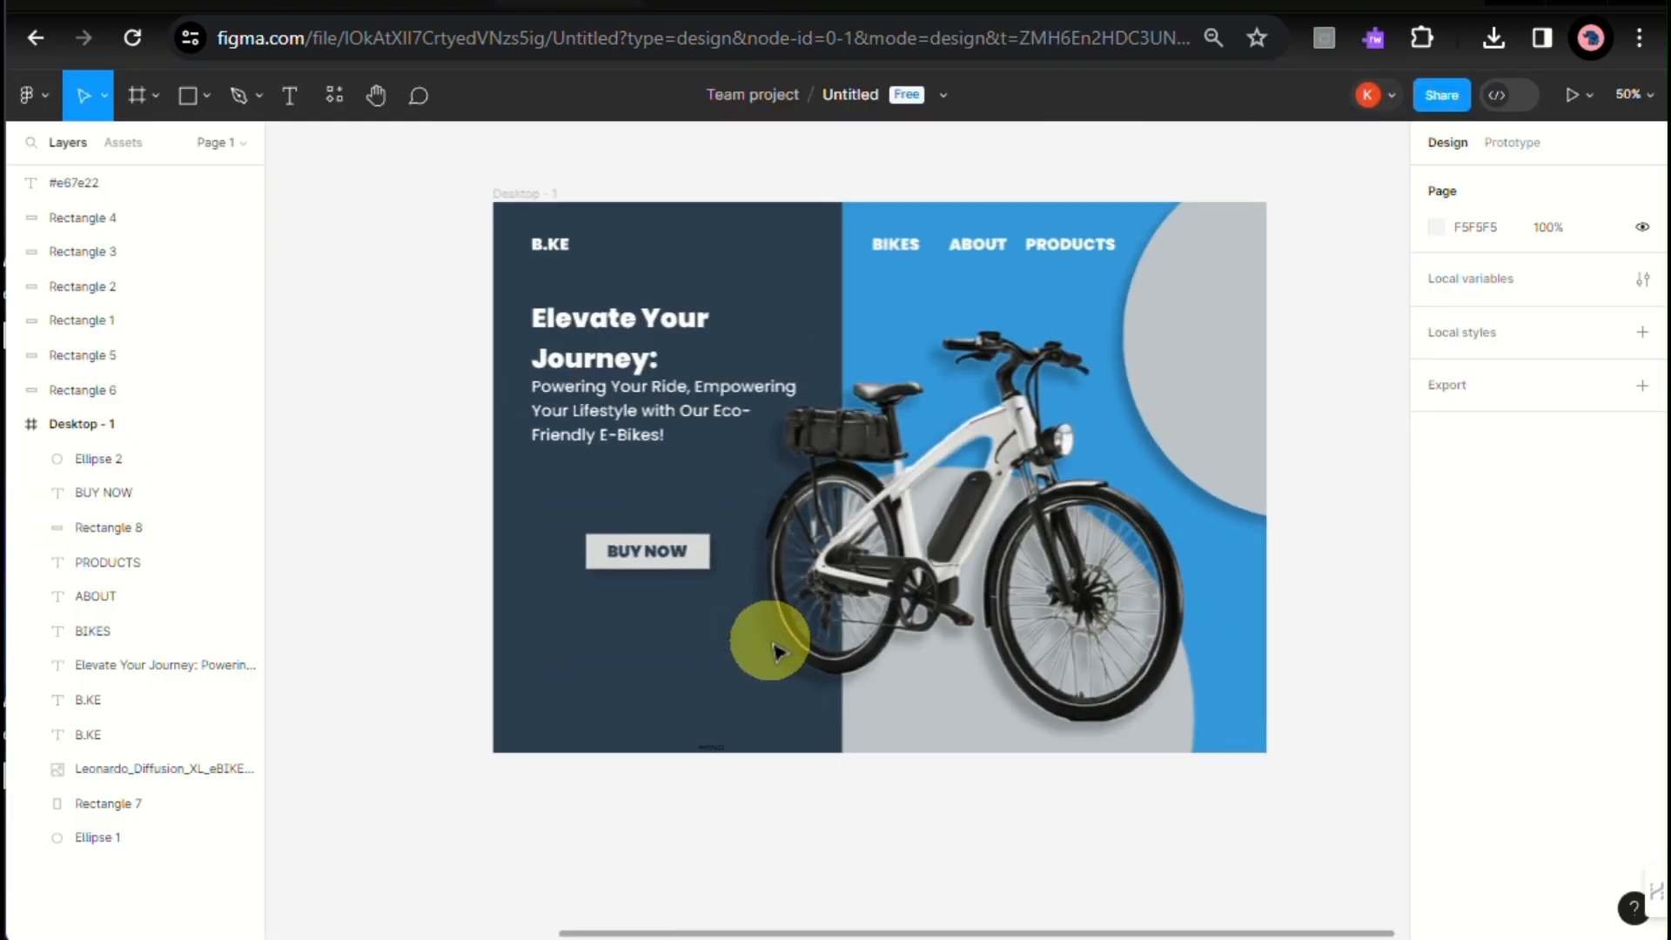
scroll(779, 652, right, 1)
scroll(779, 651, up, 1)
scroll(779, 651, down, 1)
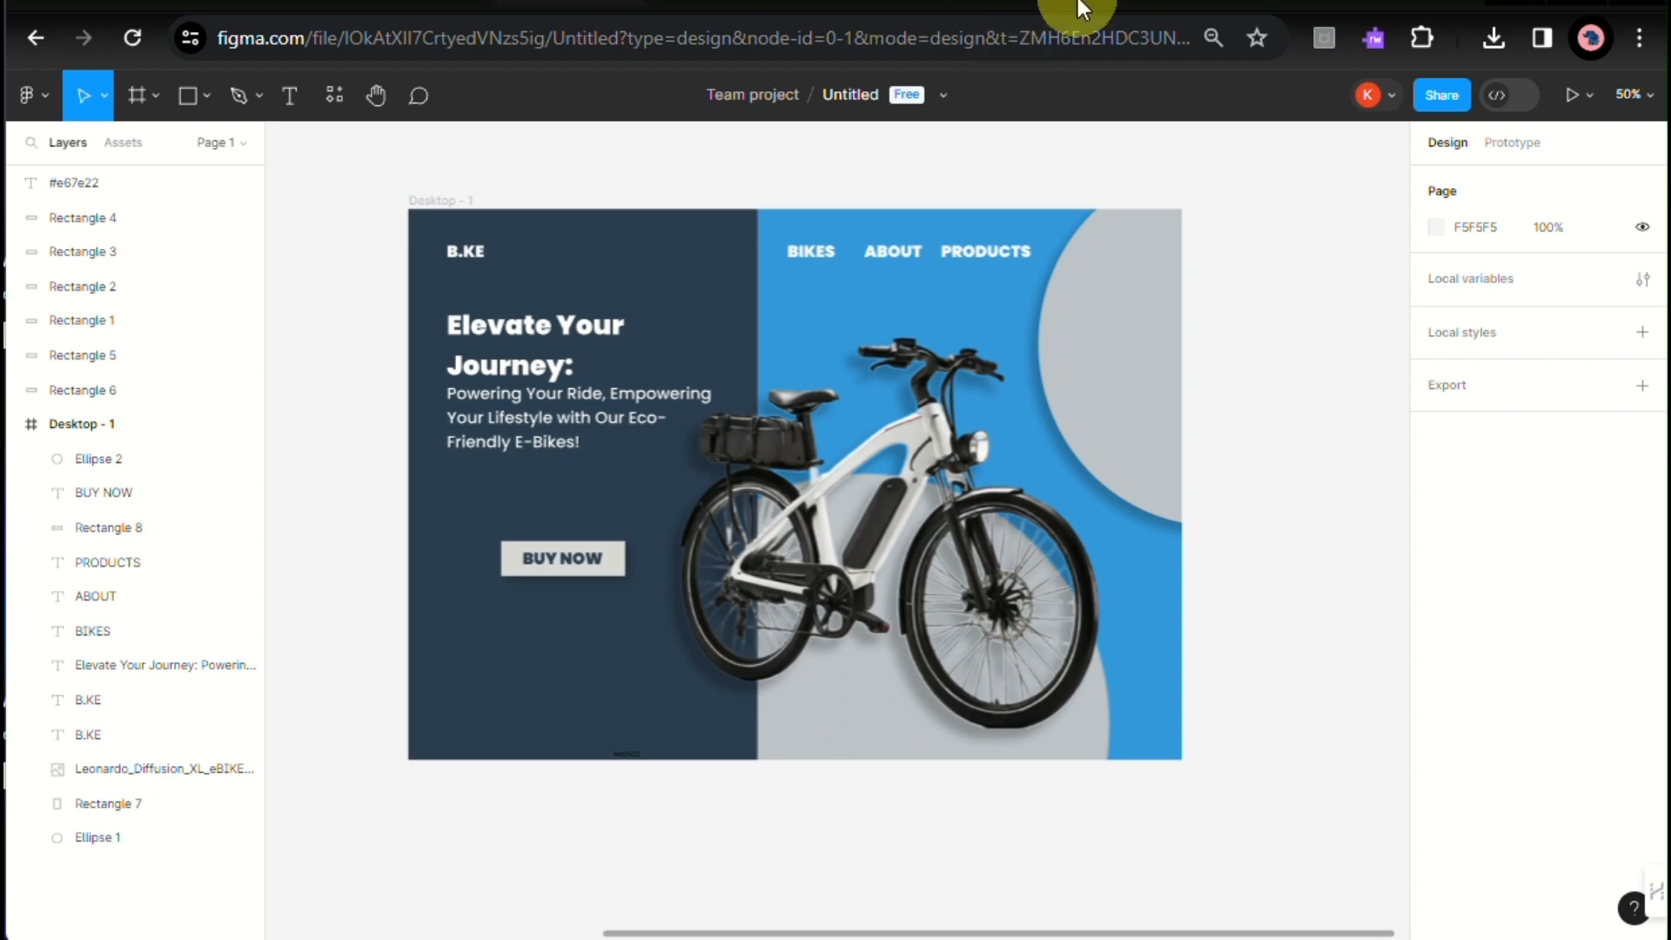